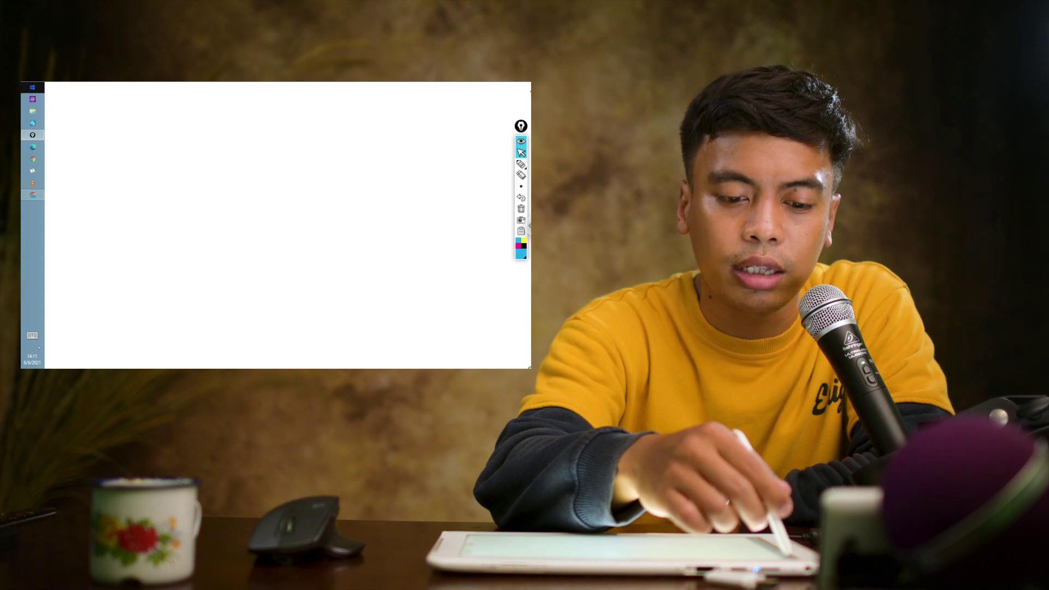
- Search the computer for "excel" and launch Excel 2016
{"action": "left_click", "coordinate": [32, 88]}
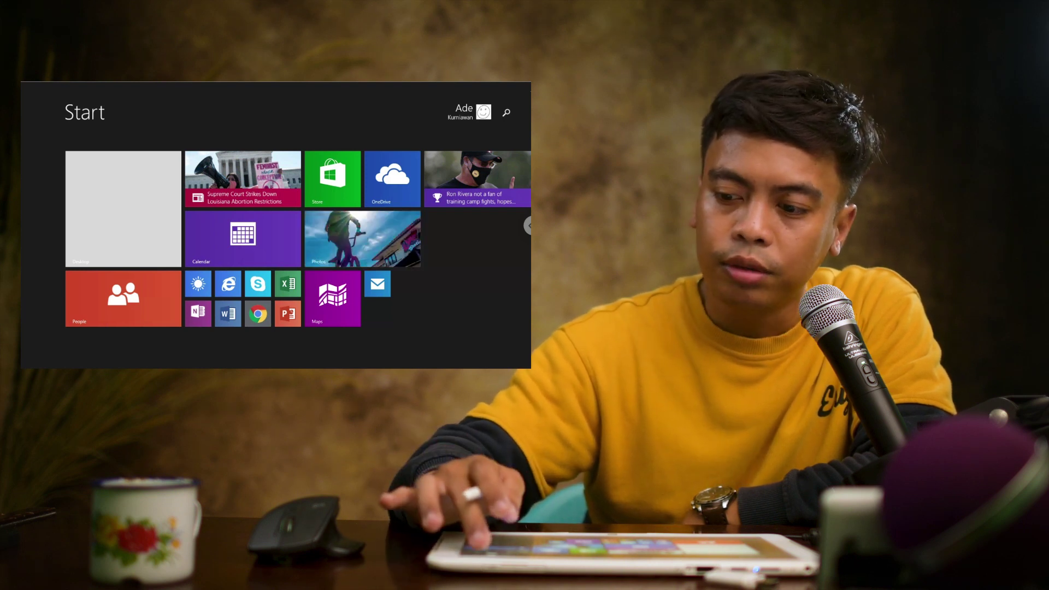
{"action": "left_click", "coordinate": [506, 112]}
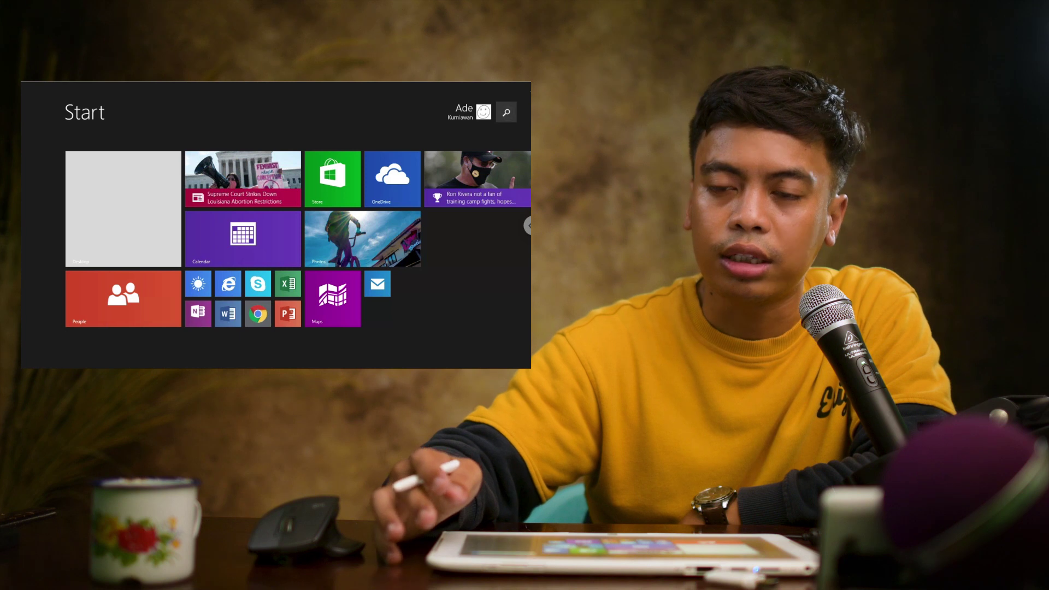
{"action": "type", "text": "excel"}
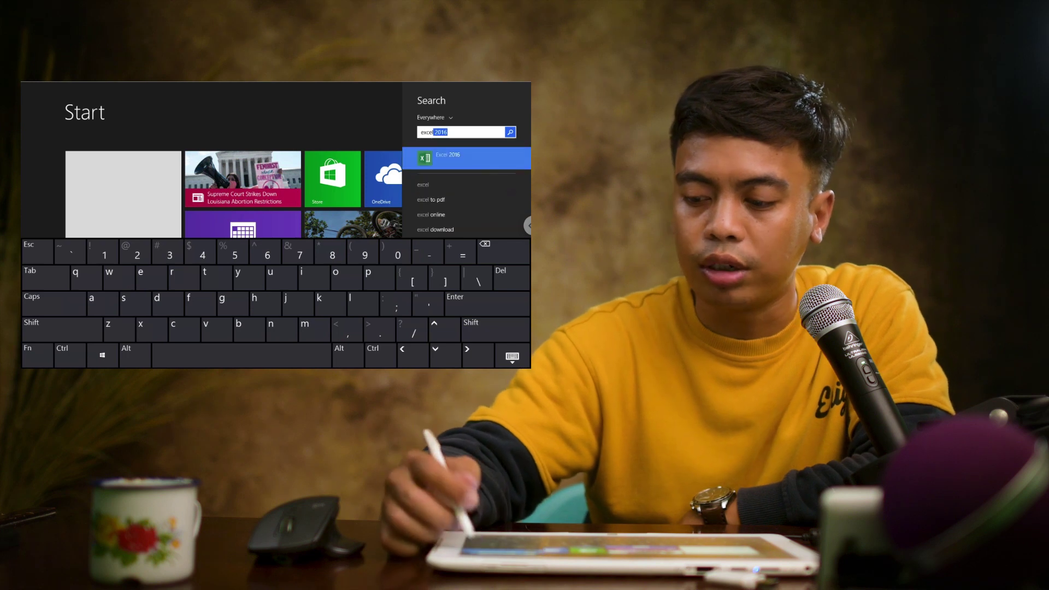
{"action": "key", "text": "Return"}
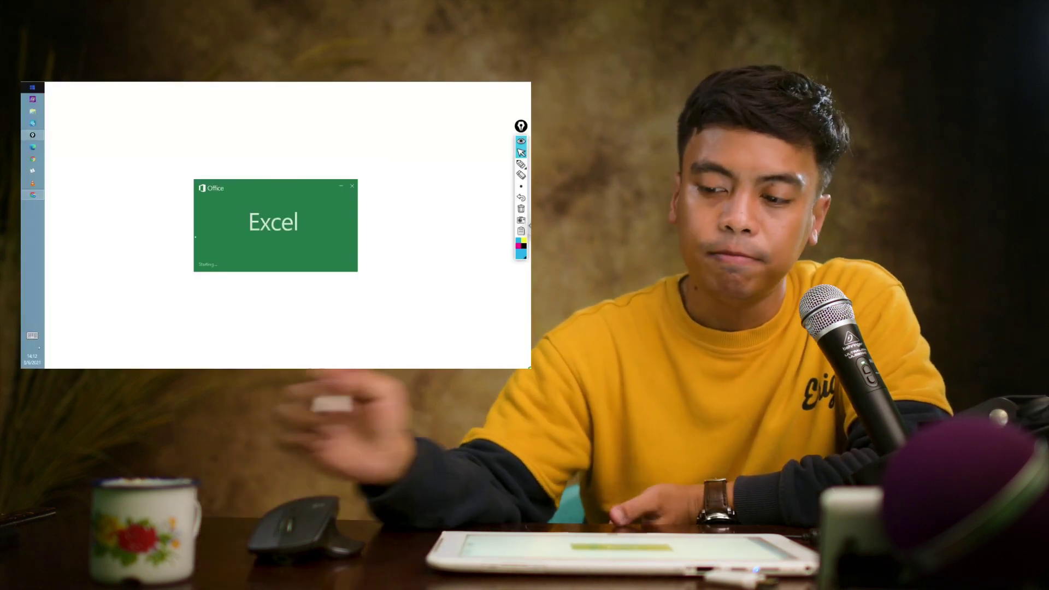
- Close the Microsoft Office Activation Wizard, switching the annotation tool back to the pointer so the dialog can be operated
{"action": "left_click", "coordinate": [521, 164]}
{"action": "left_click", "coordinate": [521, 164]}
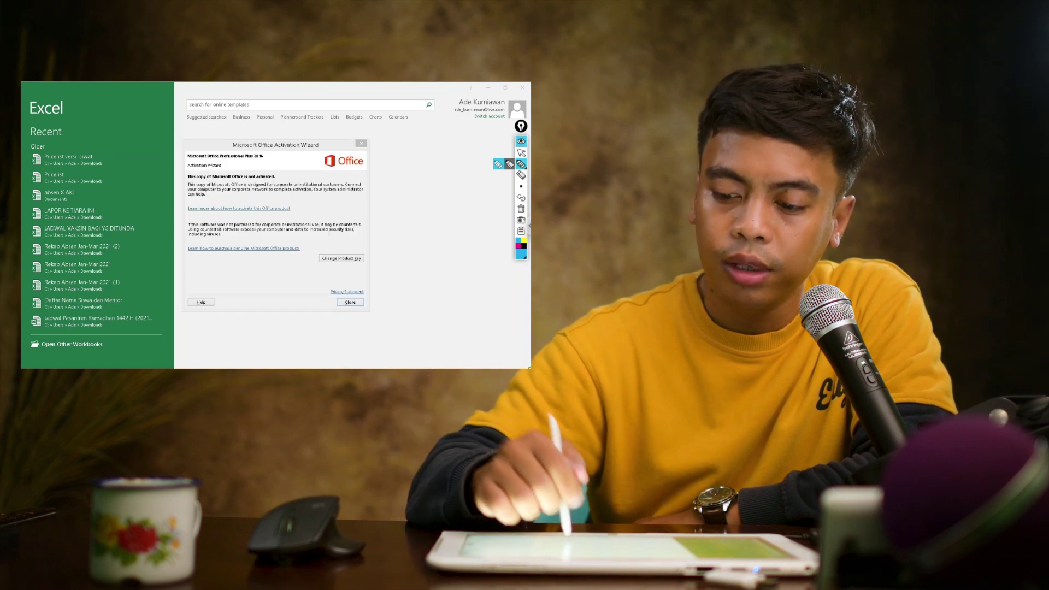
{"action": "left_click", "coordinate": [522, 153]}
{"action": "left_click", "coordinate": [350, 302]}
- Annotate the Recent list in blue ink with a dividing line, the number 1, a box around "Recent", an arrow and a circled file
{"action": "left_click", "coordinate": [521, 164]}
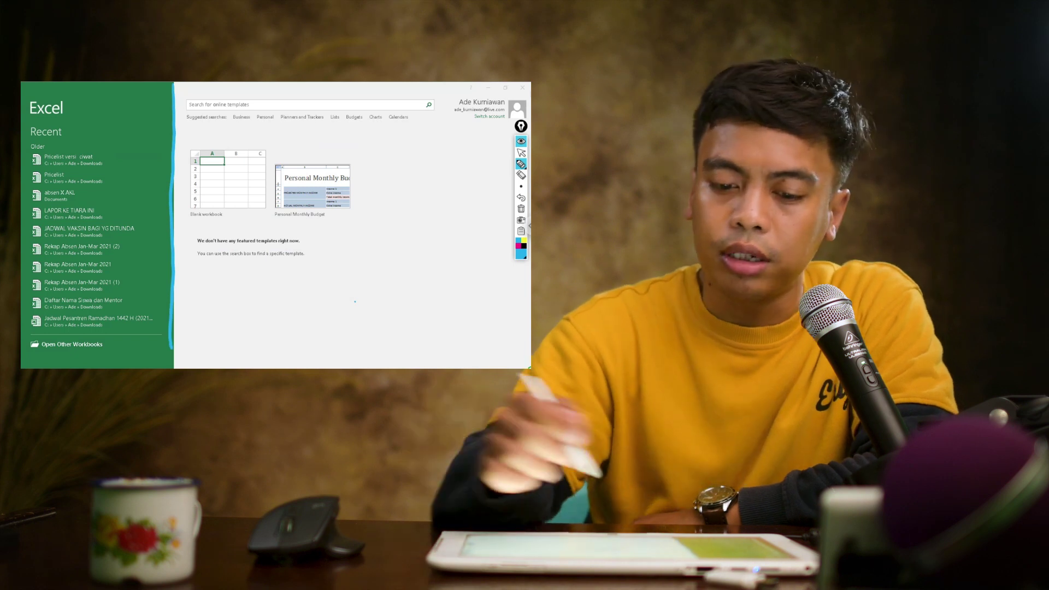
{"action": "left_click_drag", "start_coordinate": [121, 134], "coordinate": [142, 131]}
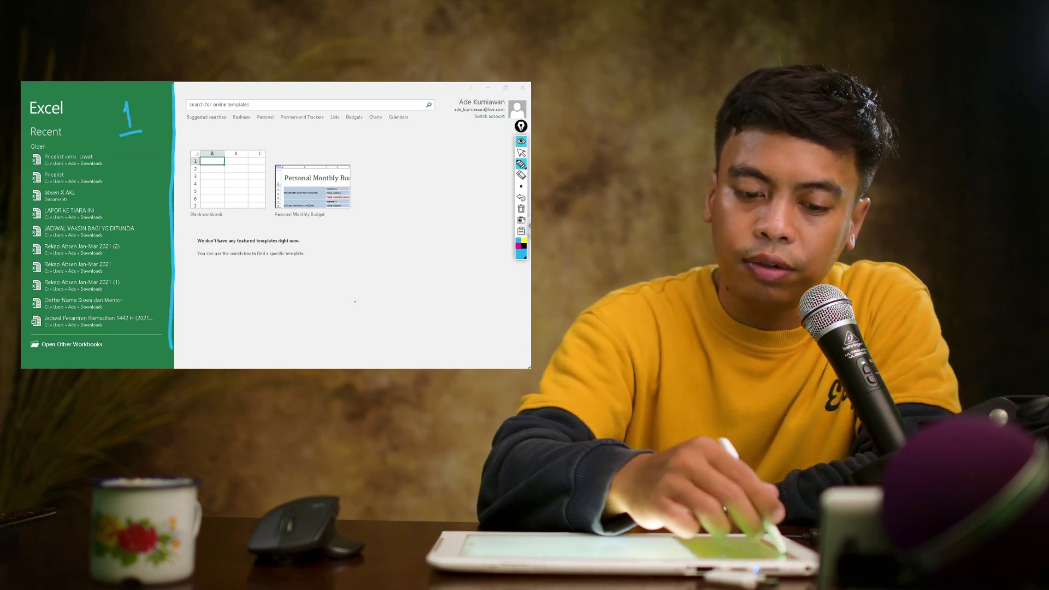
{"action": "mouse_move", "coordinate": [27, 141]}
{"action": "left_mouse_down"}
{"action": "mouse_move", "coordinate": [66, 117]}
{"action": "mouse_move", "coordinate": [23, 143]}
{"action": "left_mouse_up"}
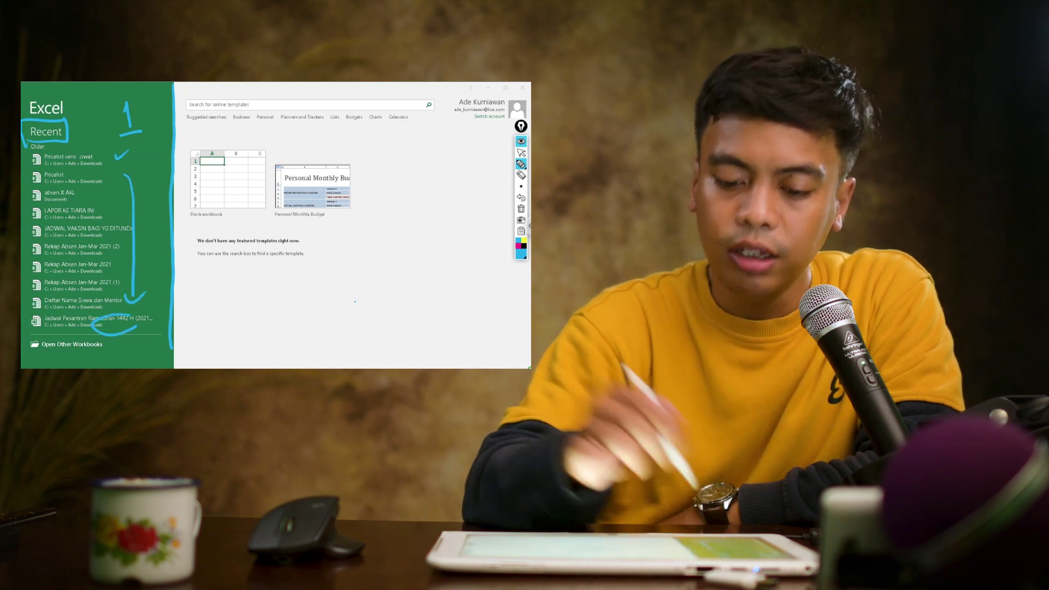
{"action": "left_click_drag", "start_coordinate": [136, 327], "coordinate": [112, 317]}
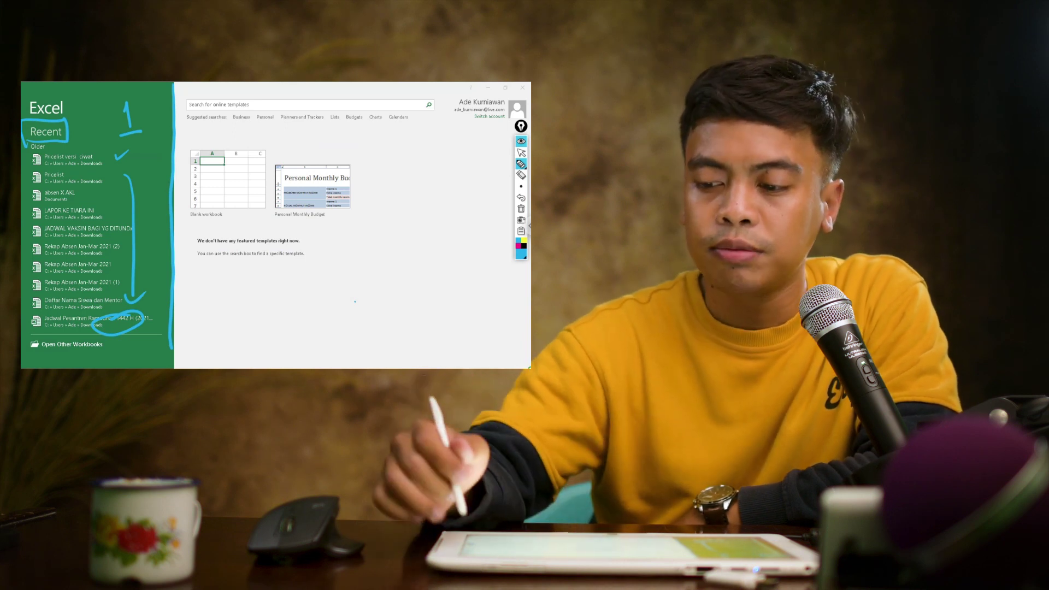
- Circle the template thumbnails in yellow ink and underline Blank workbook and Personal Monthly Budget
{"action": "left_click", "coordinate": [524, 240]}
{"action": "mouse_move", "coordinate": [204, 295]}
{"action": "left_mouse_down"}
{"action": "mouse_move", "coordinate": [235, 292]}
{"action": "mouse_move", "coordinate": [396, 175]}
{"action": "mouse_move", "coordinate": [200, 164]}
{"action": "mouse_move", "coordinate": [227, 286]}
{"action": "mouse_move", "coordinate": [239, 297]}
{"action": "left_mouse_up"}
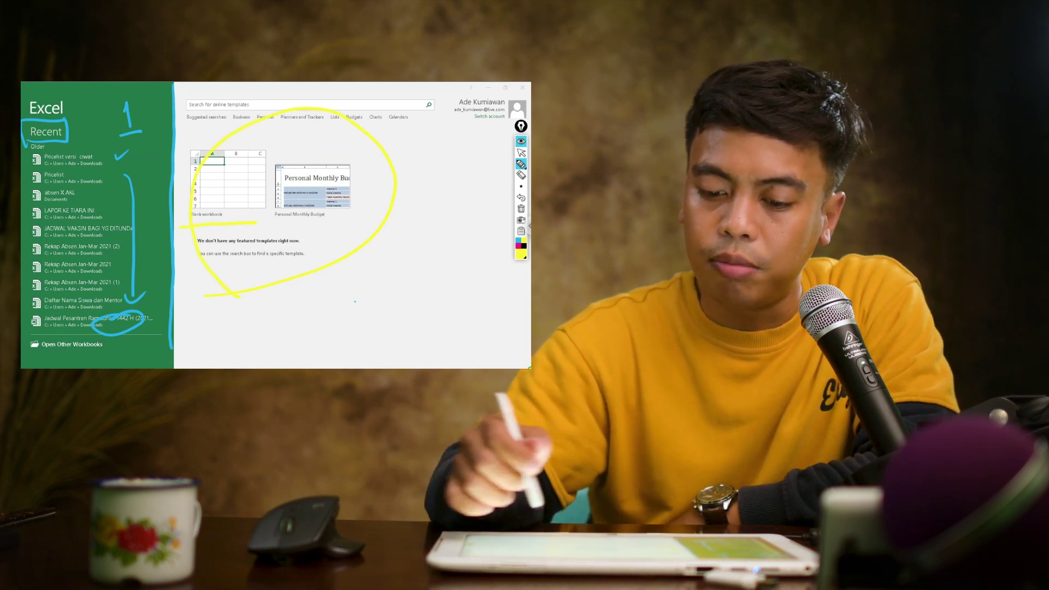
{"action": "left_click_drag", "start_coordinate": [266, 223], "coordinate": [342, 223]}
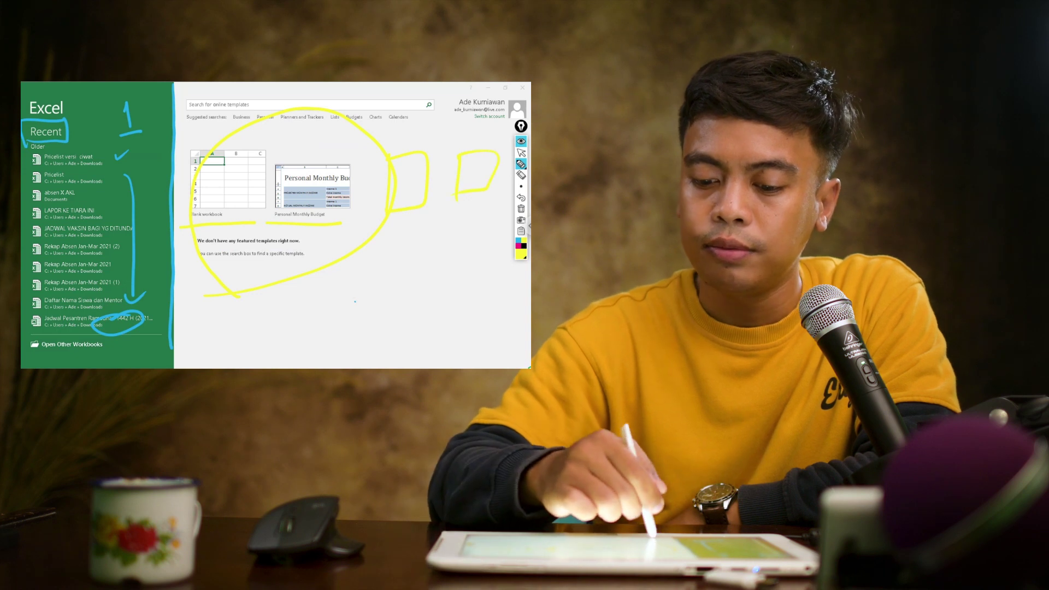
- Sketch a large yellow rectangle below the templates and divide it into four parts with vertical lines
{"action": "left_click_drag", "start_coordinate": [204, 271], "coordinate": [205, 349]}
{"action": "left_click_drag", "start_coordinate": [485, 315], "coordinate": [282, 337]}
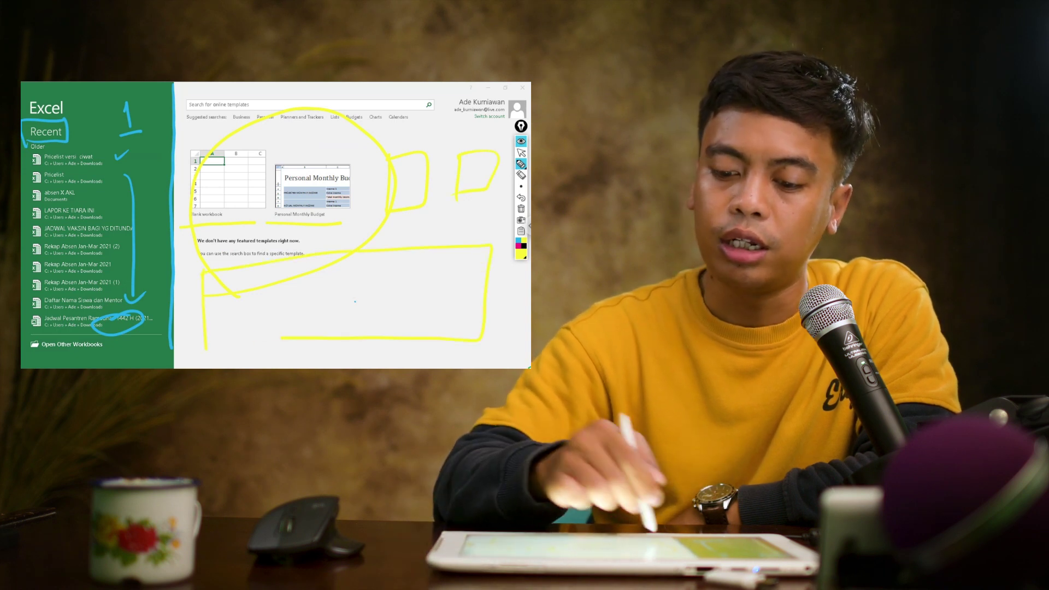
{"action": "left_click_drag", "start_coordinate": [277, 255], "coordinate": [278, 355]}
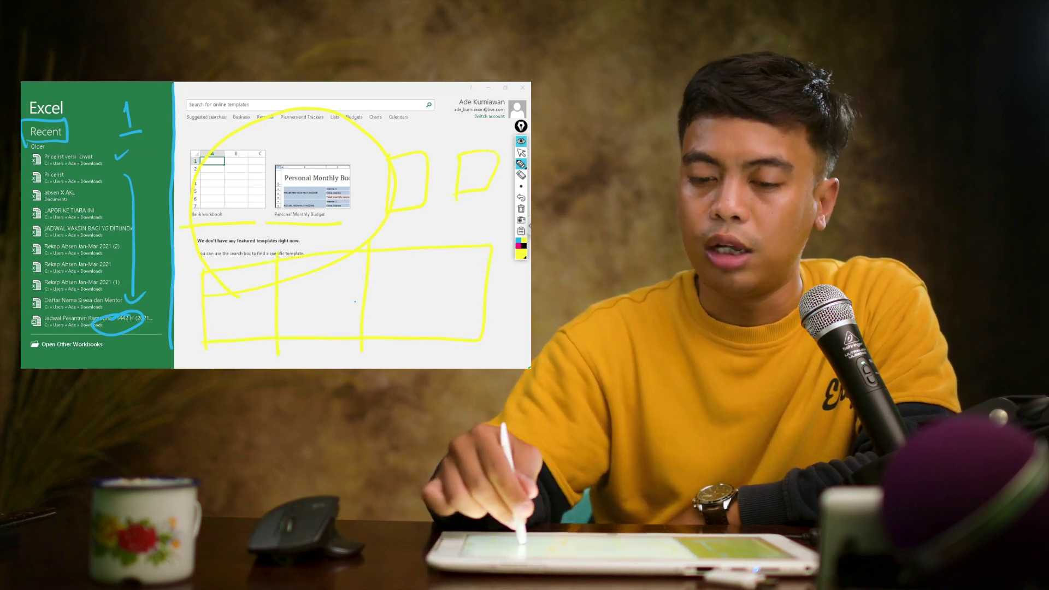
{"action": "left_click_drag", "start_coordinate": [433, 237], "coordinate": [422, 352]}
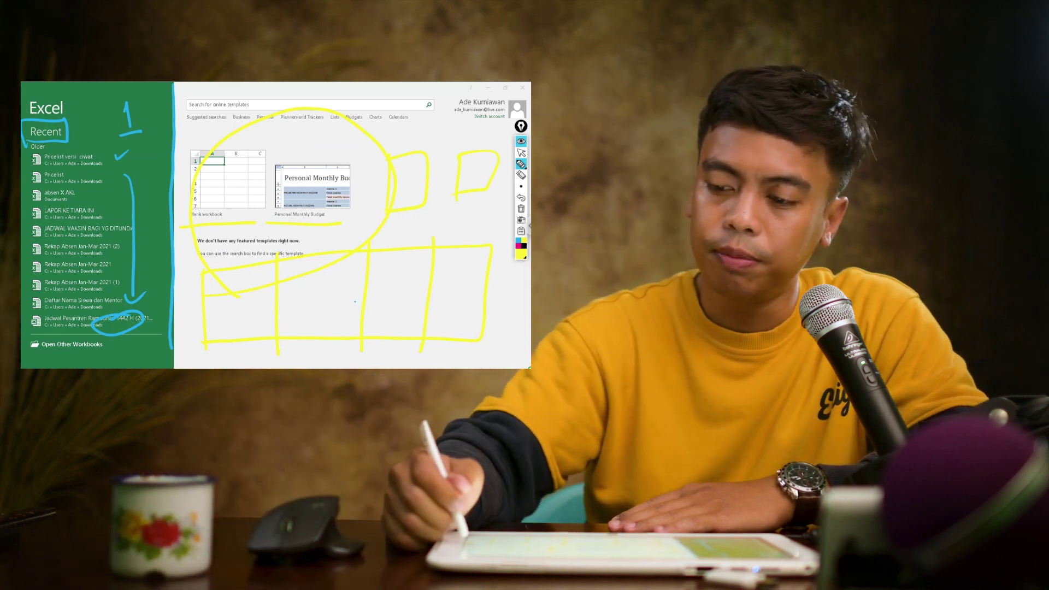
- Clear all ink annotations and create a blank workbook with cell B2 selected
{"action": "left_click", "coordinate": [521, 208]}
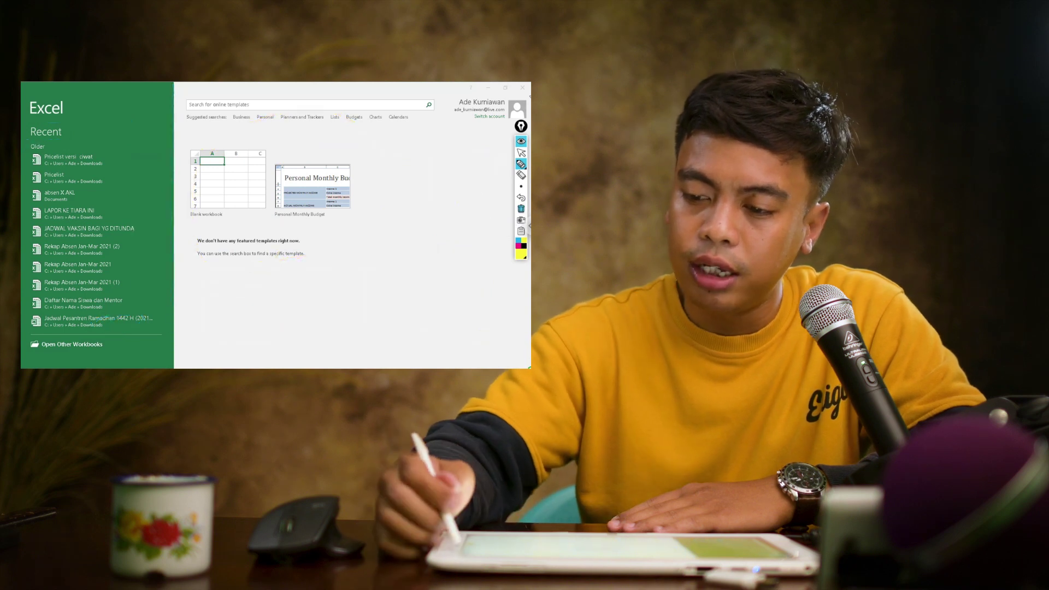
{"action": "left_click", "coordinate": [521, 153]}
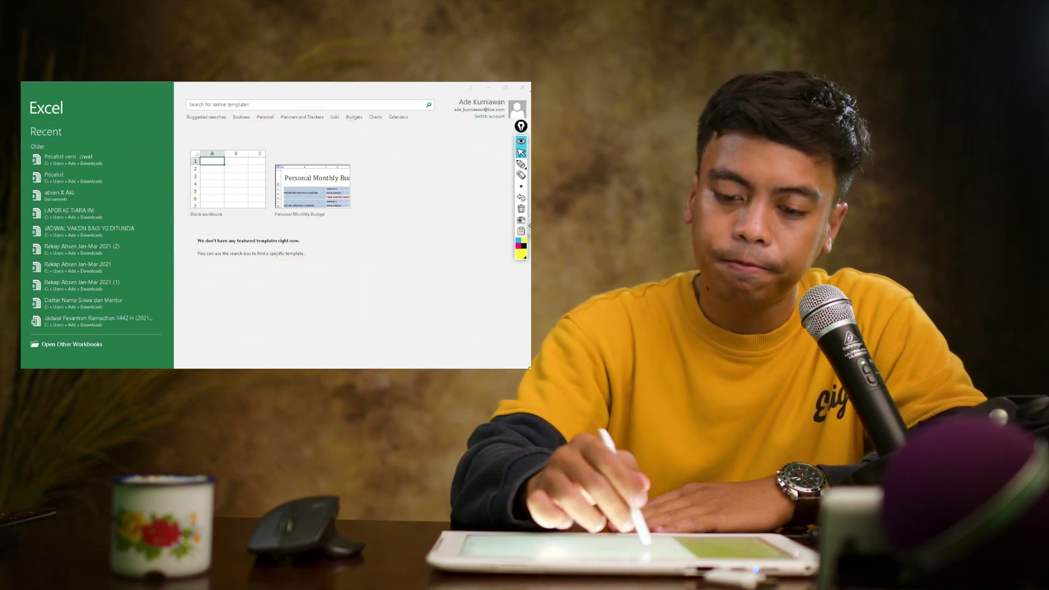
{"action": "left_click", "coordinate": [228, 184]}
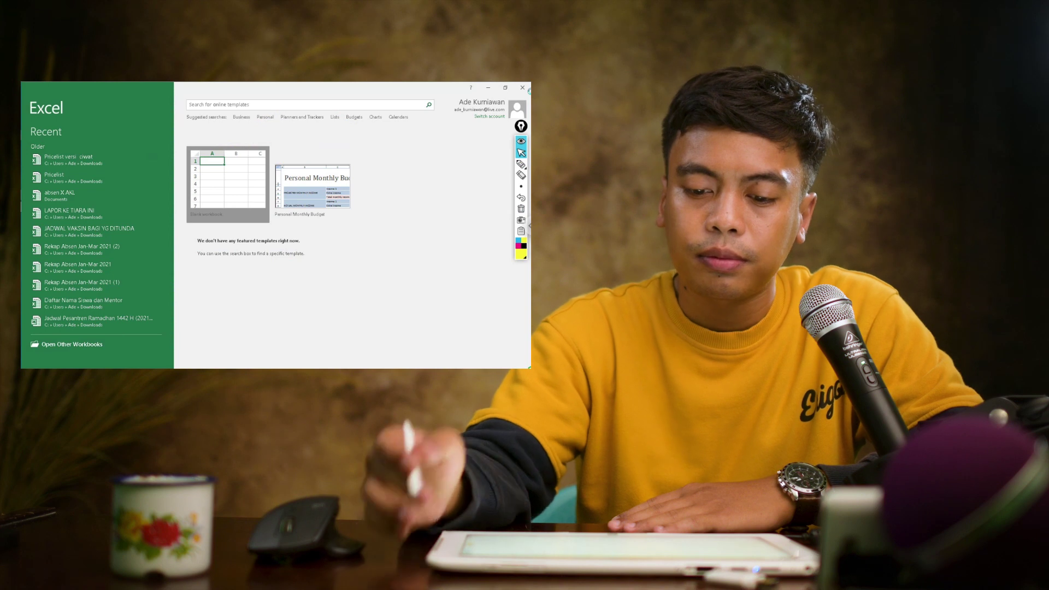
{"action": "left_click", "coordinate": [250, 249]}
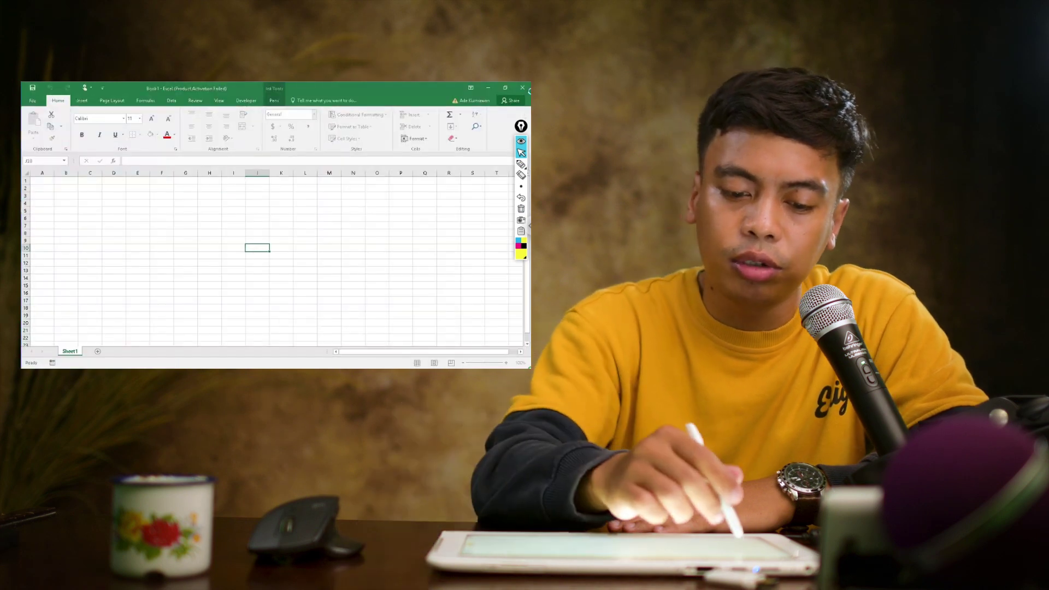
{"action": "left_click", "coordinate": [66, 188]}
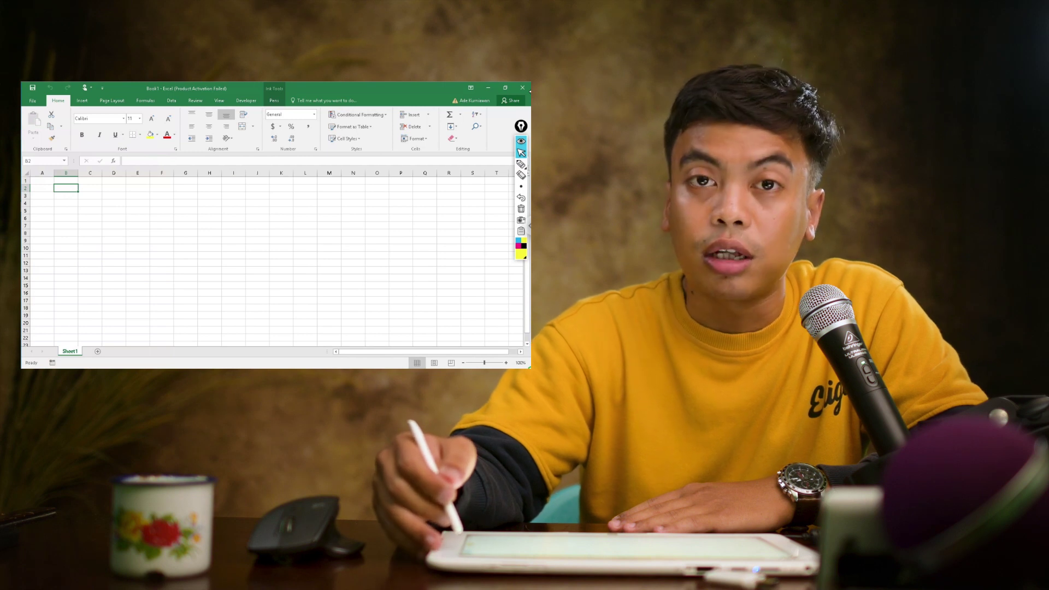
- Box the row of ribbon tabs in blue ink and draw an arrow from it to the handwritten label "Tab Ribbon"
{"action": "left_click", "coordinate": [521, 186]}
{"action": "left_click", "coordinate": [520, 164]}
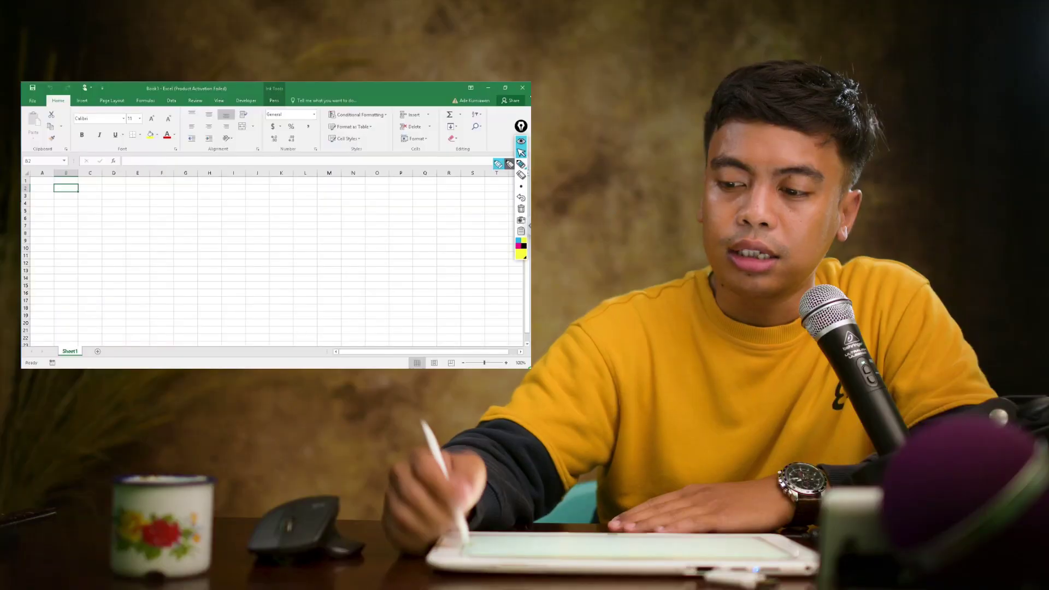
{"action": "left_click", "coordinate": [520, 164]}
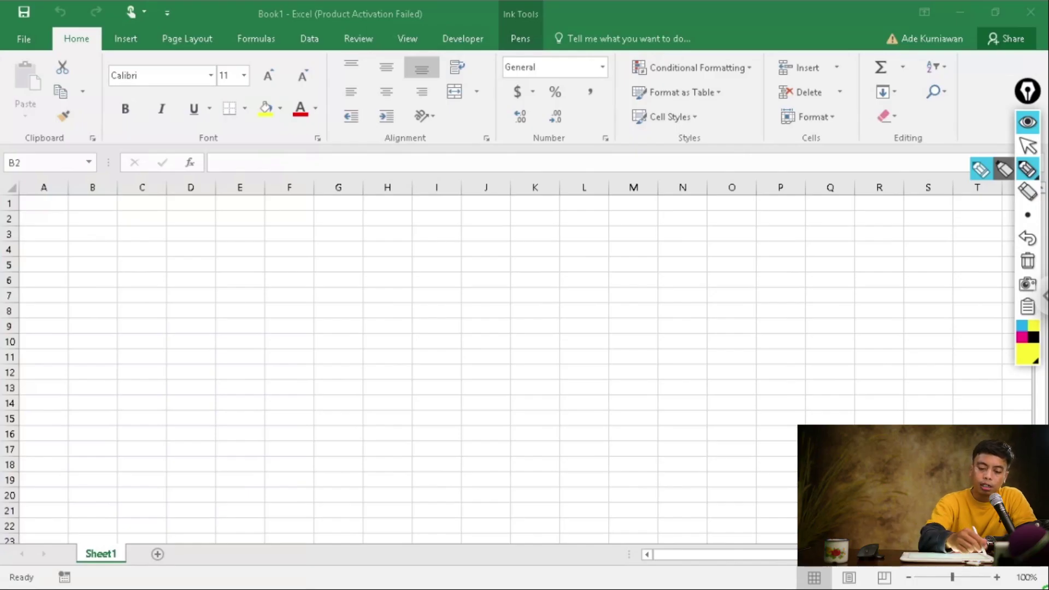
{"action": "left_click", "coordinate": [1021, 325]}
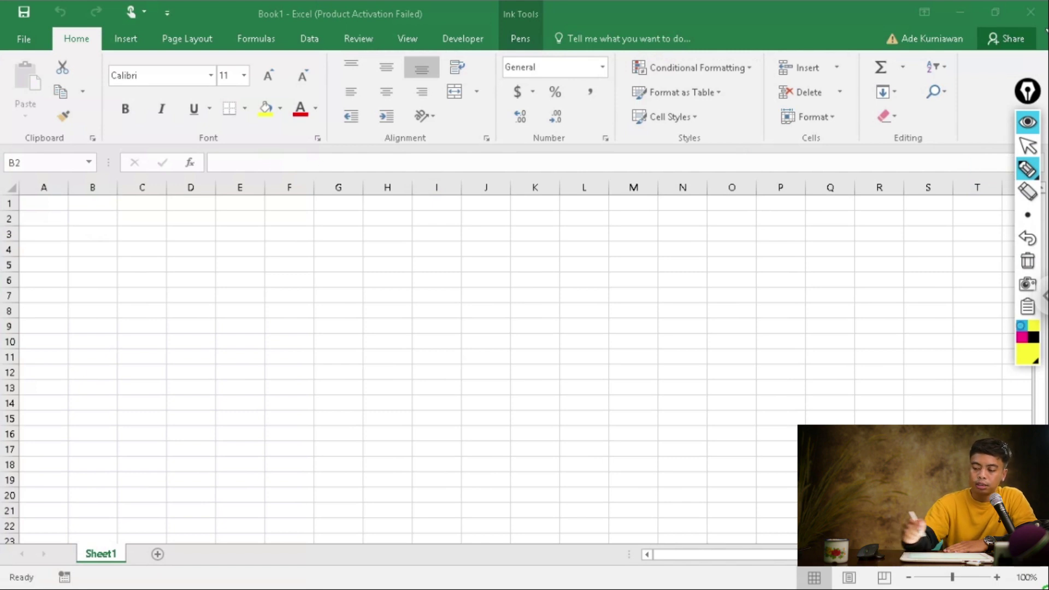
{"action": "mouse_move", "coordinate": [8, 56]}
{"action": "left_mouse_down"}
{"action": "mouse_move", "coordinate": [688, 49]}
{"action": "mouse_move", "coordinate": [526, 15]}
{"action": "mouse_move", "coordinate": [7, 22]}
{"action": "mouse_move", "coordinate": [9, 65]}
{"action": "left_mouse_up"}
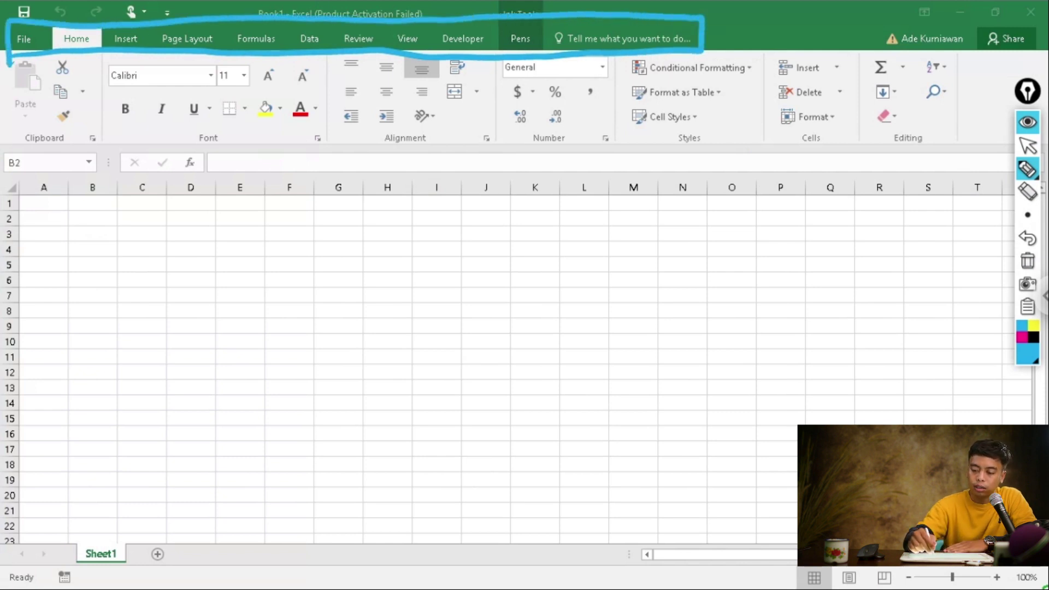
{"action": "mouse_move", "coordinate": [747, 62]}
{"action": "left_mouse_down"}
{"action": "mouse_move", "coordinate": [810, 192]}
{"action": "mouse_move", "coordinate": [787, 309]}
{"action": "left_mouse_up"}
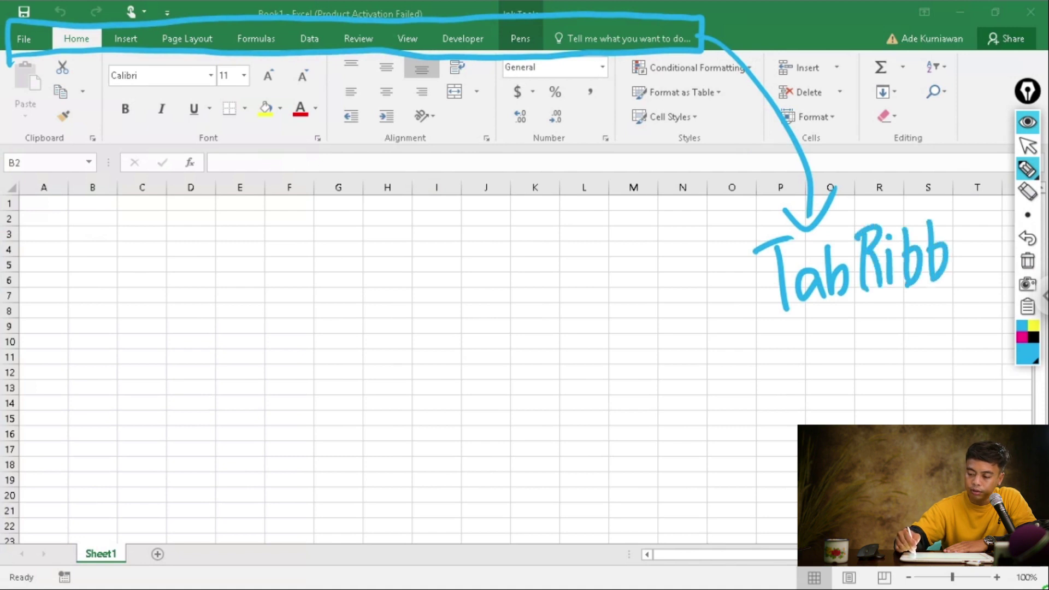
{"action": "left_click_drag", "start_coordinate": [975, 245], "coordinate": [992, 282]}
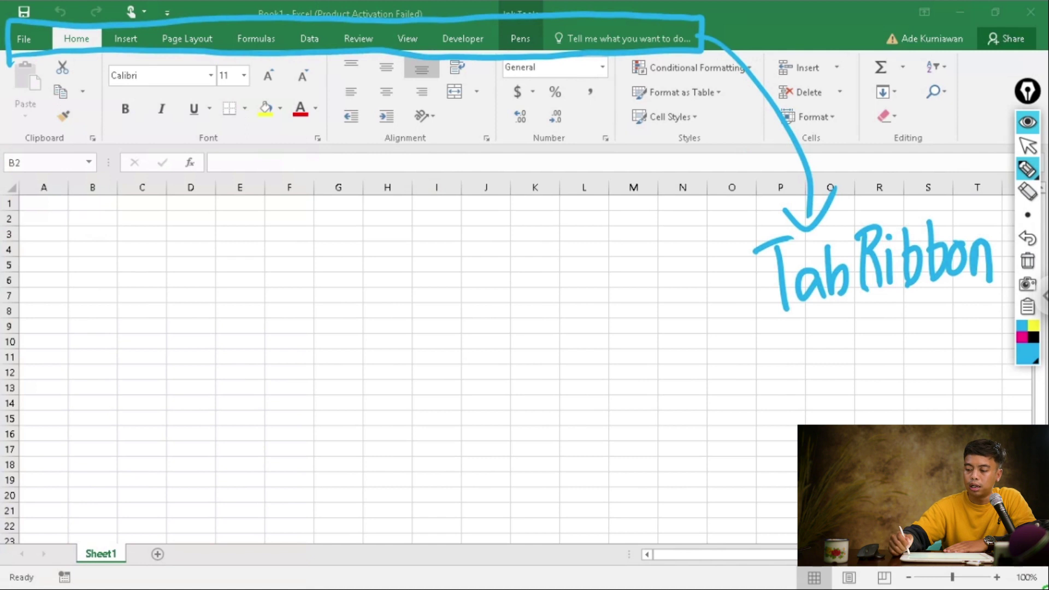
- Outline the ribbon's command area in yellow ink and draw an arrow from it to the handwritten label "Ribbon"
{"action": "left_click", "coordinate": [1033, 326]}
{"action": "mouse_move", "coordinate": [11, 71]}
{"action": "left_mouse_down"}
{"action": "mouse_move", "coordinate": [12, 108]}
{"action": "mouse_move", "coordinate": [212, 140]}
{"action": "mouse_move", "coordinate": [546, 141]}
{"action": "left_mouse_up"}
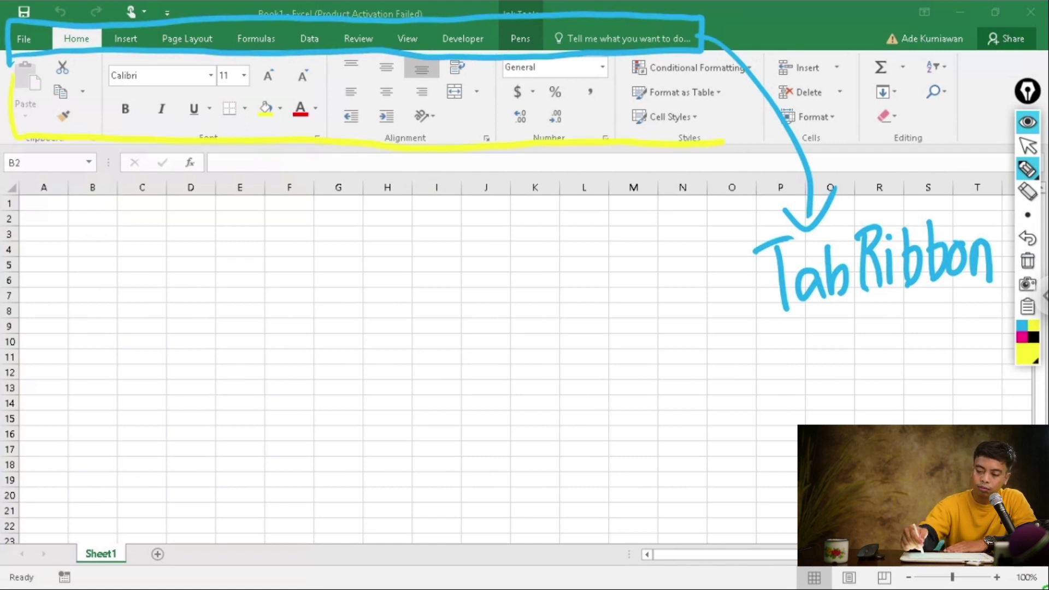
{"action": "left_click_drag", "start_coordinate": [977, 115], "coordinate": [967, 41]}
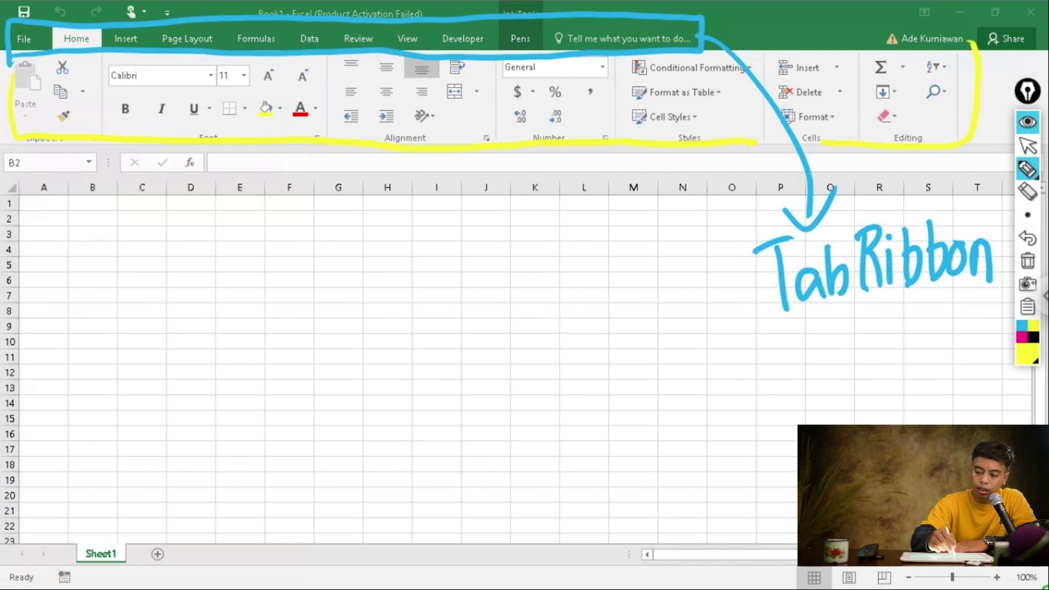
{"action": "mouse_move", "coordinate": [679, 145]}
{"action": "left_mouse_down"}
{"action": "mouse_move", "coordinate": [704, 297]}
{"action": "mouse_move", "coordinate": [754, 371]}
{"action": "left_mouse_up"}
{"action": "left_click_drag", "start_coordinate": [808, 345], "coordinate": [813, 424]}
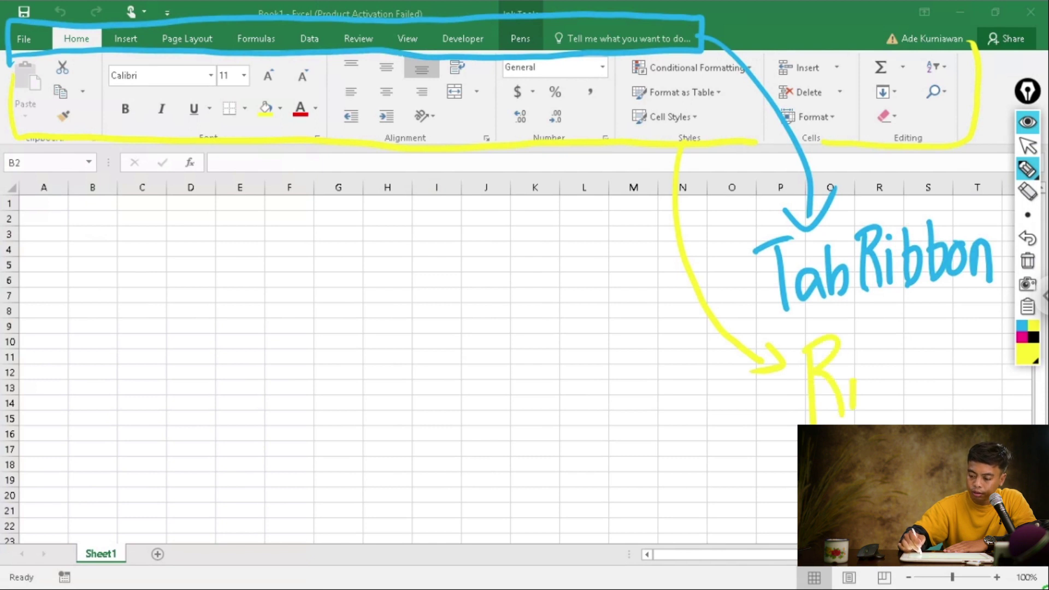
{"action": "left_click_drag", "start_coordinate": [936, 380], "coordinate": [933, 383]}
{"action": "mouse_move", "coordinate": [942, 413]}
{"action": "left_mouse_down"}
{"action": "mouse_move", "coordinate": [953, 385]}
{"action": "mouse_move", "coordinate": [974, 411]}
{"action": "left_mouse_up"}
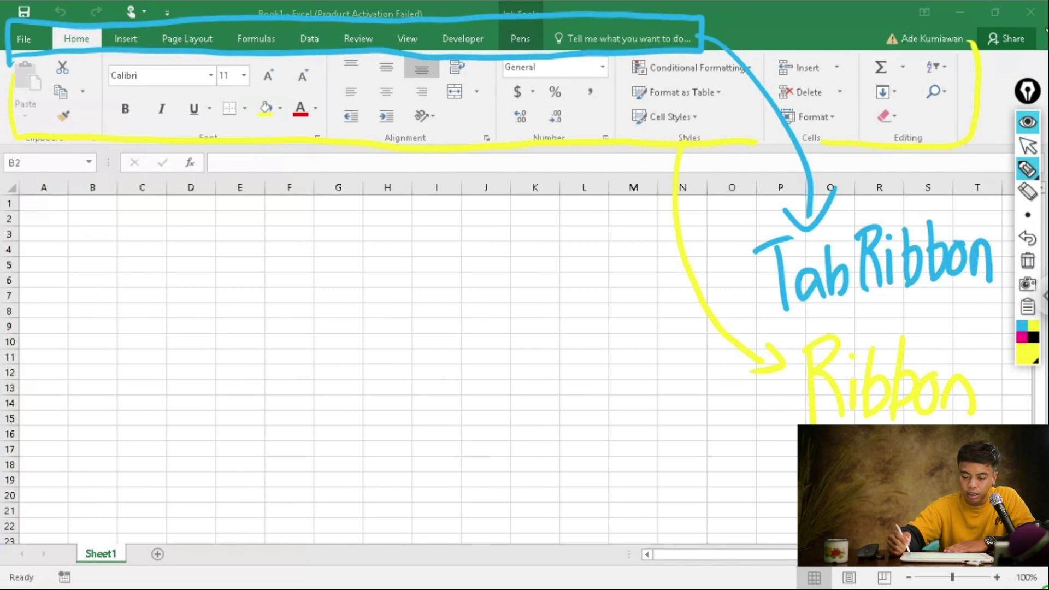
- Draw a black brace under the column headers with an arrow pointing right along them, and label the brace "Collumn"
{"action": "left_click", "coordinate": [1033, 338]}
{"action": "mouse_move", "coordinate": [19, 194]}
{"action": "left_mouse_down"}
{"action": "mouse_move", "coordinate": [26, 221]}
{"action": "mouse_move", "coordinate": [269, 201]}
{"action": "left_mouse_up"}
{"action": "left_click_drag", "start_coordinate": [400, 220], "coordinate": [651, 214]}
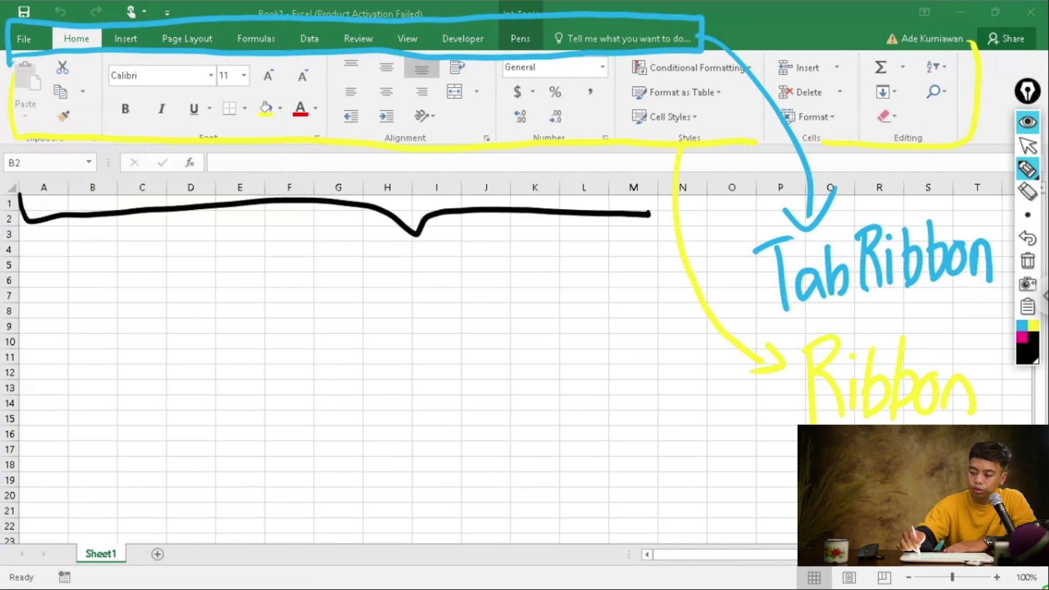
{"action": "mouse_move", "coordinate": [866, 187]}
{"action": "left_mouse_down"}
{"action": "mouse_move", "coordinate": [984, 187]}
{"action": "mouse_move", "coordinate": [978, 205]}
{"action": "left_mouse_up"}
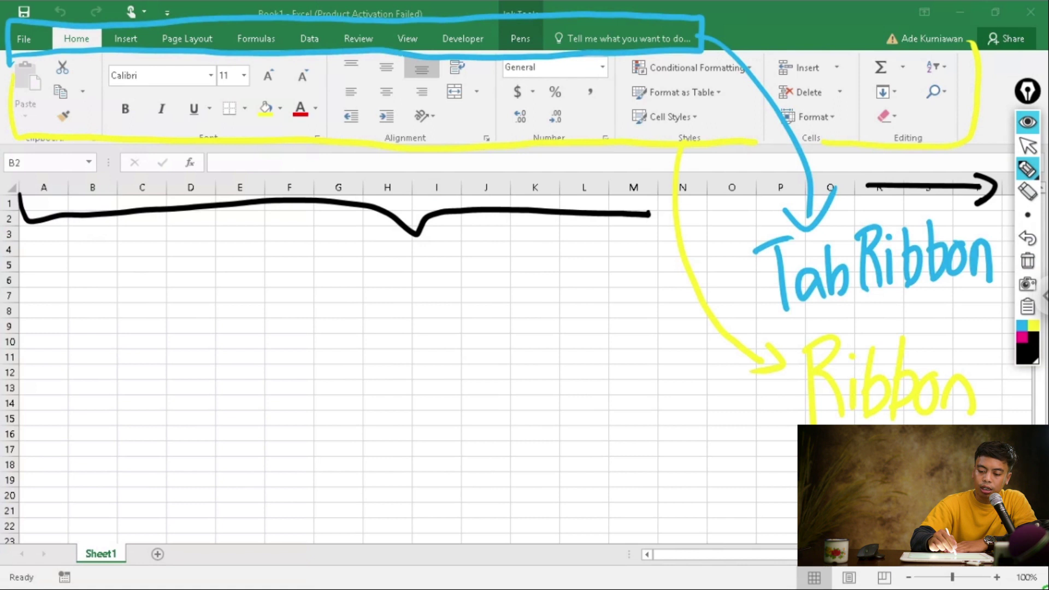
{"action": "mouse_move", "coordinate": [392, 262]}
{"action": "left_mouse_down"}
{"action": "mouse_move", "coordinate": [381, 313]}
{"action": "mouse_move", "coordinate": [402, 283]}
{"action": "mouse_move", "coordinate": [415, 300]}
{"action": "left_mouse_up"}
{"action": "mouse_move", "coordinate": [432, 252]}
{"action": "left_mouse_down"}
{"action": "mouse_move", "coordinate": [433, 301]}
{"action": "mouse_move", "coordinate": [545, 305]}
{"action": "left_mouse_up"}
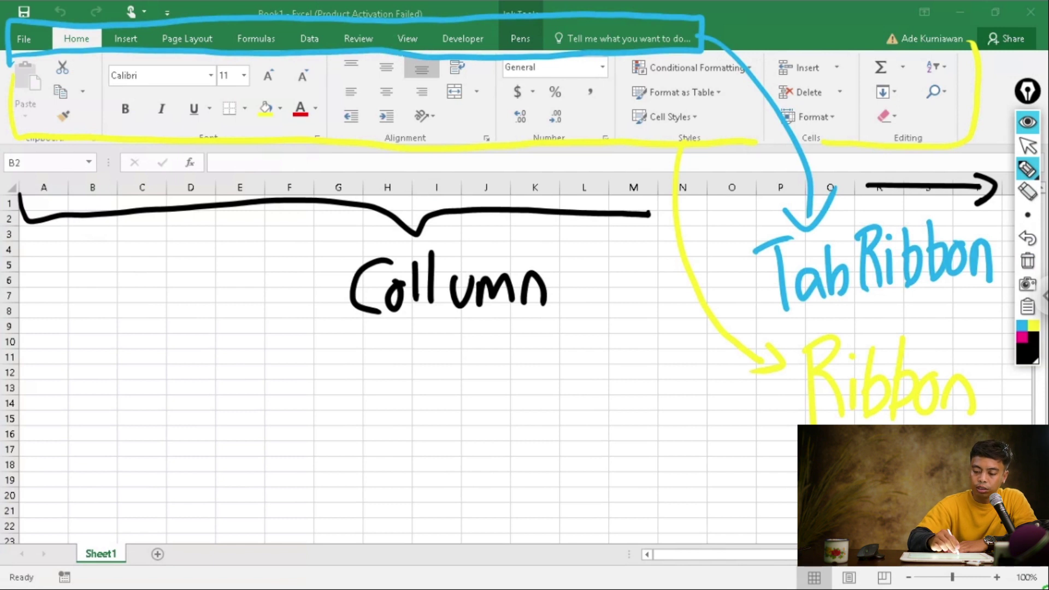
- Underline the "Collumn" label in black ink and write "Kolom" beneath it
{"action": "left_click_drag", "start_coordinate": [337, 334], "coordinate": [596, 324]}
{"action": "left_click_drag", "start_coordinate": [364, 354], "coordinate": [362, 405]}
{"action": "mouse_move", "coordinate": [393, 362]}
{"action": "left_mouse_down"}
{"action": "mouse_move", "coordinate": [394, 404]}
{"action": "mouse_move", "coordinate": [410, 375]}
{"action": "mouse_move", "coordinate": [411, 398]}
{"action": "left_mouse_up"}
{"action": "mouse_move", "coordinate": [449, 366]}
{"action": "left_mouse_down"}
{"action": "mouse_move", "coordinate": [437, 377]}
{"action": "mouse_move", "coordinate": [454, 372]}
{"action": "left_mouse_up"}
{"action": "mouse_move", "coordinate": [466, 372]}
{"action": "left_mouse_down"}
{"action": "mouse_move", "coordinate": [468, 385]}
{"action": "mouse_move", "coordinate": [534, 398]}
{"action": "left_mouse_up"}
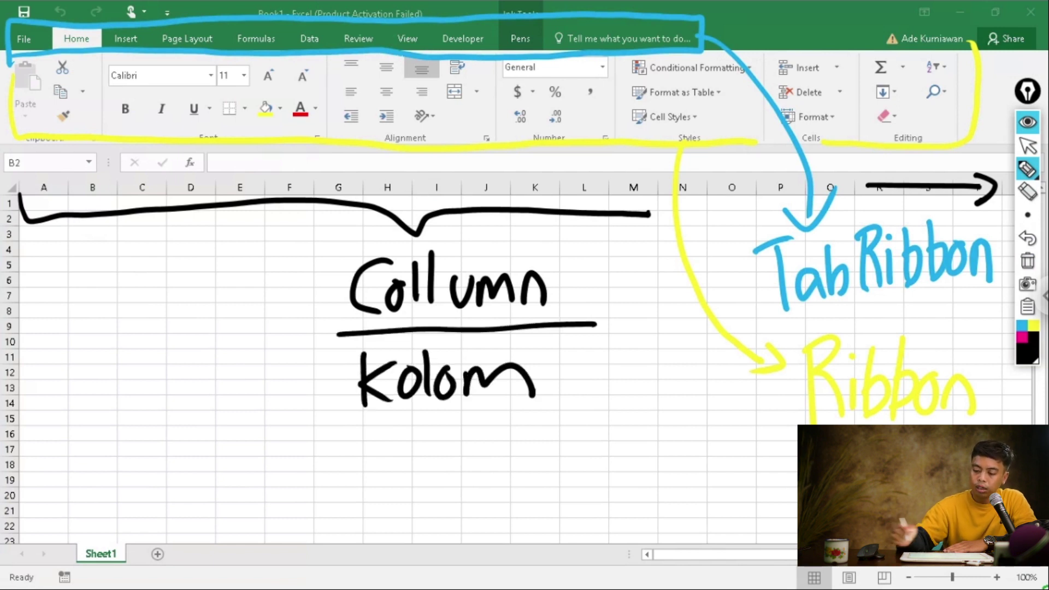
- Draw a black brace beside the row numbers and label it "Rows" with "baris" written beneath a dividing line
{"action": "mouse_move", "coordinate": [19, 196]}
{"action": "left_mouse_down"}
{"action": "mouse_move", "coordinate": [52, 423]}
{"action": "mouse_move", "coordinate": [25, 544]}
{"action": "left_mouse_up"}
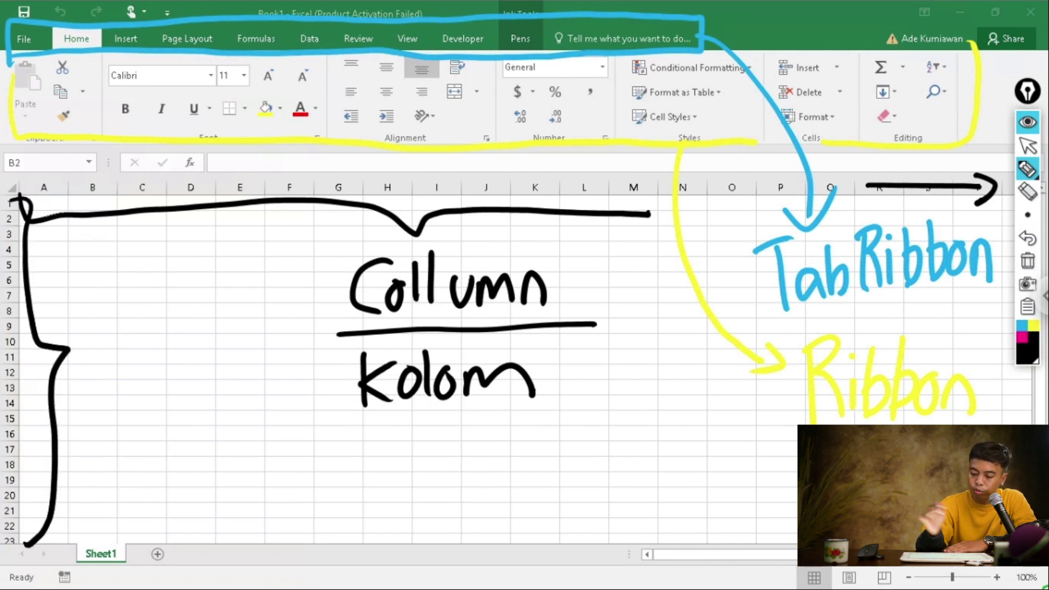
{"action": "mouse_move", "coordinate": [79, 294]}
{"action": "left_mouse_down"}
{"action": "mouse_move", "coordinate": [87, 347]}
{"action": "mouse_move", "coordinate": [107, 341]}
{"action": "mouse_move", "coordinate": [126, 311]}
{"action": "mouse_move", "coordinate": [184, 303]}
{"action": "mouse_move", "coordinate": [195, 331]}
{"action": "left_mouse_up"}
{"action": "left_click_drag", "start_coordinate": [78, 374], "coordinate": [229, 343]}
{"action": "mouse_move", "coordinate": [92, 389]}
{"action": "left_mouse_down"}
{"action": "mouse_move", "coordinate": [121, 424]}
{"action": "mouse_move", "coordinate": [100, 439]}
{"action": "left_mouse_up"}
{"action": "mouse_move", "coordinate": [140, 402]}
{"action": "left_mouse_down"}
{"action": "mouse_move", "coordinate": [132, 436]}
{"action": "mouse_move", "coordinate": [156, 435]}
{"action": "mouse_move", "coordinate": [167, 393]}
{"action": "left_mouse_up"}
{"action": "left_click_drag", "start_coordinate": [175, 394], "coordinate": [181, 424]}
{"action": "left_click_drag", "start_coordinate": [172, 378], "coordinate": [193, 425]}
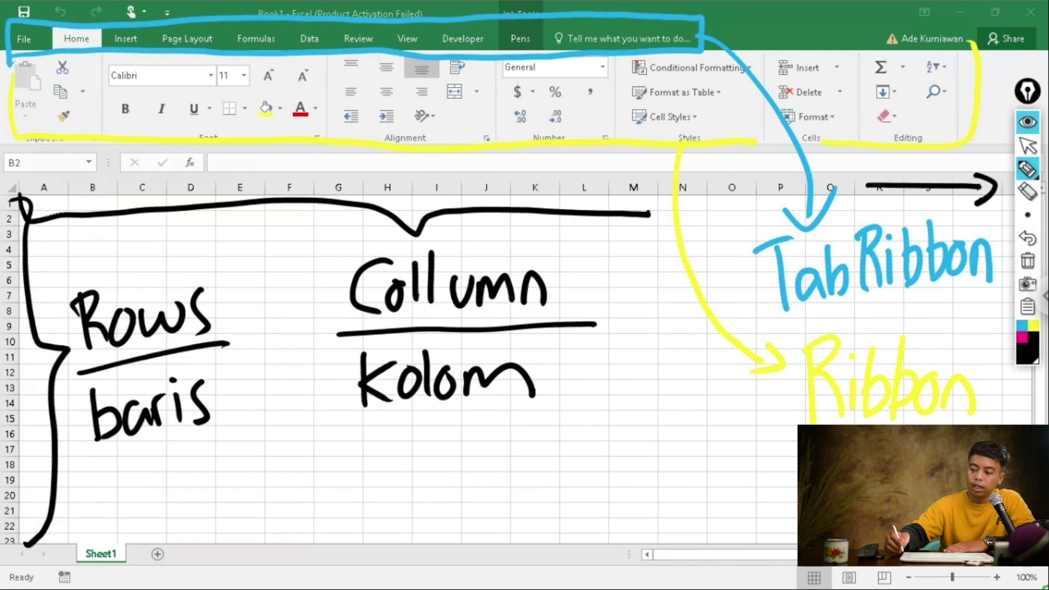
- Write "worksheet" in gold ink over the cell grid and circle the Sheet1 tab and the new-sheet button
{"action": "left_click", "coordinate": [1027, 358]}
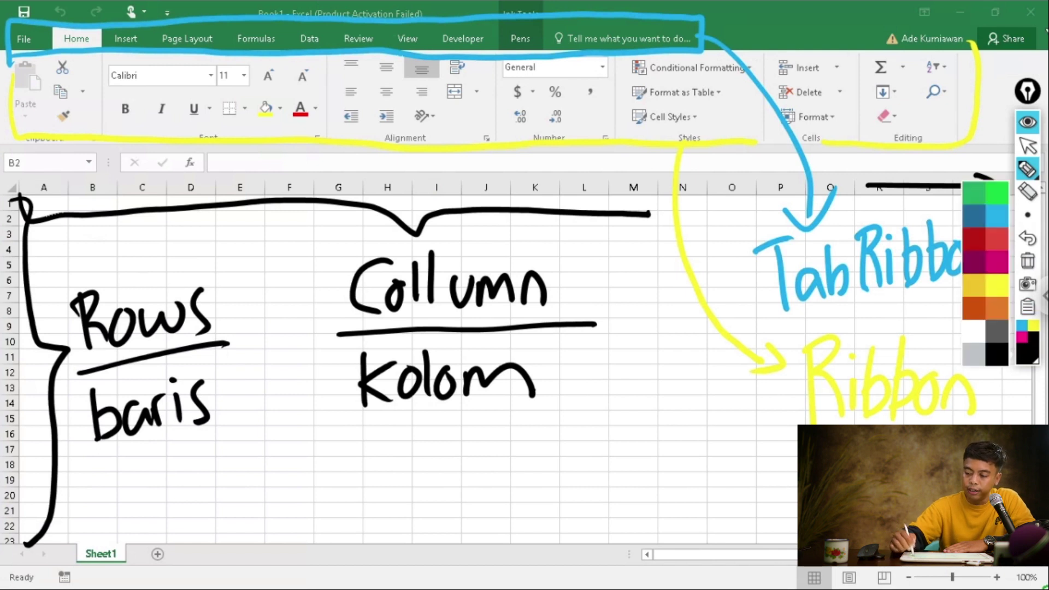
{"action": "left_click", "coordinate": [971, 289]}
{"action": "mouse_move", "coordinate": [387, 457]}
{"action": "left_mouse_down"}
{"action": "mouse_move", "coordinate": [424, 469]}
{"action": "mouse_move", "coordinate": [470, 458]}
{"action": "mouse_move", "coordinate": [493, 471]}
{"action": "mouse_move", "coordinate": [531, 451]}
{"action": "mouse_move", "coordinate": [551, 485]}
{"action": "mouse_move", "coordinate": [580, 437]}
{"action": "mouse_move", "coordinate": [590, 479]}
{"action": "mouse_move", "coordinate": [620, 480]}
{"action": "mouse_move", "coordinate": [658, 451]}
{"action": "mouse_move", "coordinate": [677, 471]}
{"action": "mouse_move", "coordinate": [720, 437]}
{"action": "left_mouse_up"}
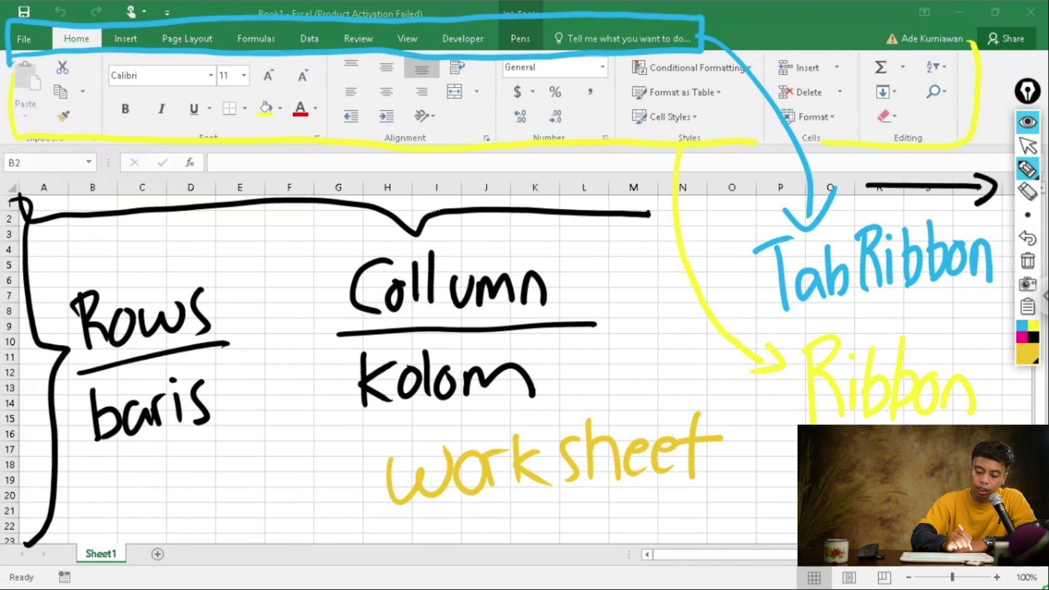
{"action": "mouse_move", "coordinate": [125, 514]}
{"action": "left_mouse_down"}
{"action": "mouse_move", "coordinate": [55, 543]}
{"action": "mouse_move", "coordinate": [145, 586]}
{"action": "mouse_move", "coordinate": [116, 511]}
{"action": "mouse_move", "coordinate": [176, 568]}
{"action": "mouse_move", "coordinate": [164, 529]}
{"action": "left_mouse_up"}
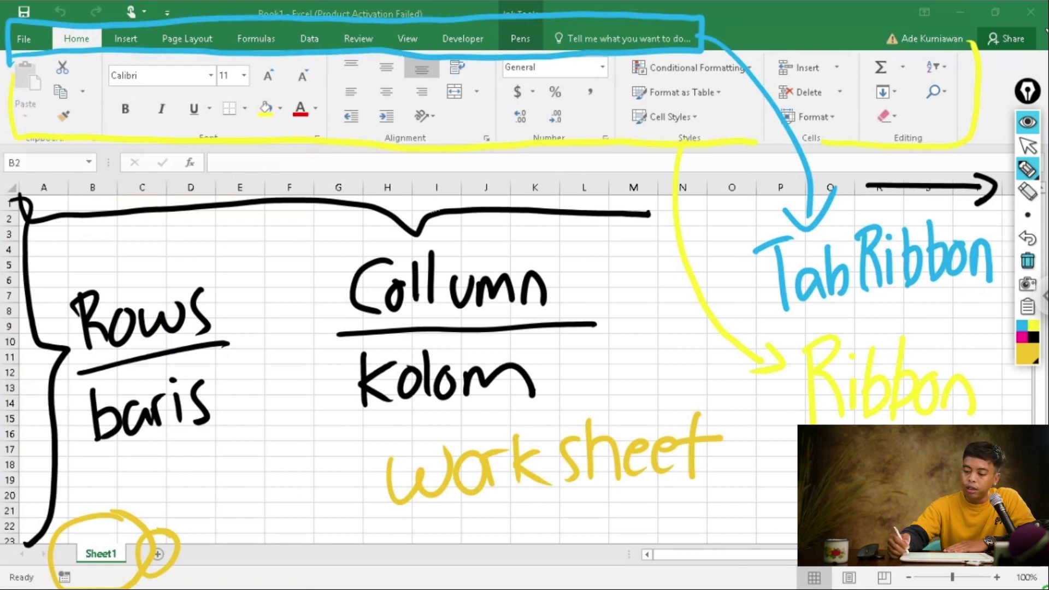
- Clear all ink from the screen and underline each ribbon tab name from File to Pens in gold ink
{"action": "left_click", "coordinate": [1027, 146]}
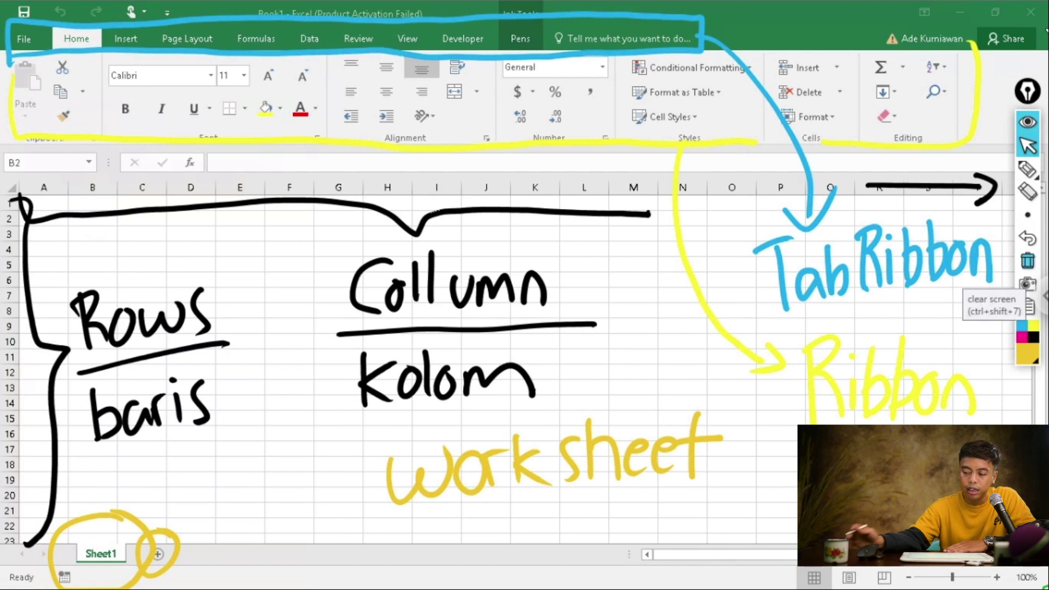
{"action": "left_click", "coordinate": [1027, 260]}
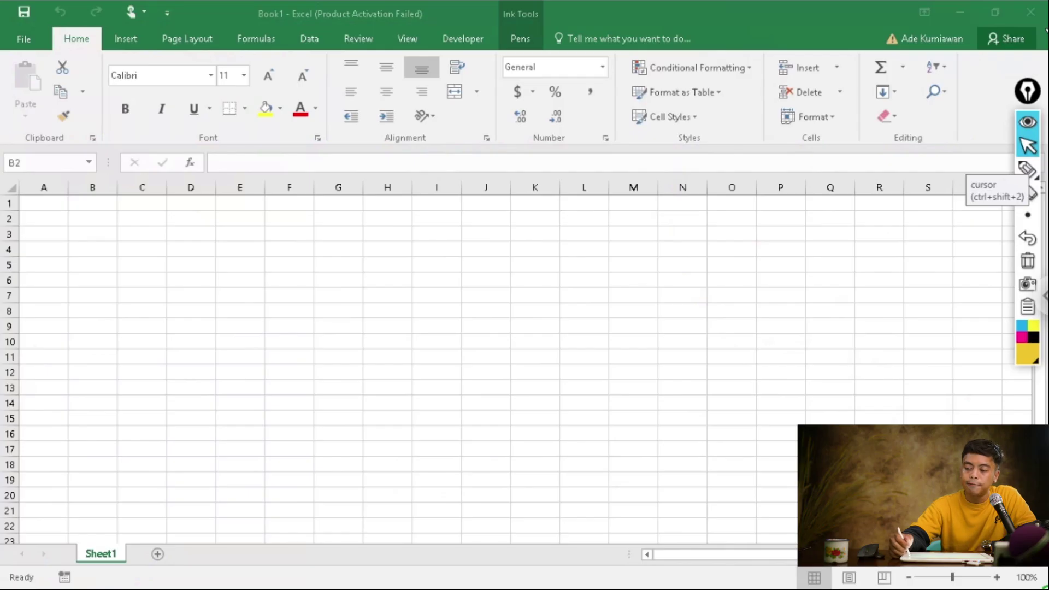
{"action": "left_click", "coordinate": [1027, 169]}
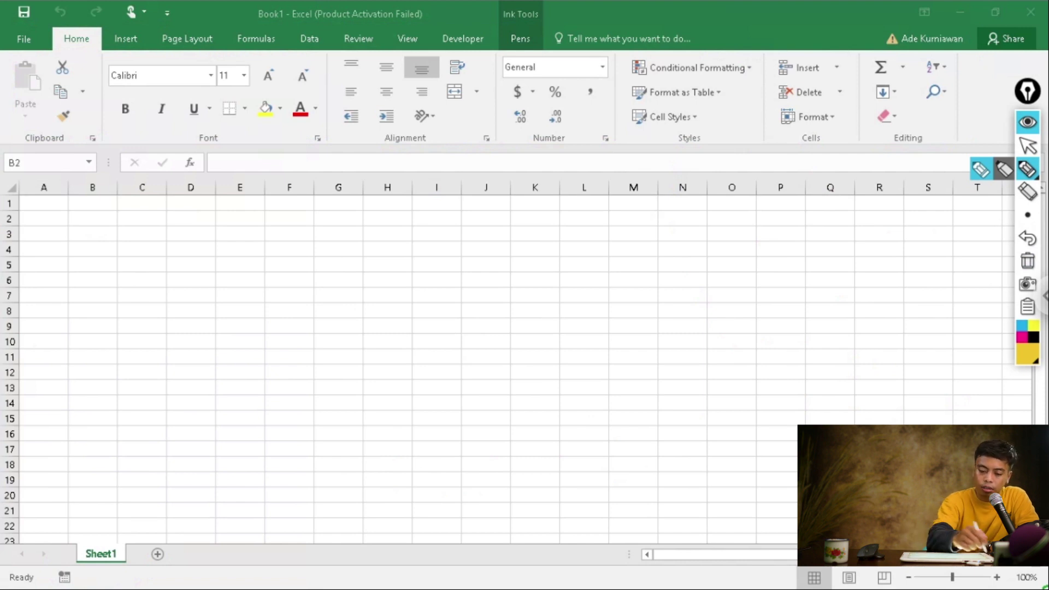
{"action": "left_click_drag", "start_coordinate": [4, 57], "coordinate": [142, 52]}
{"action": "left_click_drag", "start_coordinate": [157, 55], "coordinate": [210, 52]}
{"action": "left_click_drag", "start_coordinate": [289, 56], "coordinate": [530, 53]}
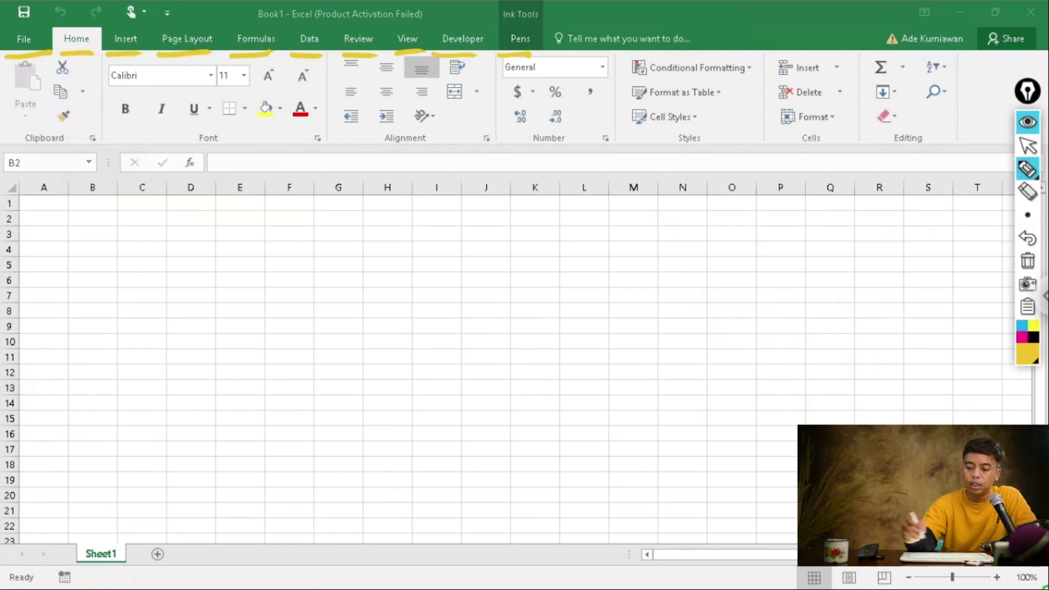
- Outline the ribbon's command area in gold ink, and clear all ink and return to the normal cursor
{"action": "mouse_move", "coordinate": [1027, 169]}
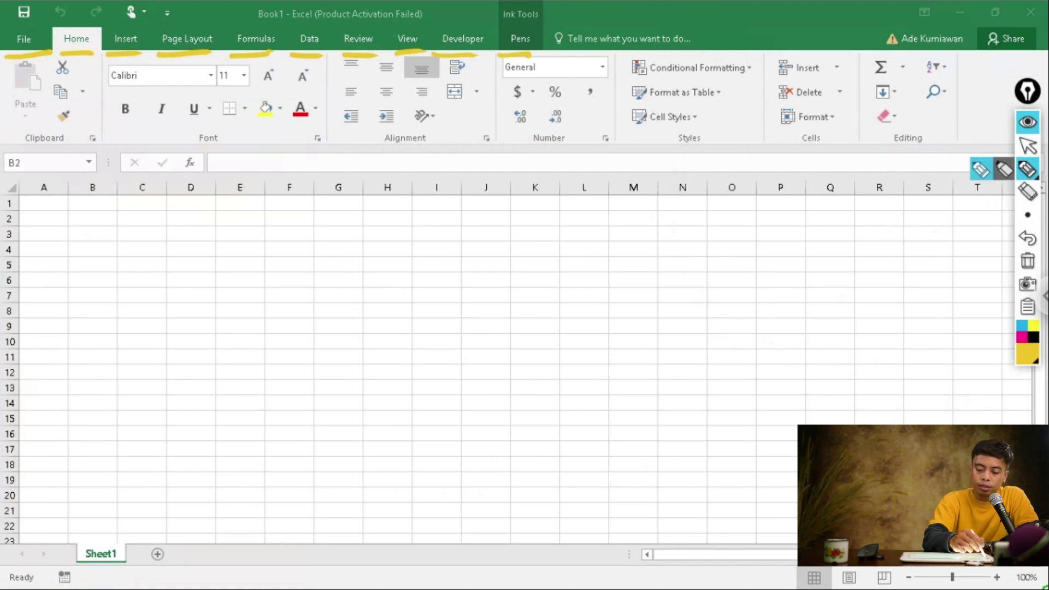
{"action": "mouse_move", "coordinate": [25, 143]}
{"action": "left_mouse_down"}
{"action": "mouse_move", "coordinate": [931, 155]}
{"action": "mouse_move", "coordinate": [990, 93]}
{"action": "mouse_move", "coordinate": [989, 55]}
{"action": "left_mouse_up"}
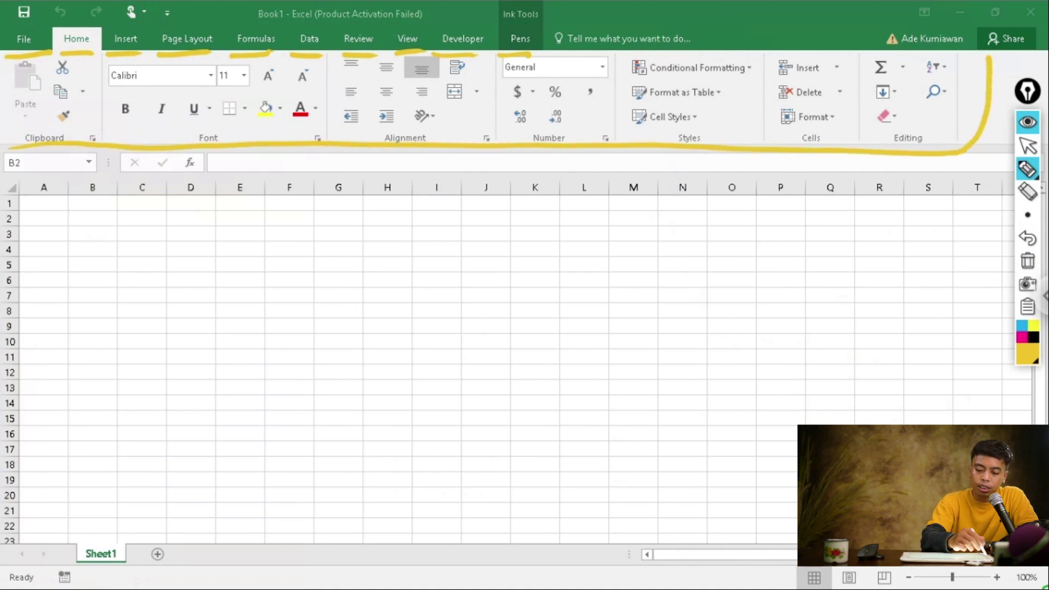
{"action": "left_click_drag", "start_coordinate": [11, 148], "coordinate": [2, 119]}
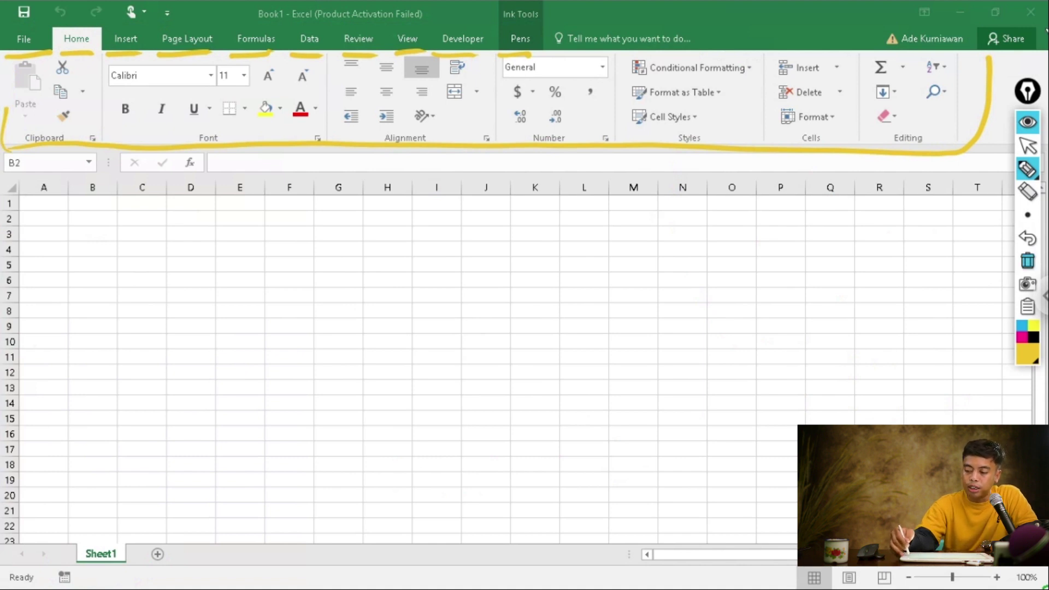
{"action": "left_click", "coordinate": [1027, 260]}
{"action": "left_click", "coordinate": [1027, 145]}
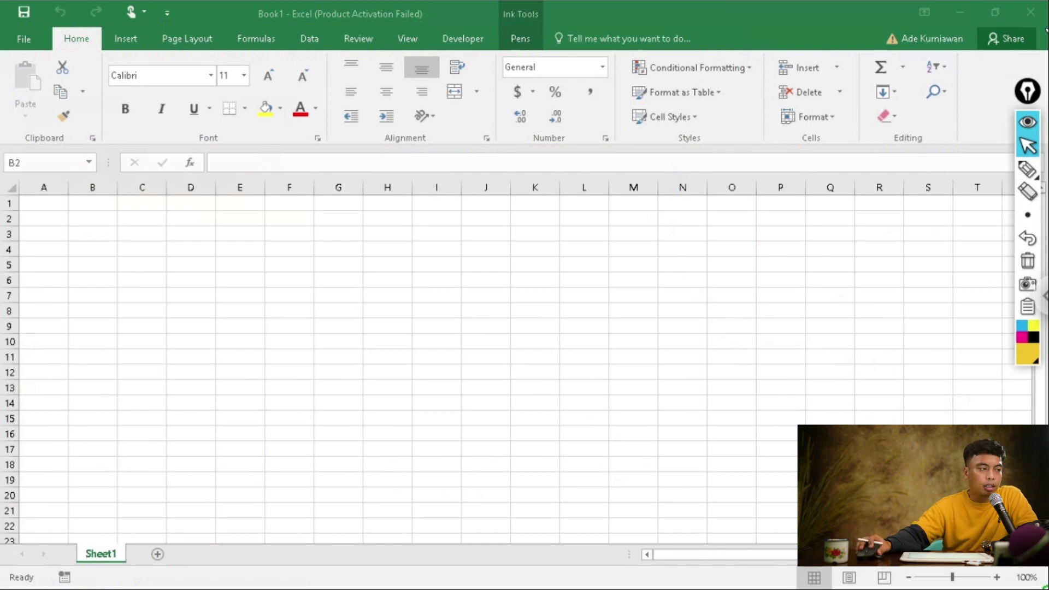
- Enter the headers "Nomor", "Nama" and "Penjualan" in cells B2, C2 and D2
{"action": "left_click", "coordinate": [106, 219]}
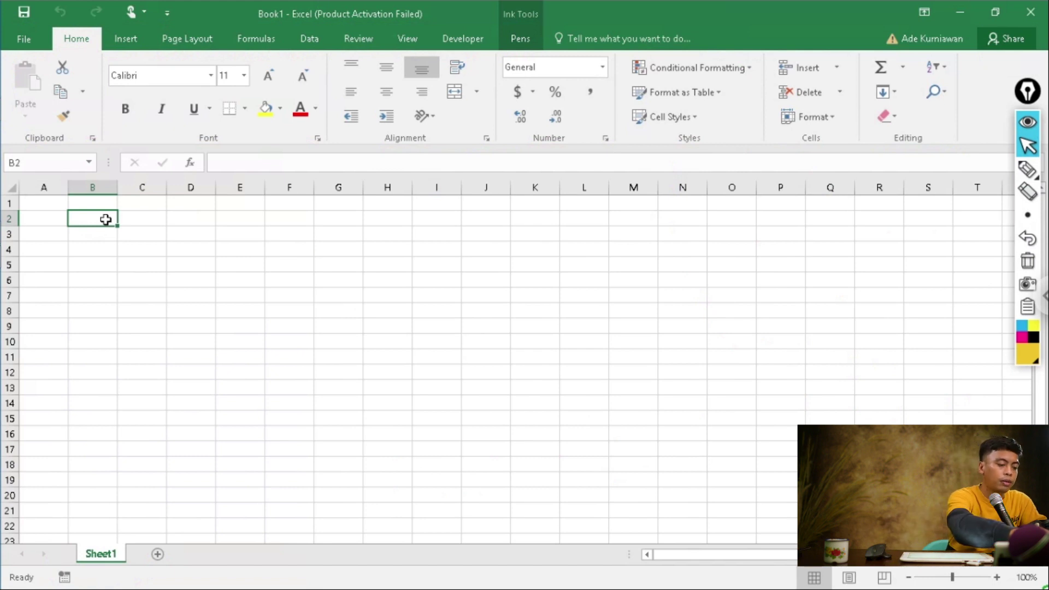
{"action": "type", "text": "Nomor"}
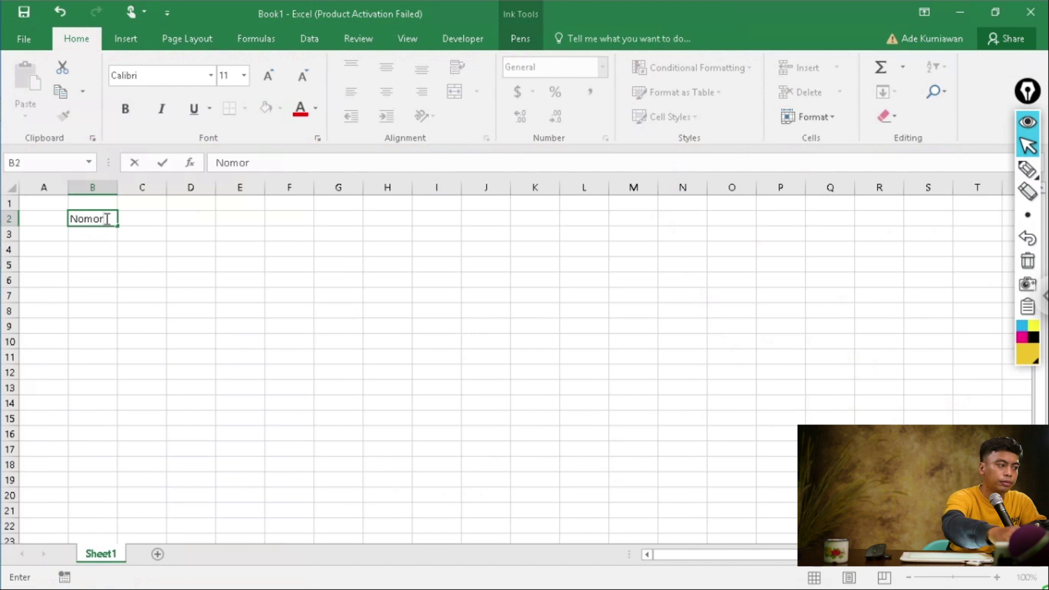
{"action": "key", "text": "Return"}
{"action": "key", "text": "Right"}
{"action": "key", "text": "Up"}
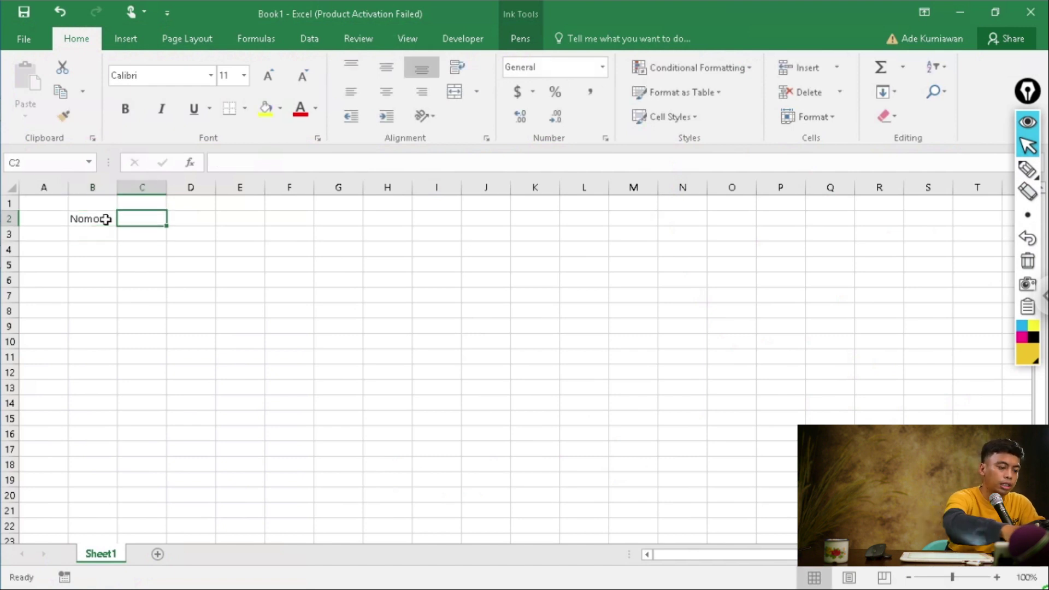
{"action": "type", "text": "Nama"}
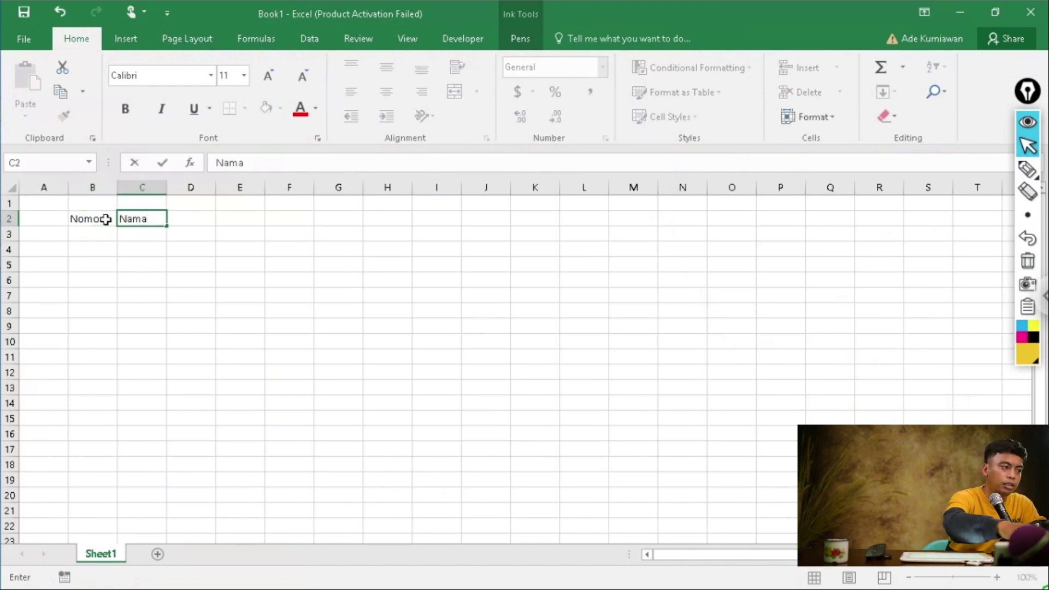
{"action": "key", "text": "Tab"}
{"action": "type", "text": "Pen"}
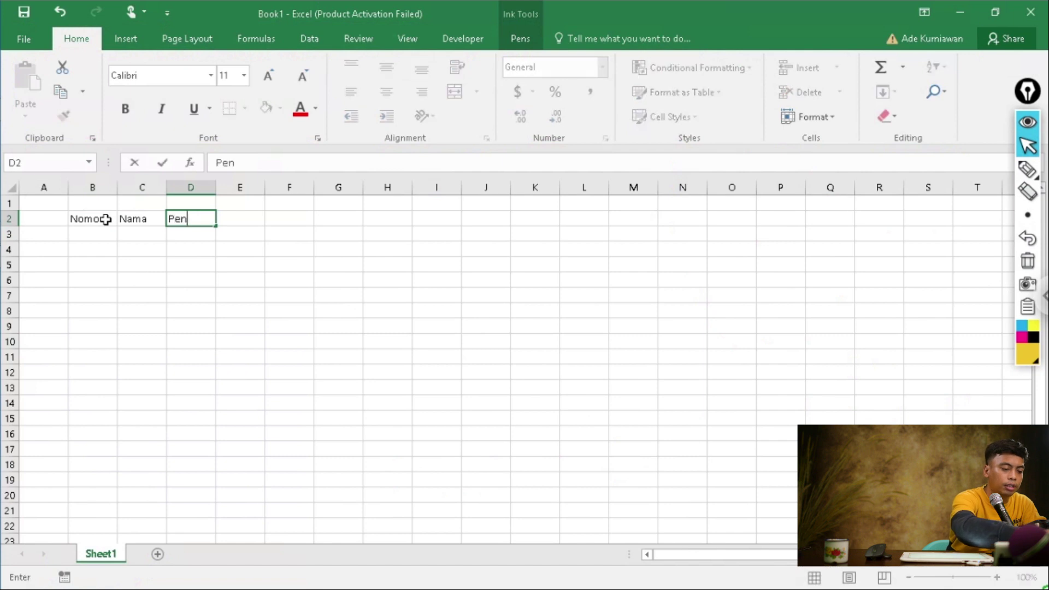
{"action": "type", "text": "jualan"}
{"action": "key", "text": "Return"}
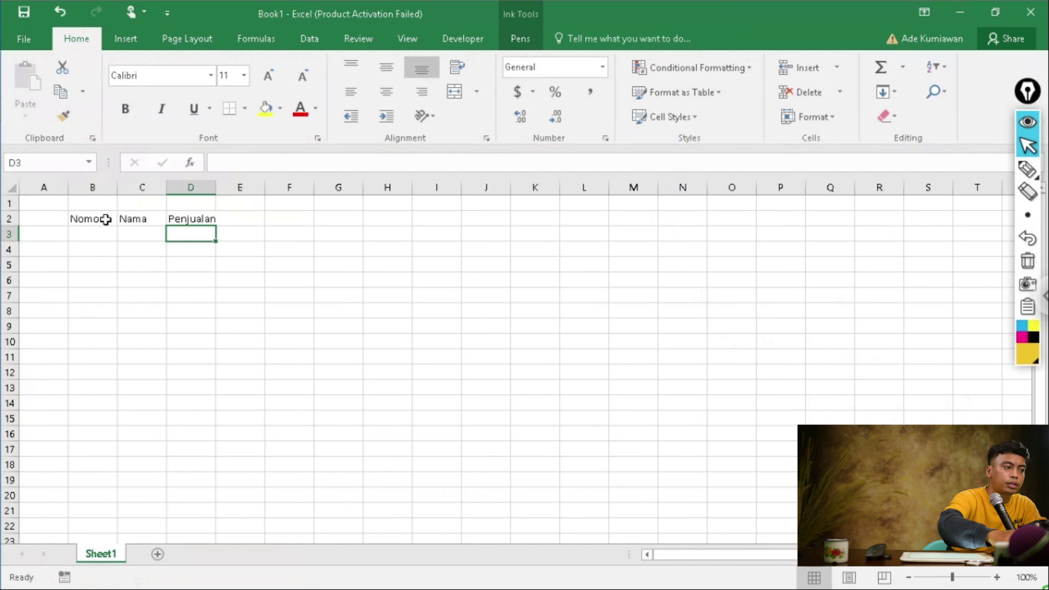
- Fill the first data row with 1 in B3, a person's first name in C3 and 500000 in D3
{"action": "key", "text": "Left"}
{"action": "key", "text": "Left"}
{"action": "type", "text": "1"}
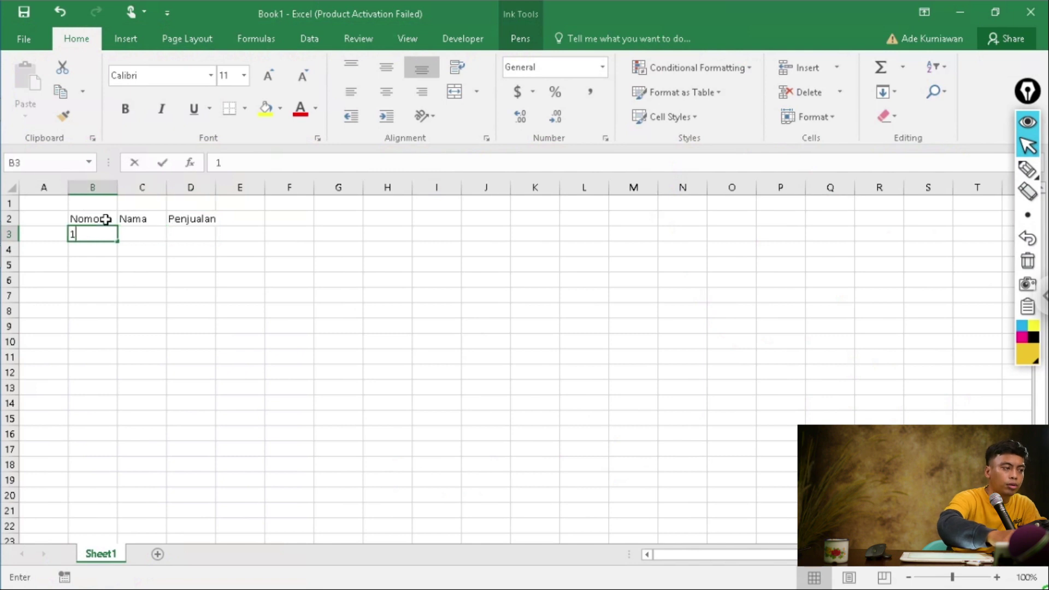
{"action": "key", "text": "Tab"}
{"action": "type", "text": "Budi"}
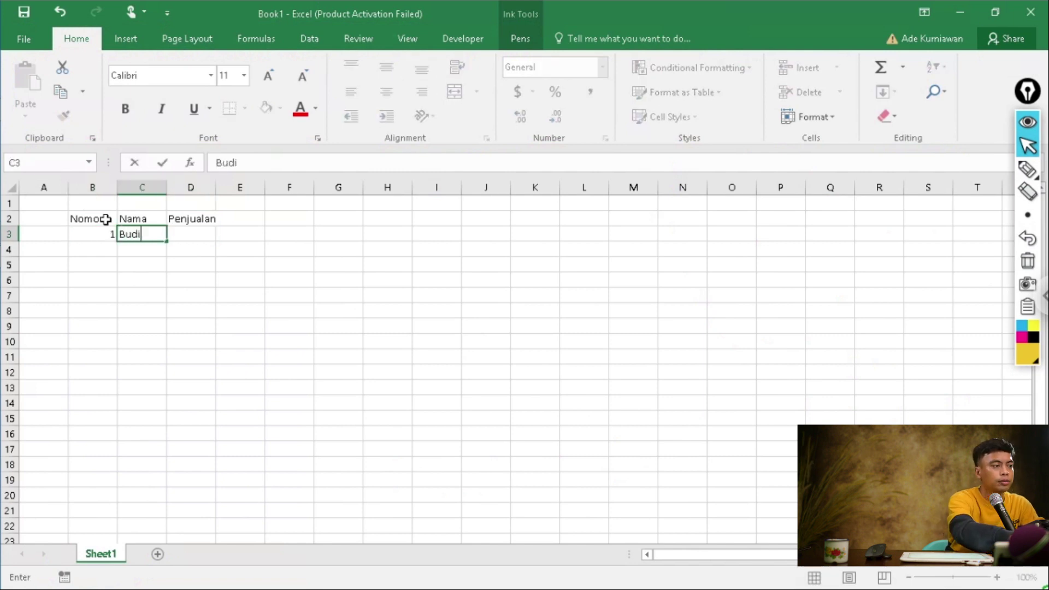
{"action": "key", "text": "Tab"}
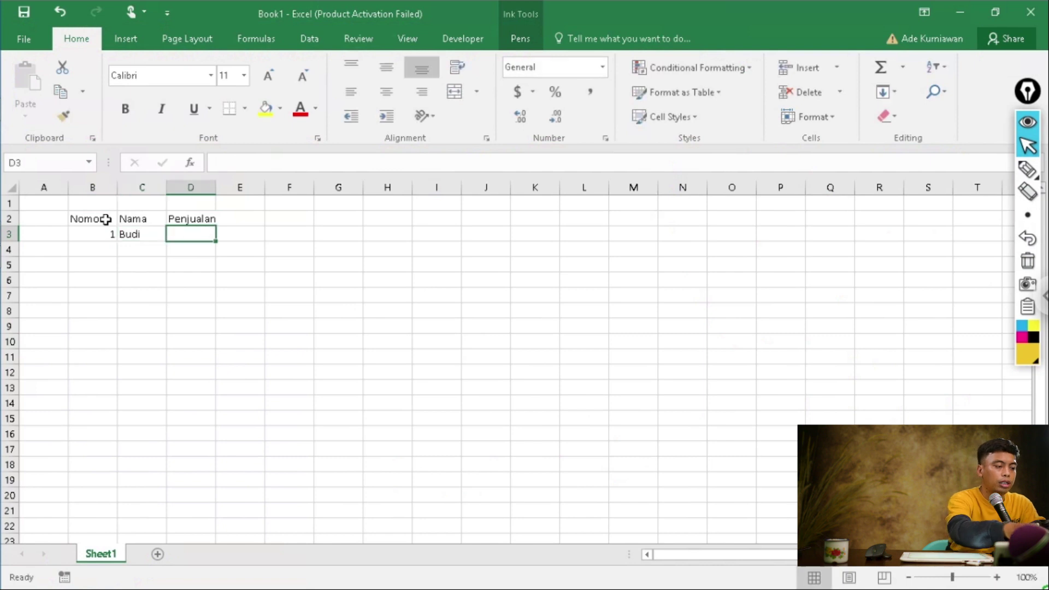
{"action": "type", "text": "500000"}
{"action": "key", "text": "Return"}
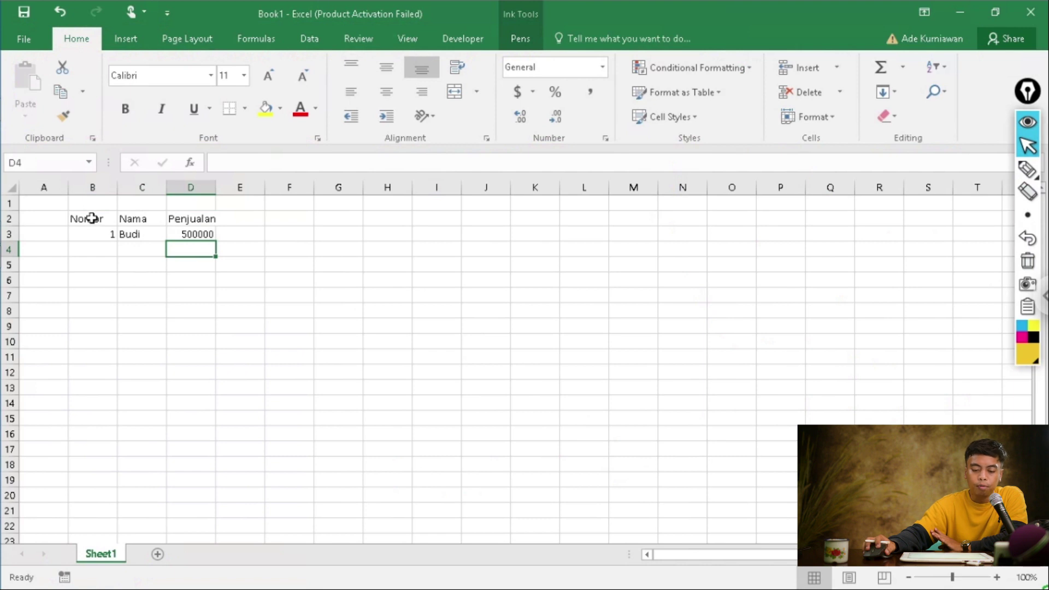
- Copy the header cells B2:D2 and paste them starting at cell G2
{"action": "left_click_drag", "start_coordinate": [91, 218], "coordinate": [181, 217]}
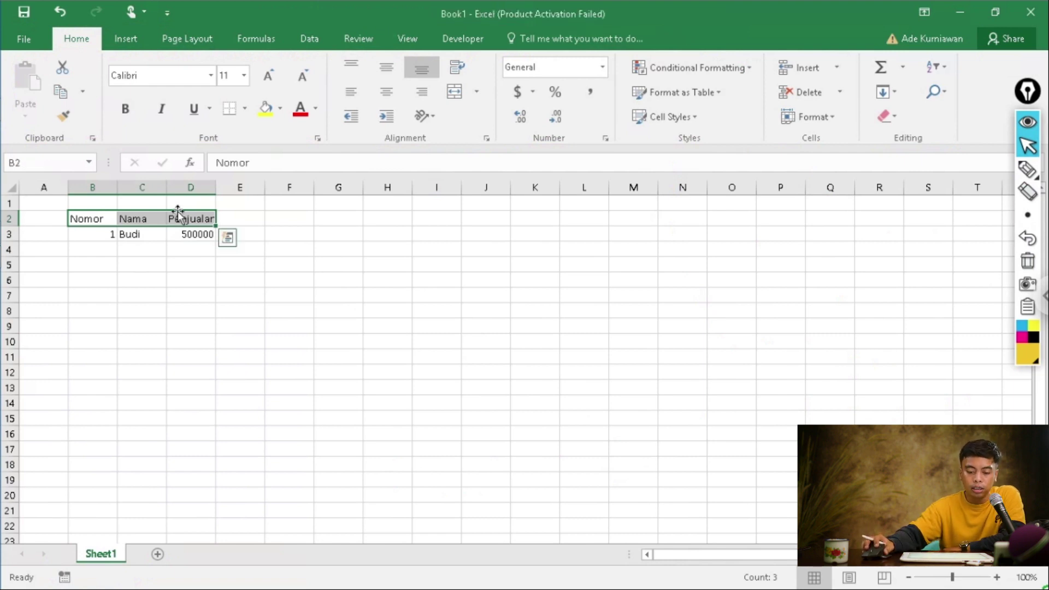
{"action": "left_click", "coordinate": [64, 116]}
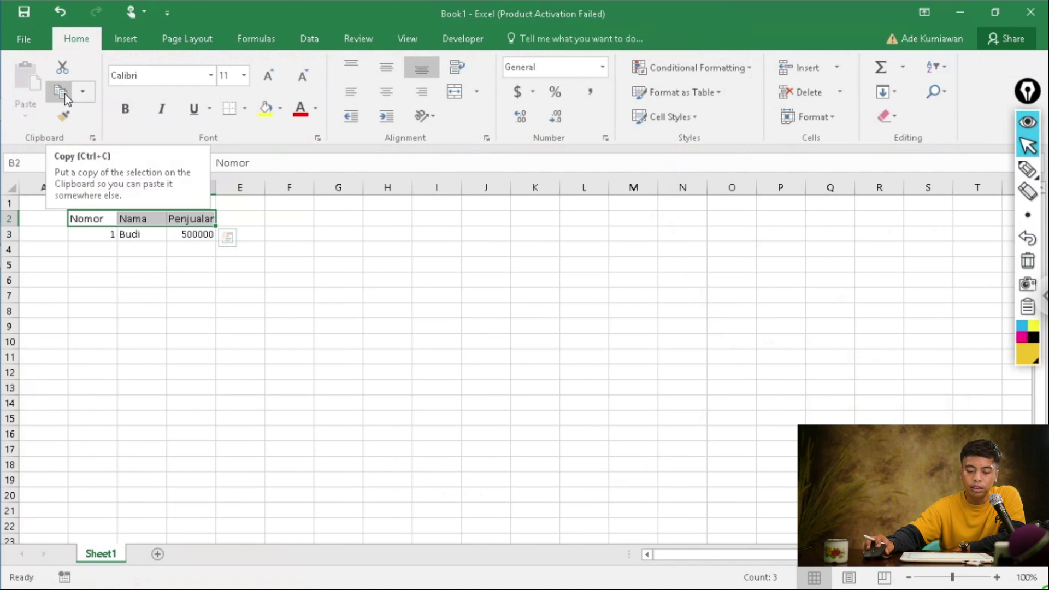
{"action": "left_click", "coordinate": [64, 94]}
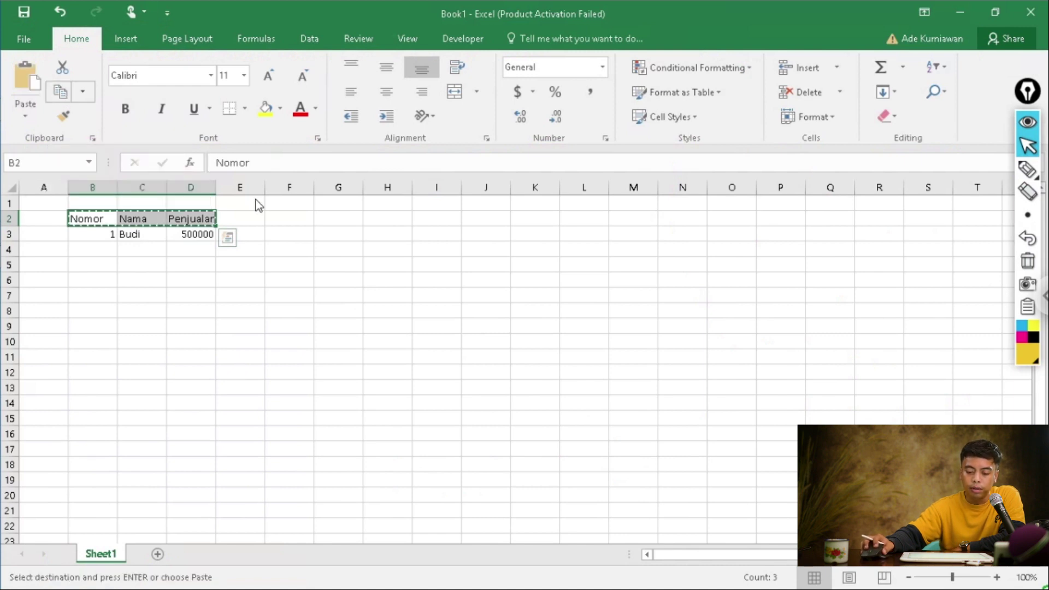
{"action": "left_click", "coordinate": [332, 221]}
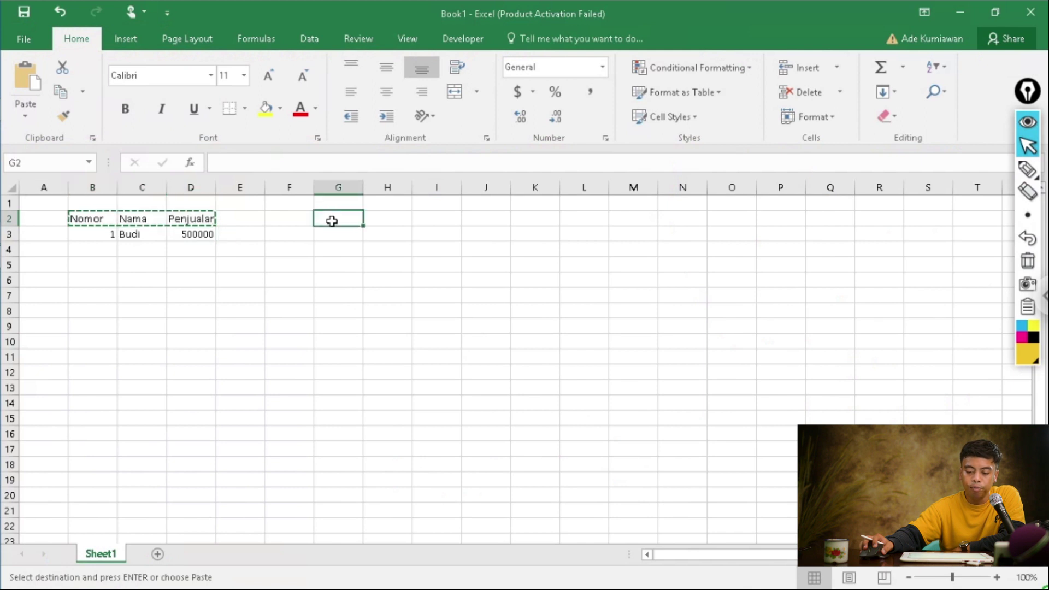
{"action": "left_click", "coordinate": [22, 70]}
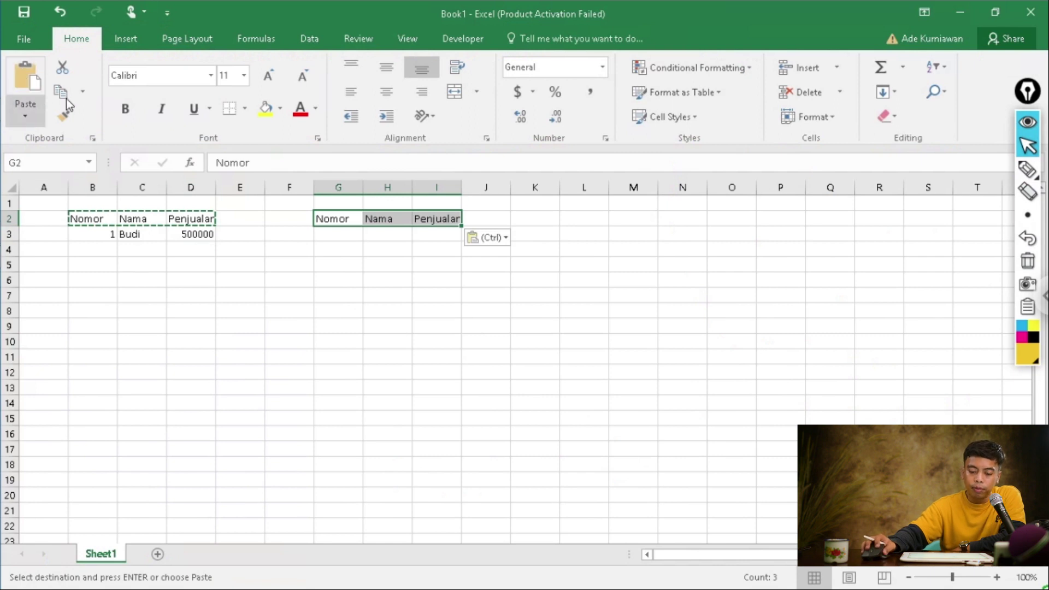
{"action": "left_click", "coordinate": [87, 96]}
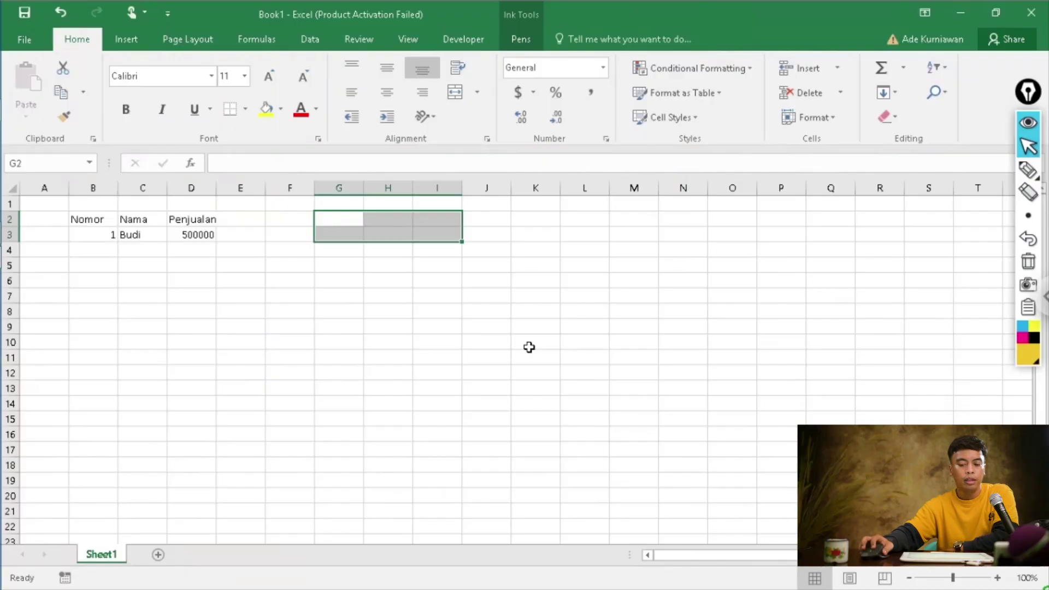
{"action": "left_click", "coordinate": [377, 253]}
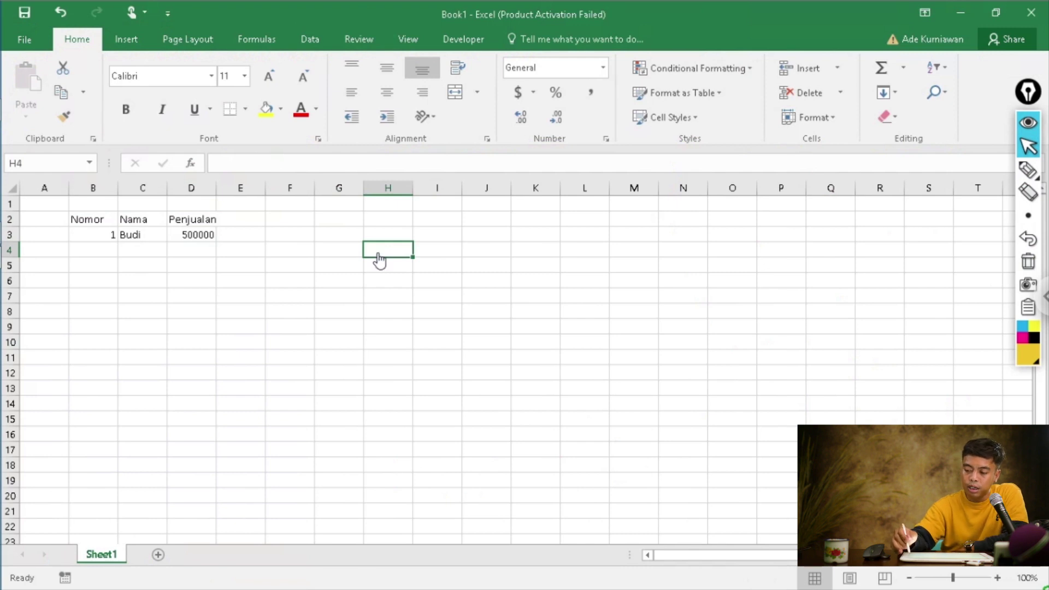
- Outline the Font group in blue ink and mark its font name, font size, and increase and decrease size controls
{"action": "left_click", "coordinate": [1028, 170]}
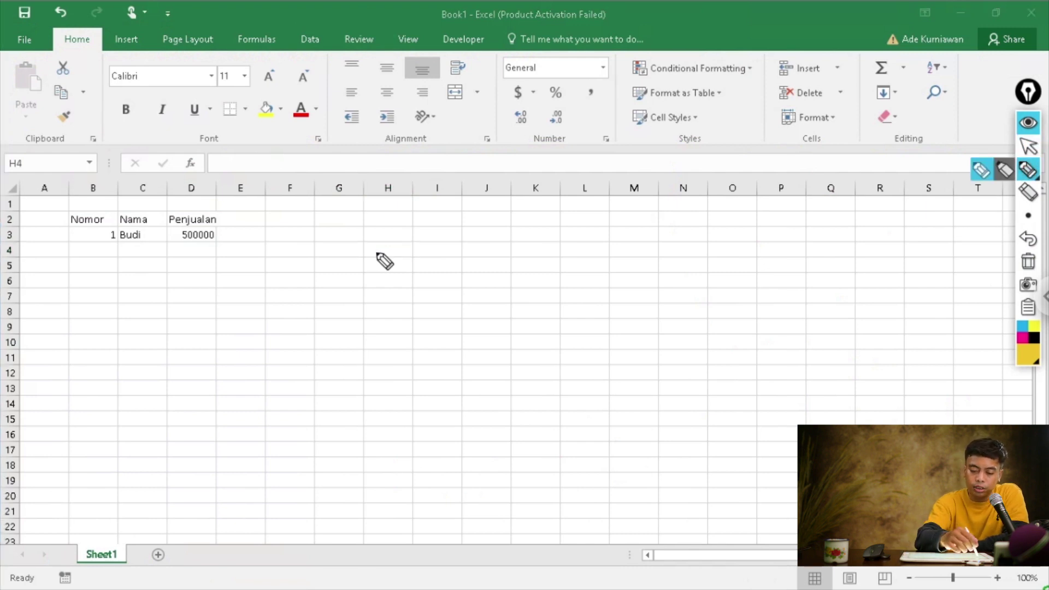
{"action": "left_click", "coordinate": [1022, 327]}
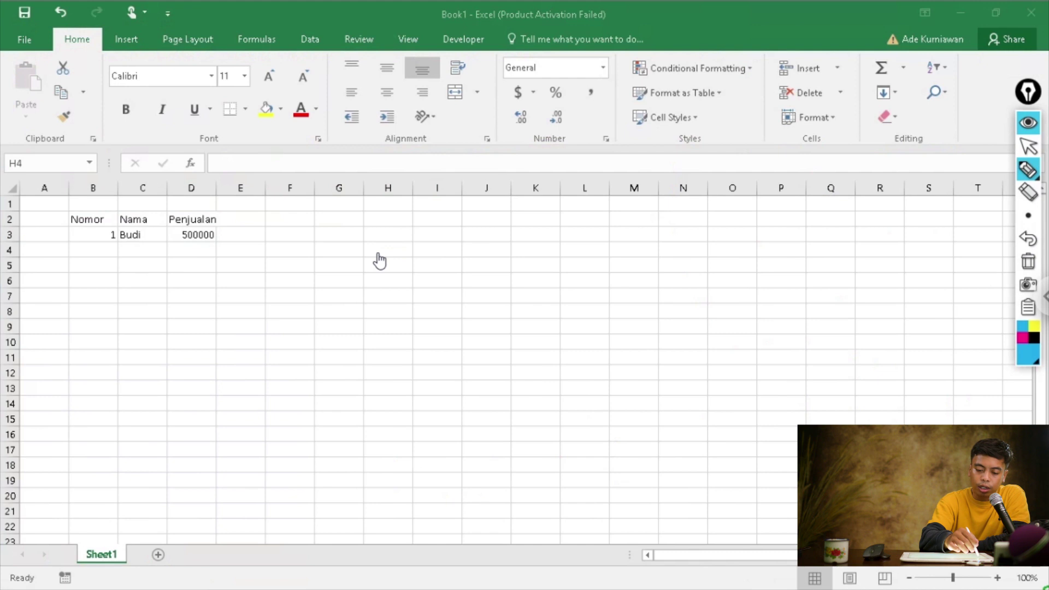
{"action": "mouse_move", "coordinate": [104, 81]}
{"action": "left_mouse_down"}
{"action": "mouse_move", "coordinate": [111, 146]}
{"action": "mouse_move", "coordinate": [328, 153]}
{"action": "mouse_move", "coordinate": [342, 100]}
{"action": "left_mouse_up"}
{"action": "mouse_move", "coordinate": [129, 57]}
{"action": "left_mouse_down"}
{"action": "mouse_move", "coordinate": [167, 57]}
{"action": "mouse_move", "coordinate": [167, 97]}
{"action": "mouse_move", "coordinate": [211, 87]}
{"action": "mouse_move", "coordinate": [150, 50]}
{"action": "left_mouse_up"}
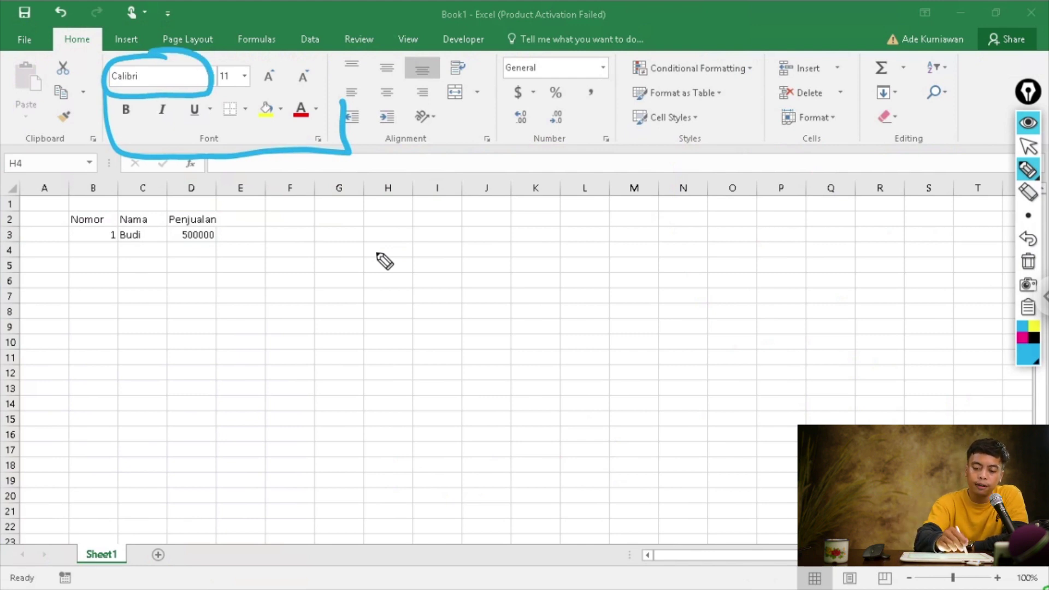
{"action": "mouse_move", "coordinate": [247, 55]}
{"action": "left_mouse_down"}
{"action": "mouse_move", "coordinate": [217, 52]}
{"action": "mouse_move", "coordinate": [218, 99]}
{"action": "mouse_move", "coordinate": [248, 92]}
{"action": "mouse_move", "coordinate": [242, 50]}
{"action": "left_mouse_up"}
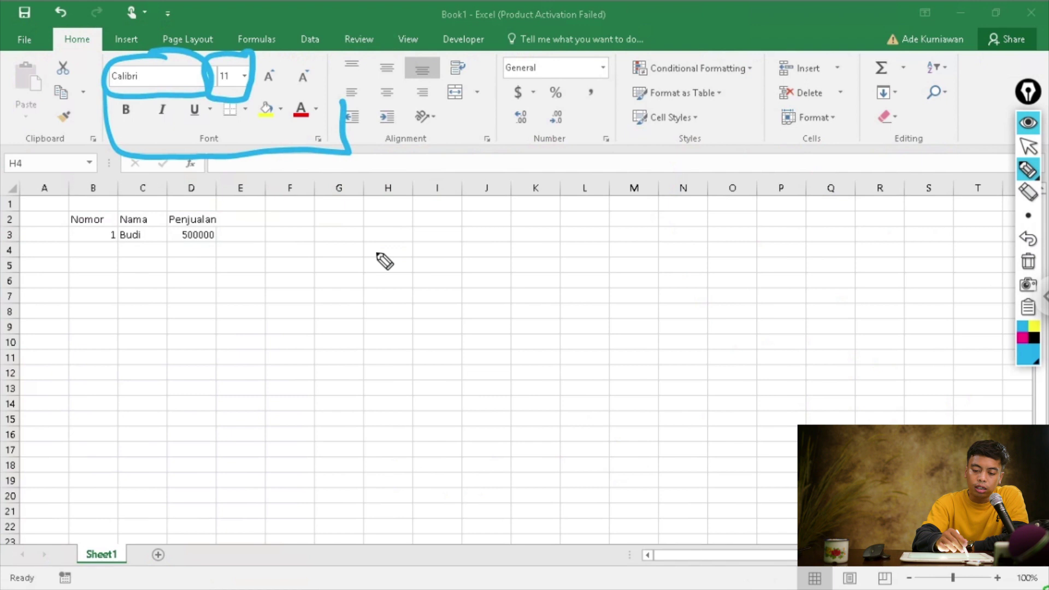
{"action": "mouse_move", "coordinate": [253, 52]}
{"action": "left_mouse_down"}
{"action": "mouse_move", "coordinate": [256, 99]}
{"action": "mouse_move", "coordinate": [319, 94]}
{"action": "mouse_move", "coordinate": [309, 51]}
{"action": "mouse_move", "coordinate": [257, 50]}
{"action": "left_mouse_up"}
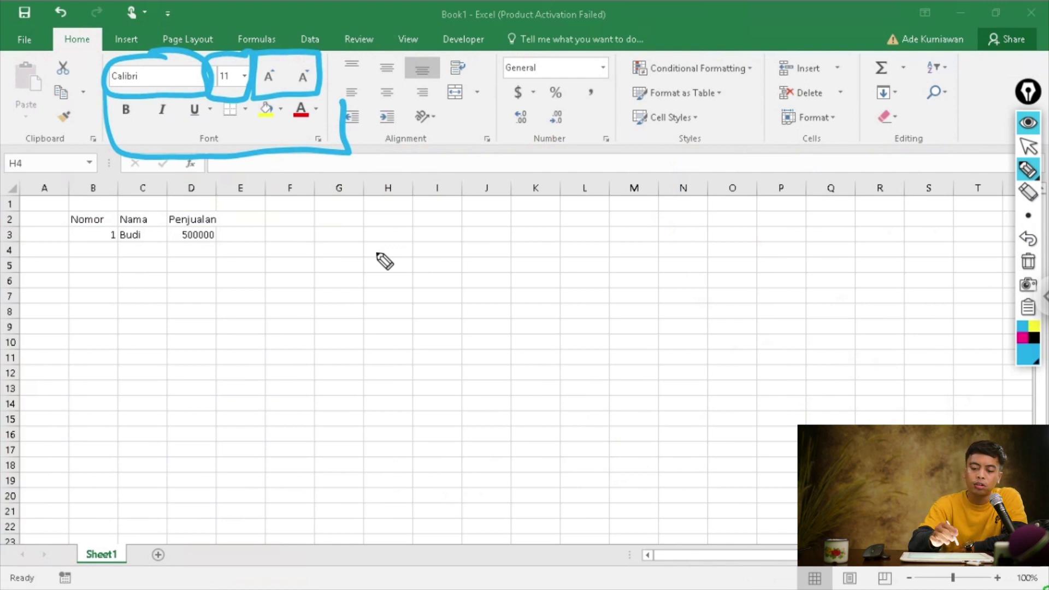
- Underline the Bold, Italic and Underline buttons in blue ink and write "Bold" over the empty cells around columns L to O
{"action": "left_click_drag", "start_coordinate": [108, 127], "coordinate": [169, 128]}
{"action": "left_click_drag", "start_coordinate": [176, 131], "coordinate": [206, 132]}
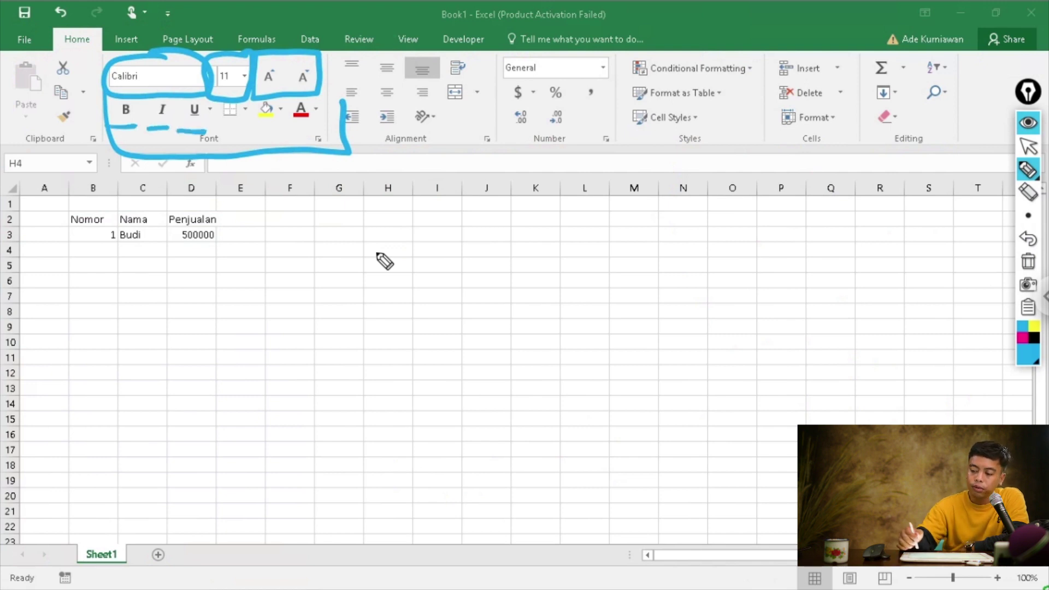
{"action": "mouse_move", "coordinate": [600, 237]}
{"action": "left_mouse_down"}
{"action": "mouse_move", "coordinate": [606, 290]}
{"action": "mouse_move", "coordinate": [614, 260]}
{"action": "mouse_move", "coordinate": [609, 289]}
{"action": "left_mouse_up"}
{"action": "left_click_drag", "start_coordinate": [664, 260], "coordinate": [686, 283]}
{"action": "left_click_drag", "start_coordinate": [728, 224], "coordinate": [731, 283]}
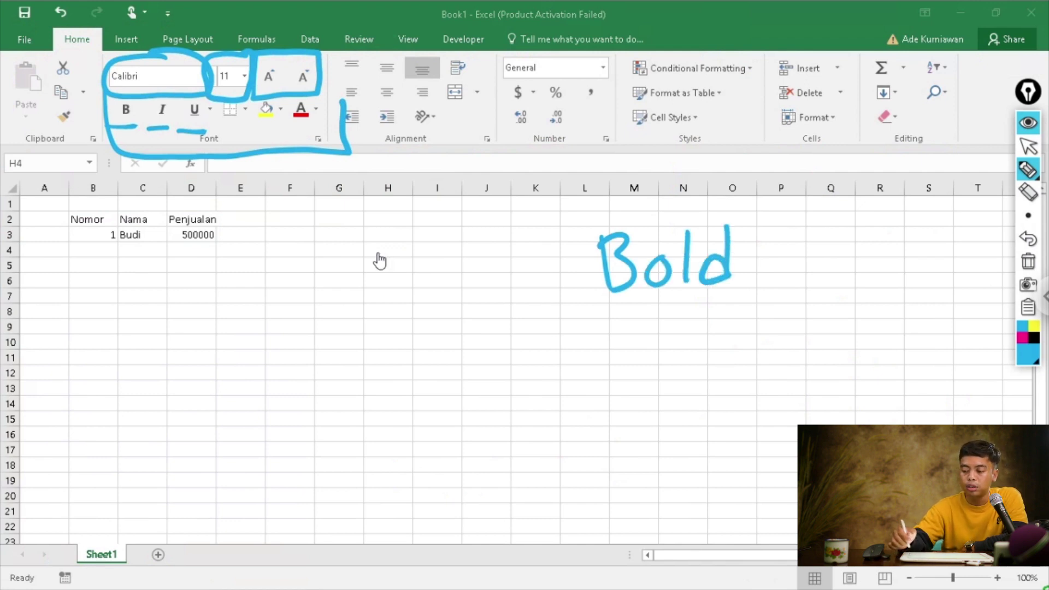
- Draw a yellow ink arrow from "Bold" and write "Tebal" beside it
{"action": "left_click", "coordinate": [1032, 328]}
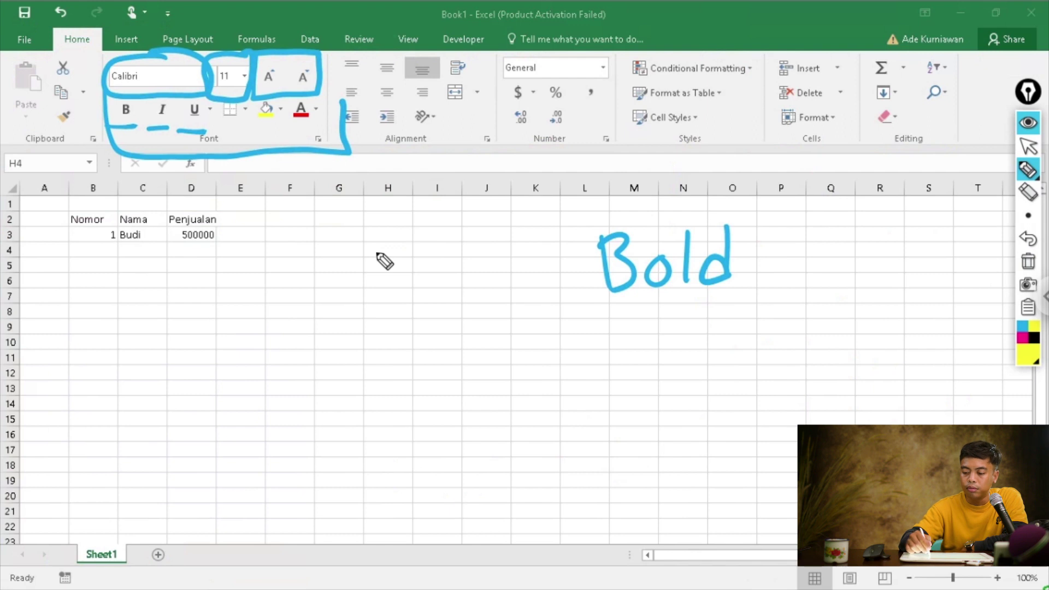
{"action": "left_click_drag", "start_coordinate": [762, 257], "coordinate": [773, 257]}
{"action": "left_click_drag", "start_coordinate": [768, 244], "coordinate": [785, 265]}
{"action": "left_click_drag", "start_coordinate": [821, 213], "coordinate": [820, 270]}
{"action": "left_click_drag", "start_coordinate": [793, 218], "coordinate": [844, 212]}
{"action": "mouse_move", "coordinate": [837, 251]}
{"action": "left_mouse_down"}
{"action": "mouse_move", "coordinate": [844, 235]}
{"action": "mouse_move", "coordinate": [860, 267]}
{"action": "left_mouse_up"}
{"action": "left_click_drag", "start_coordinate": [883, 215], "coordinate": [874, 266]}
{"action": "left_click_drag", "start_coordinate": [924, 248], "coordinate": [929, 266]}
{"action": "left_click_drag", "start_coordinate": [954, 213], "coordinate": [954, 276]}
- Write "Italic" in magenta ink over the empty cells below the word "Bold"
{"action": "left_click", "coordinate": [1023, 337]}
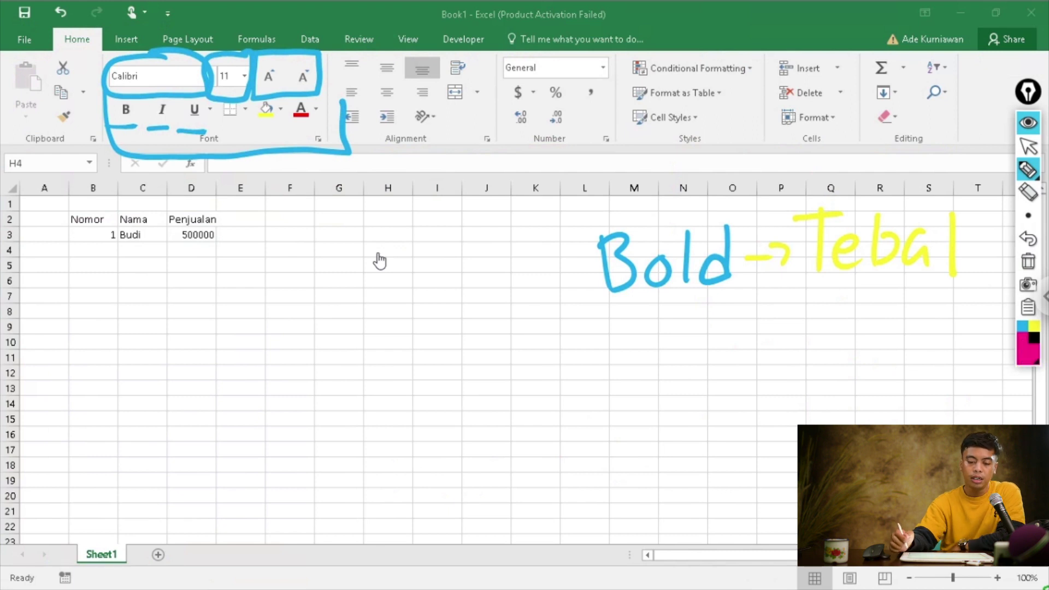
{"action": "left_click_drag", "start_coordinate": [605, 311], "coordinate": [601, 377]}
{"action": "left_click_drag", "start_coordinate": [629, 316], "coordinate": [639, 377]}
{"action": "left_click_drag", "start_coordinate": [619, 352], "coordinate": [670, 375]}
{"action": "left_click_drag", "start_coordinate": [678, 317], "coordinate": [682, 376]}
{"action": "left_click_drag", "start_coordinate": [692, 330], "coordinate": [695, 367]}
{"action": "left_click", "coordinate": [693, 318]}
{"action": "mouse_move", "coordinate": [726, 335]}
{"action": "left_mouse_down"}
{"action": "mouse_move", "coordinate": [714, 340]}
{"action": "mouse_move", "coordinate": [734, 360]}
{"action": "left_mouse_up"}
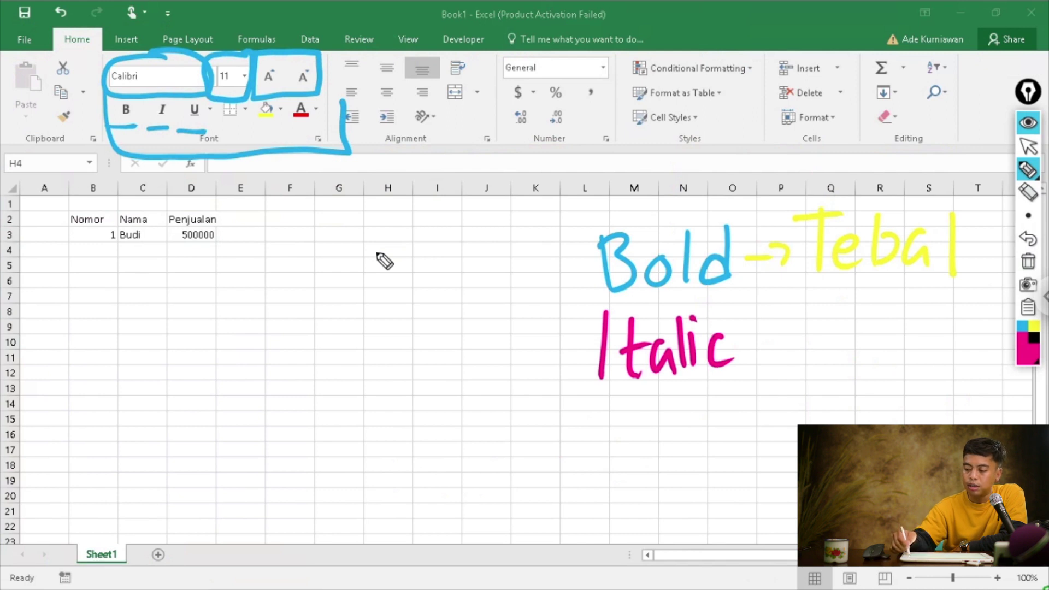
- Draw a yellow ink arrow from "Italic" and write "Miring" beside it
{"action": "left_click", "coordinate": [1034, 326]}
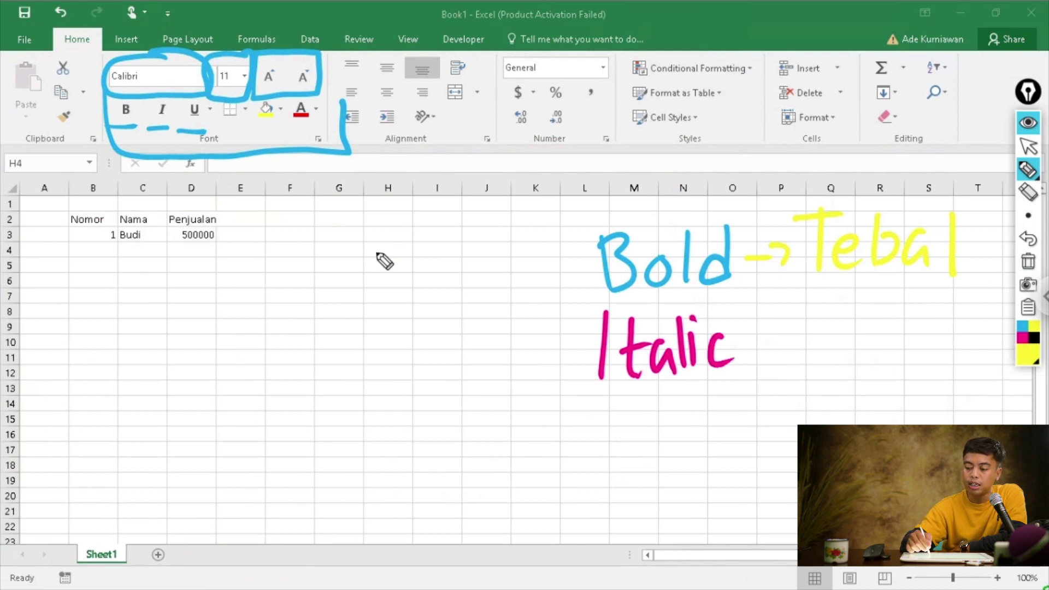
{"action": "left_click_drag", "start_coordinate": [736, 343], "coordinate": [794, 343]}
{"action": "mouse_move", "coordinate": [784, 329]}
{"action": "left_mouse_down"}
{"action": "mouse_move", "coordinate": [803, 343]}
{"action": "mouse_move", "coordinate": [794, 362]}
{"action": "left_mouse_up"}
{"action": "mouse_move", "coordinate": [823, 320]}
{"action": "left_mouse_down"}
{"action": "mouse_move", "coordinate": [819, 361]}
{"action": "mouse_move", "coordinate": [852, 314]}
{"action": "mouse_move", "coordinate": [856, 359]}
{"action": "left_mouse_up"}
{"action": "left_click_drag", "start_coordinate": [871, 331], "coordinate": [868, 357]}
{"action": "left_click", "coordinate": [868, 321]}
{"action": "mouse_move", "coordinate": [885, 334]}
{"action": "left_mouse_down"}
{"action": "mouse_move", "coordinate": [883, 354]}
{"action": "mouse_move", "coordinate": [892, 327]}
{"action": "left_mouse_up"}
{"action": "mouse_move", "coordinate": [904, 323]}
{"action": "left_mouse_down"}
{"action": "mouse_move", "coordinate": [901, 352]}
{"action": "mouse_move", "coordinate": [936, 344]}
{"action": "mouse_move", "coordinate": [933, 373]}
{"action": "left_mouse_up"}
{"action": "left_click", "coordinate": [908, 310]}
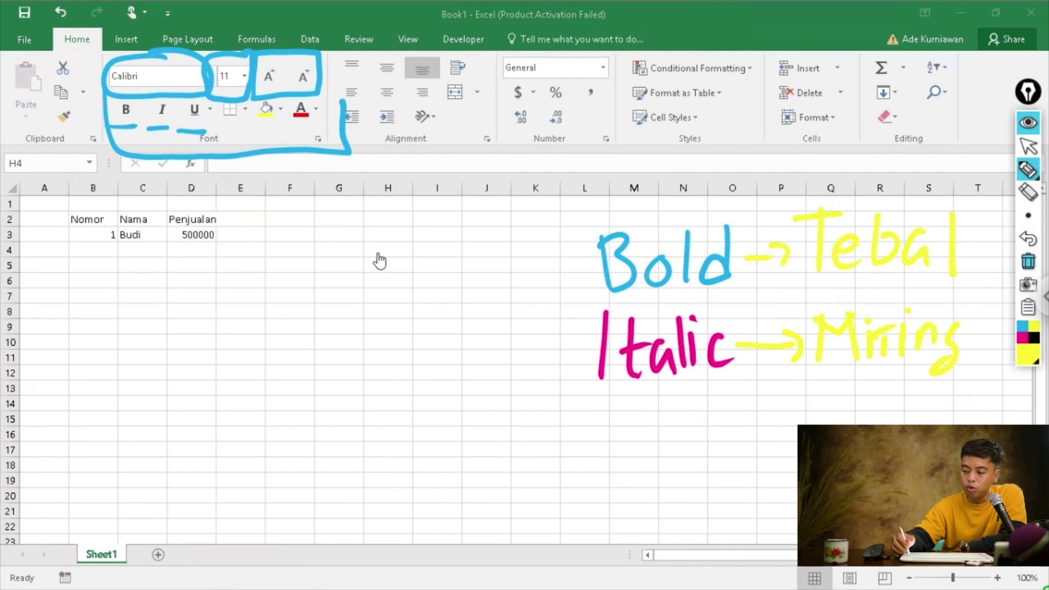
- Write "Underline" in black ink below "Italic" and add a yellow arrow with "Garis" beside it
{"action": "left_click", "coordinate": [1034, 337]}
{"action": "mouse_move", "coordinate": [596, 417]}
{"action": "left_mouse_down"}
{"action": "mouse_move", "coordinate": [596, 427]}
{"action": "mouse_move", "coordinate": [635, 409]}
{"action": "left_mouse_up"}
{"action": "left_click_drag", "start_coordinate": [640, 437], "coordinate": [673, 458]}
{"action": "mouse_move", "coordinate": [696, 407]}
{"action": "left_mouse_down"}
{"action": "mouse_move", "coordinate": [700, 453]}
{"action": "mouse_move", "coordinate": [738, 425]}
{"action": "left_mouse_up"}
{"action": "mouse_move", "coordinate": [751, 399]}
{"action": "left_mouse_down"}
{"action": "mouse_move", "coordinate": [760, 456]}
{"action": "mouse_move", "coordinate": [786, 449]}
{"action": "mouse_move", "coordinate": [803, 426]}
{"action": "mouse_move", "coordinate": [862, 423]}
{"action": "left_mouse_up"}
{"action": "left_click", "coordinate": [761, 411]}
{"action": "left_click", "coordinate": [1034, 326]}
{"action": "left_click_drag", "start_coordinate": [897, 387], "coordinate": [883, 425]}
{"action": "mouse_move", "coordinate": [907, 423]}
{"action": "left_mouse_down"}
{"action": "mouse_move", "coordinate": [929, 409]}
{"action": "mouse_move", "coordinate": [956, 423]}
{"action": "left_mouse_up"}
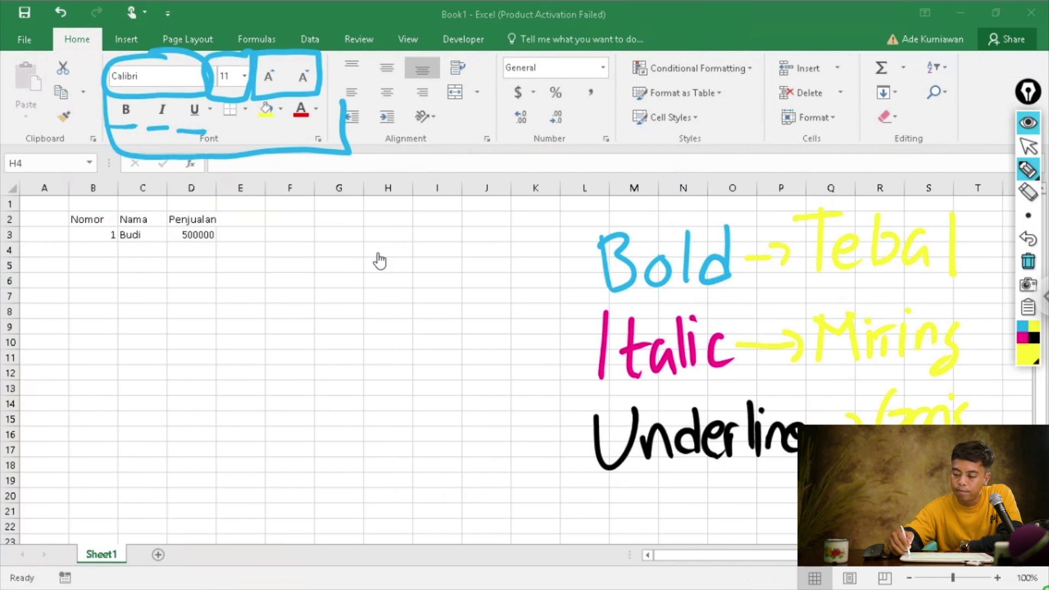
- Erase all ink annotations and switch from the pen back to selecting cells
{"action": "left_click", "coordinate": [1027, 262]}
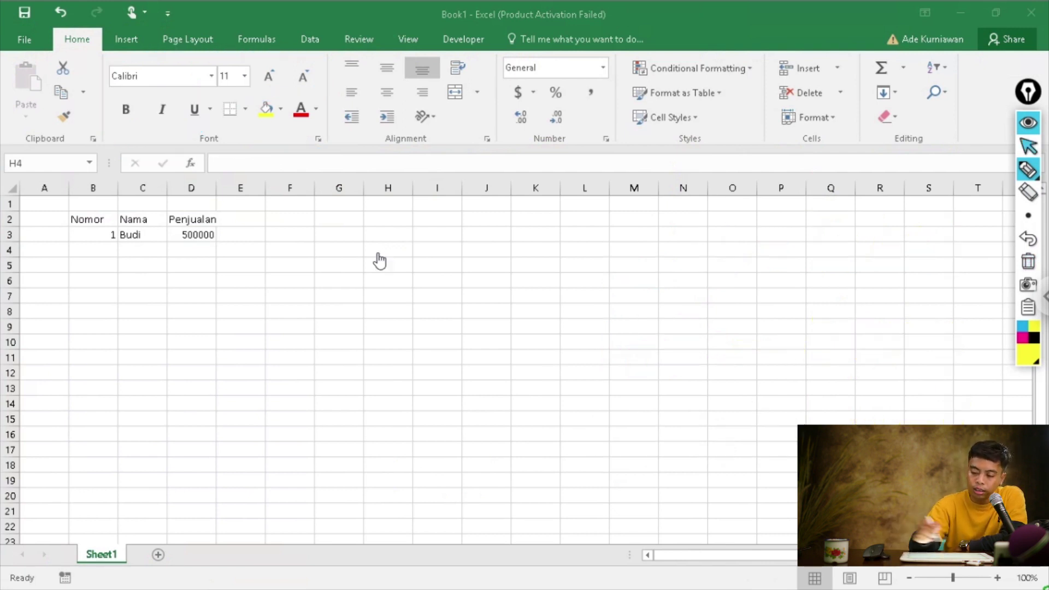
{"action": "left_click", "coordinate": [1029, 147]}
{"action": "left_click", "coordinate": [376, 253]}
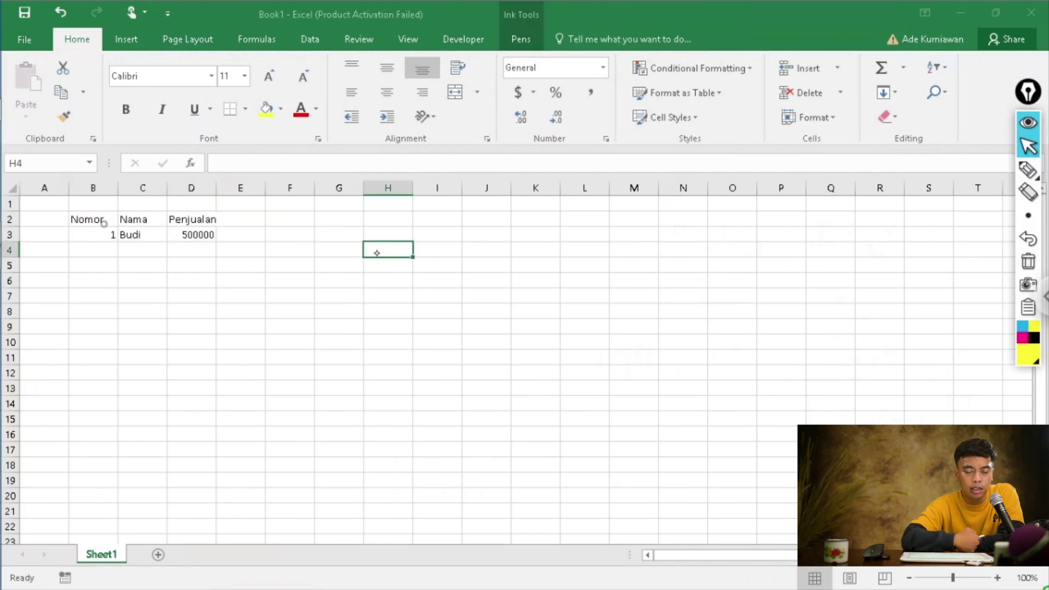
- Format the headers with bold for Nomor in B2, italic for Nama in C2 and underline for Penjualan in D2
{"action": "left_click", "coordinate": [104, 222]}
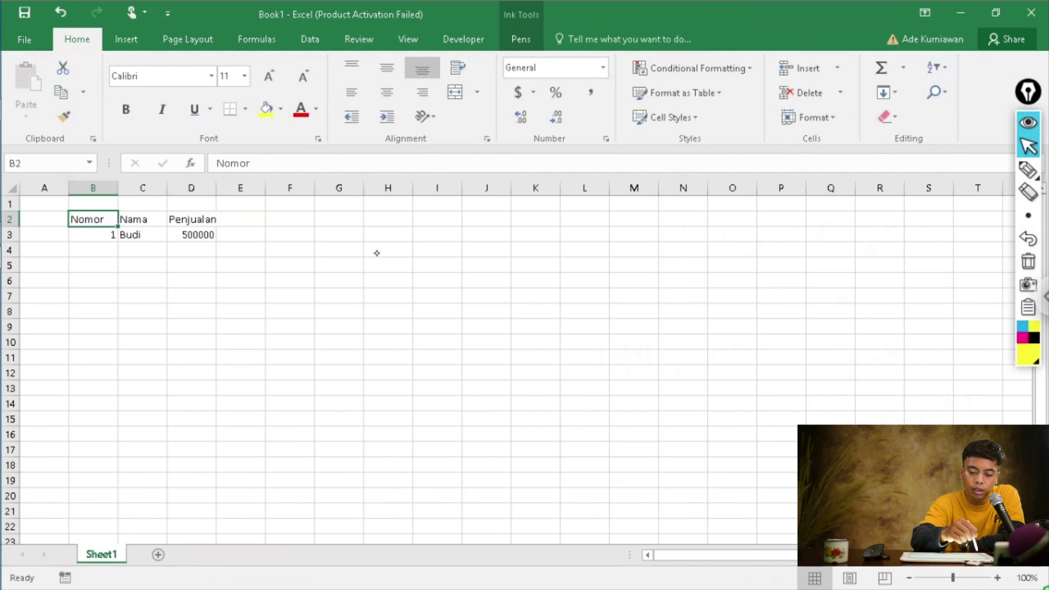
{"action": "left_click", "coordinate": [126, 110]}
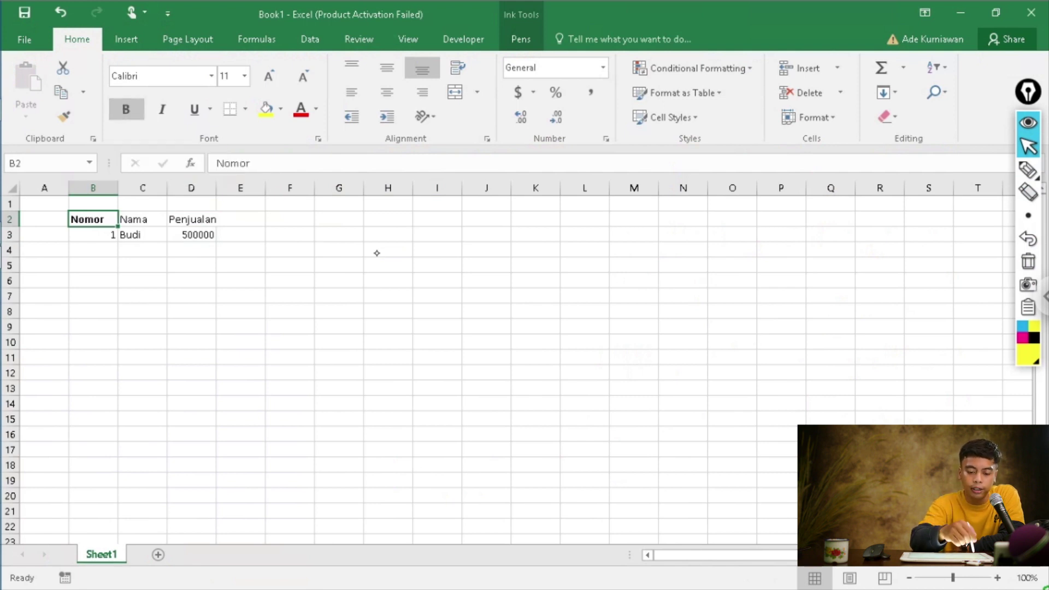
{"action": "key", "text": "Right"}
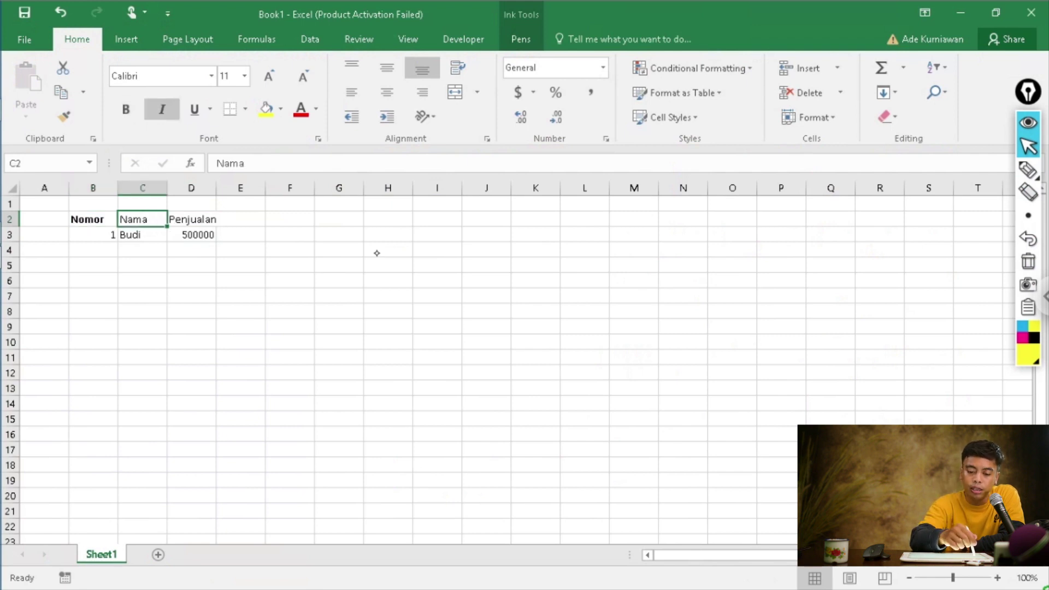
{"action": "left_click", "coordinate": [162, 109]}
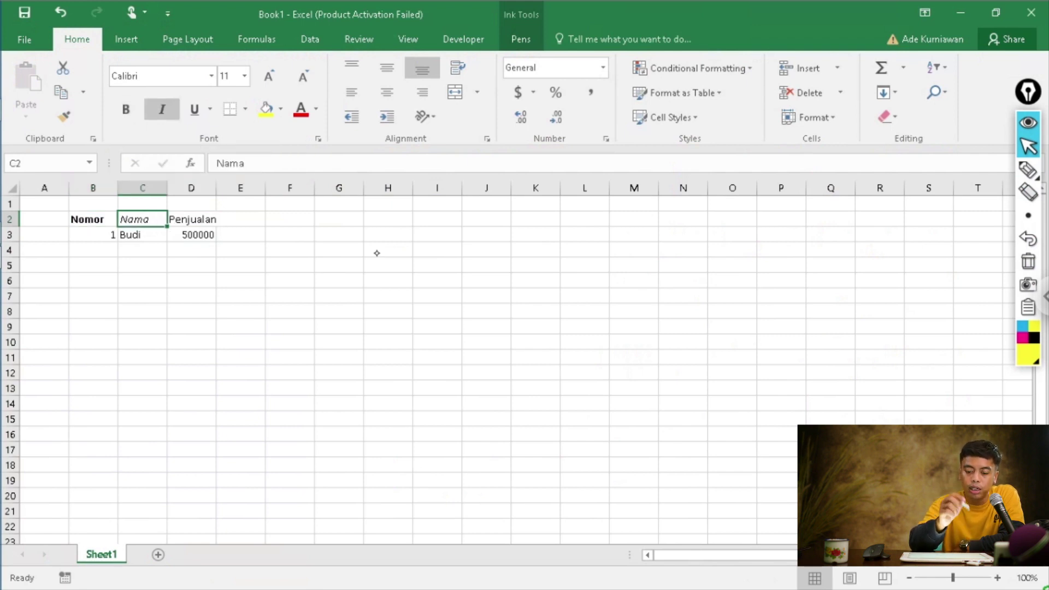
{"action": "key", "text": "Right"}
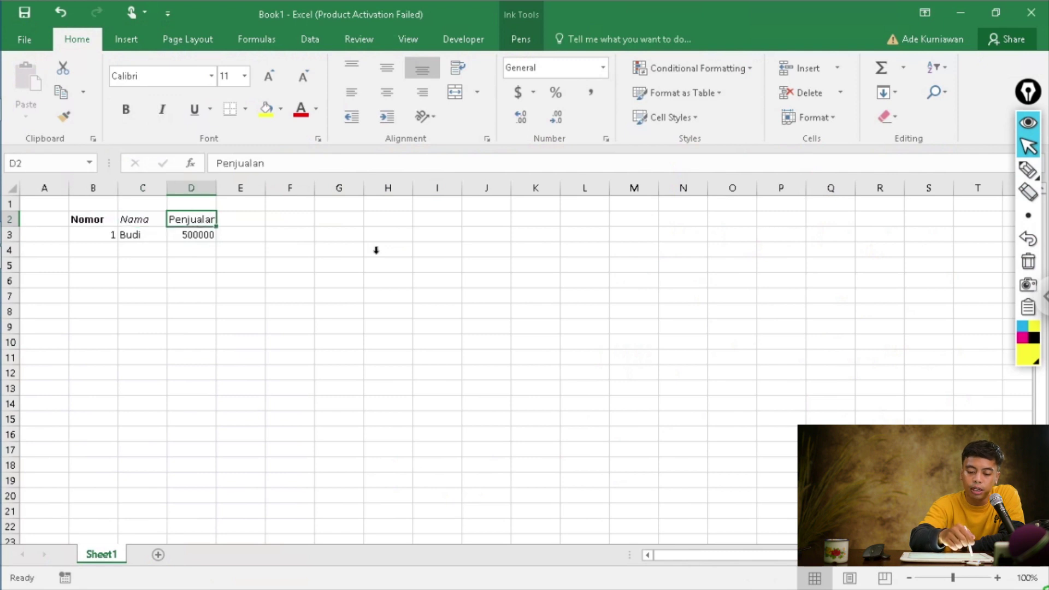
{"action": "left_click", "coordinate": [194, 109]}
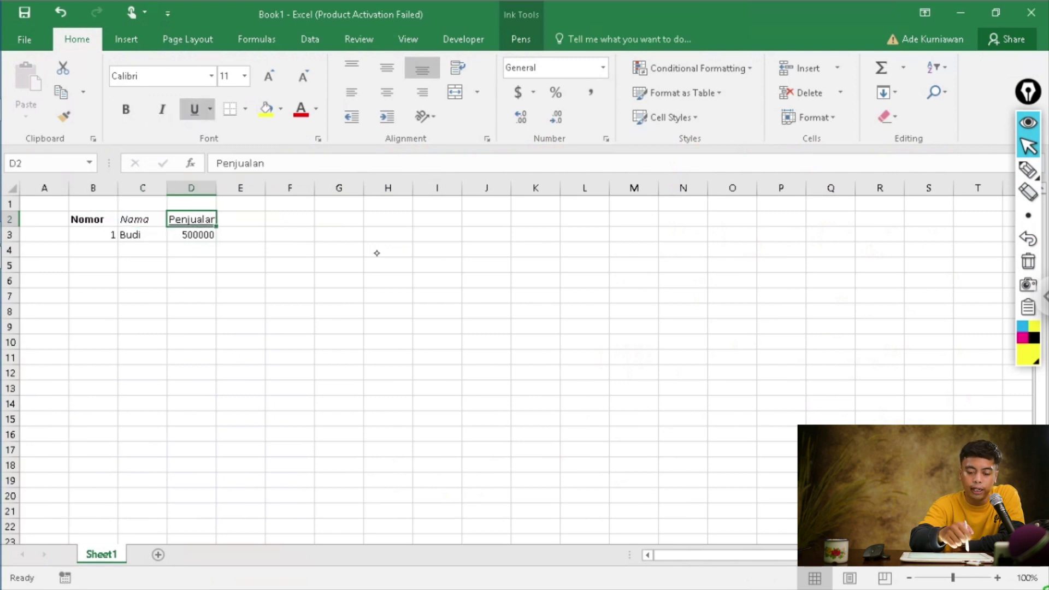
- Add italic to the Nomor header in B2 and bold to the Nama header in C2
{"action": "left_click", "coordinate": [101, 223]}
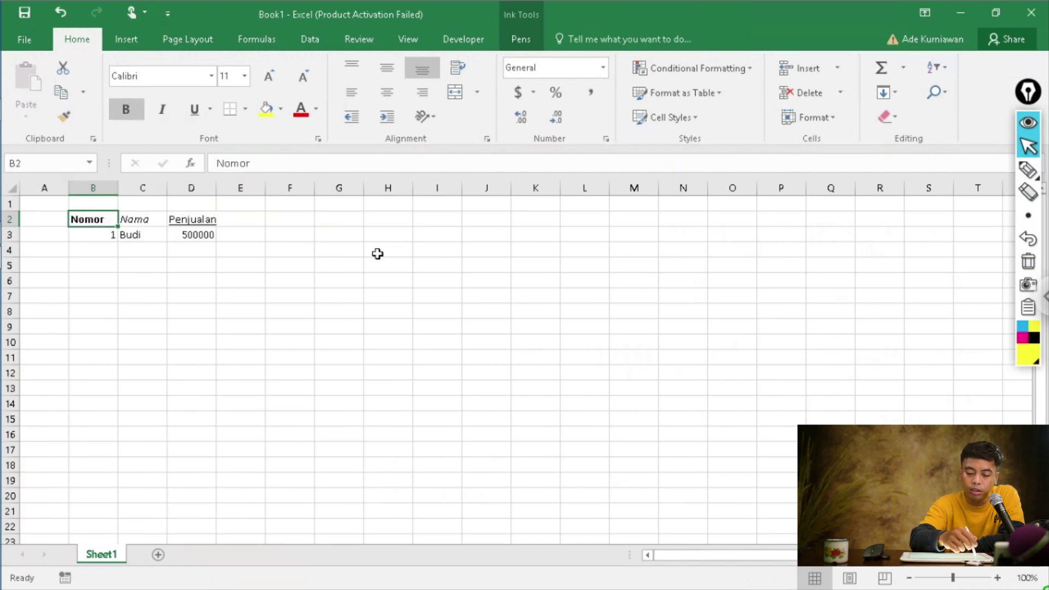
{"action": "left_click", "coordinate": [162, 109]}
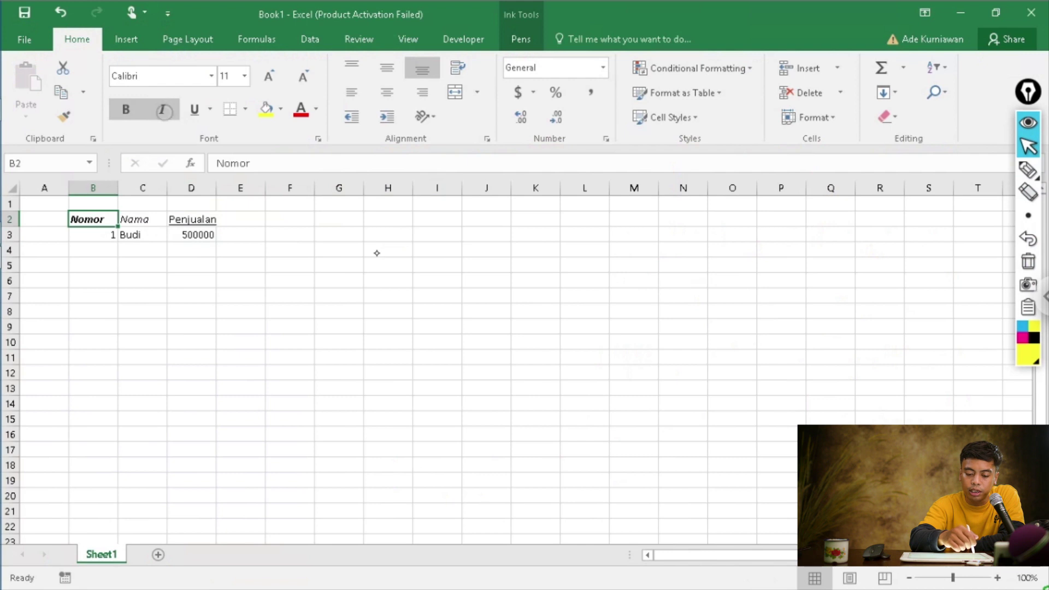
{"action": "left_click", "coordinate": [149, 220]}
{"action": "left_click", "coordinate": [126, 108]}
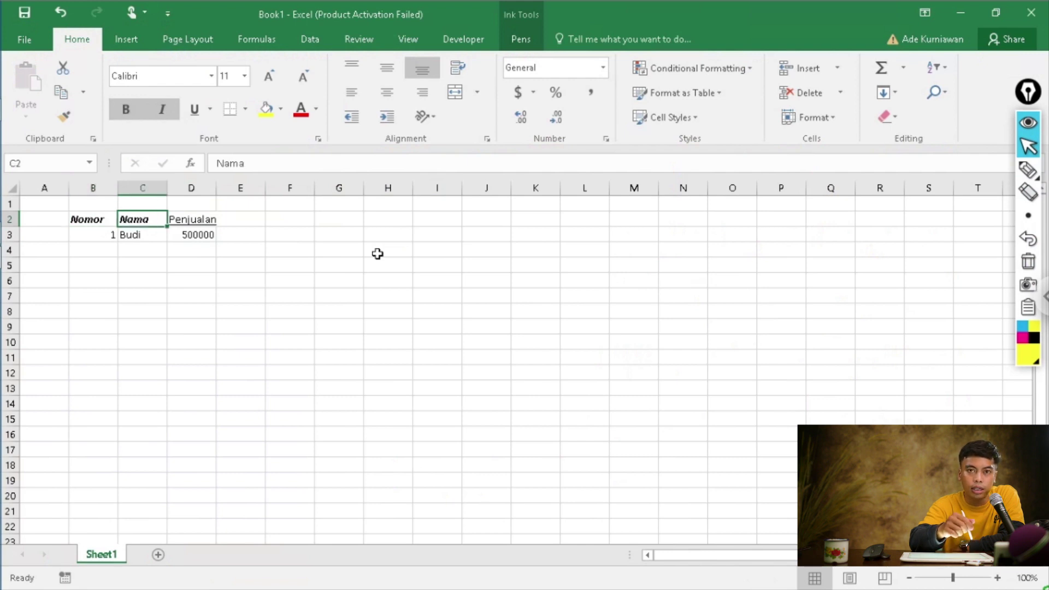
{"action": "key", "text": "ctrl+u"}
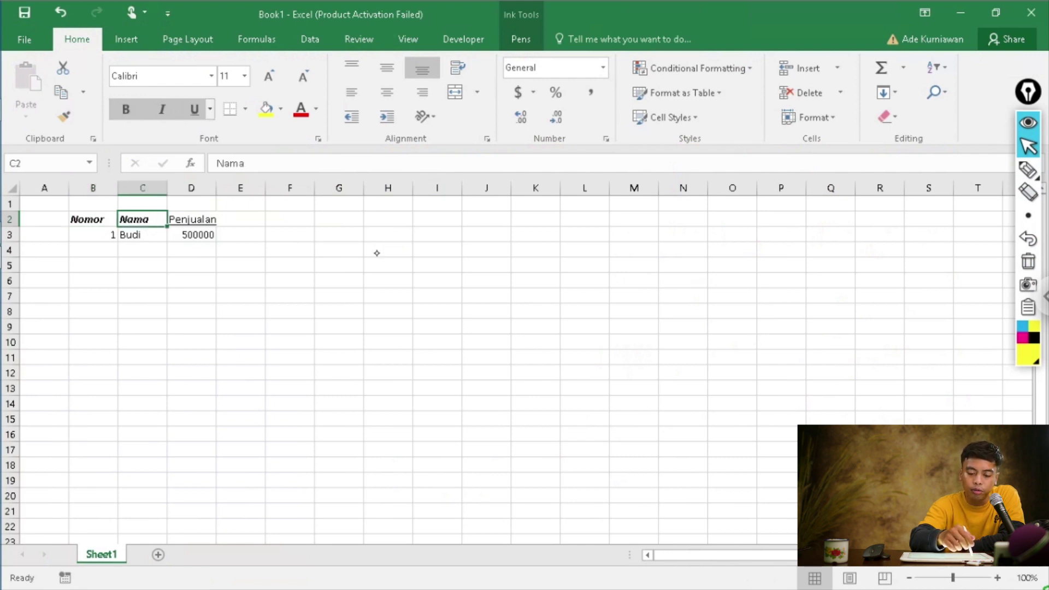
- Add italic and bold to the underlined Penjualan header in D2
{"action": "key", "text": "Right"}
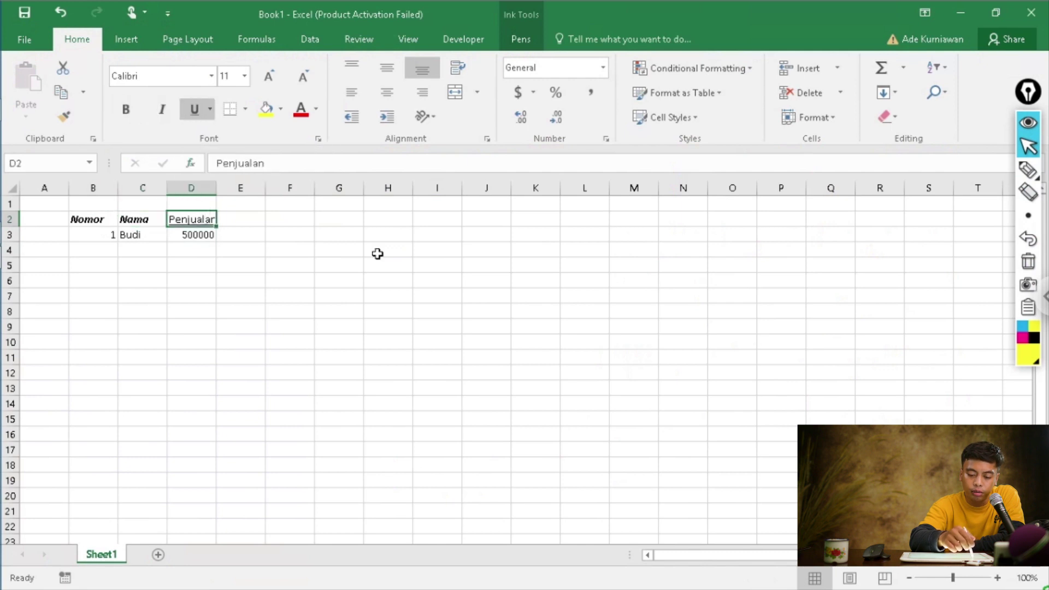
{"action": "left_click", "coordinate": [162, 109]}
{"action": "left_click", "coordinate": [126, 109]}
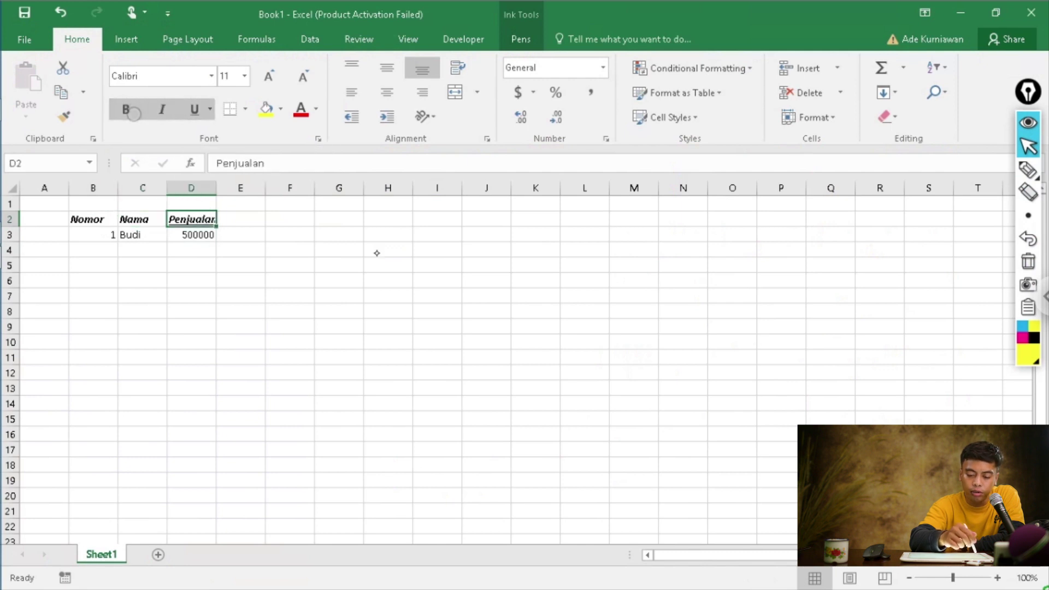
{"action": "left_click", "coordinate": [240, 249]}
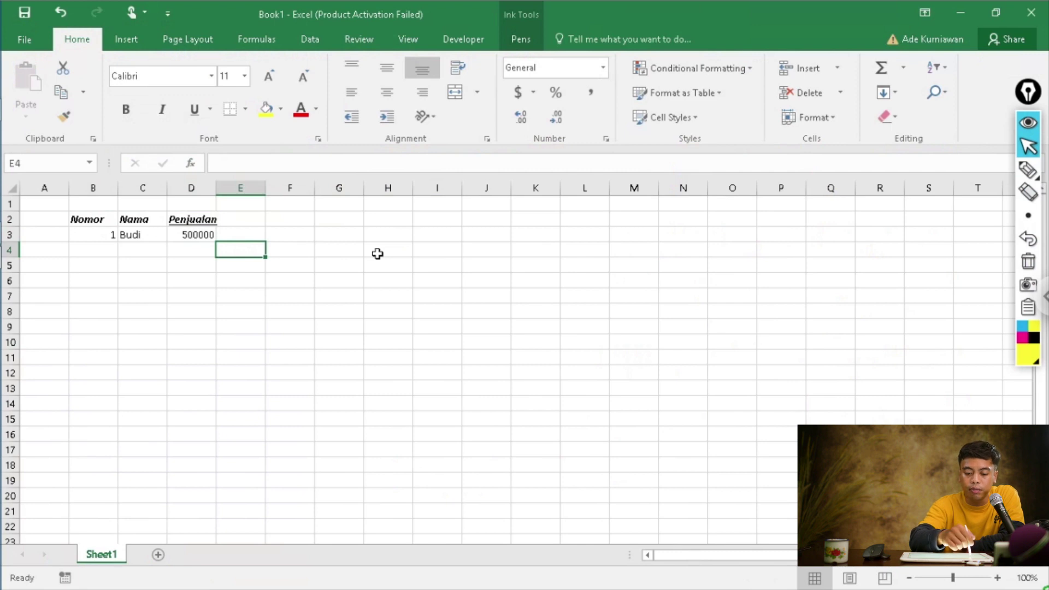
- Remove underline, italic and bold from the Penjualan header in D2
{"action": "key", "text": "Up"}
{"action": "key", "text": "Up"}
{"action": "key", "text": "Left"}
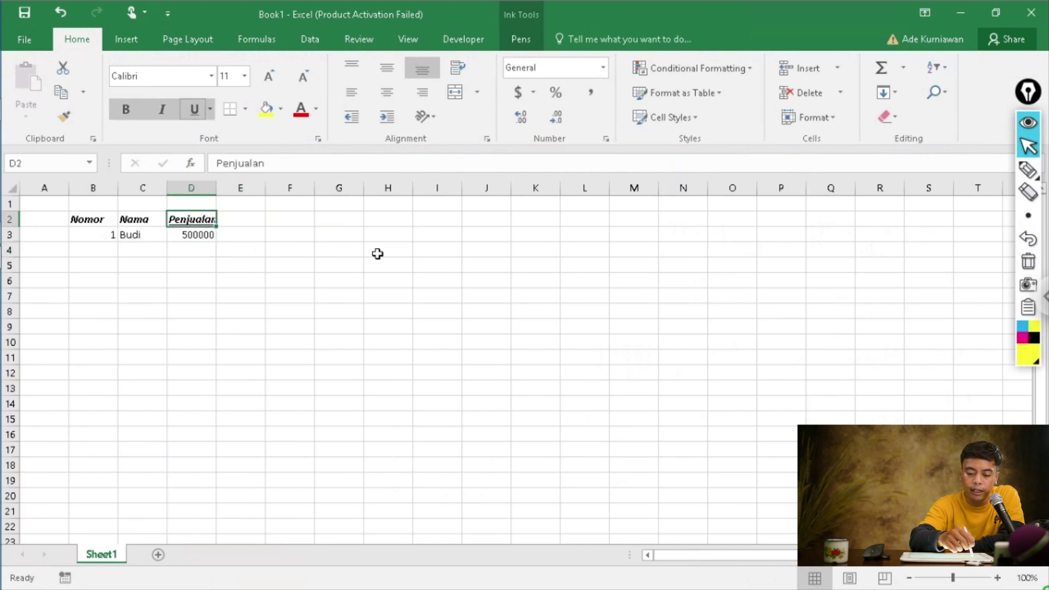
{"action": "key", "text": "ctrl+u"}
{"action": "key", "text": "ctrl+i"}
{"action": "key", "text": "ctrl+b"}
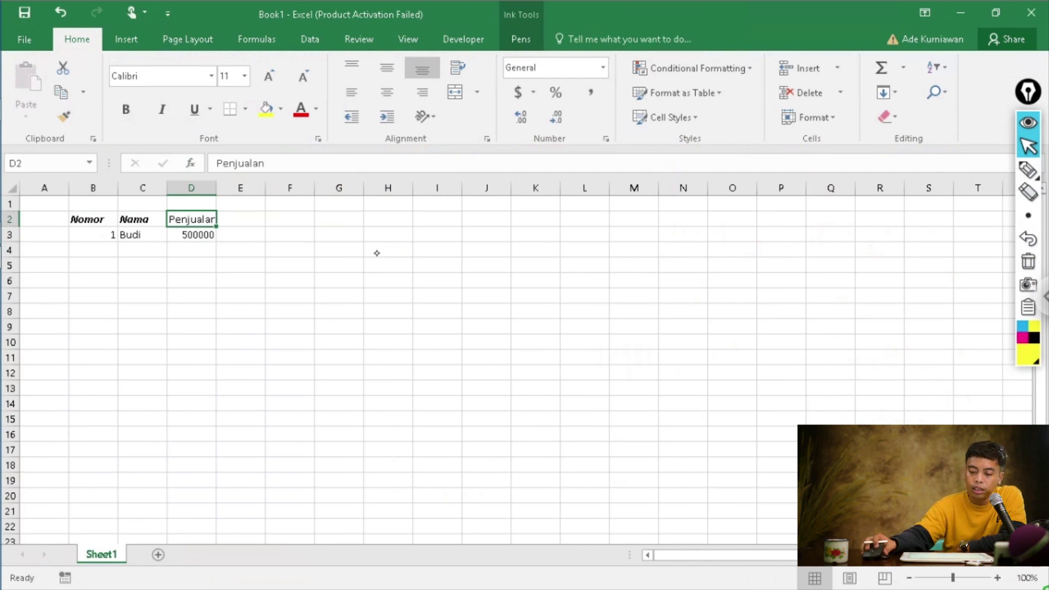
- Bracket the Alignment group in yellow ink and box its top, middle and bottom align buttons
{"action": "key", "text": "ctrl+shift+p"}
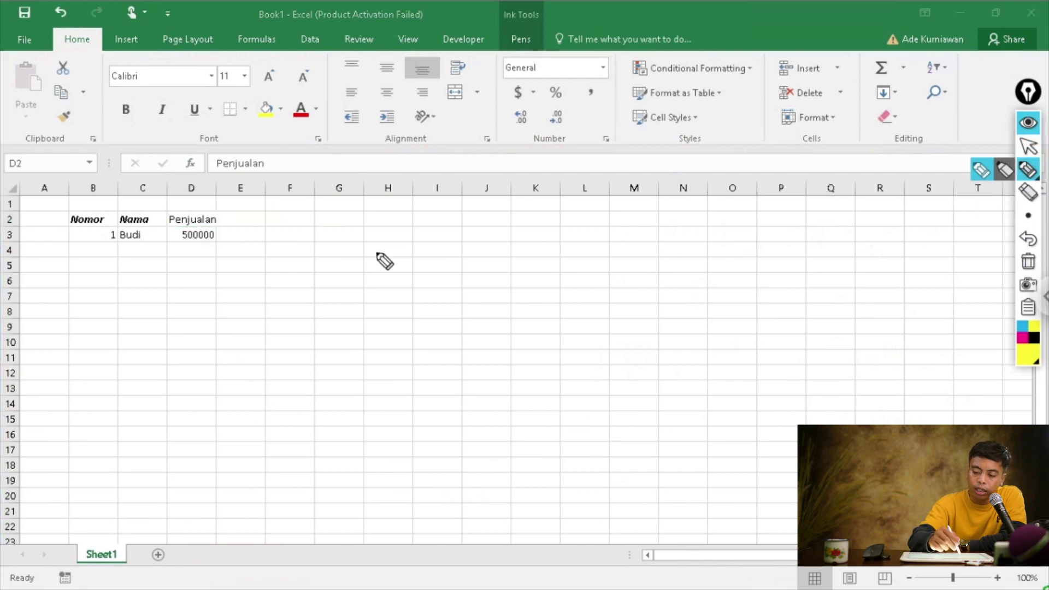
{"action": "mouse_move", "coordinate": [322, 123]}
{"action": "left_mouse_down"}
{"action": "mouse_move", "coordinate": [322, 141]}
{"action": "mouse_move", "coordinate": [484, 155]}
{"action": "mouse_move", "coordinate": [505, 126]}
{"action": "left_mouse_up"}
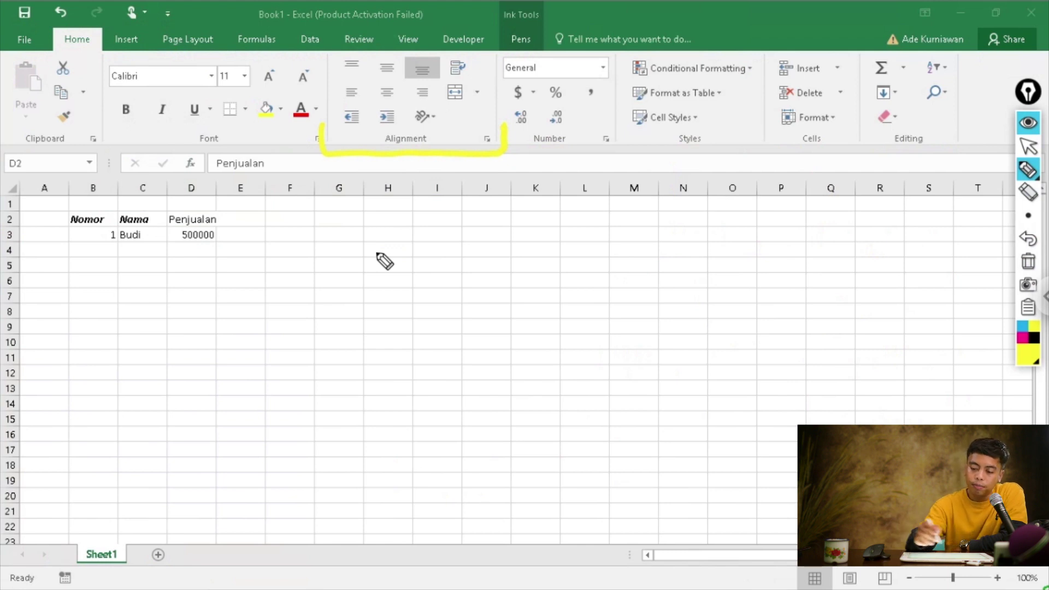
{"action": "mouse_move", "coordinate": [333, 89]}
{"action": "left_mouse_down"}
{"action": "mouse_move", "coordinate": [334, 54]}
{"action": "mouse_move", "coordinate": [445, 46]}
{"action": "mouse_move", "coordinate": [440, 89]}
{"action": "mouse_move", "coordinate": [318, 86]}
{"action": "left_mouse_up"}
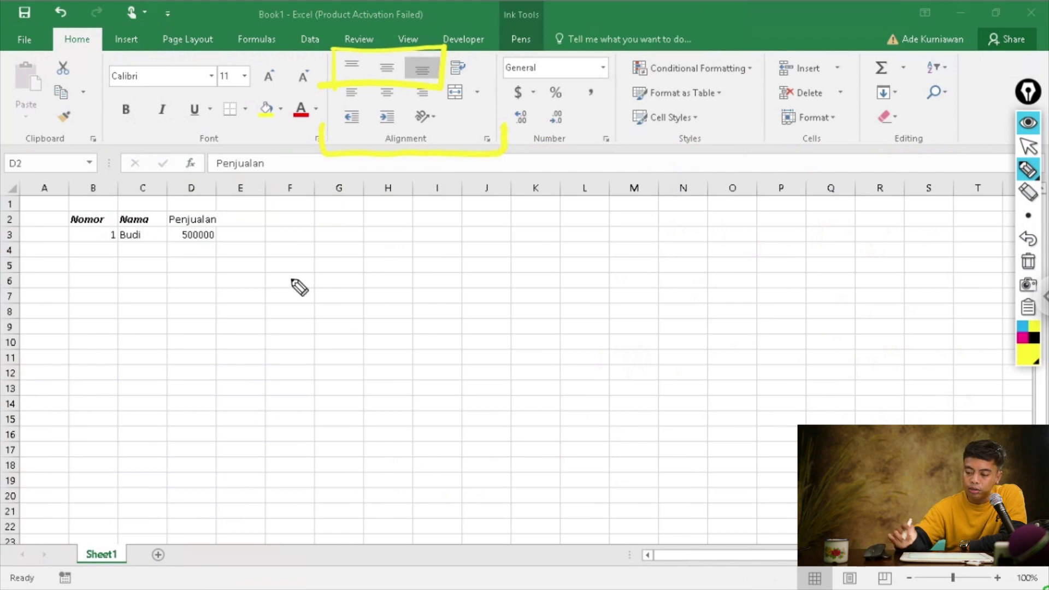
- Switch back to selecting cells and increase the height of header row 2 to about three normal rows
{"action": "key", "text": "ctrl+shift+1"}
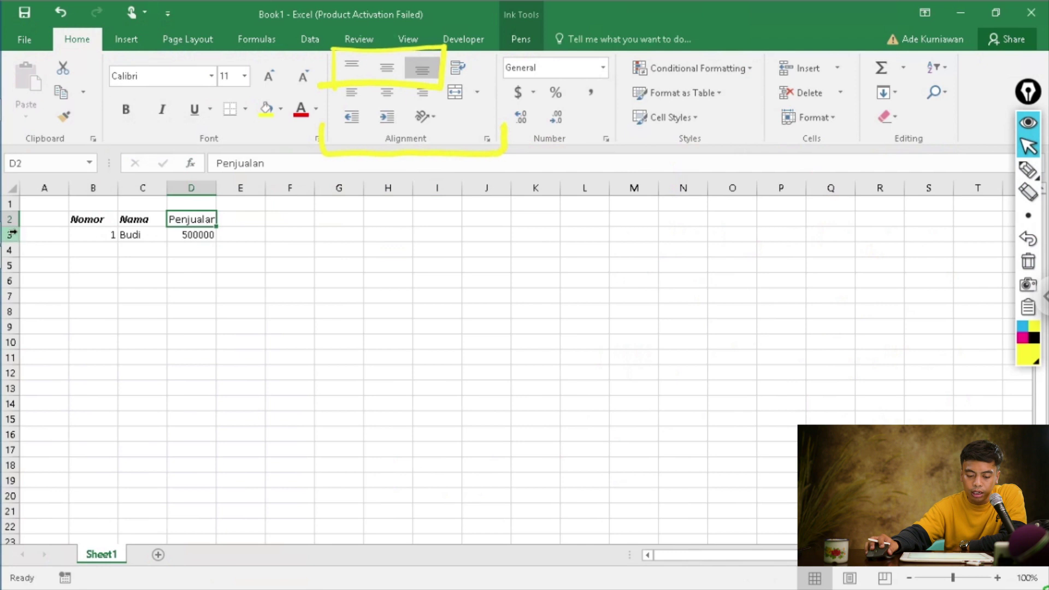
{"action": "left_click_drag", "start_coordinate": [17, 234], "coordinate": [21, 260]}
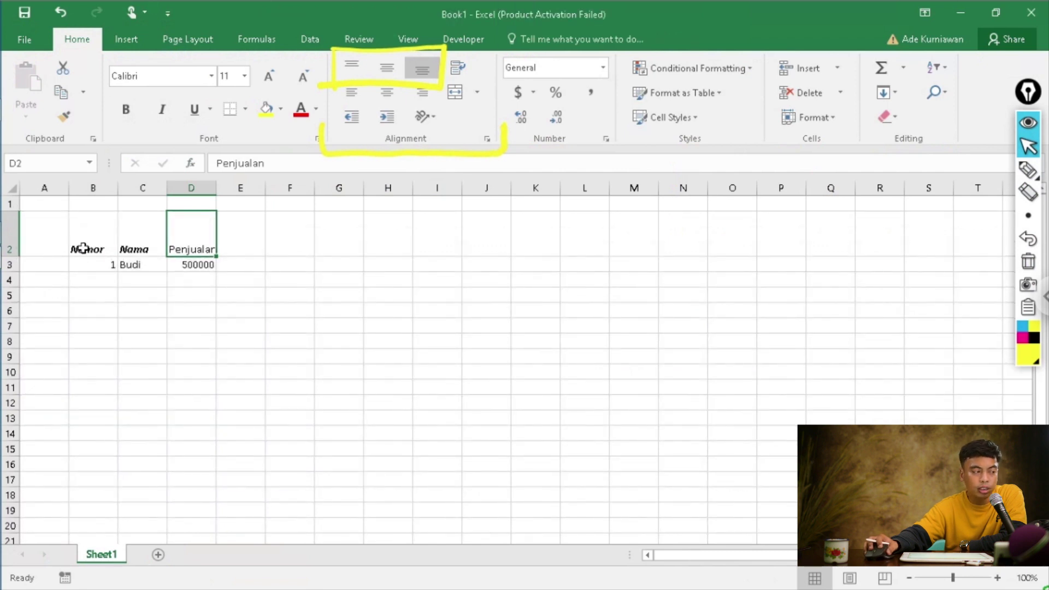
{"action": "left_click", "coordinate": [83, 248]}
{"action": "left_click", "coordinate": [141, 248]}
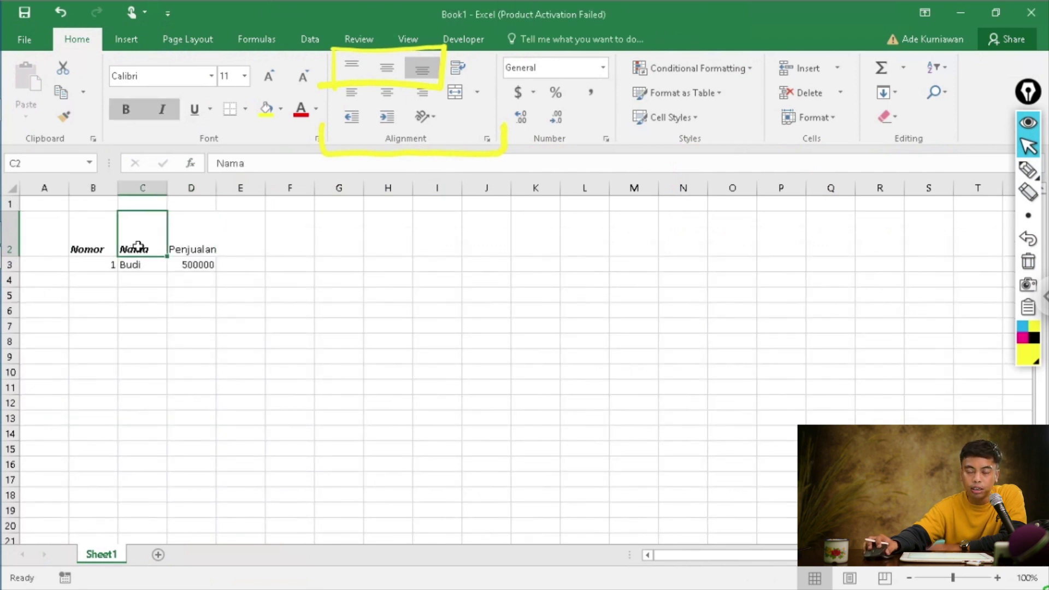
- Middle-align the Penjualan header in D2 vertically and top-align the Nama header in C2
{"action": "left_click", "coordinate": [181, 249]}
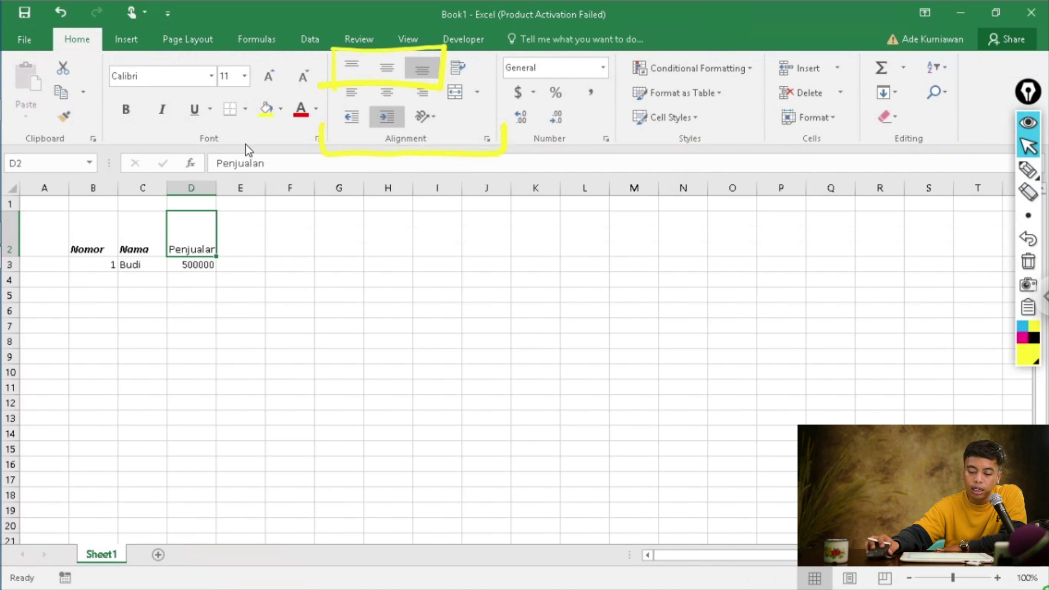
{"action": "left_click", "coordinate": [379, 74]}
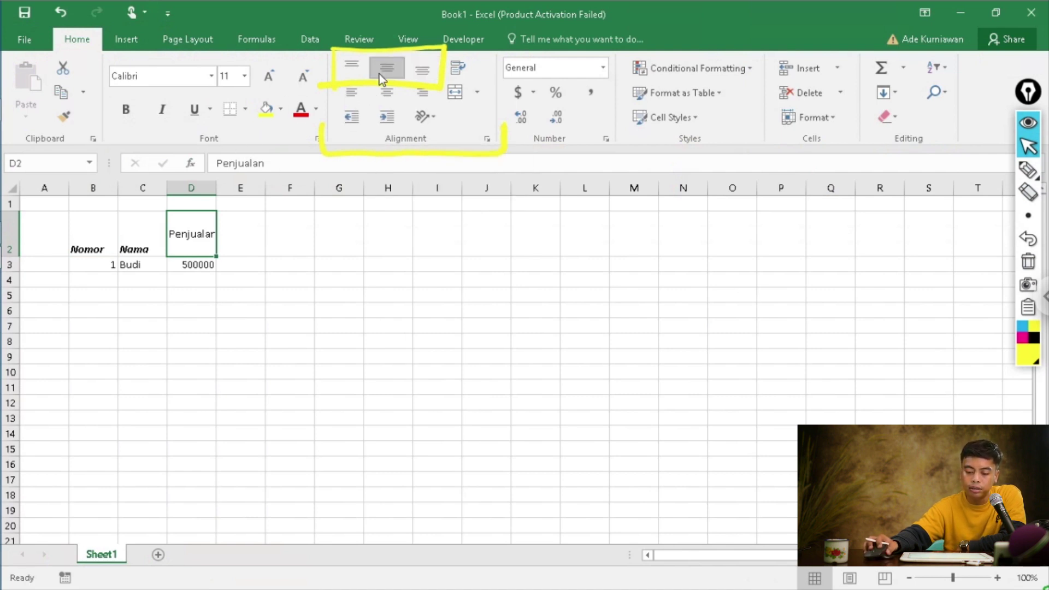
{"action": "left_click", "coordinate": [150, 223]}
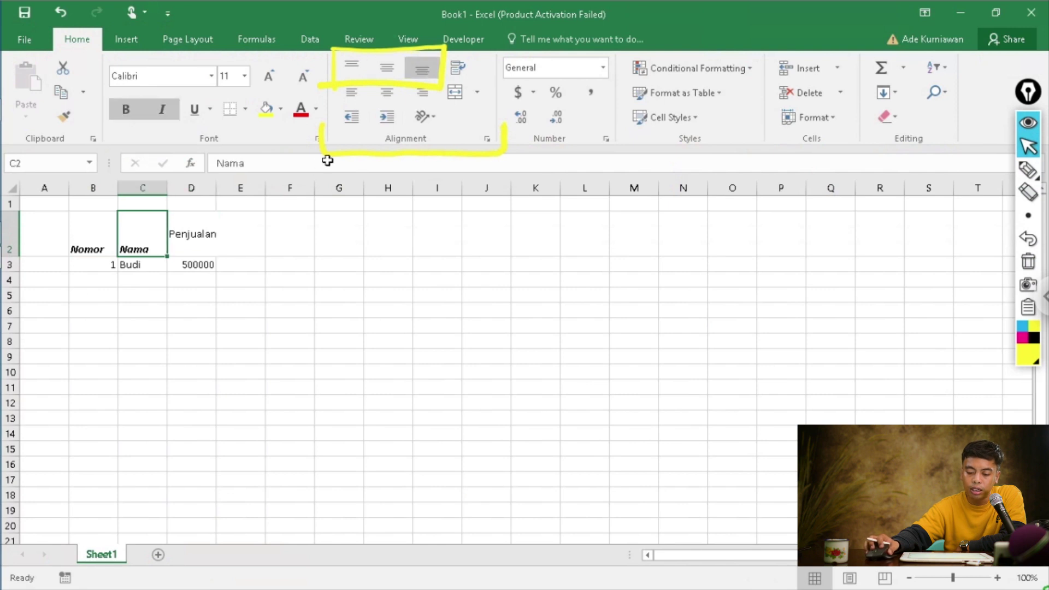
{"action": "left_click", "coordinate": [349, 70]}
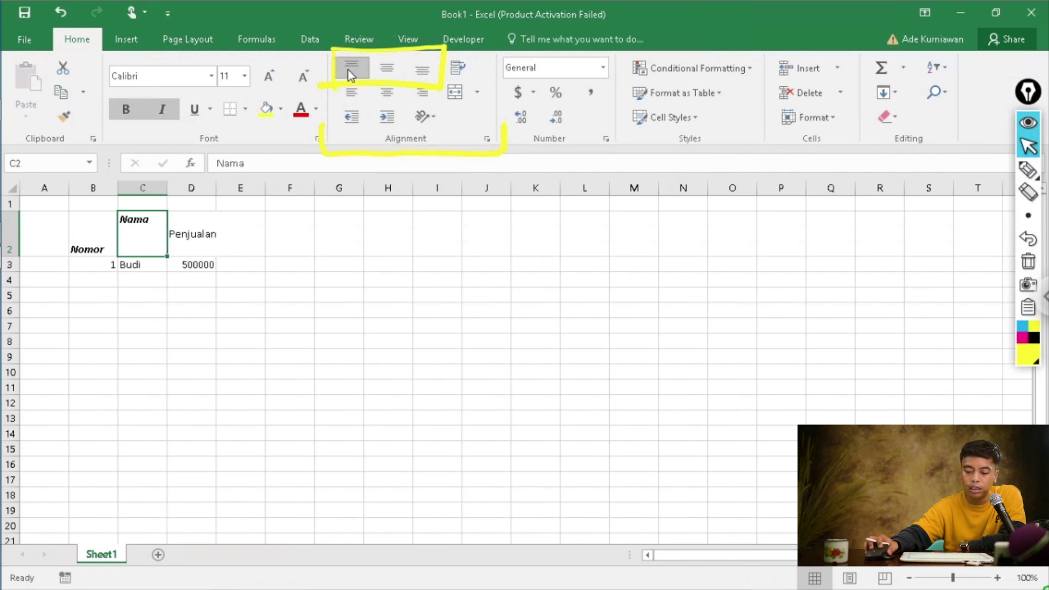
{"action": "left_click", "coordinate": [296, 265]}
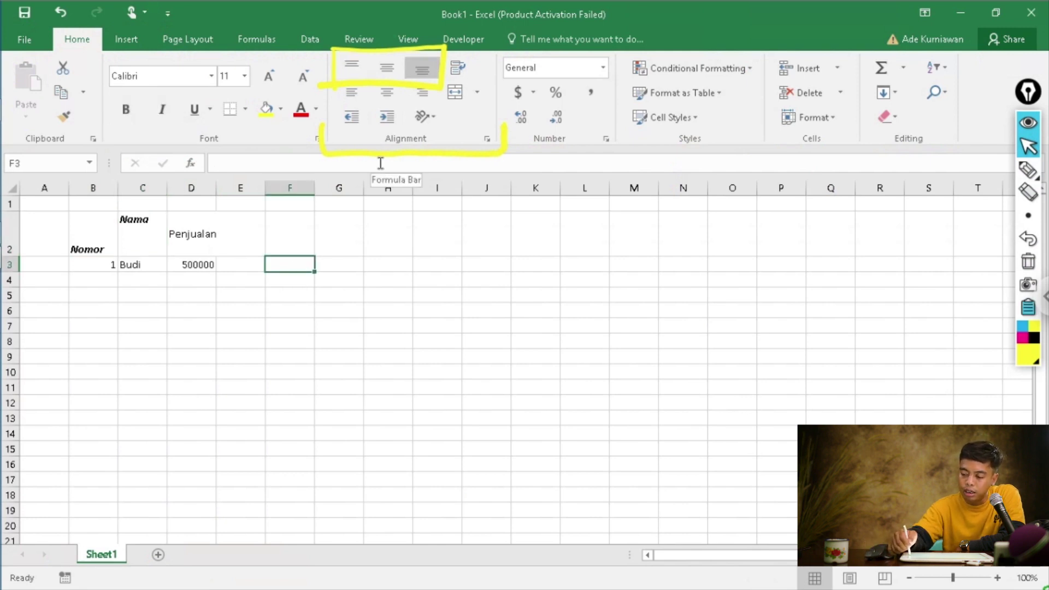
- Clear the yellow ink and box the left, center and right align buttons in blue ink
{"action": "left_click", "coordinate": [1022, 326]}
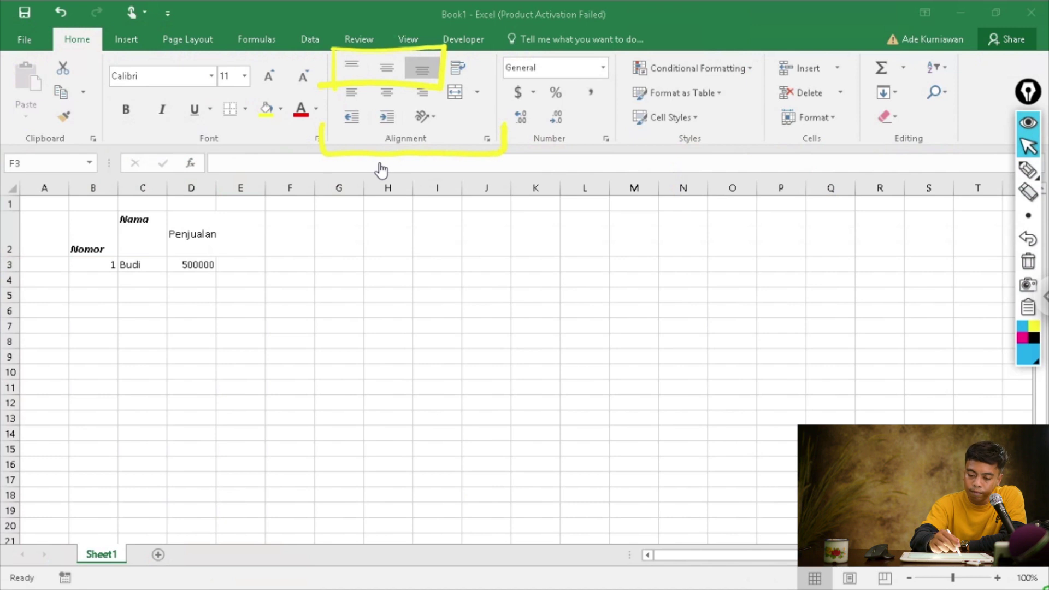
{"action": "left_click", "coordinate": [351, 93]}
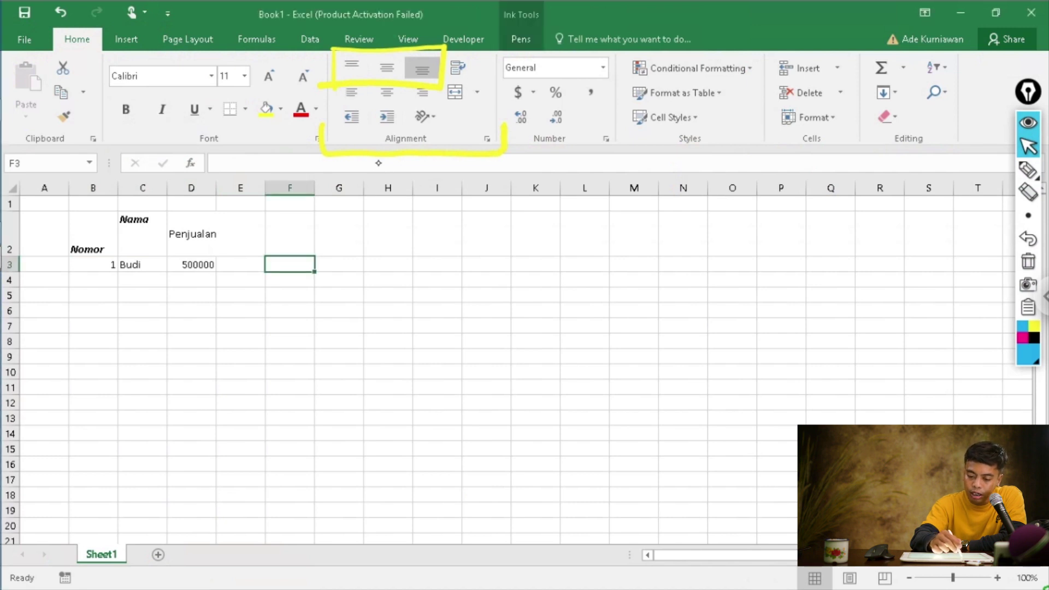
{"action": "left_click", "coordinate": [1028, 170]}
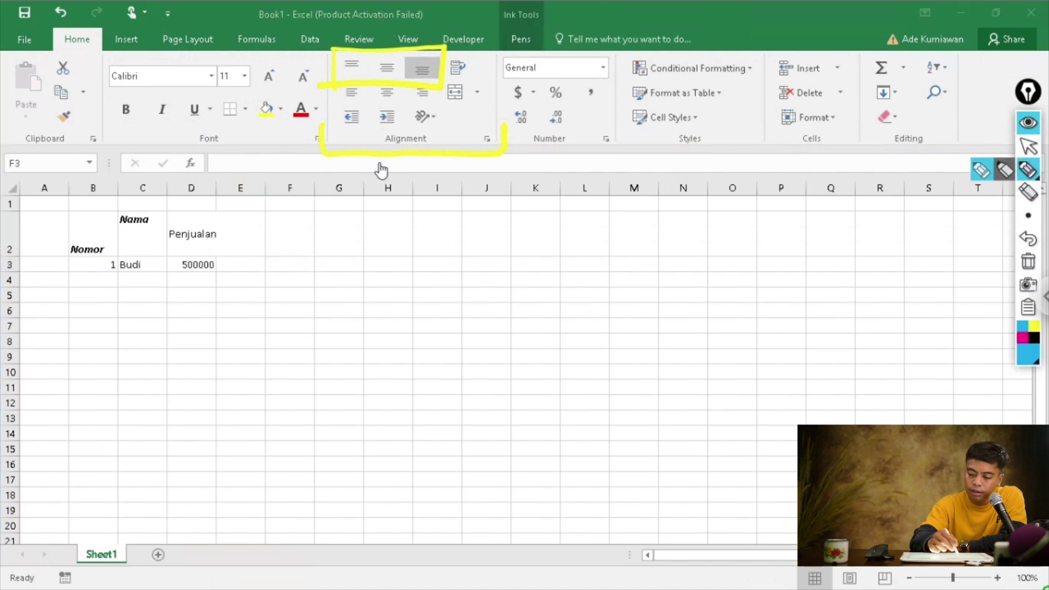
{"action": "mouse_move", "coordinate": [318, 104]}
{"action": "left_mouse_down"}
{"action": "mouse_move", "coordinate": [440, 102]}
{"action": "mouse_move", "coordinate": [439, 79]}
{"action": "left_mouse_up"}
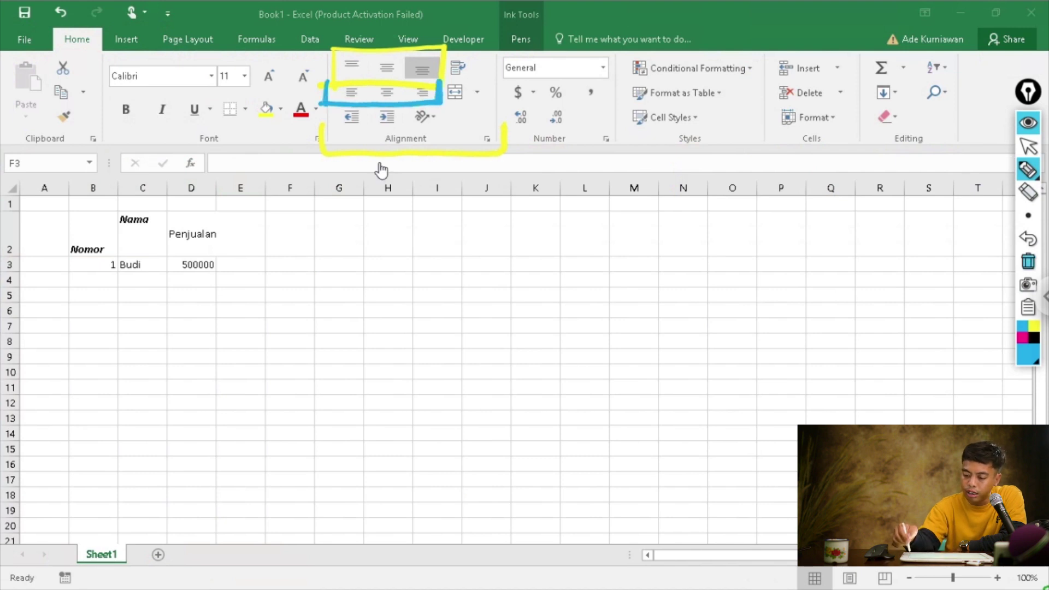
{"action": "left_click", "coordinate": [1028, 261]}
{"action": "mouse_move", "coordinate": [322, 77]}
{"action": "left_mouse_down"}
{"action": "mouse_move", "coordinate": [456, 103]}
{"action": "mouse_move", "coordinate": [331, 110]}
{"action": "mouse_move", "coordinate": [320, 74]}
{"action": "left_mouse_up"}
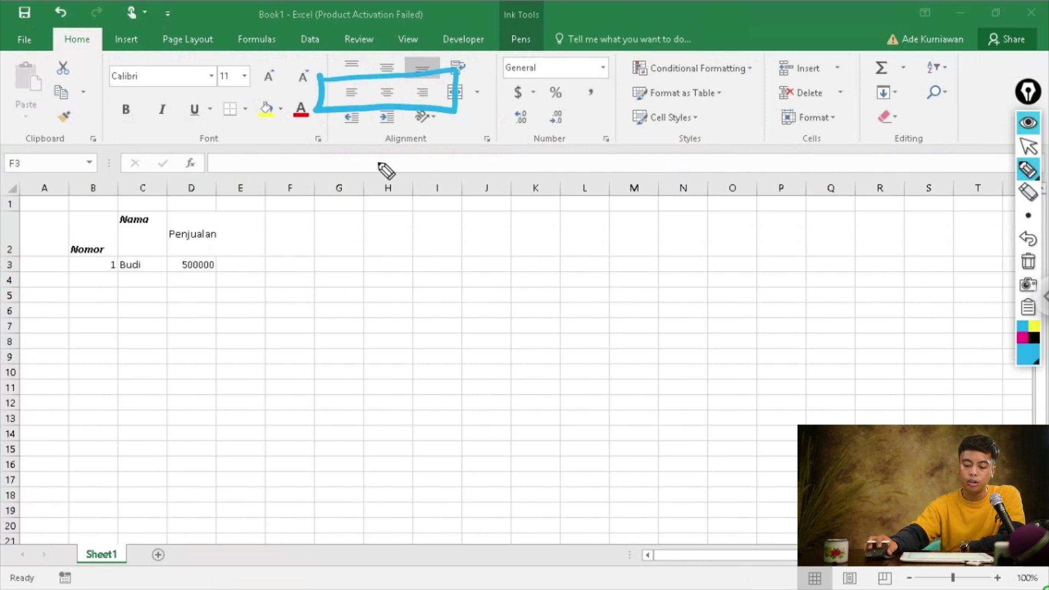
- Switch back to selecting cells, center the Nomor header in B2 horizontally and right-align the Nama header in C2
{"action": "left_click", "coordinate": [1027, 146]}
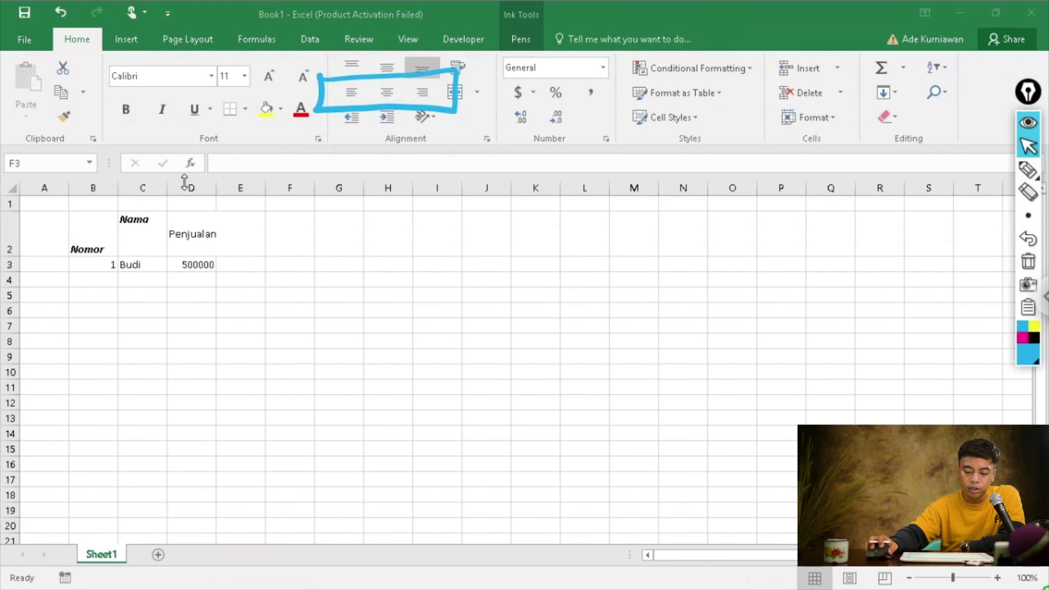
{"action": "left_click", "coordinate": [98, 235]}
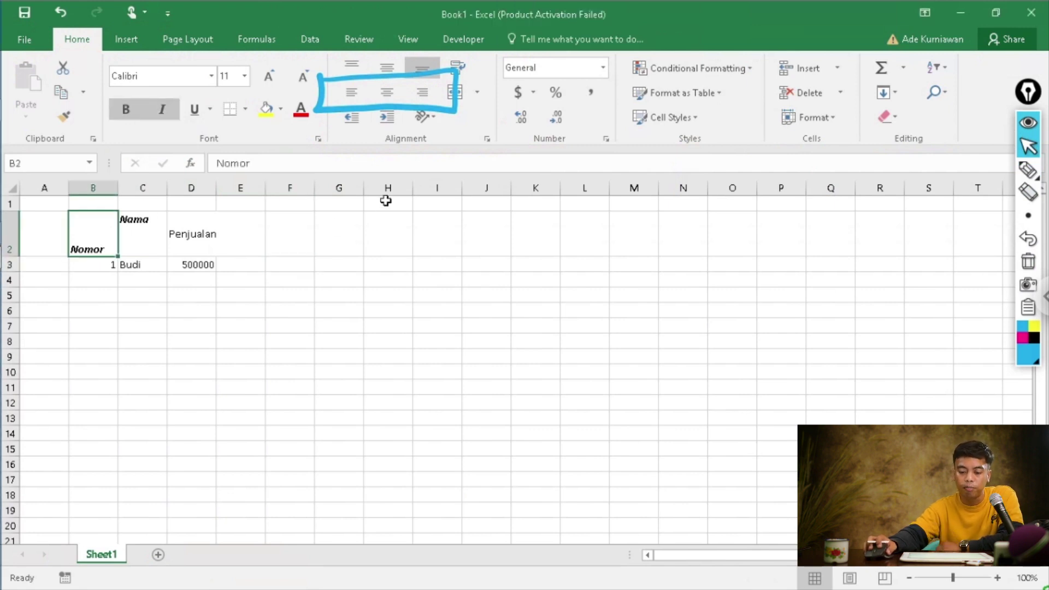
{"action": "left_click", "coordinate": [385, 96]}
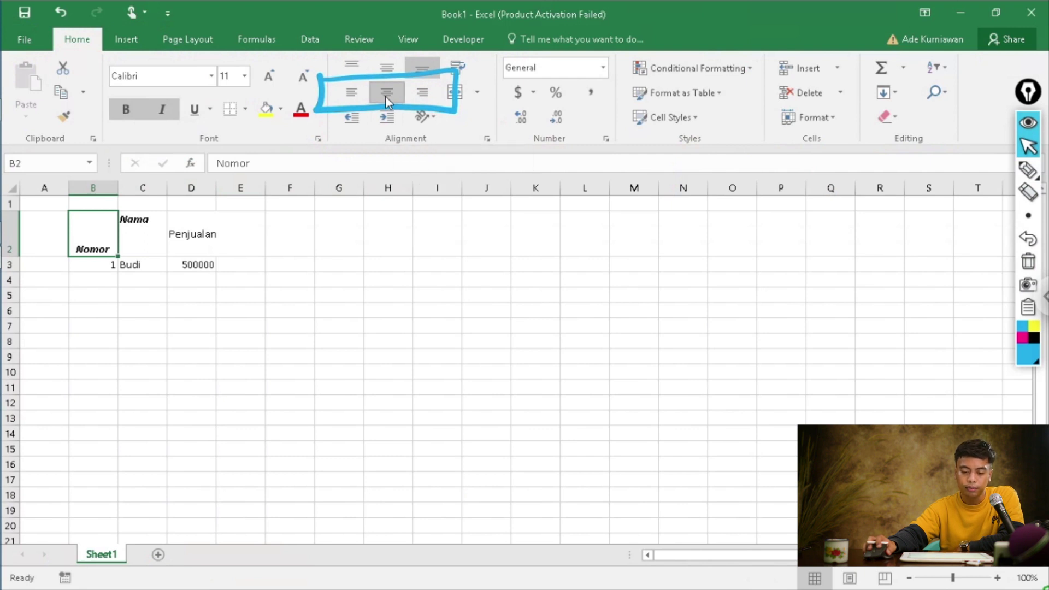
{"action": "left_click", "coordinate": [135, 230]}
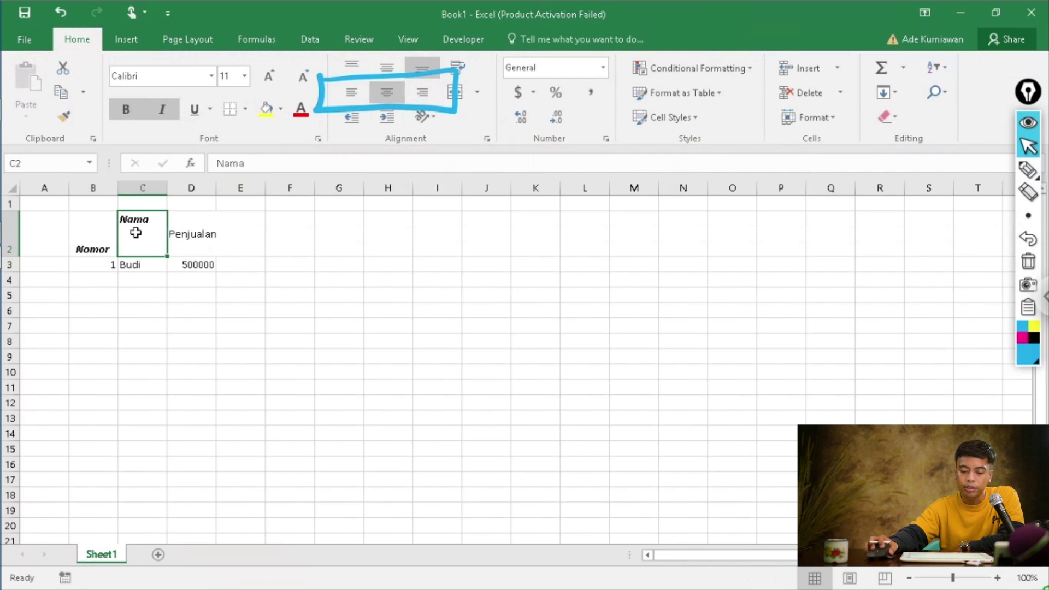
{"action": "left_click", "coordinate": [421, 97]}
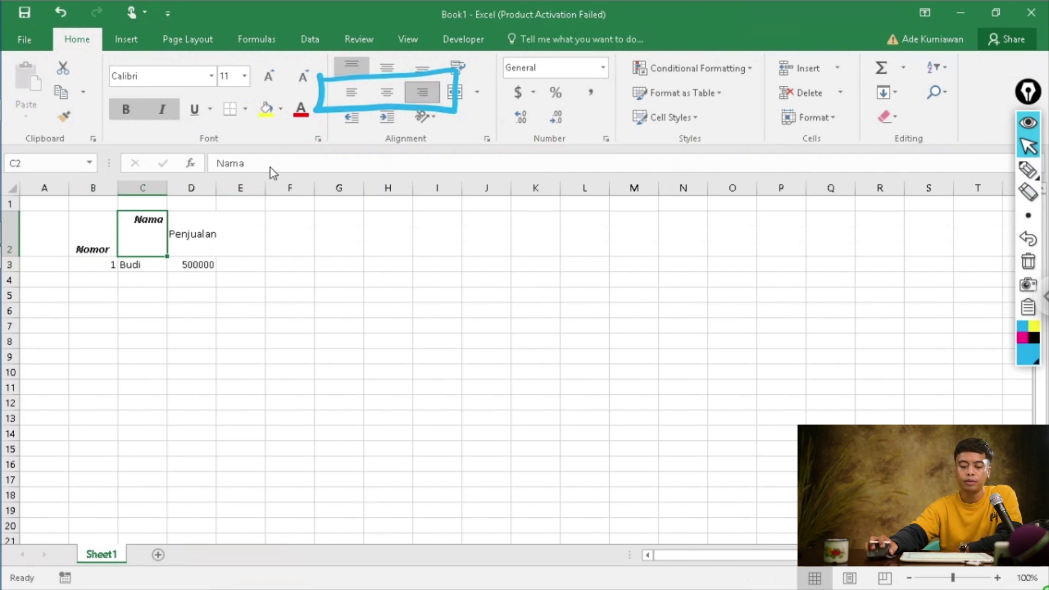
- Left-align the Penjualan header in D2 and clear the blue ink box
{"action": "left_click", "coordinate": [189, 232]}
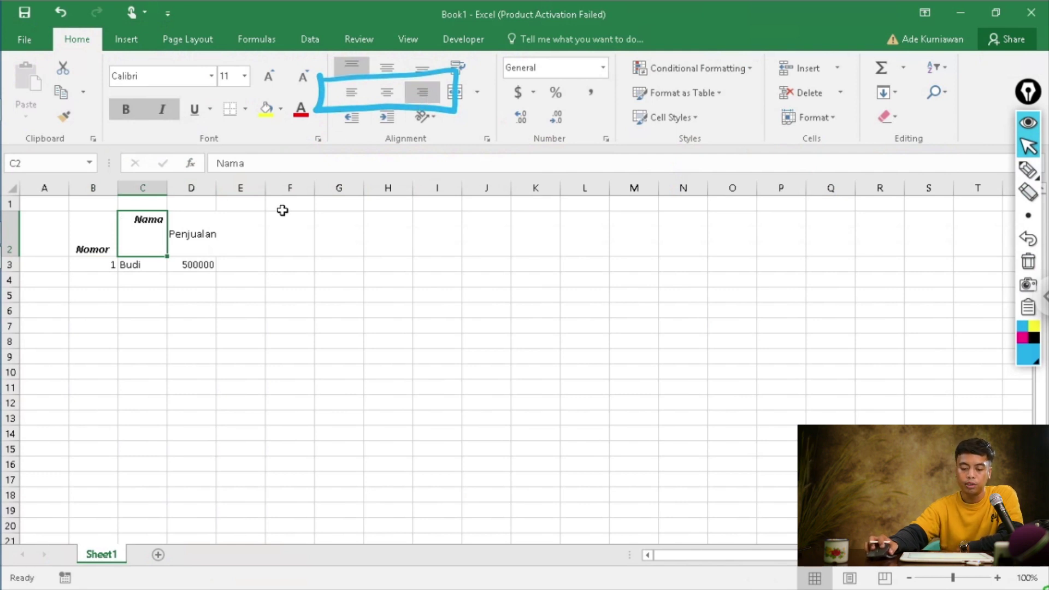
{"action": "left_click", "coordinate": [360, 98]}
{"action": "left_click", "coordinate": [307, 261]}
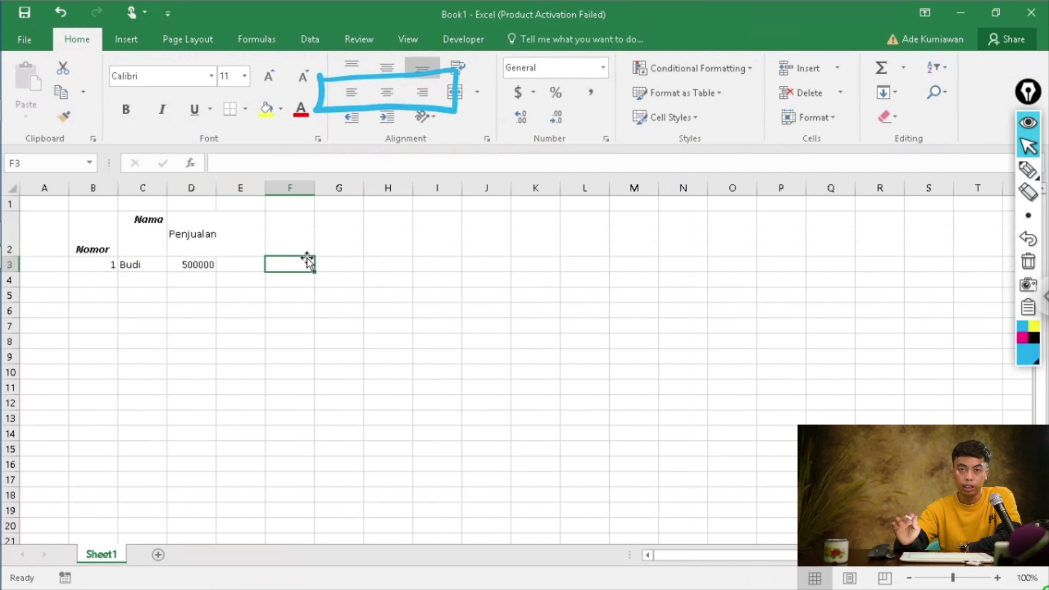
{"action": "left_click", "coordinate": [1029, 261]}
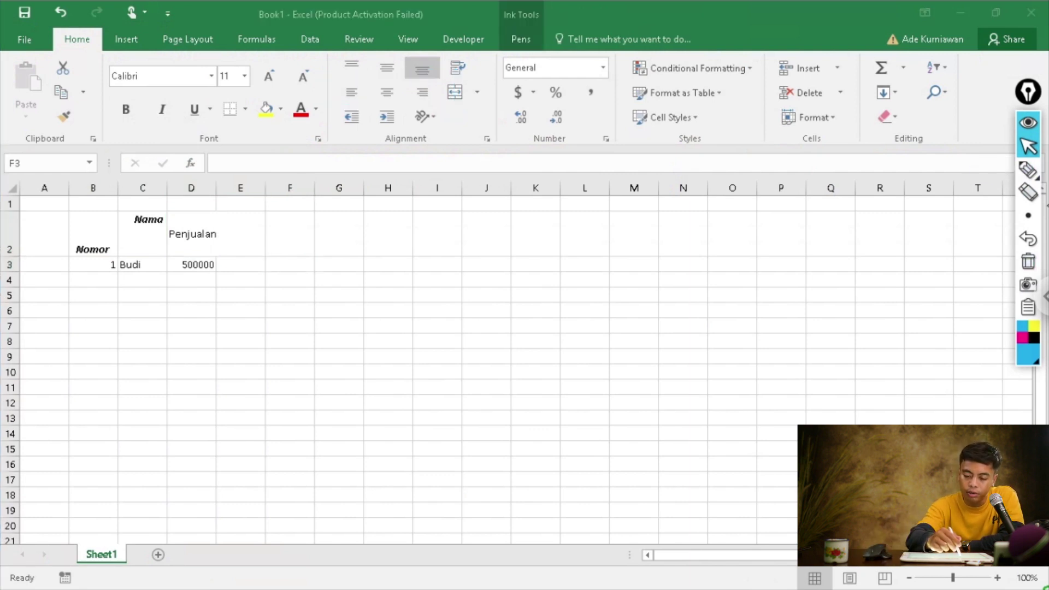
- Increase the indent of the Nomor header in B2 by three levels
{"action": "left_click", "coordinate": [351, 116]}
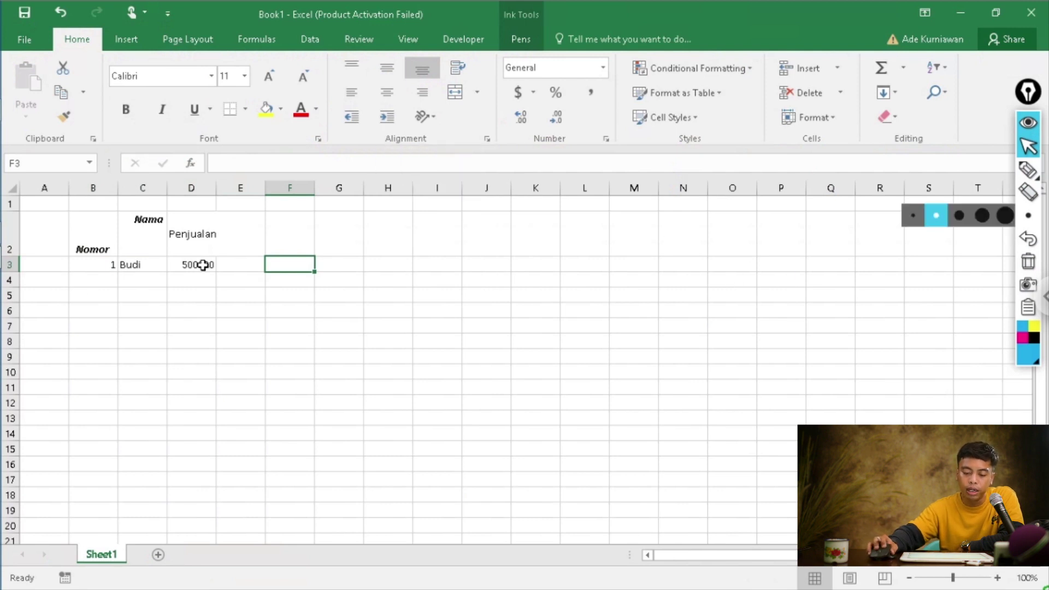
{"action": "left_click", "coordinate": [97, 266]}
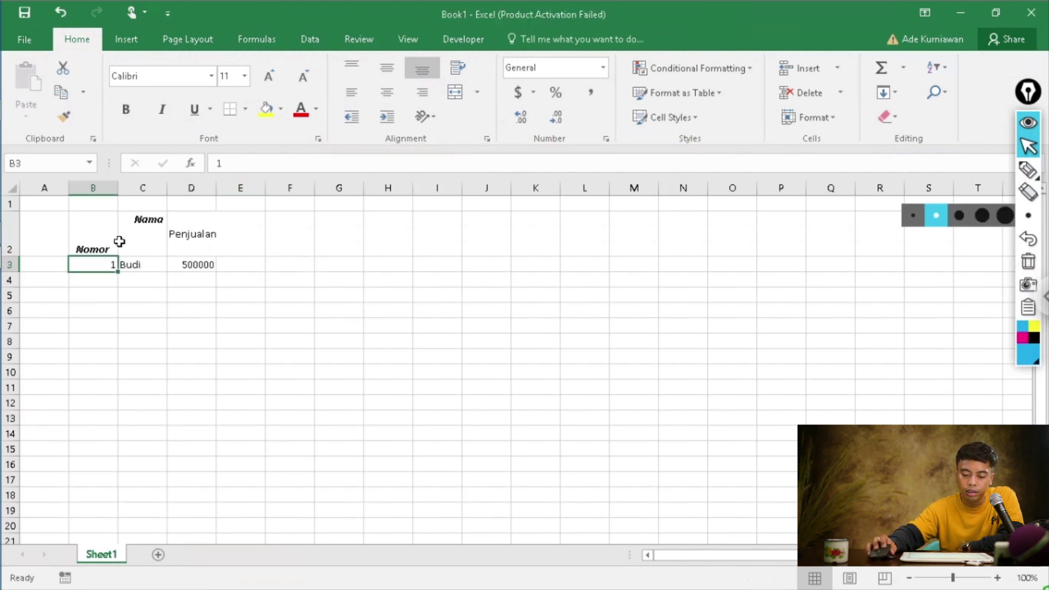
{"action": "left_click", "coordinate": [110, 243]}
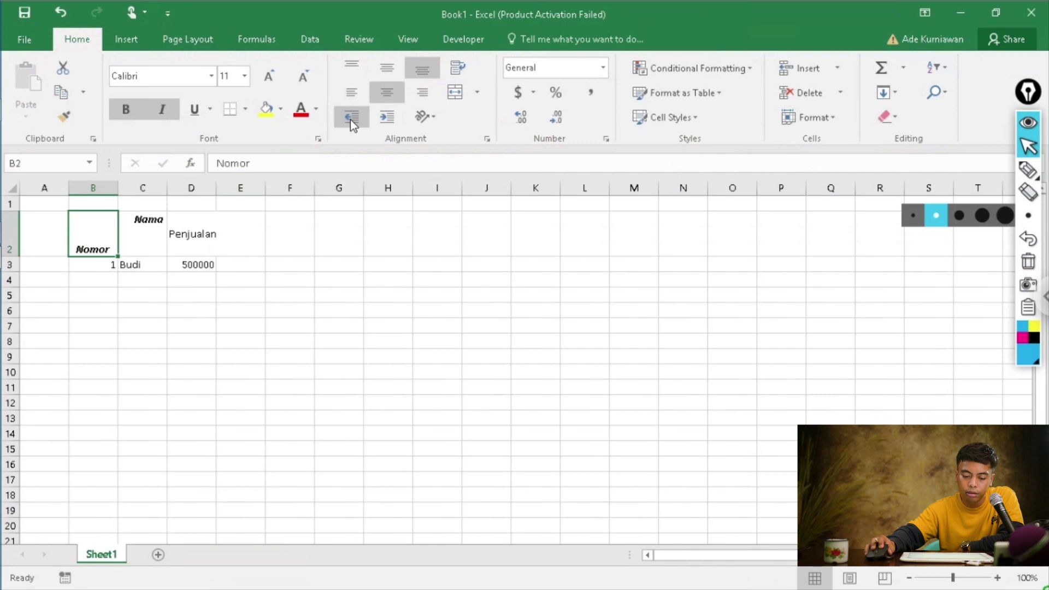
{"action": "left_click", "coordinate": [394, 119]}
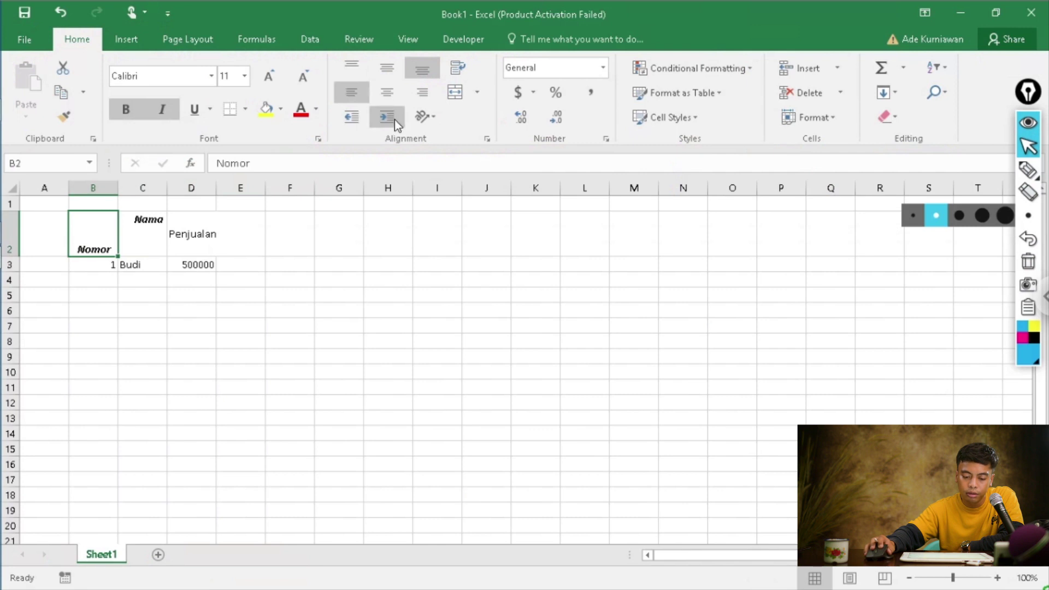
{"action": "left_click", "coordinate": [394, 120]}
{"action": "left_click", "coordinate": [395, 119]}
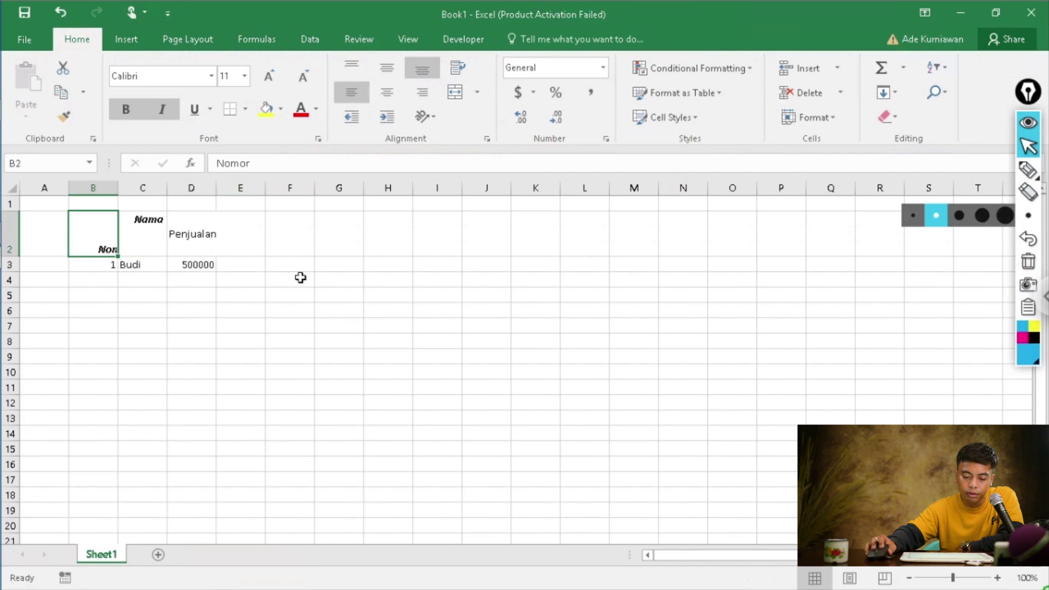
{"action": "left_click", "coordinate": [301, 278]}
- Decrease the indent of the Nomor header in B2 to none, and indent it again by one level
{"action": "left_click", "coordinate": [90, 232]}
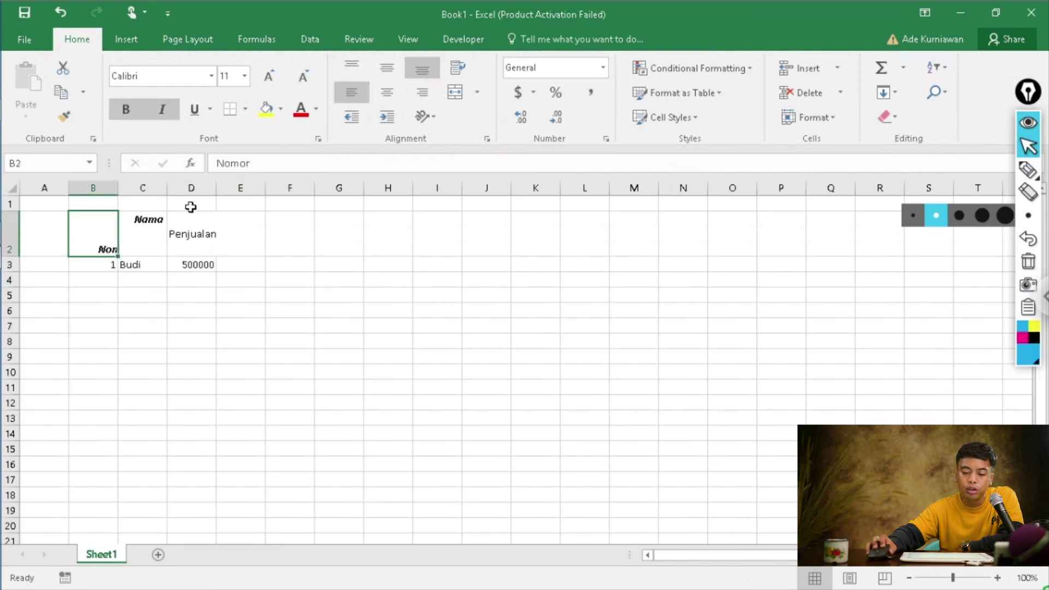
{"action": "left_click", "coordinate": [350, 120]}
{"action": "left_click", "coordinate": [350, 120]}
{"action": "left_click", "coordinate": [350, 120]}
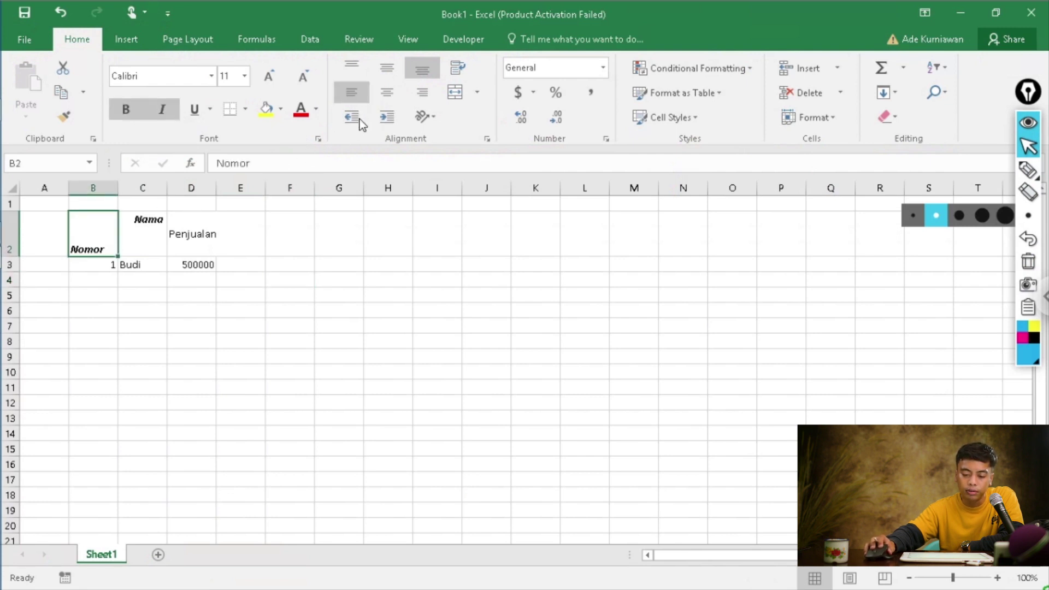
{"action": "left_click", "coordinate": [378, 118]}
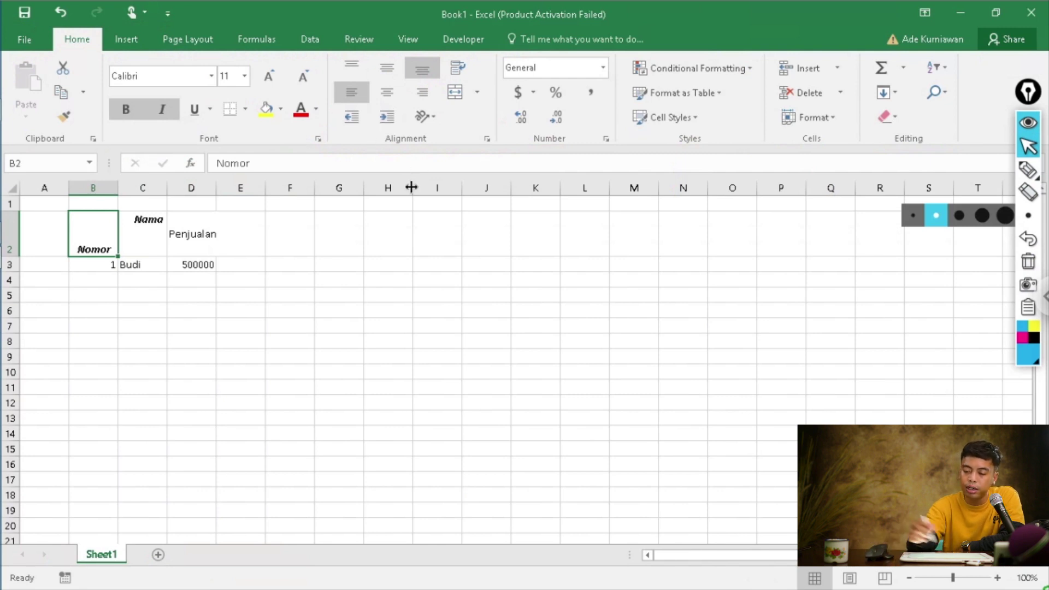
- Box the six vertical and horizontal align buttons in blue ink, and clear the ink
{"action": "left_click", "coordinate": [1028, 170]}
{"action": "mouse_move", "coordinate": [372, 39]}
{"action": "left_mouse_down"}
{"action": "mouse_move", "coordinate": [330, 43]}
{"action": "mouse_move", "coordinate": [340, 111]}
{"action": "mouse_move", "coordinate": [442, 110]}
{"action": "mouse_move", "coordinate": [443, 43]}
{"action": "mouse_move", "coordinate": [366, 40]}
{"action": "left_mouse_up"}
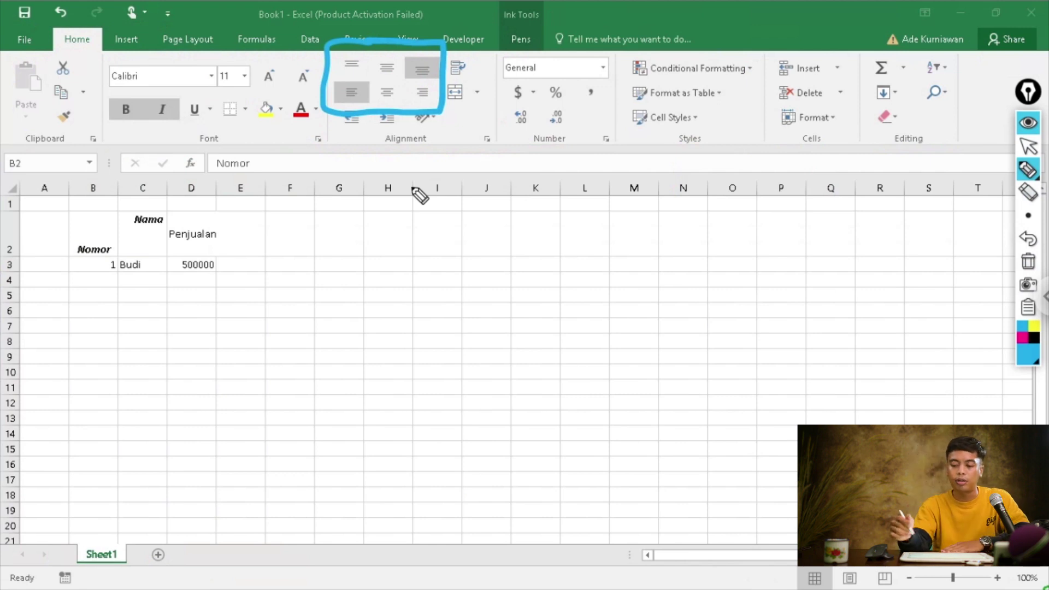
{"action": "left_click", "coordinate": [1028, 261]}
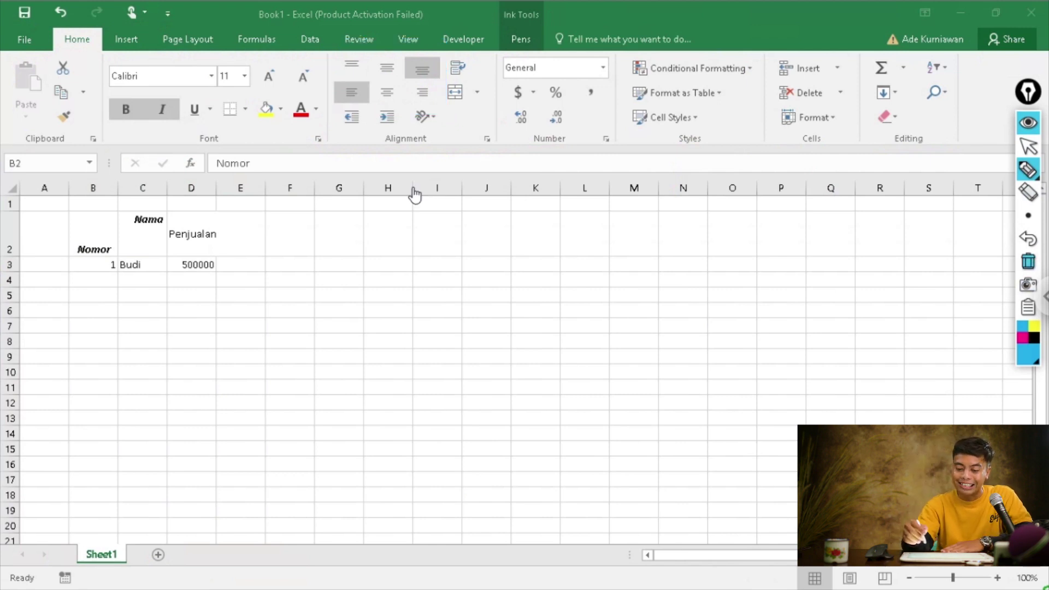
- Select the Penjualan header in D2 and draw a blue ink line along its right edge with an arrow leading to a cross
{"action": "left_click", "coordinate": [1028, 146]}
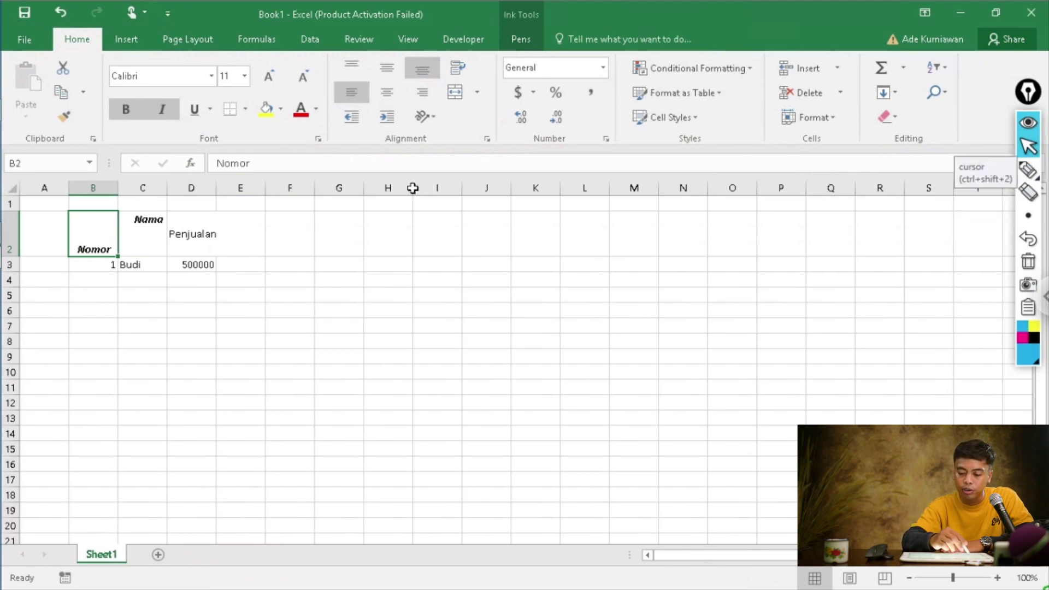
{"action": "key", "text": "Right"}
{"action": "key", "text": "Right"}
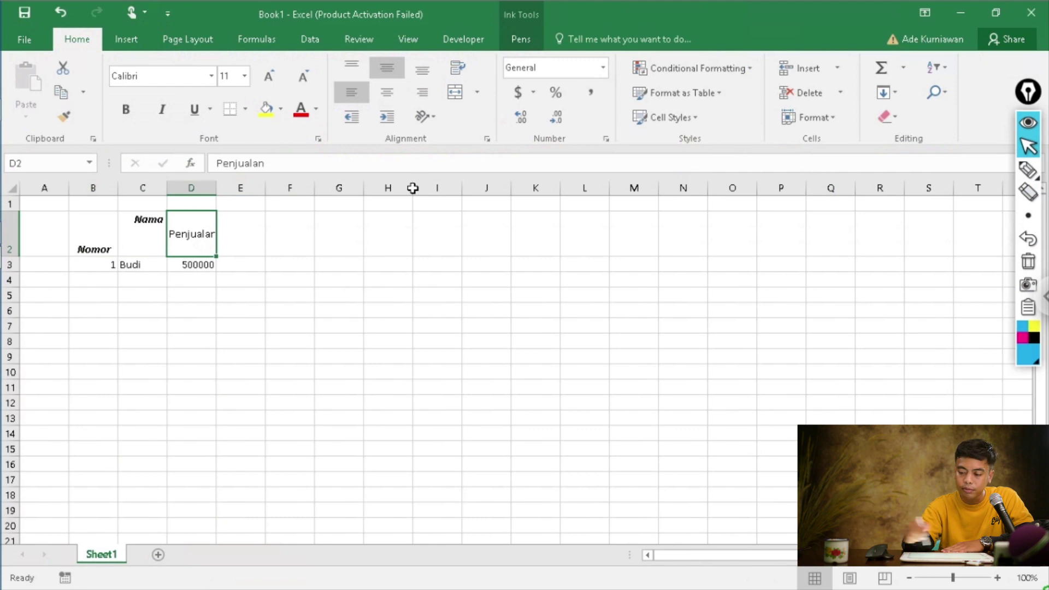
{"action": "key", "text": "ctrl+shift+3"}
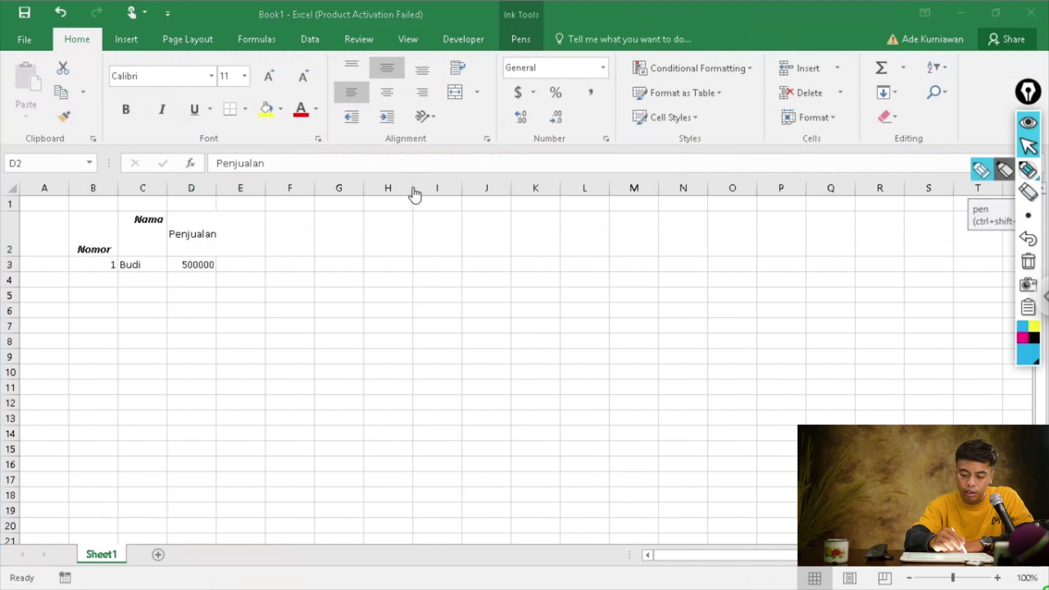
{"action": "left_click_drag", "start_coordinate": [217, 203], "coordinate": [223, 278]}
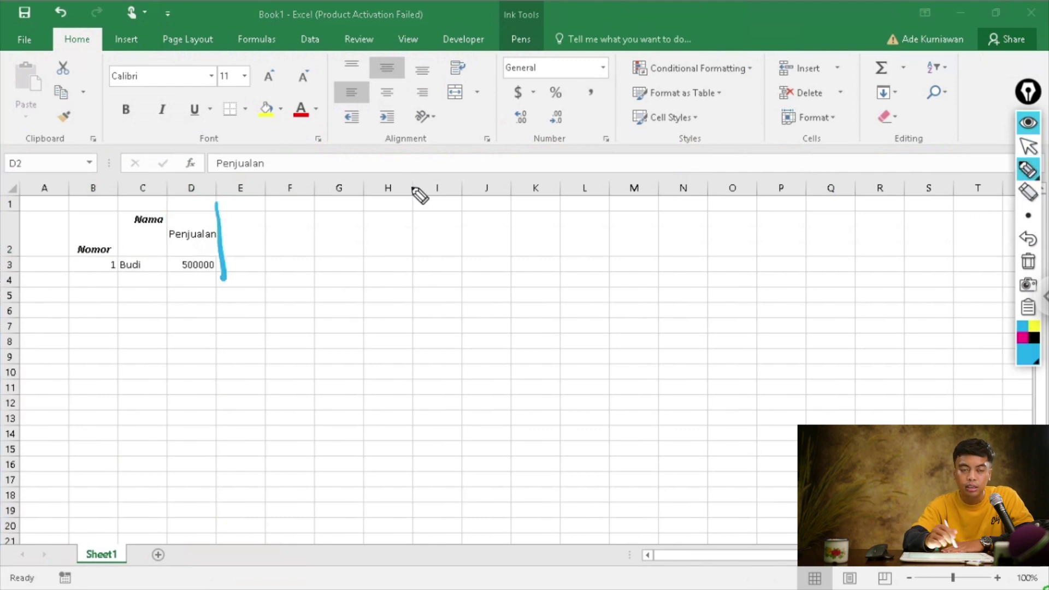
{"action": "mouse_move", "coordinate": [227, 239]}
{"action": "left_mouse_down"}
{"action": "mouse_move", "coordinate": [309, 227]}
{"action": "mouse_move", "coordinate": [307, 250]}
{"action": "left_mouse_up"}
{"action": "left_click_drag", "start_coordinate": [339, 208], "coordinate": [382, 257]}
{"action": "left_click_drag", "start_coordinate": [383, 210], "coordinate": [337, 271]}
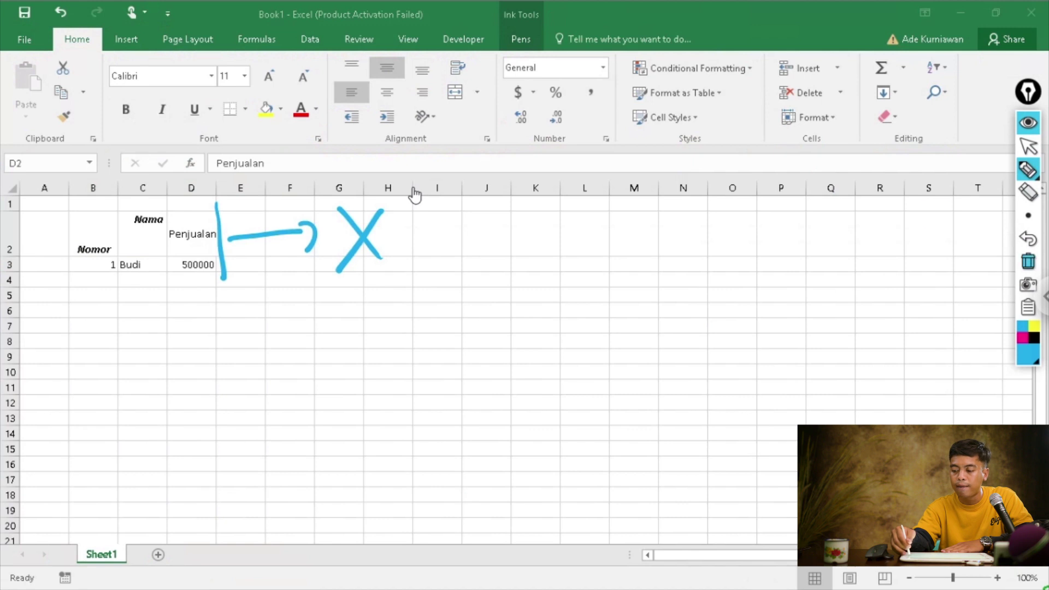
- Clear the ink, switch back to selecting cells and wrap the text of the Penjualan header in D2
{"action": "left_click", "coordinate": [1028, 262]}
{"action": "key", "text": "ctrl+shift+c"}
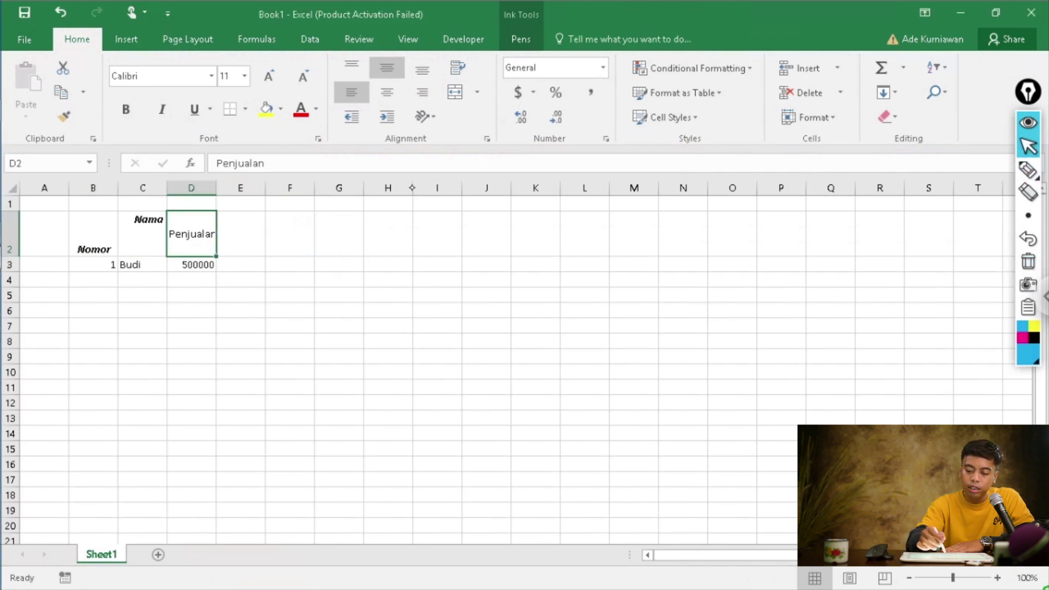
{"action": "key", "text": "alt+h"}
{"action": "key", "text": "w"}
{"action": "key", "text": "alt+h"}
{"action": "key", "text": "w"}
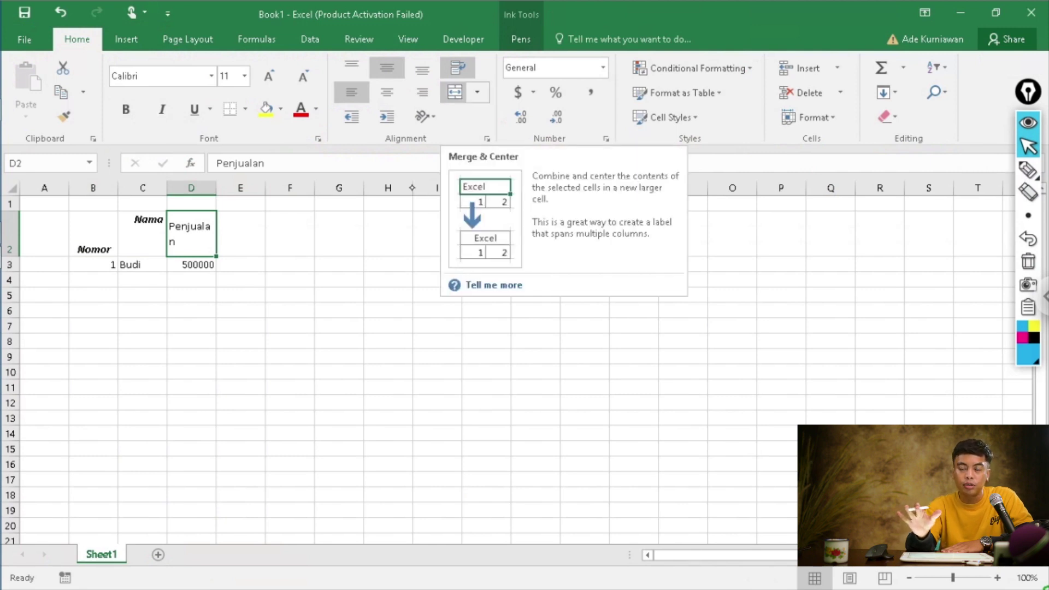
- Merge and center the Penjualan header across cells D2 and E2
{"action": "left_click", "coordinate": [323, 309]}
{"action": "left_click", "coordinate": [198, 237]}
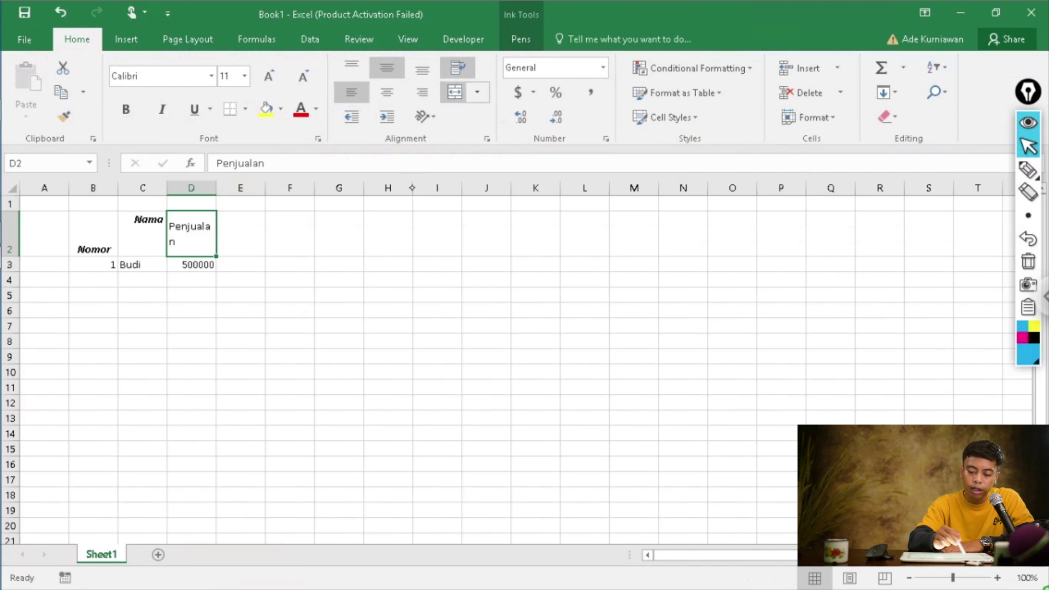
{"action": "key", "text": "shift+Right"}
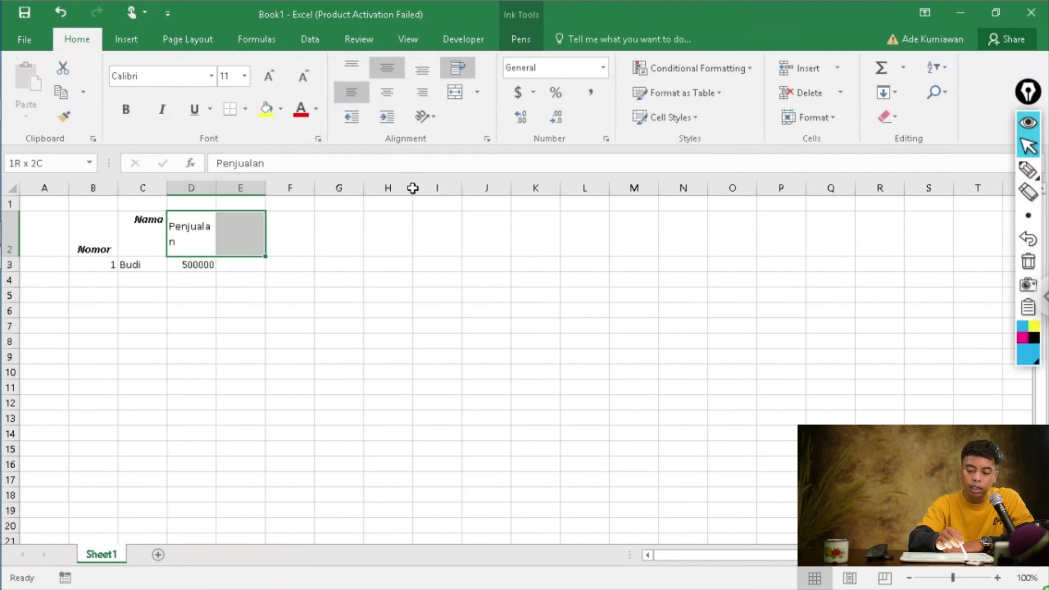
{"action": "key", "text": "shift+Left"}
{"action": "key", "text": "shift+Right"}
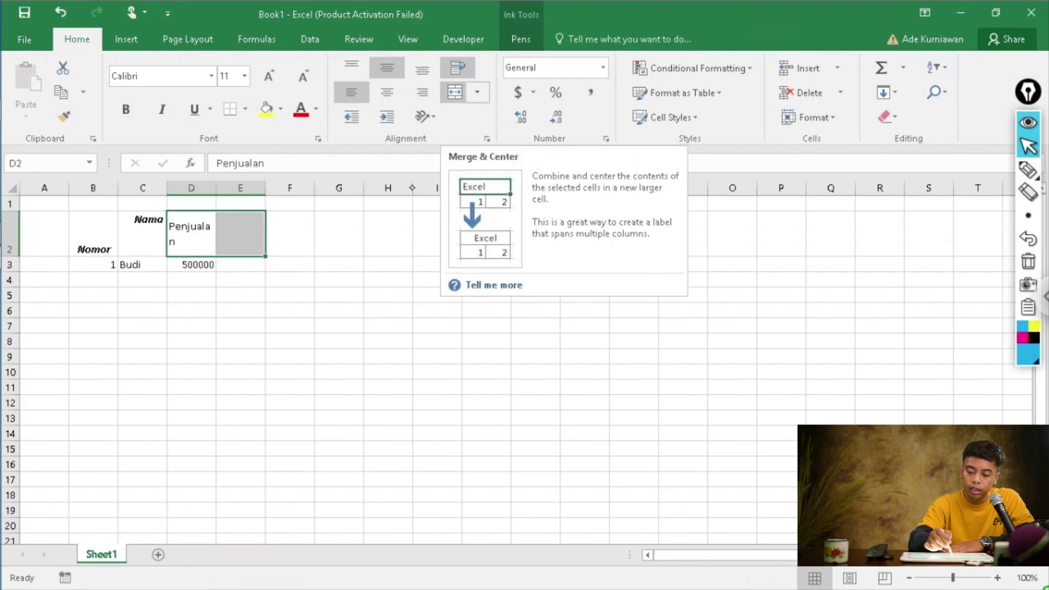
{"action": "left_click", "coordinate": [455, 92]}
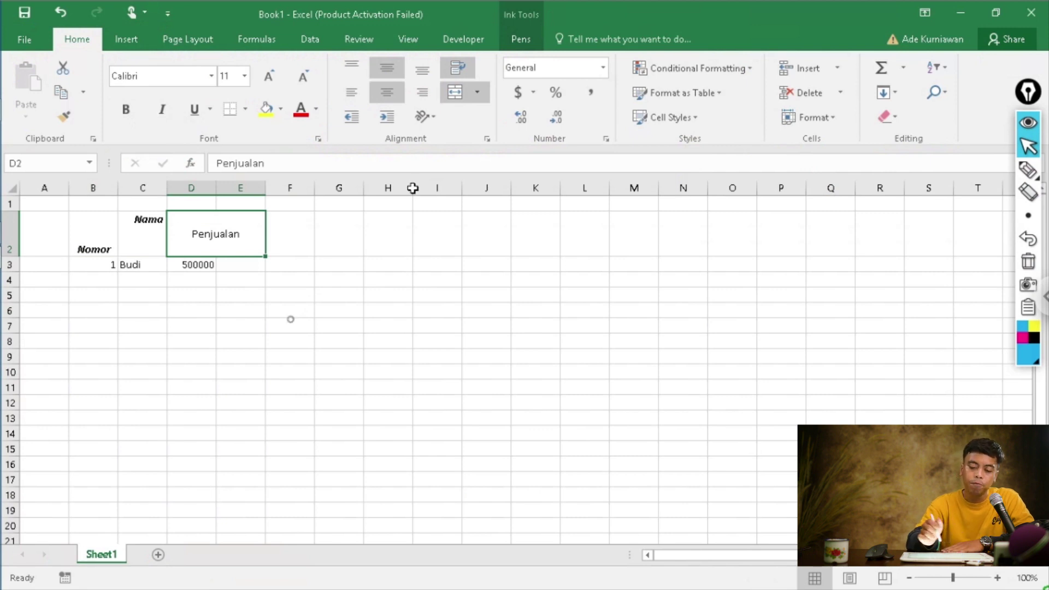
- Angle the merged Penjualan header in D2 counterclockwise, and switch its orientation to Angle Clockwise
{"action": "key", "text": "Right"}
{"action": "key", "text": "Down"}
{"action": "key", "text": "Down"}
{"action": "key", "text": "Down"}
{"action": "key", "text": "Down"}
{"action": "key", "text": "Down"}
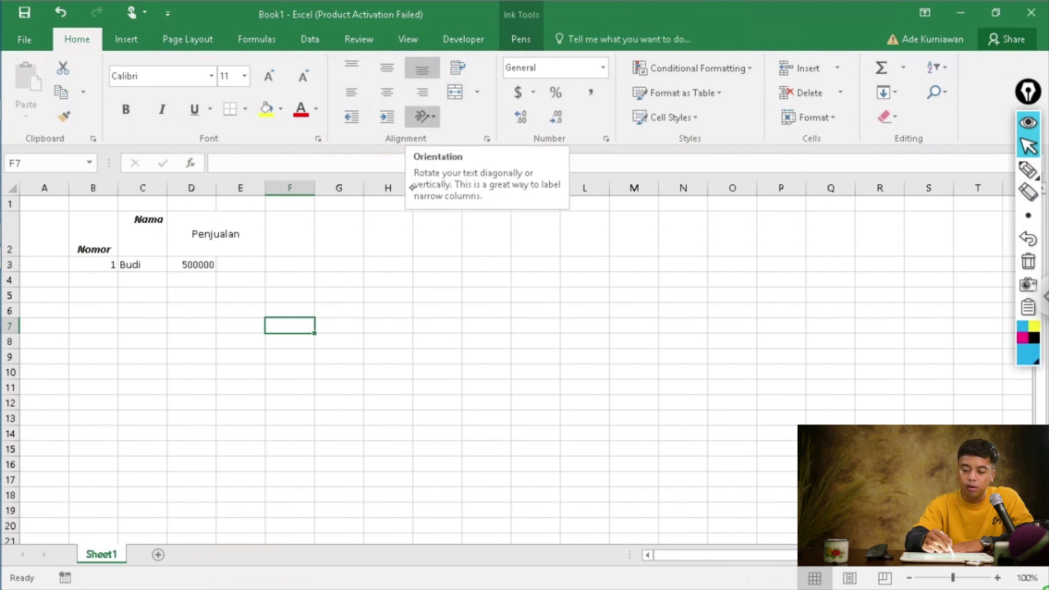
{"action": "left_click", "coordinate": [234, 244]}
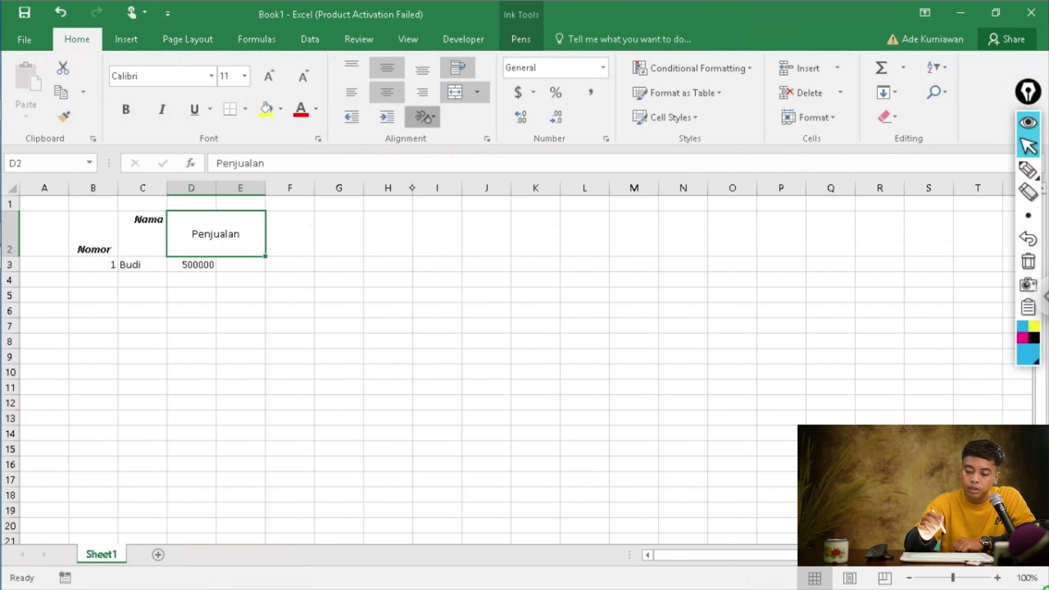
{"action": "left_click", "coordinate": [423, 117]}
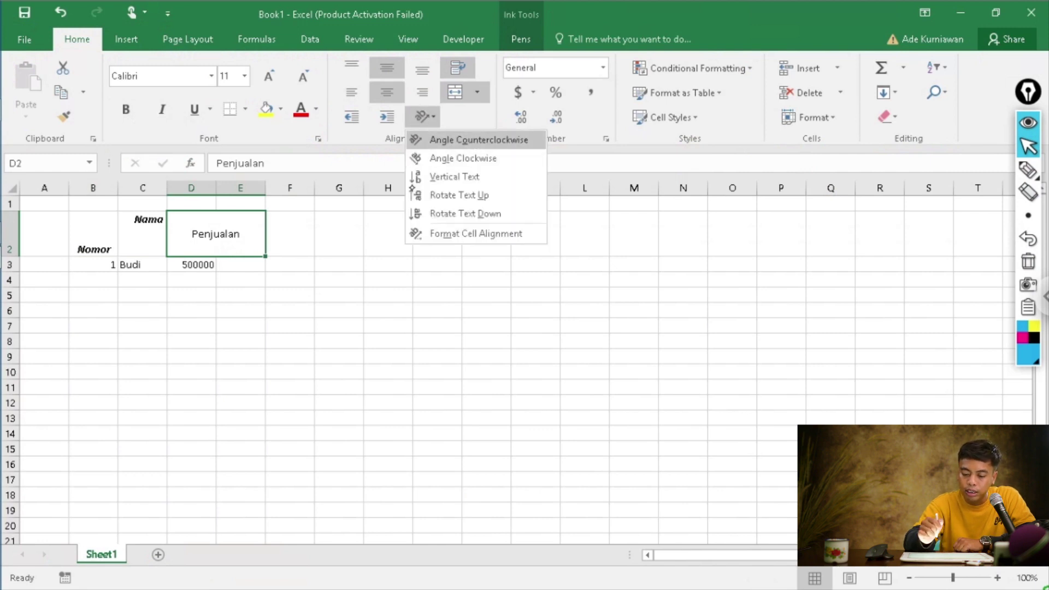
{"action": "left_click", "coordinate": [437, 140]}
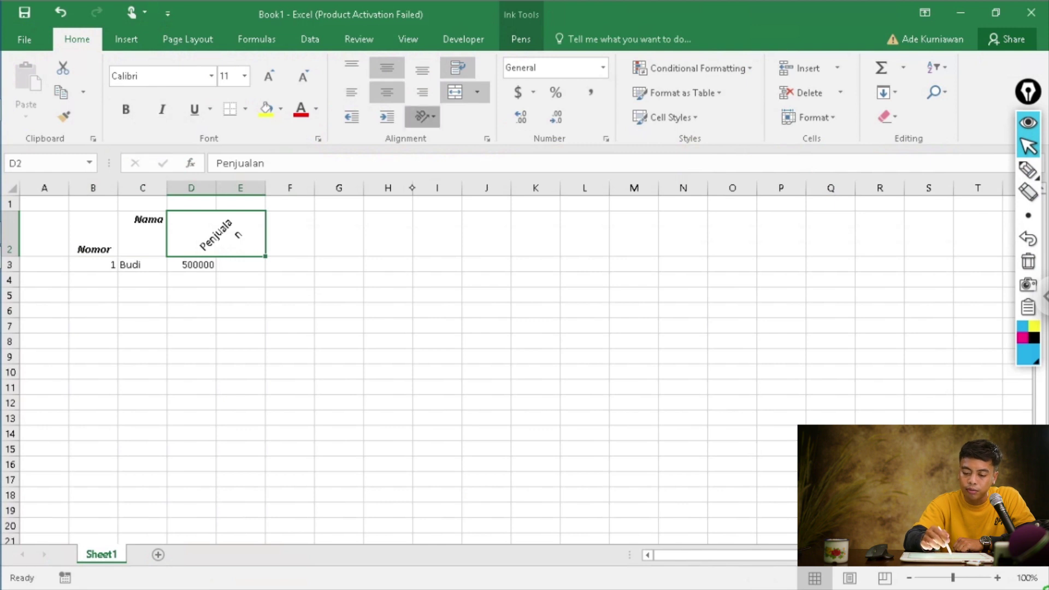
{"action": "left_click", "coordinate": [423, 116]}
{"action": "left_click", "coordinate": [498, 159]}
- Set the Penjualan header to vertical text and heighten row 2 until its letters stack in a single column
{"action": "left_click", "coordinate": [423, 116]}
{"action": "left_click", "coordinate": [413, 185]}
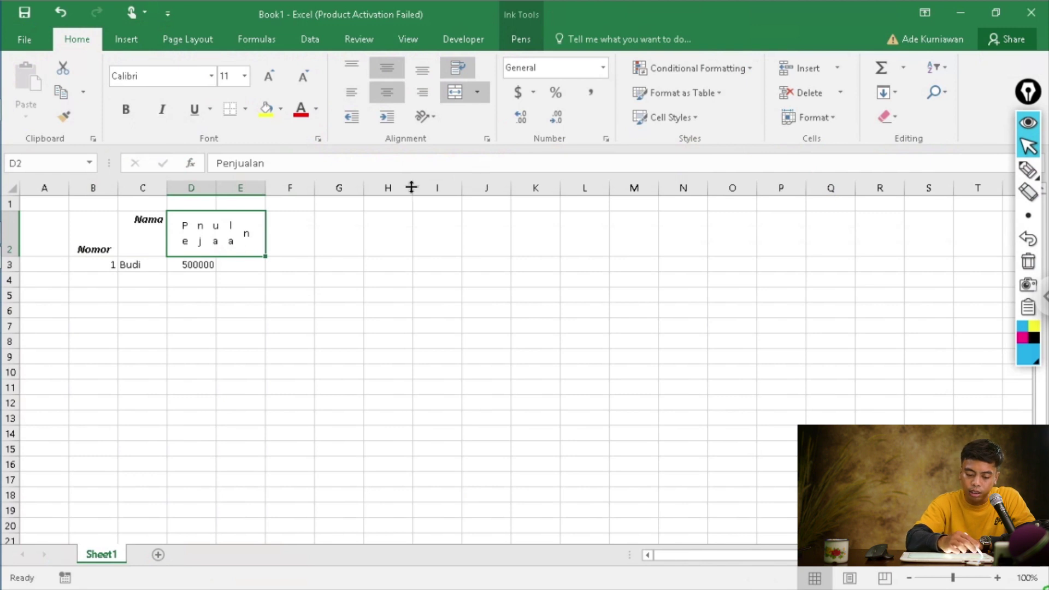
{"action": "left_click_drag", "start_coordinate": [10, 256], "coordinate": [9, 378]}
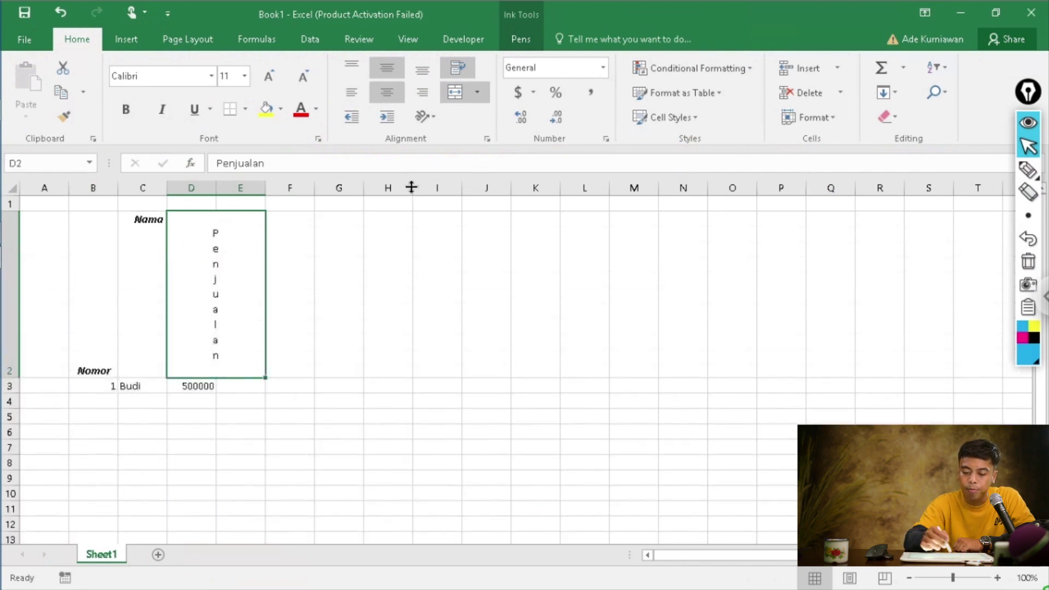
- Rotate the Penjualan header text up, and switch its orientation to Rotate Text Down
{"action": "left_click", "coordinate": [477, 91]}
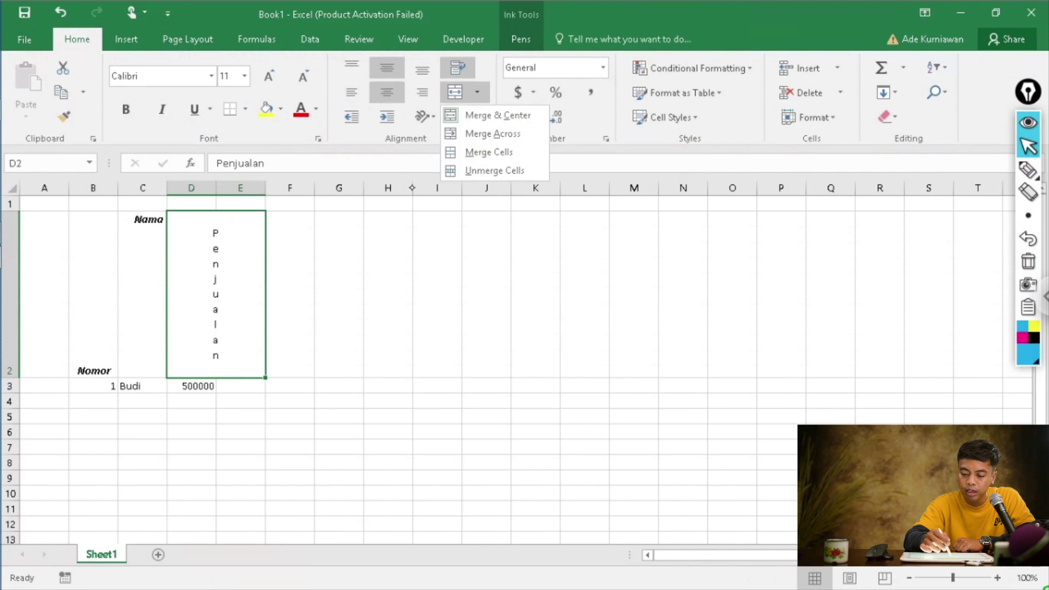
{"action": "left_click", "coordinate": [422, 116]}
{"action": "left_click", "coordinate": [422, 117]}
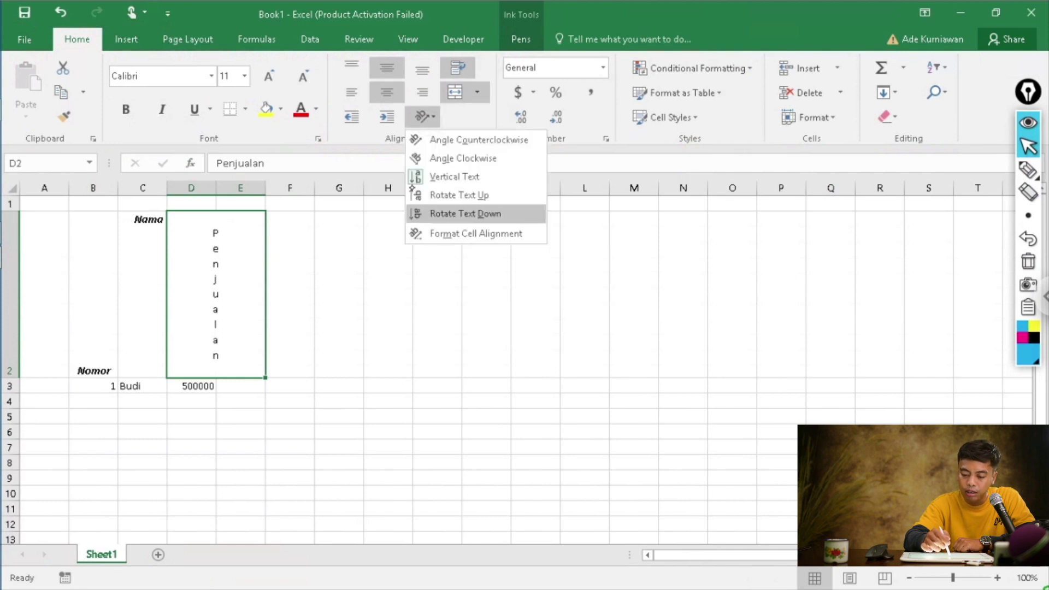
{"action": "left_click", "coordinate": [413, 192]}
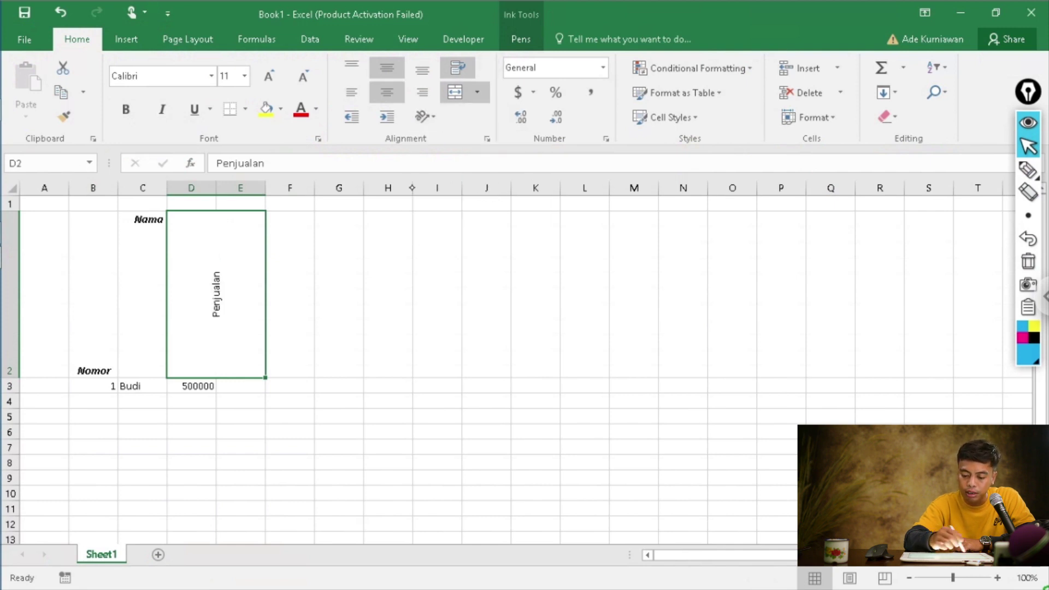
{"action": "left_click", "coordinate": [422, 116]}
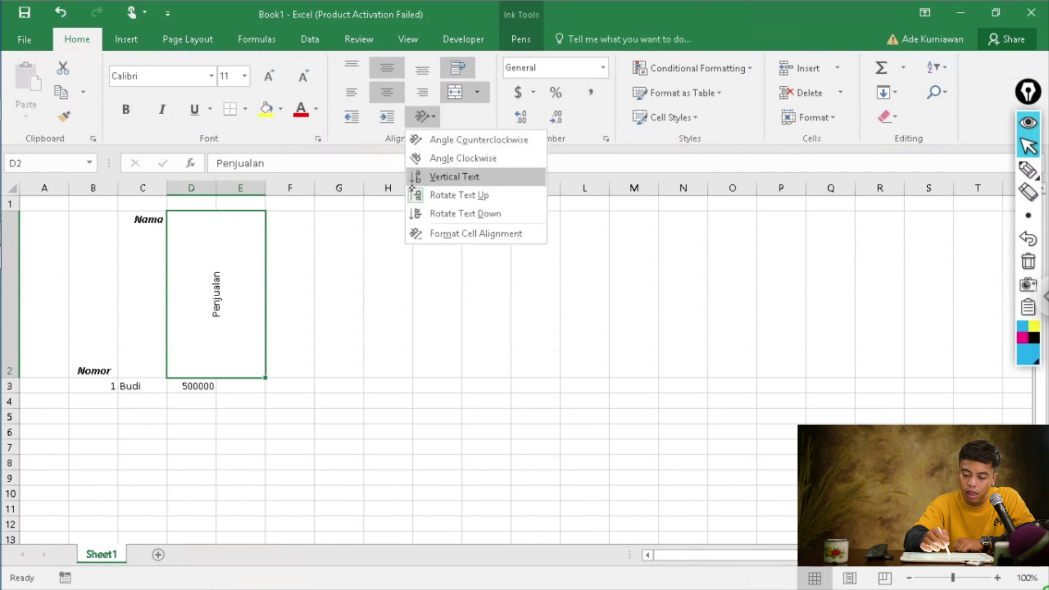
{"action": "left_click", "coordinate": [490, 215]}
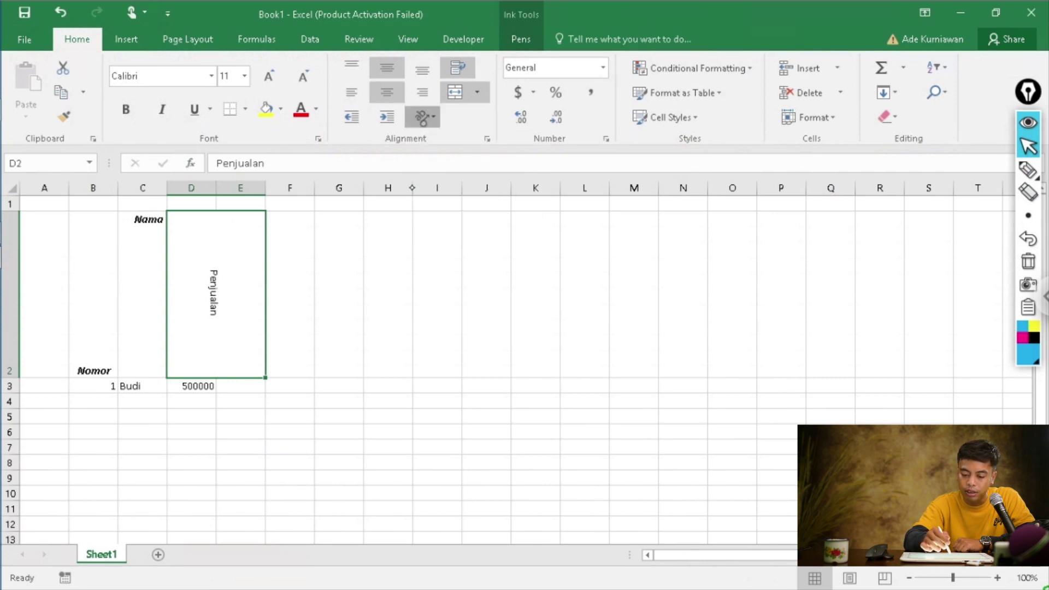
- Reset the Penjualan header's orientation to 0 degrees in the cell alignment settings and shrink row 2 to about two and a half text lines
{"action": "left_click", "coordinate": [422, 116]}
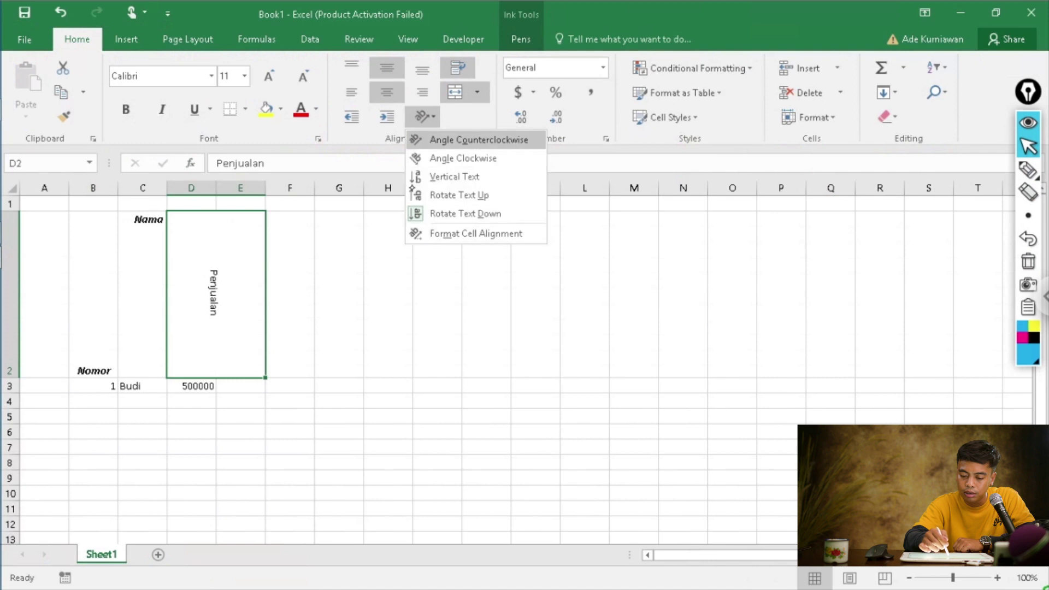
{"action": "left_click", "coordinate": [493, 233]}
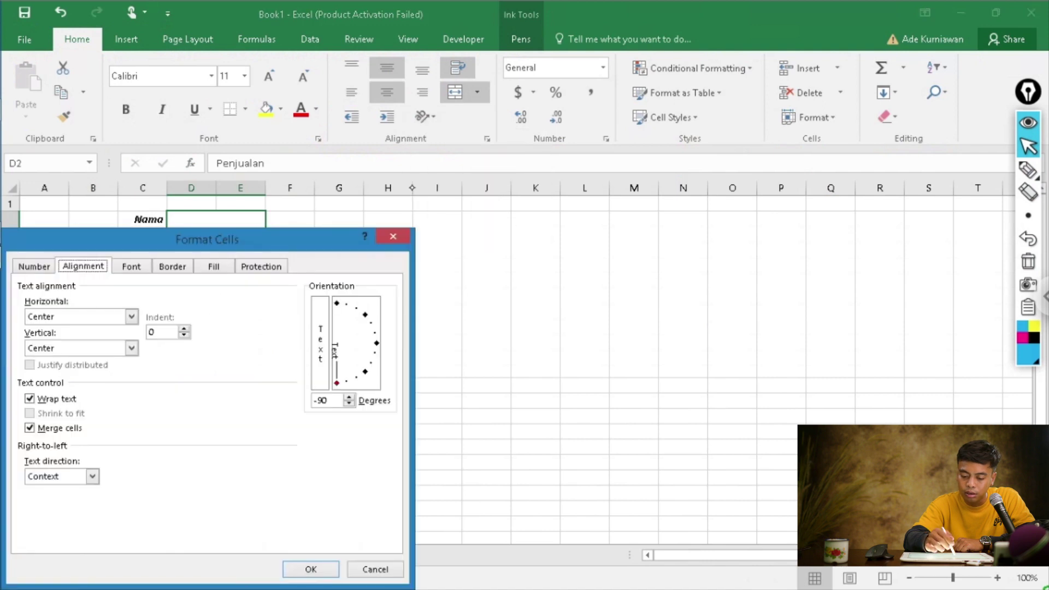
{"action": "left_click", "coordinate": [376, 343]}
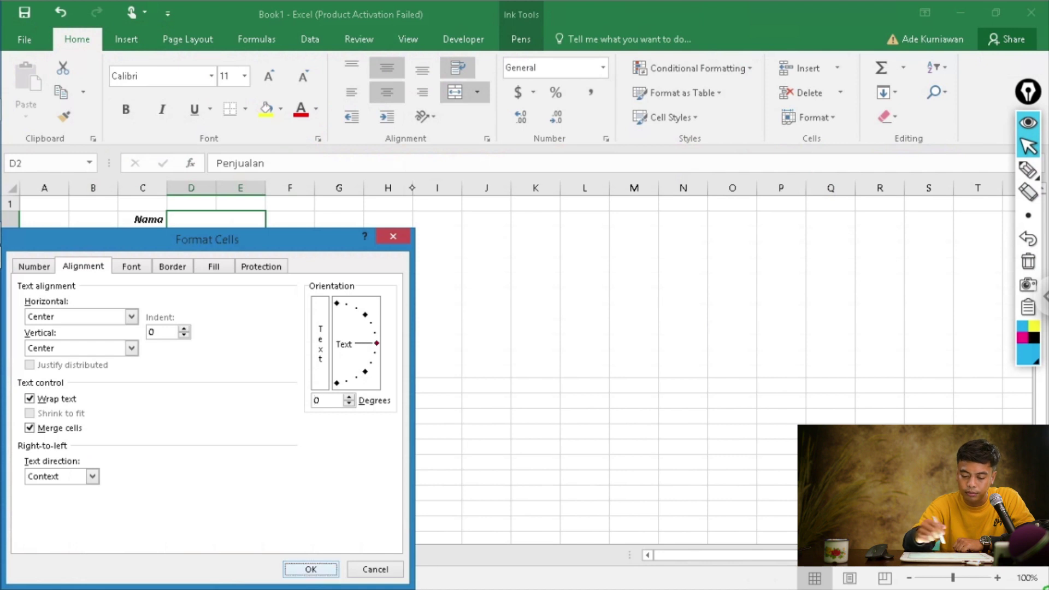
{"action": "left_click", "coordinate": [311, 569]}
{"action": "left_click_drag", "start_coordinate": [10, 379], "coordinate": [10, 250]}
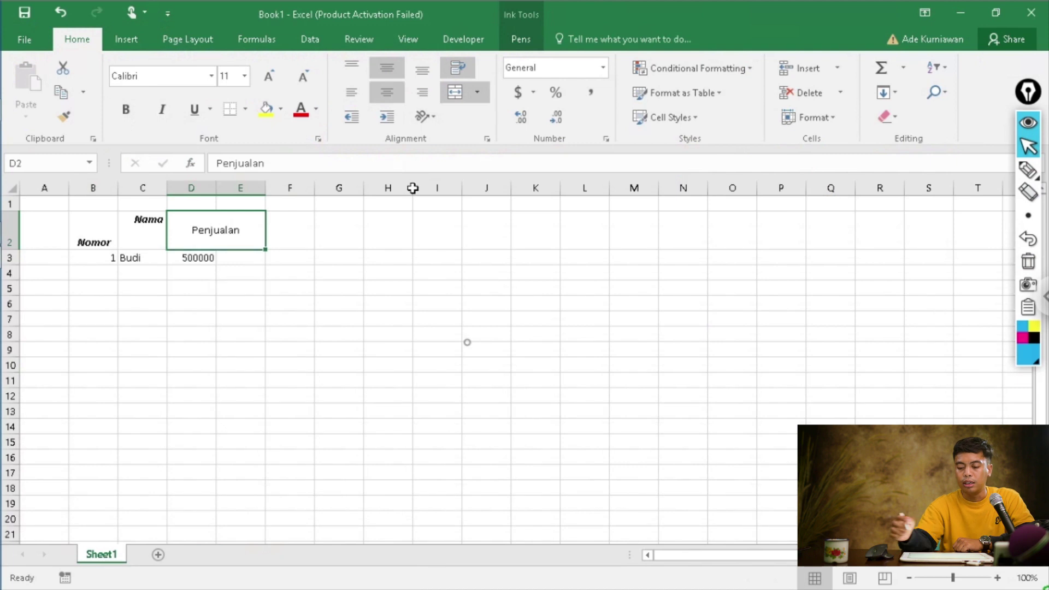
- Draw a blue ink bracket under the Number group and switch back to the cursor
{"action": "left_click", "coordinate": [486, 334]}
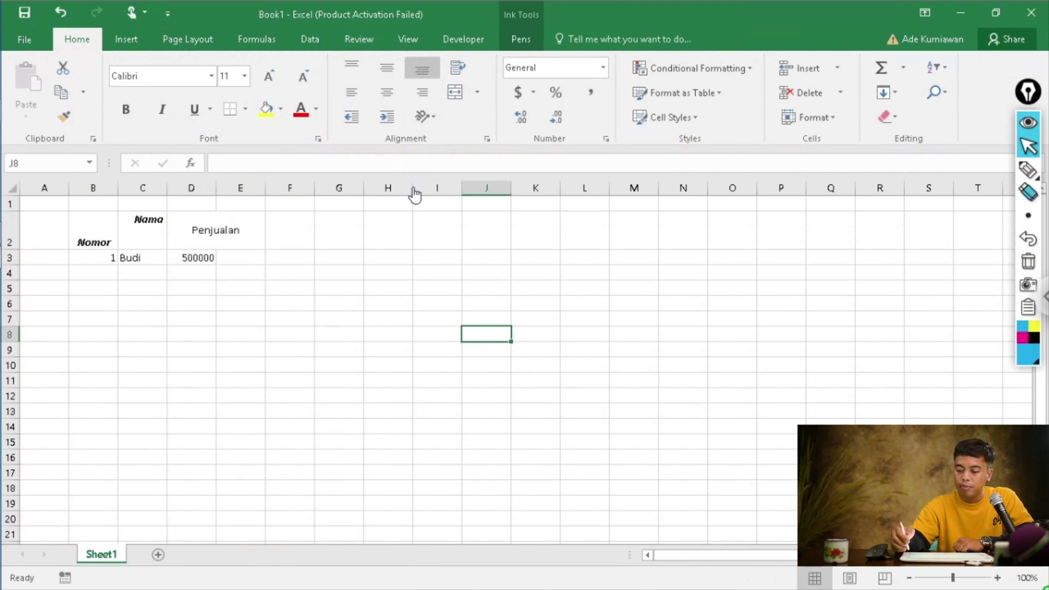
{"action": "mouse_move", "coordinate": [1028, 170]}
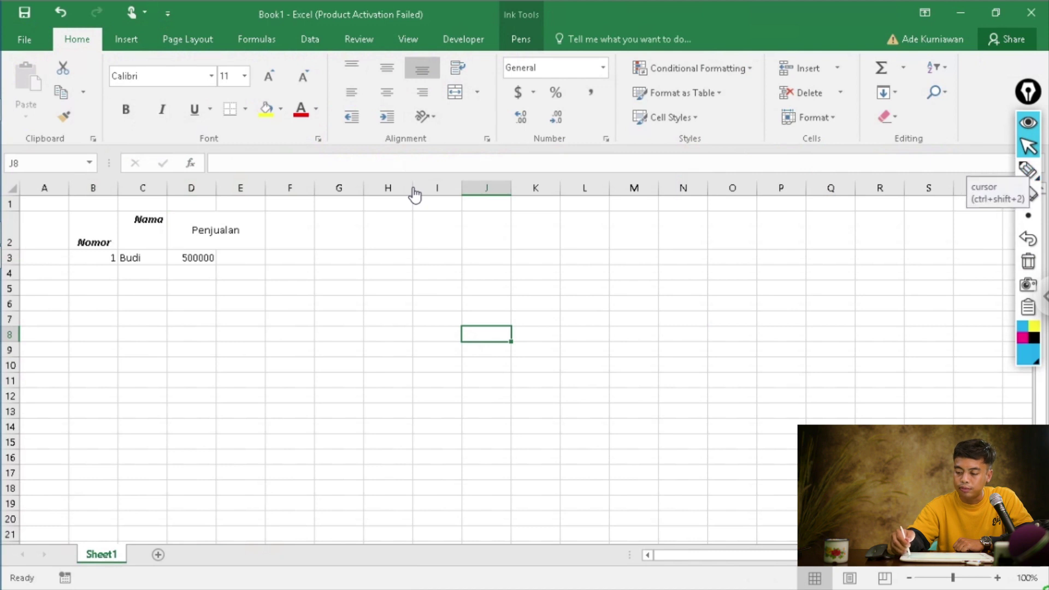
{"action": "left_click", "coordinate": [1027, 170]}
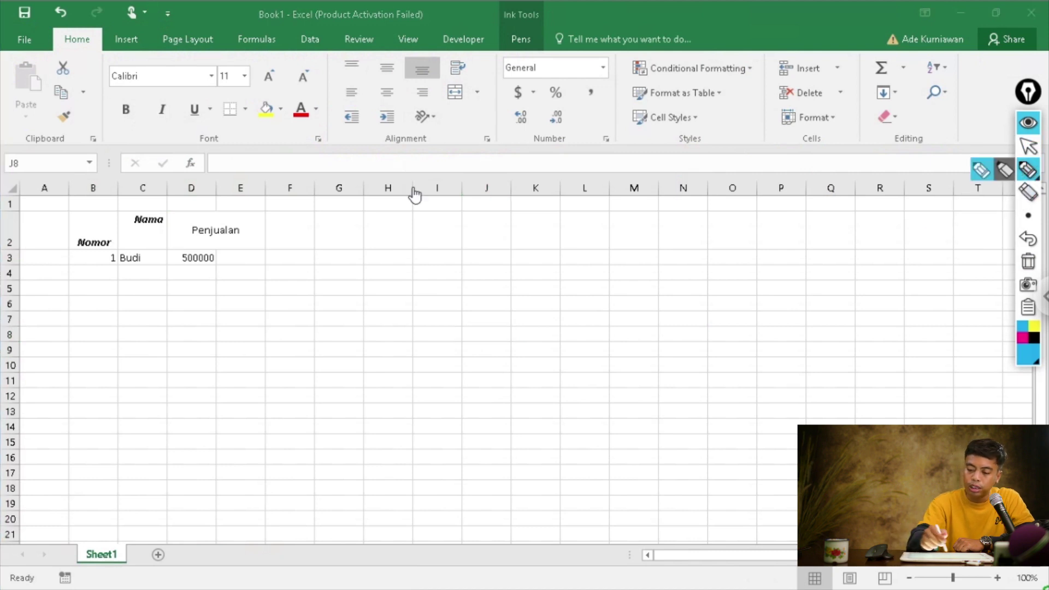
{"action": "mouse_move", "coordinate": [492, 132]}
{"action": "left_mouse_down"}
{"action": "mouse_move", "coordinate": [494, 153]}
{"action": "mouse_move", "coordinate": [613, 157]}
{"action": "mouse_move", "coordinate": [625, 130]}
{"action": "left_mouse_up"}
{"action": "key", "text": "ctrl+shift+2"}
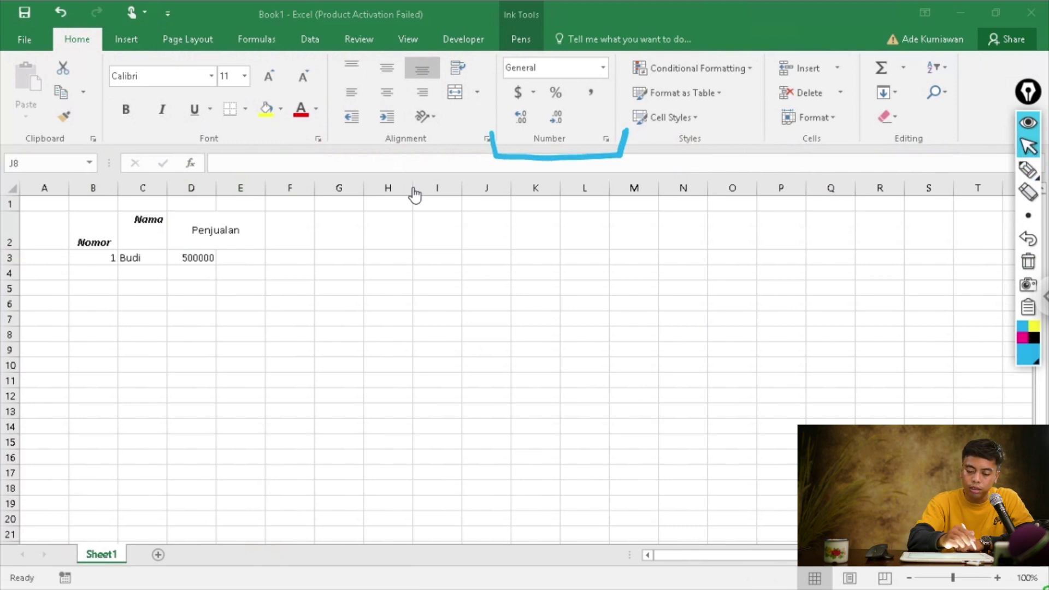
- Format the sales amount in D3 as Number, and change its format to Currency
{"action": "left_click", "coordinate": [191, 257]}
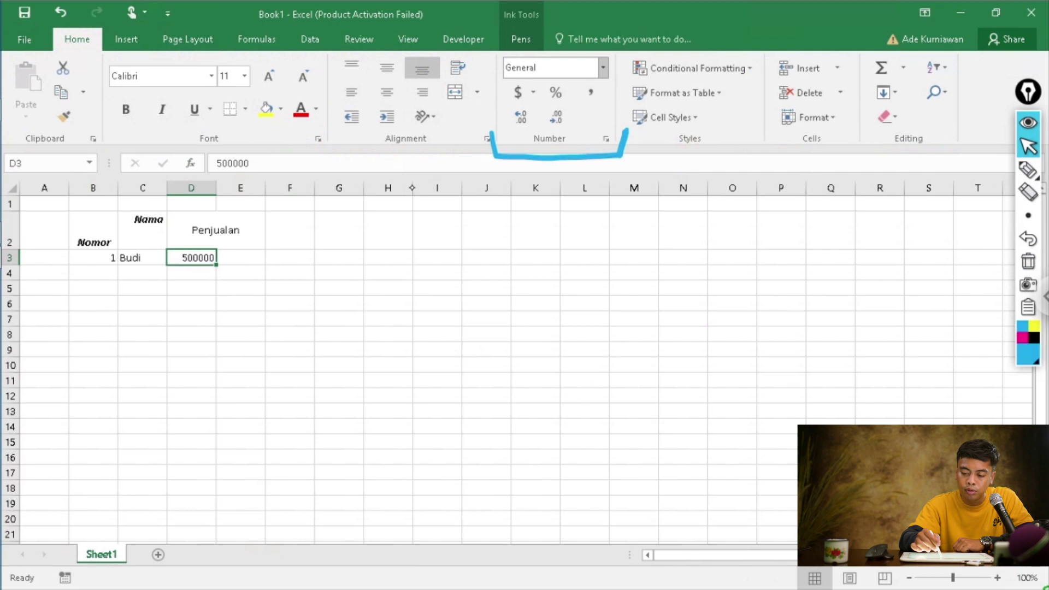
{"action": "left_click", "coordinate": [602, 67]}
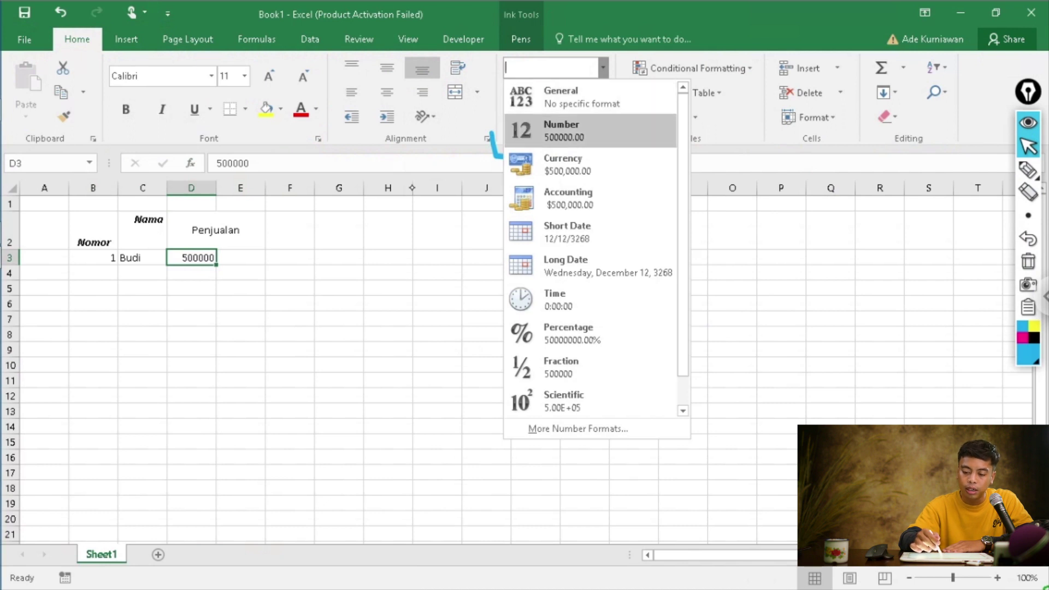
{"action": "left_click", "coordinate": [590, 130]}
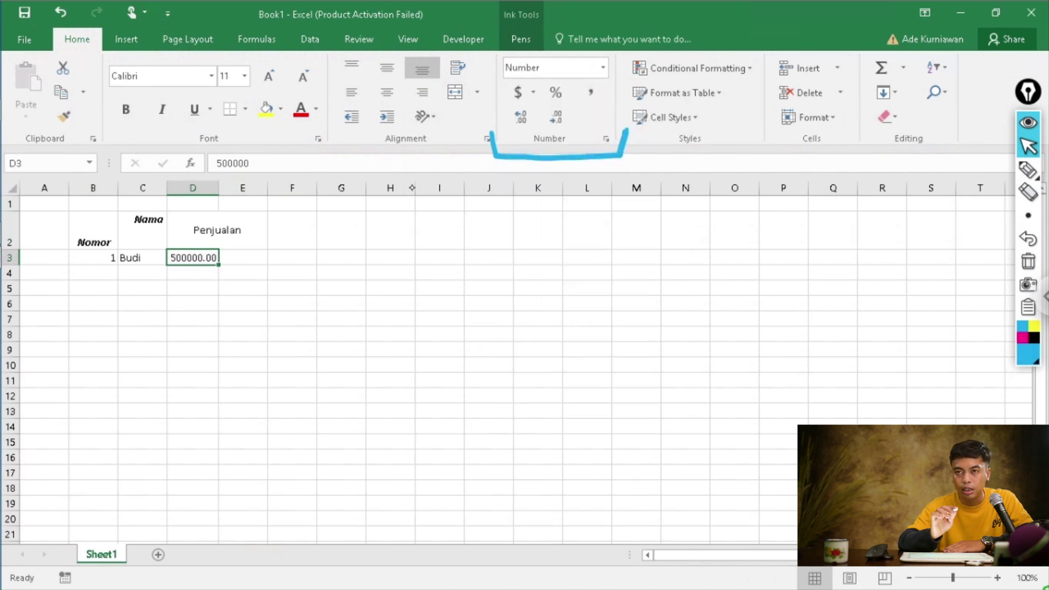
{"action": "left_click", "coordinate": [595, 67]}
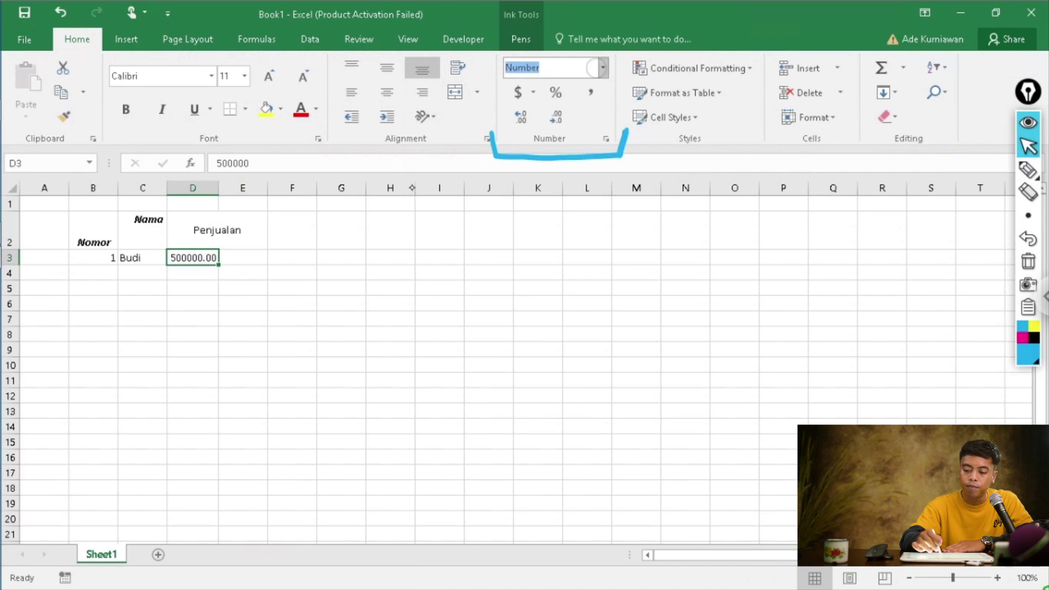
{"action": "left_click", "coordinate": [603, 67]}
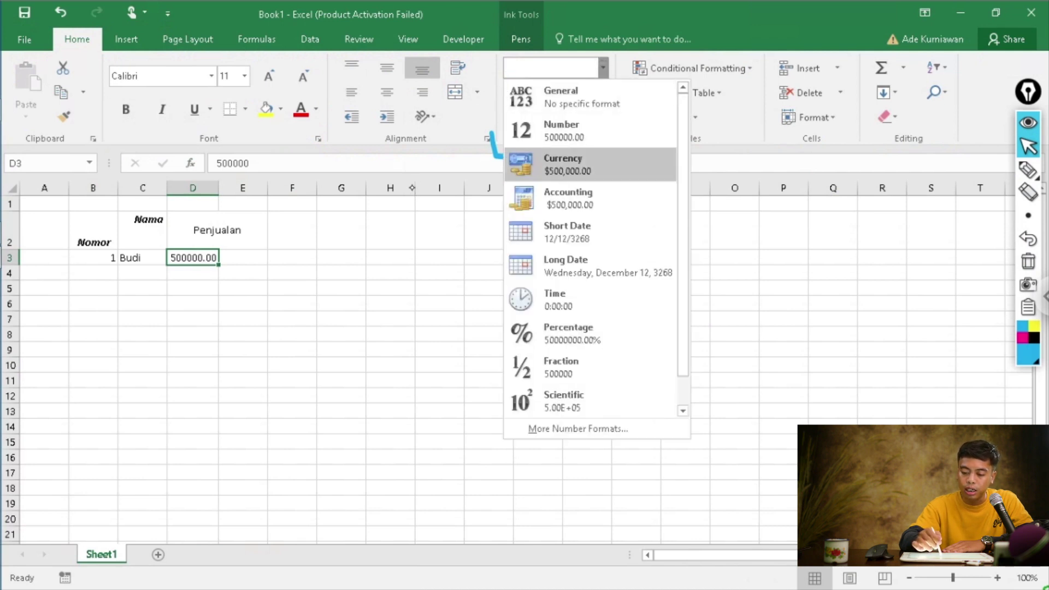
{"action": "left_click", "coordinate": [568, 164]}
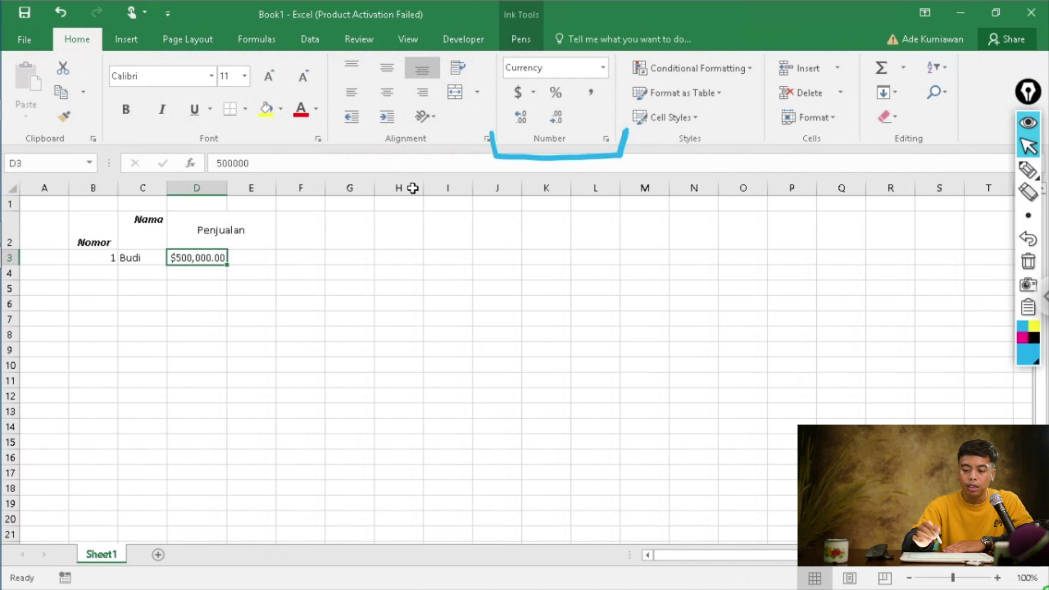
- Apply the English (United Kingdom) pound accounting format to D3, and replace it with the Euro (€ 123) format
{"action": "left_click", "coordinate": [533, 92]}
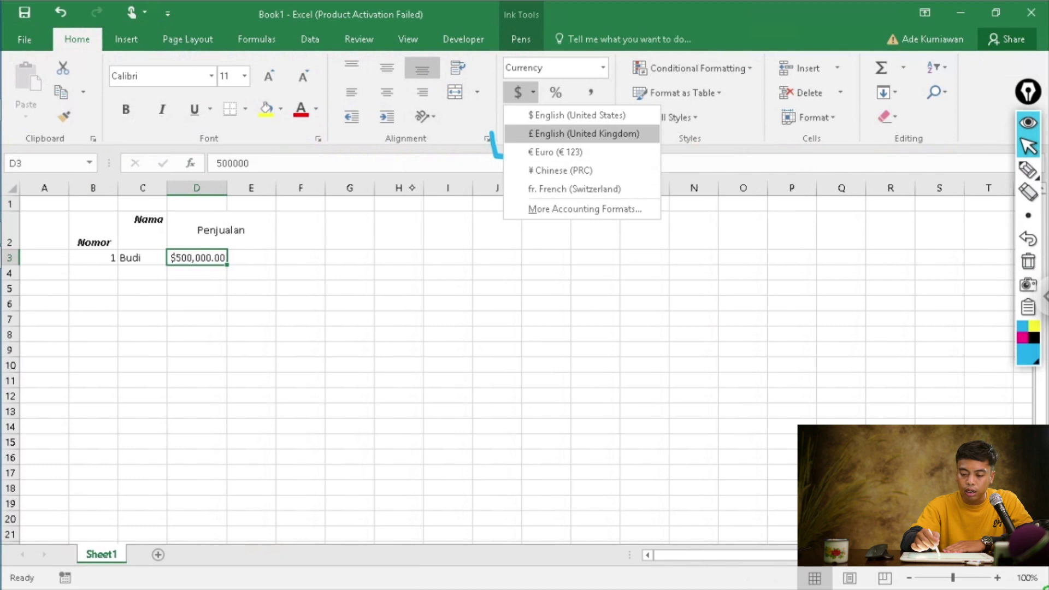
{"action": "left_click", "coordinate": [584, 133]}
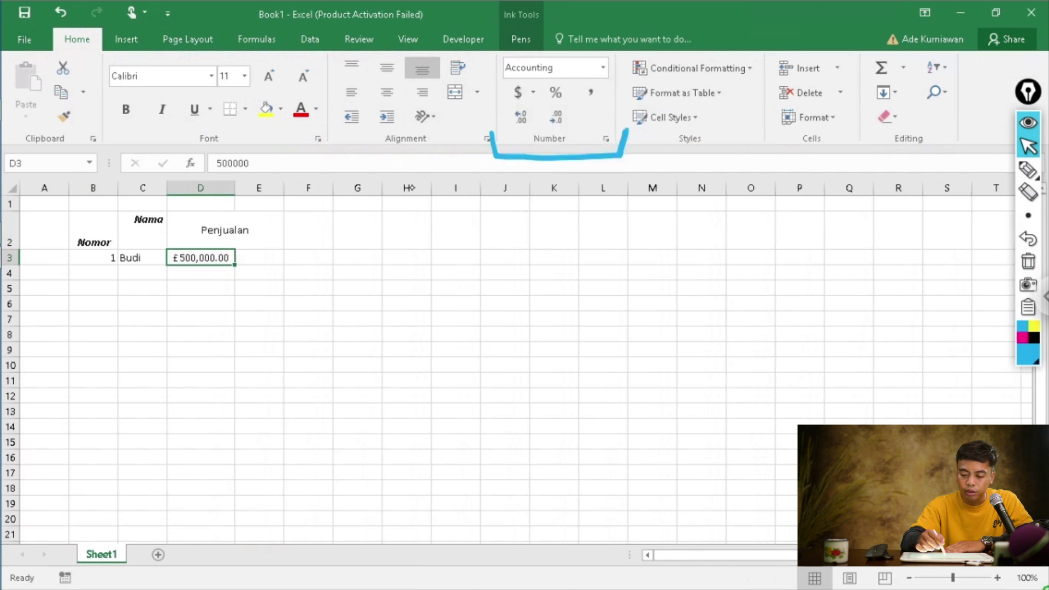
{"action": "left_click", "coordinate": [532, 92]}
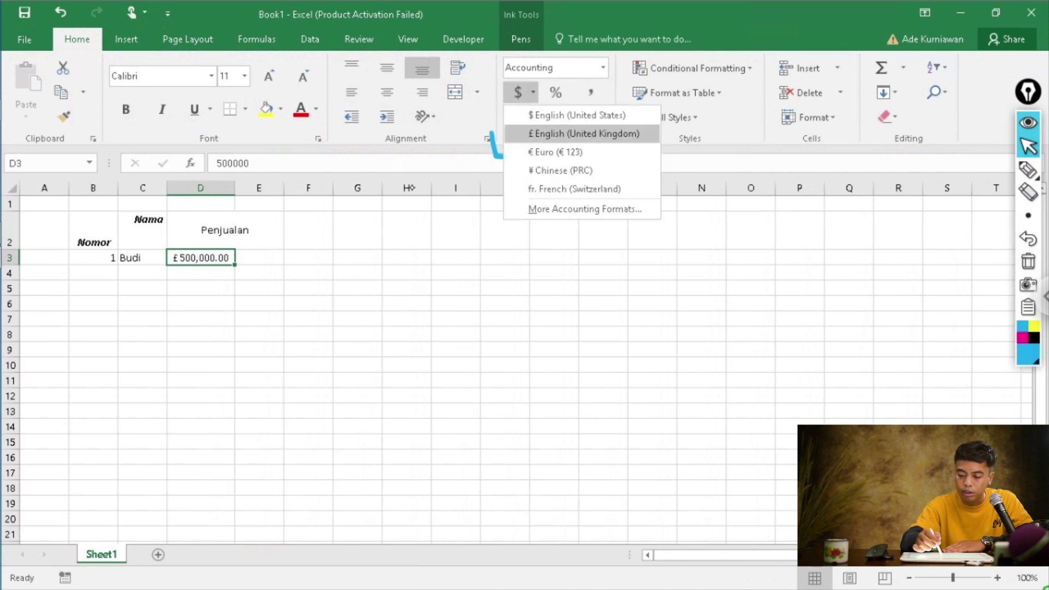
{"action": "left_click", "coordinate": [555, 152]}
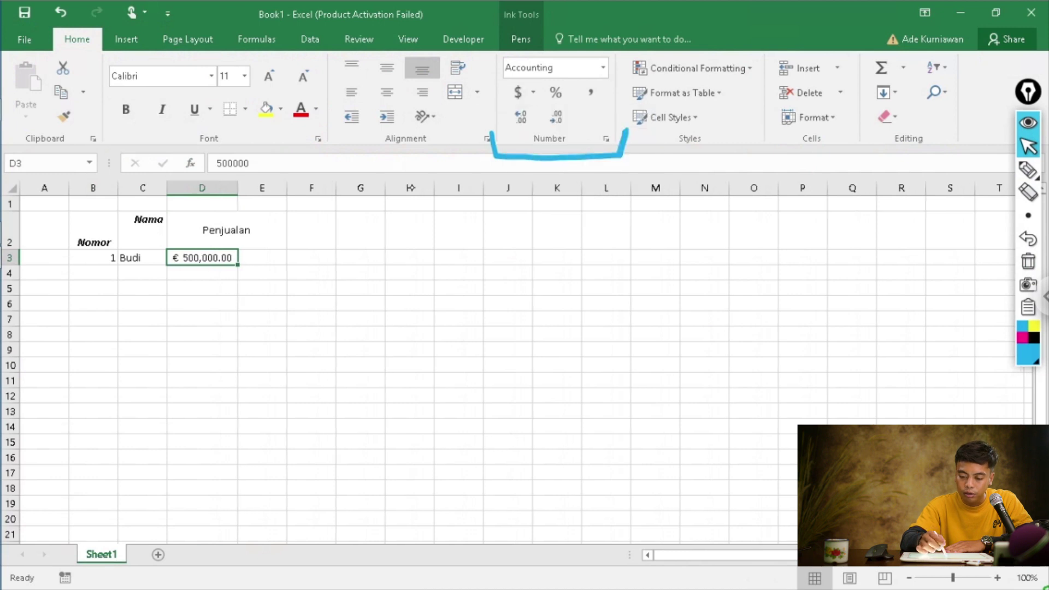
- Apply the Chinese (PRC) yuan accounting format to the sales amount in D3
{"action": "left_click", "coordinate": [533, 92]}
{"action": "left_click", "coordinate": [549, 171]}
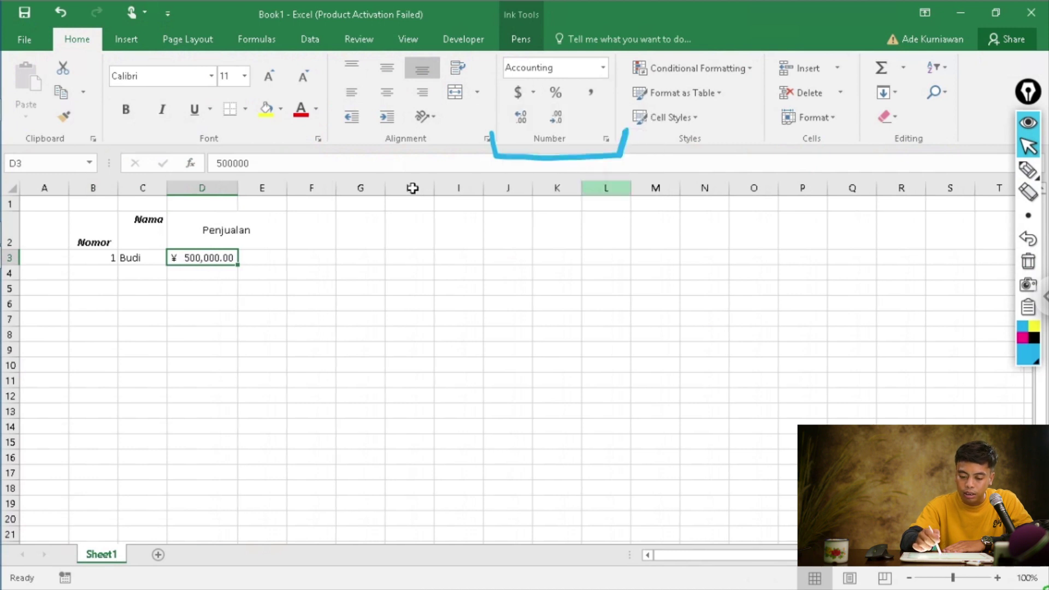
{"action": "left_click", "coordinate": [533, 92]}
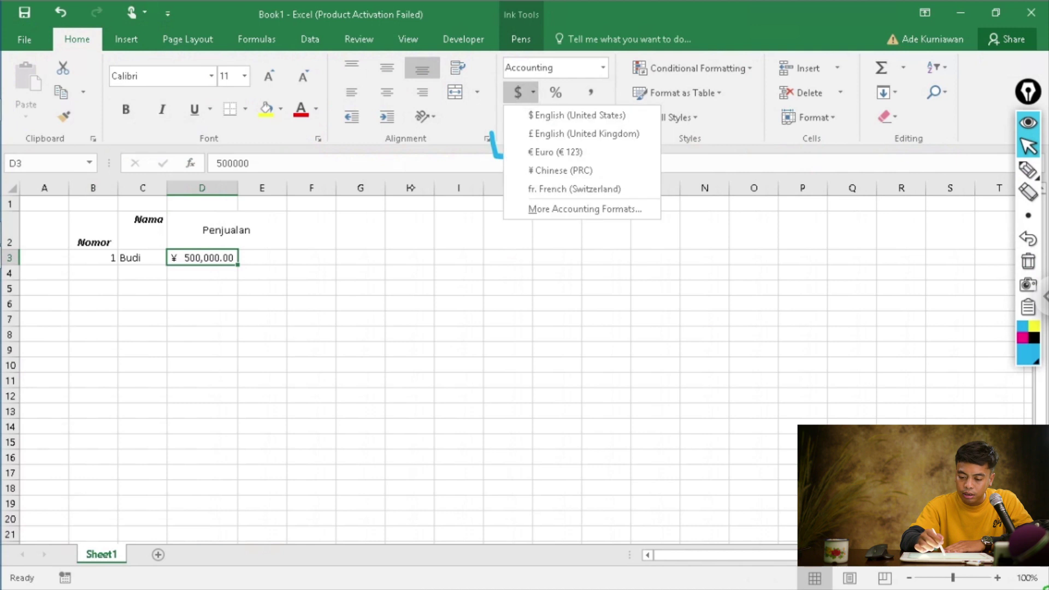
{"action": "left_click", "coordinate": [560, 170]}
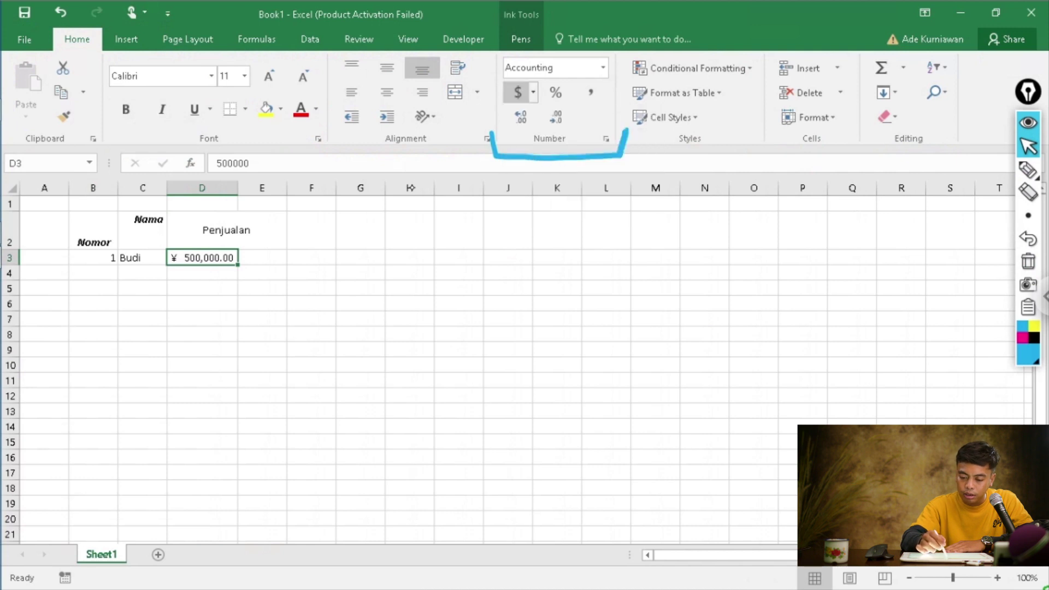
{"action": "left_click", "coordinate": [533, 91]}
{"action": "left_click", "coordinate": [552, 169]}
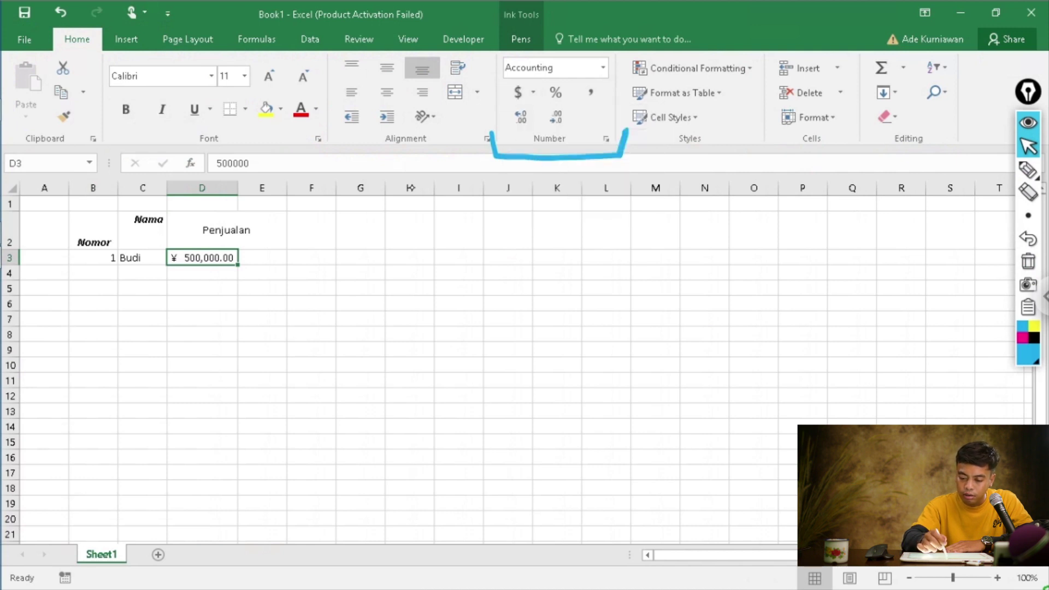
- Apply the accounting format with the IDR symbol and 2 decimal places to the sales amount in D3
{"action": "left_click", "coordinate": [533, 91]}
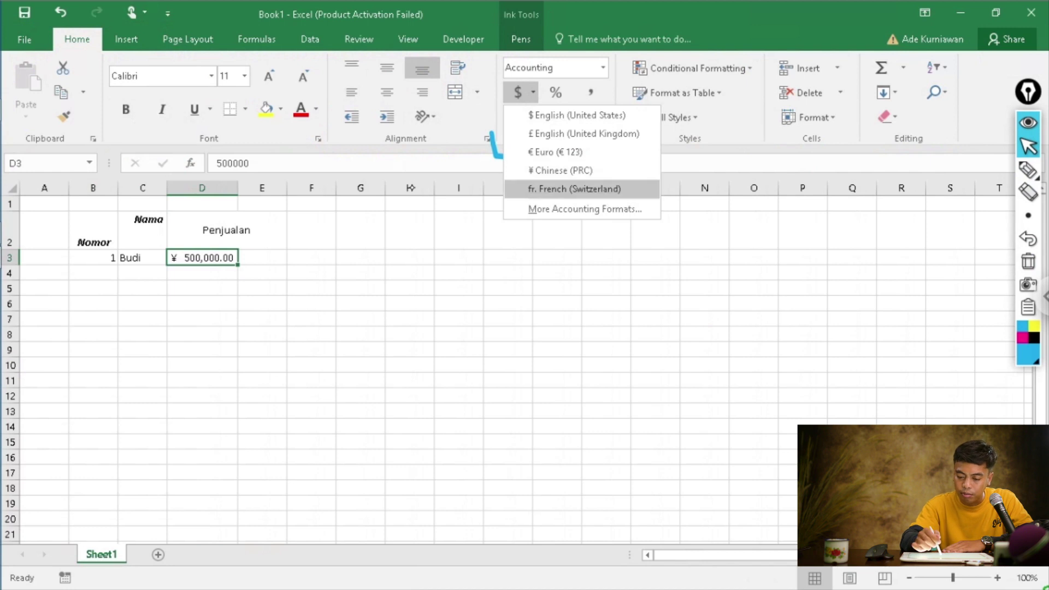
{"action": "left_click", "coordinate": [584, 208]}
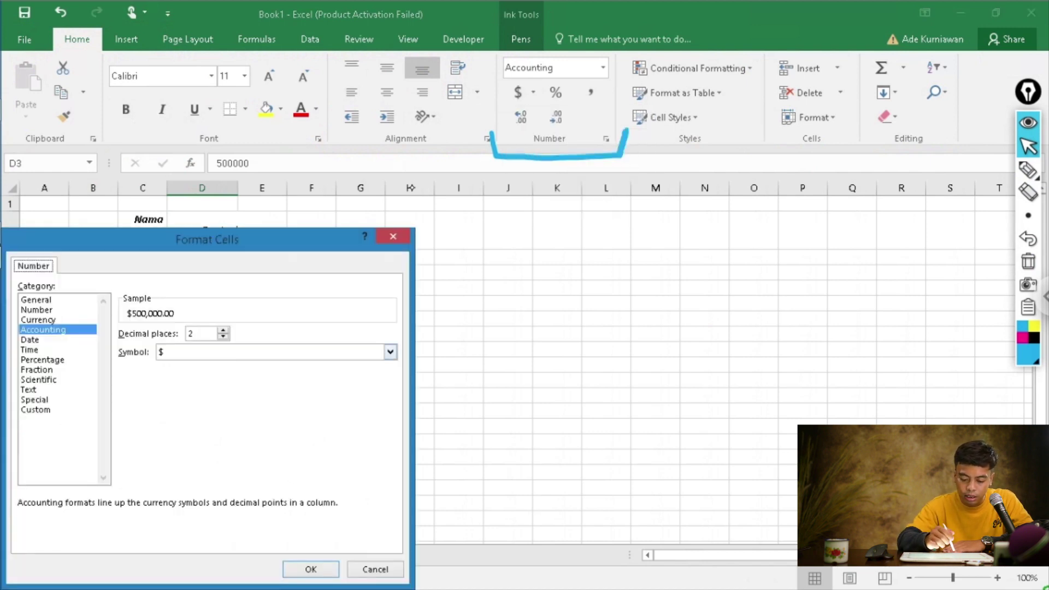
{"action": "left_click", "coordinate": [390, 352]}
{"action": "scroll", "coordinate": [271, 390], "scroll_direction": "down", "scroll_amount": 15}
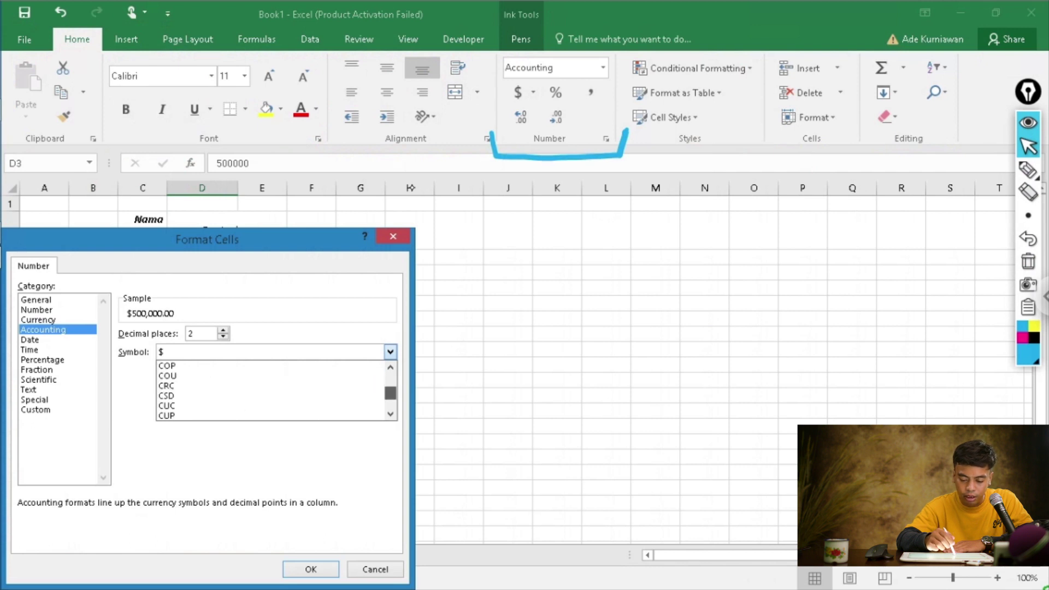
{"action": "scroll", "coordinate": [391, 413], "scroll_direction": "down", "scroll_amount": 15}
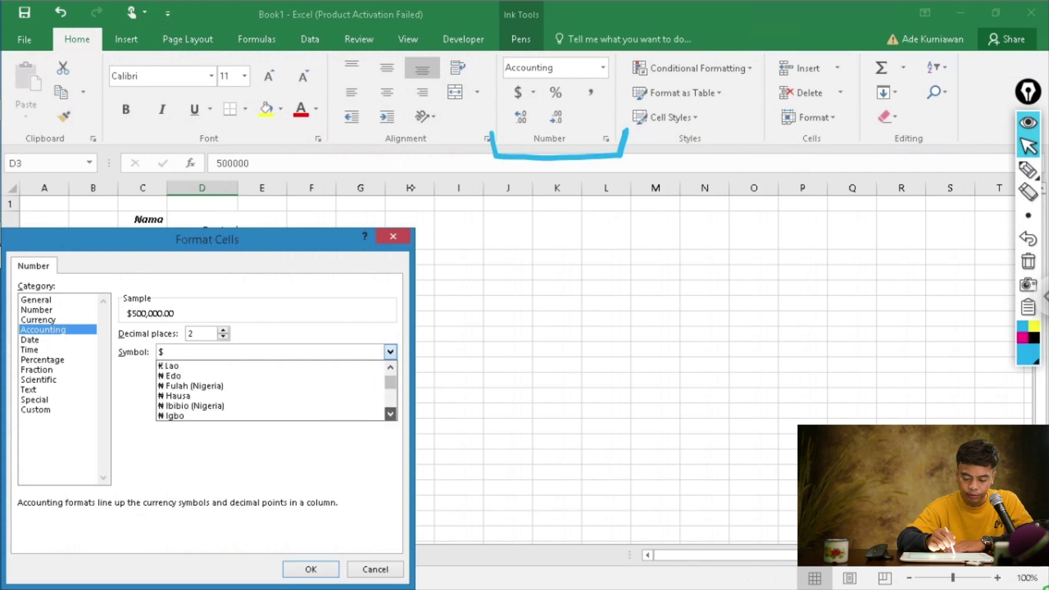
{"action": "scroll", "coordinate": [390, 414], "scroll_direction": "down", "scroll_amount": 5}
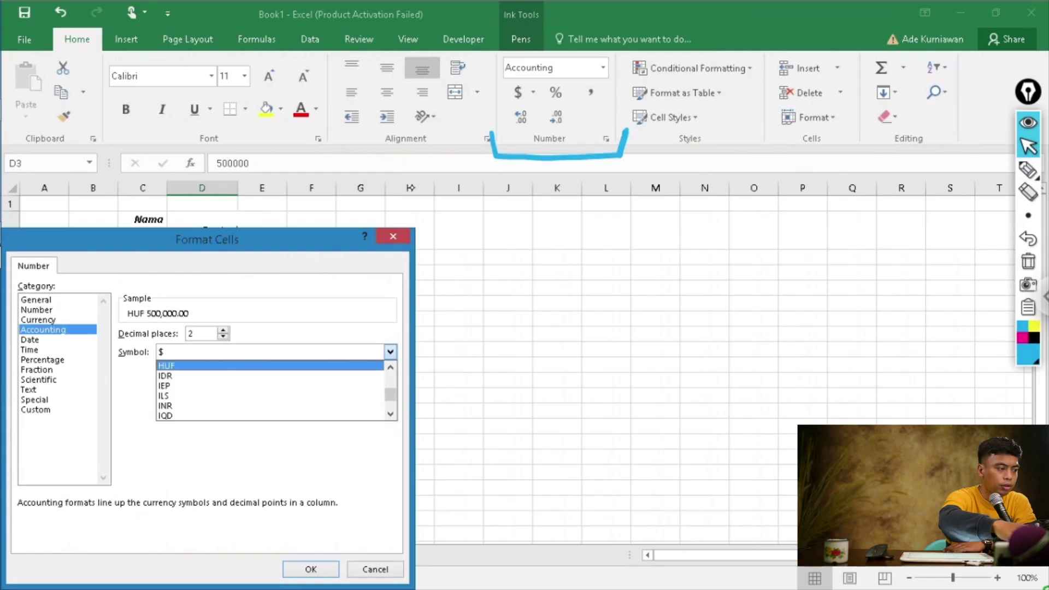
{"action": "key", "text": "Return"}
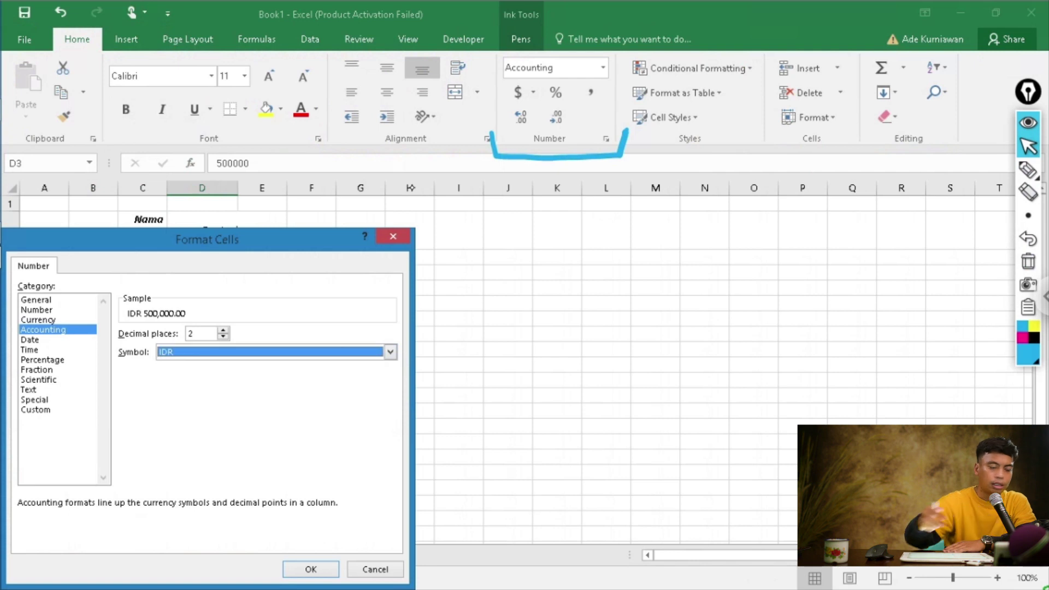
{"action": "key", "text": "Return"}
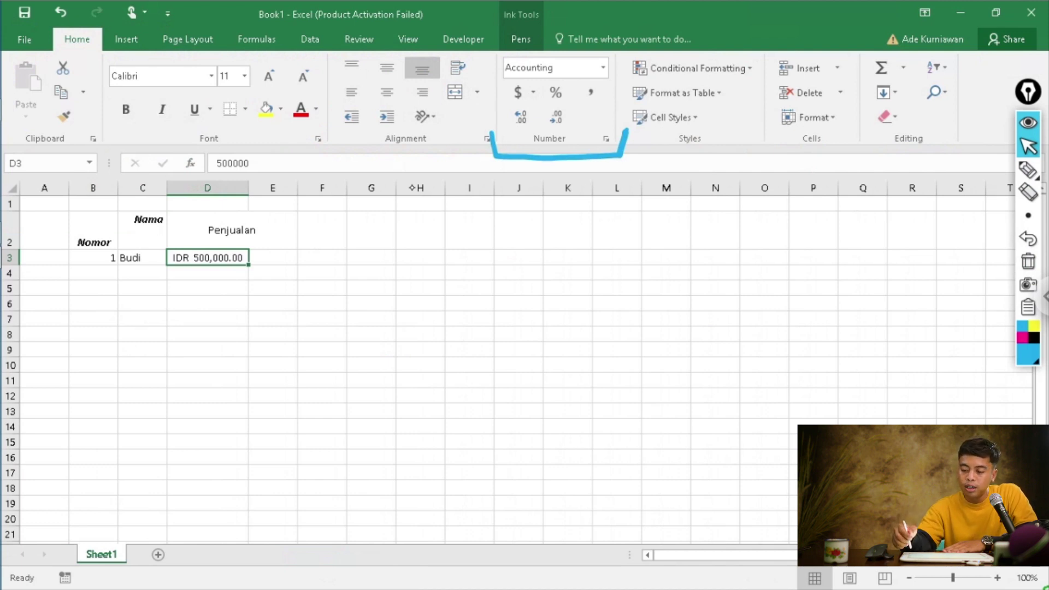
{"action": "left_click", "coordinate": [1028, 146]}
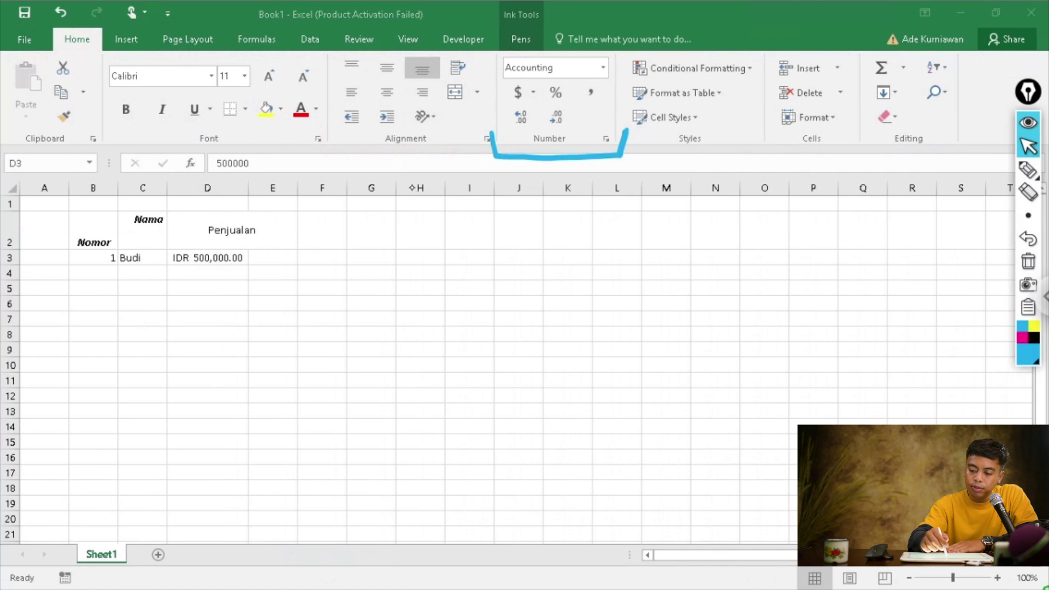
{"action": "left_click", "coordinate": [533, 93]}
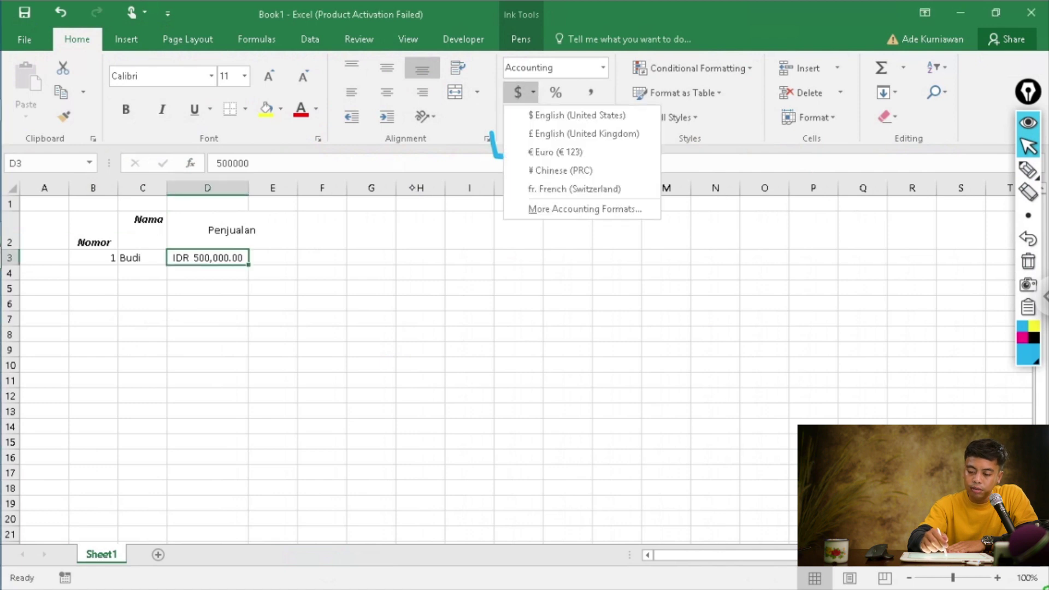
{"action": "left_click", "coordinate": [533, 93]}
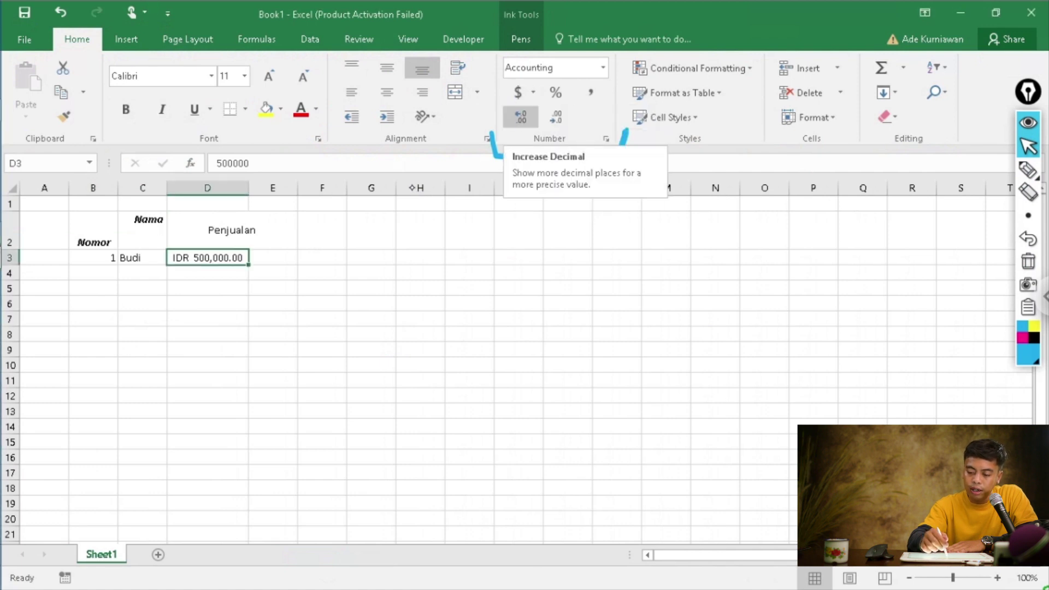
- Add two decimal places to the amount in D3 and reduce it to none, finishing with two decimal places
{"action": "left_click", "coordinate": [520, 117]}
{"action": "left_click", "coordinate": [521, 116]}
{"action": "left_click", "coordinate": [556, 116]}
{"action": "left_click", "coordinate": [556, 117]}
{"action": "left_click", "coordinate": [555, 116]}
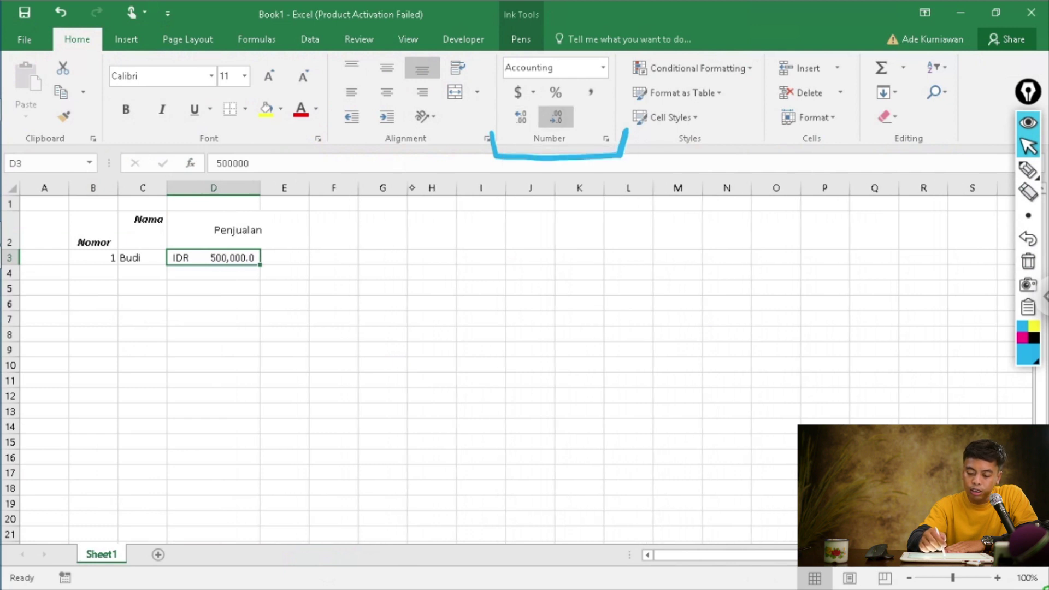
{"action": "left_click", "coordinate": [555, 116]}
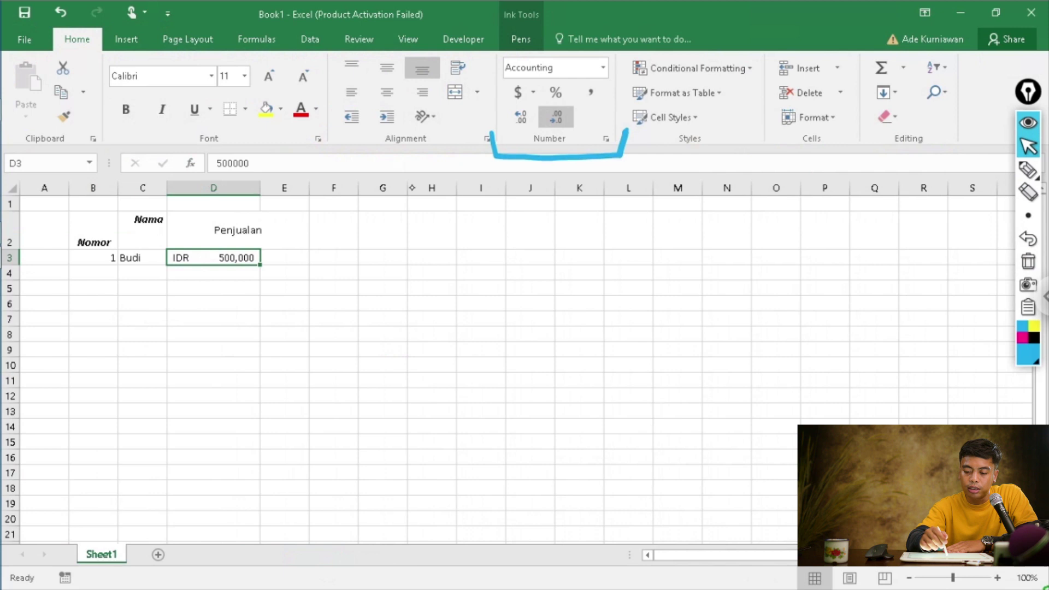
{"action": "left_click", "coordinate": [520, 116]}
{"action": "left_click", "coordinate": [521, 116]}
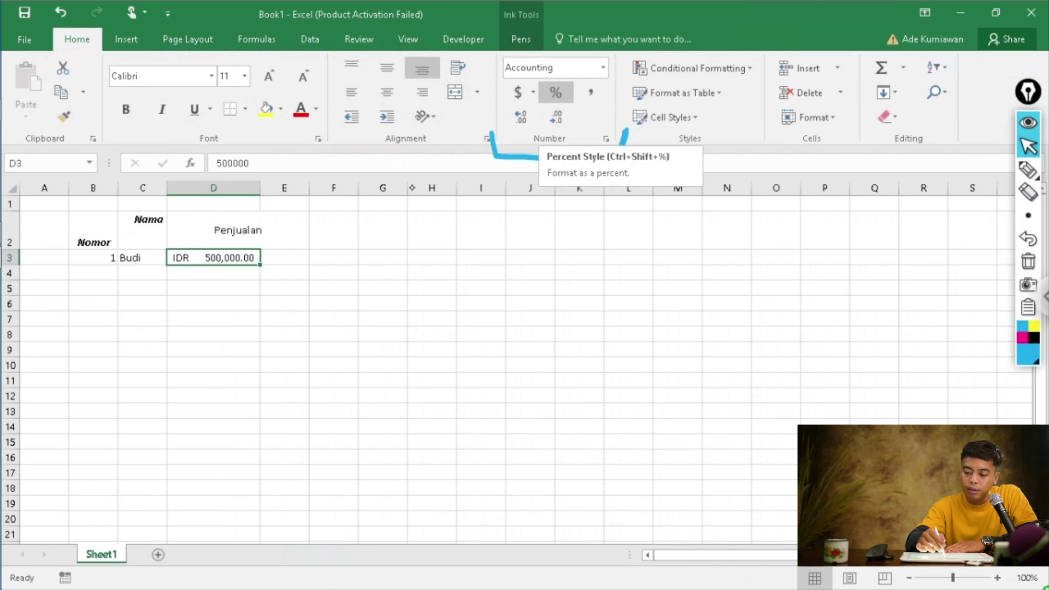
- Try the Percent Style on the sales amount in D3, and replace it with the Comma Style
{"action": "left_click", "coordinate": [555, 93]}
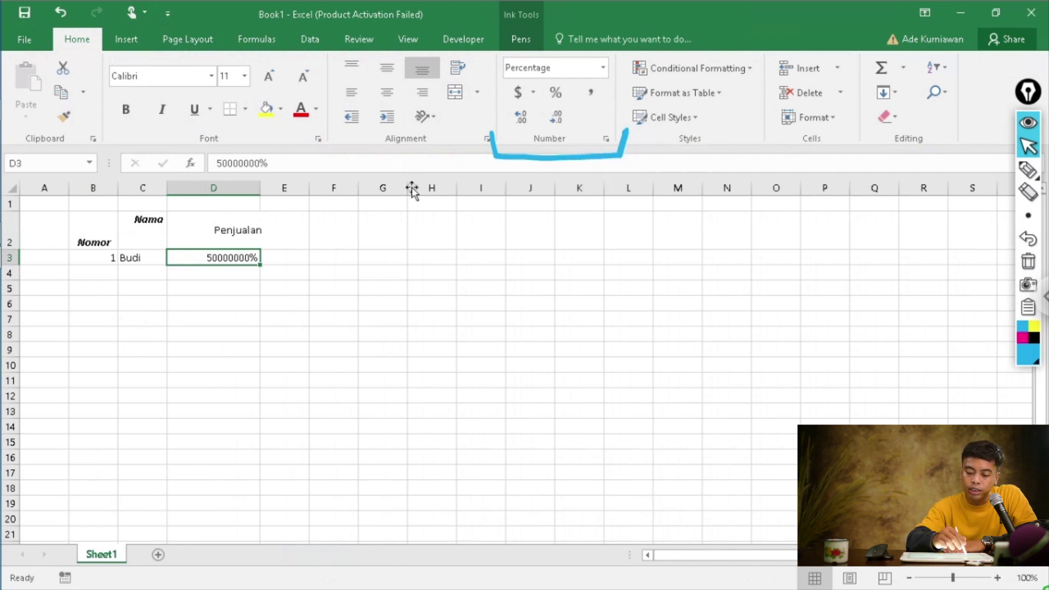
{"action": "left_click", "coordinate": [591, 92]}
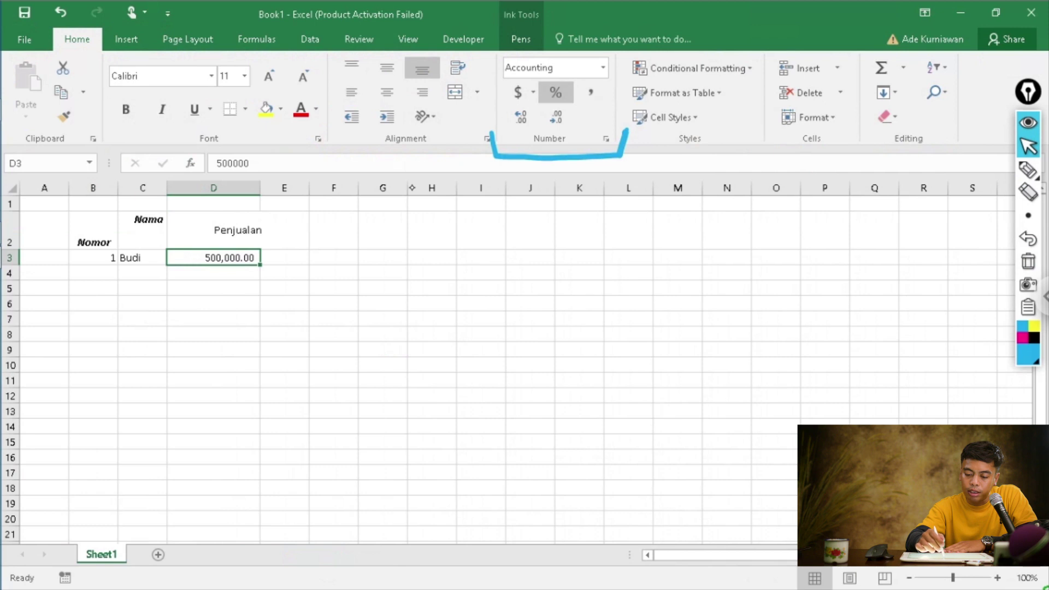
{"action": "left_click", "coordinate": [556, 92]}
{"action": "left_click", "coordinate": [591, 92]}
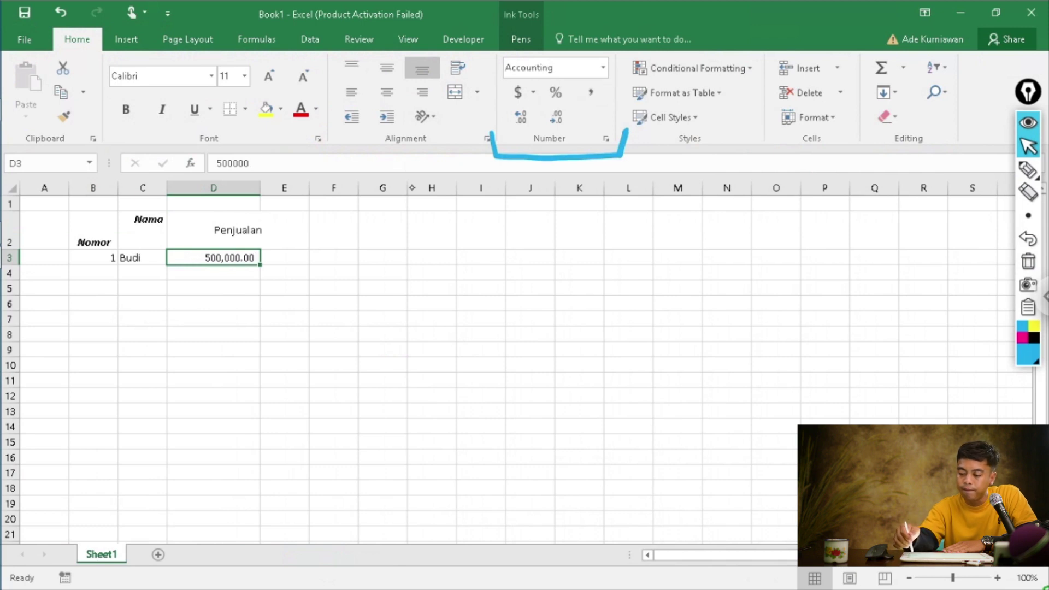
- Replace the Number group's ink with a blue bracket under the Styles group and a box around Conditional Formatting
{"action": "left_click", "coordinate": [1028, 262]}
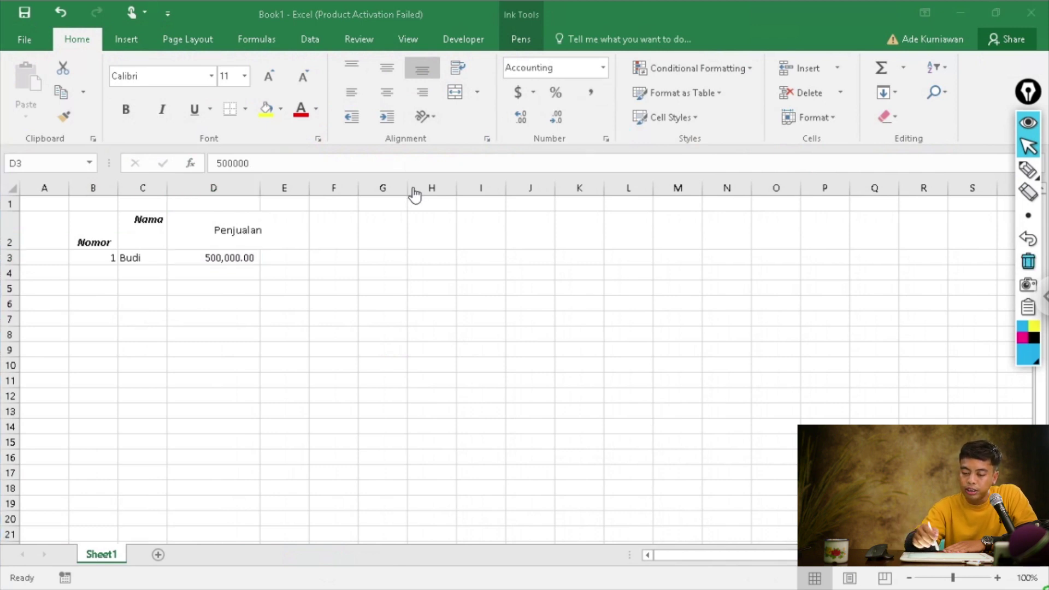
{"action": "left_click", "coordinate": [1028, 170]}
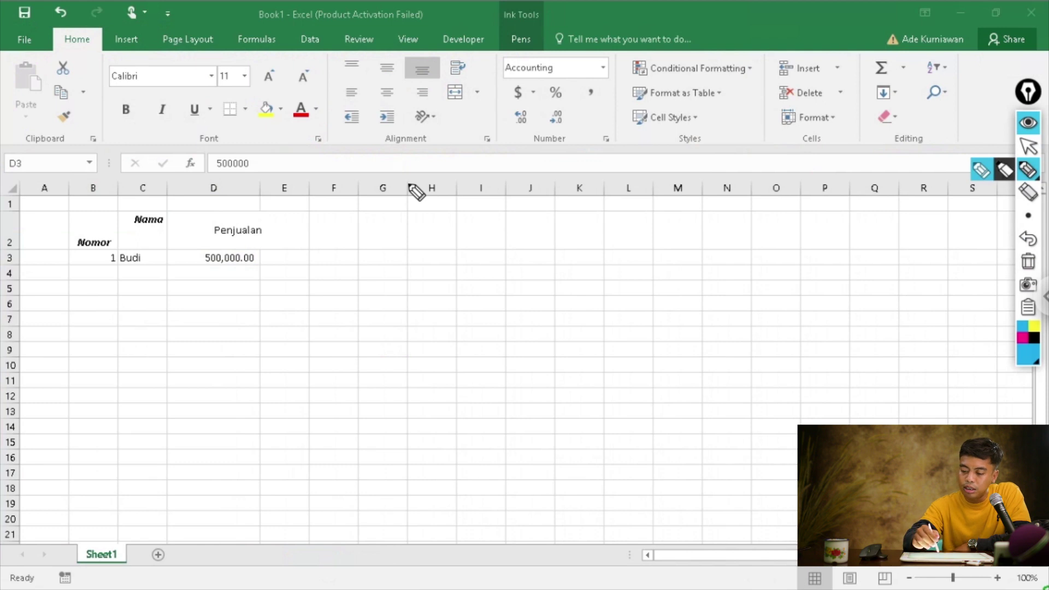
{"action": "mouse_move", "coordinate": [616, 131]}
{"action": "left_mouse_down"}
{"action": "mouse_move", "coordinate": [737, 156]}
{"action": "mouse_move", "coordinate": [771, 131]}
{"action": "left_mouse_up"}
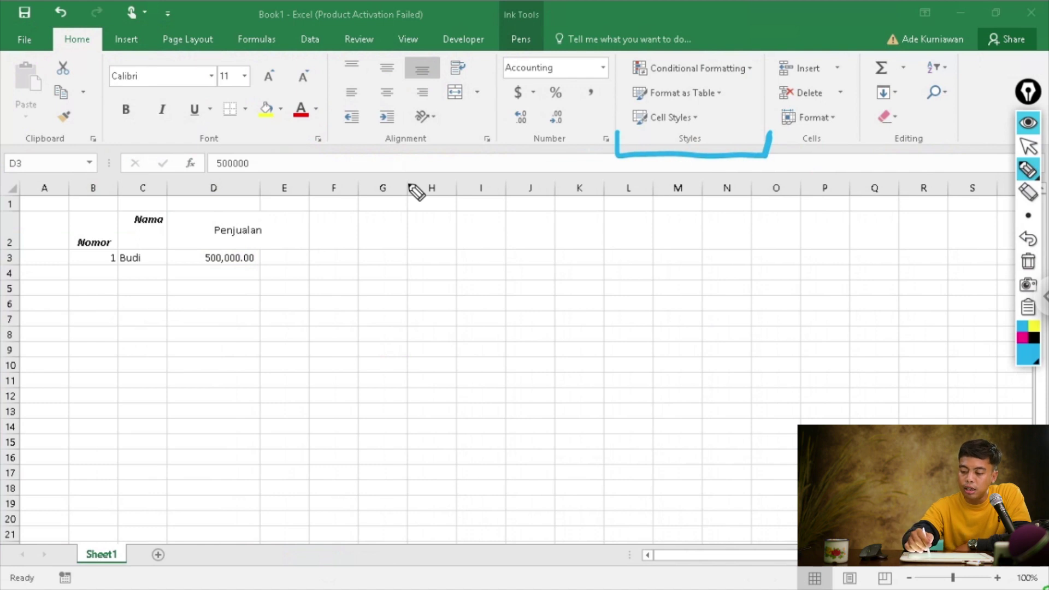
{"action": "mouse_move", "coordinate": [759, 46]}
{"action": "left_mouse_down"}
{"action": "mouse_move", "coordinate": [762, 82]}
{"action": "mouse_move", "coordinate": [650, 83]}
{"action": "mouse_move", "coordinate": [606, 49]}
{"action": "mouse_move", "coordinate": [757, 40]}
{"action": "left_mouse_up"}
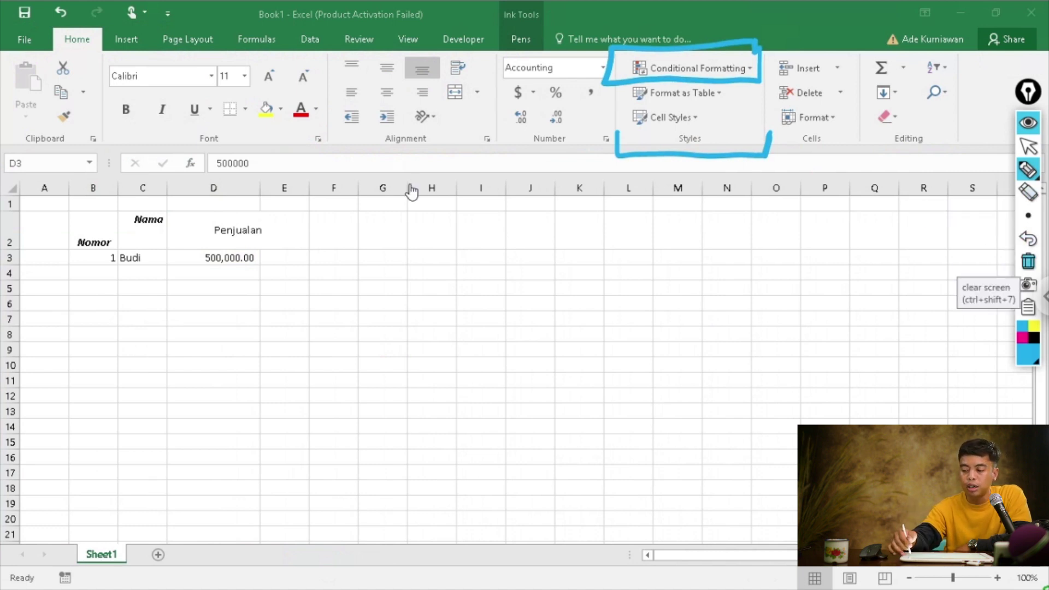
- Clear the ink around the Styles group and switch back to the cursor in the worksheet
{"action": "key", "text": "ctrl+shift+7"}
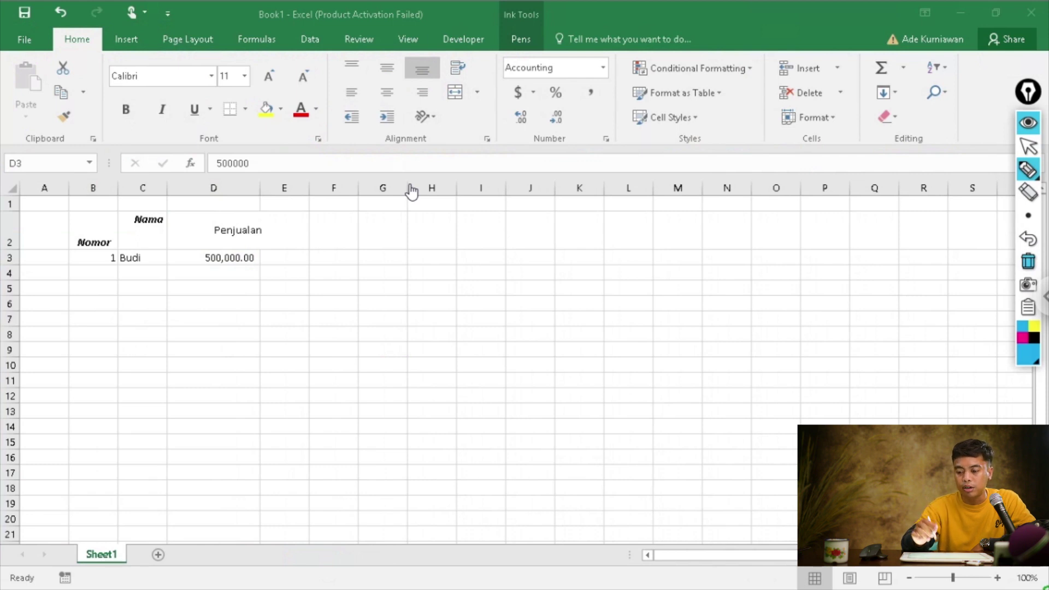
{"action": "left_click", "coordinate": [1027, 147]}
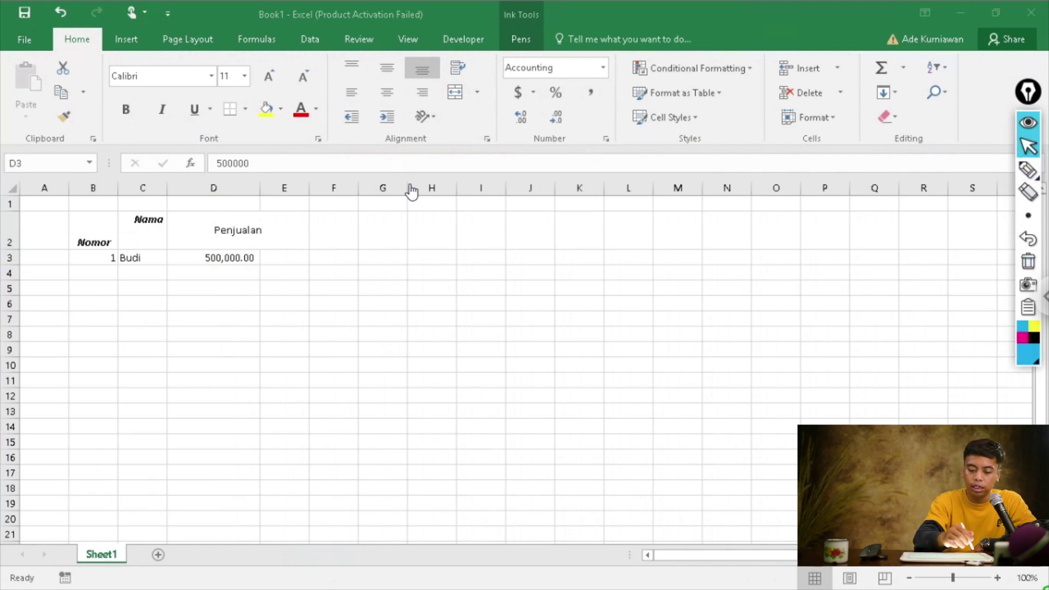
{"action": "left_click", "coordinate": [408, 185]}
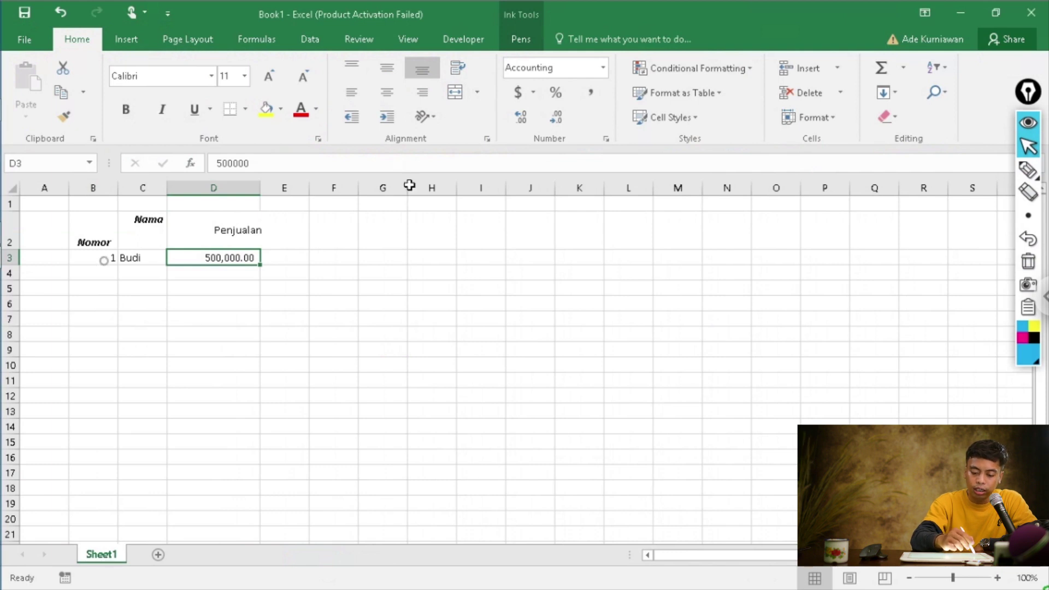
- Enter 2 in B4 and 3 in B5 below the first number in the Nomor column
{"action": "key", "text": "Left"}
{"action": "key", "text": "Left"}
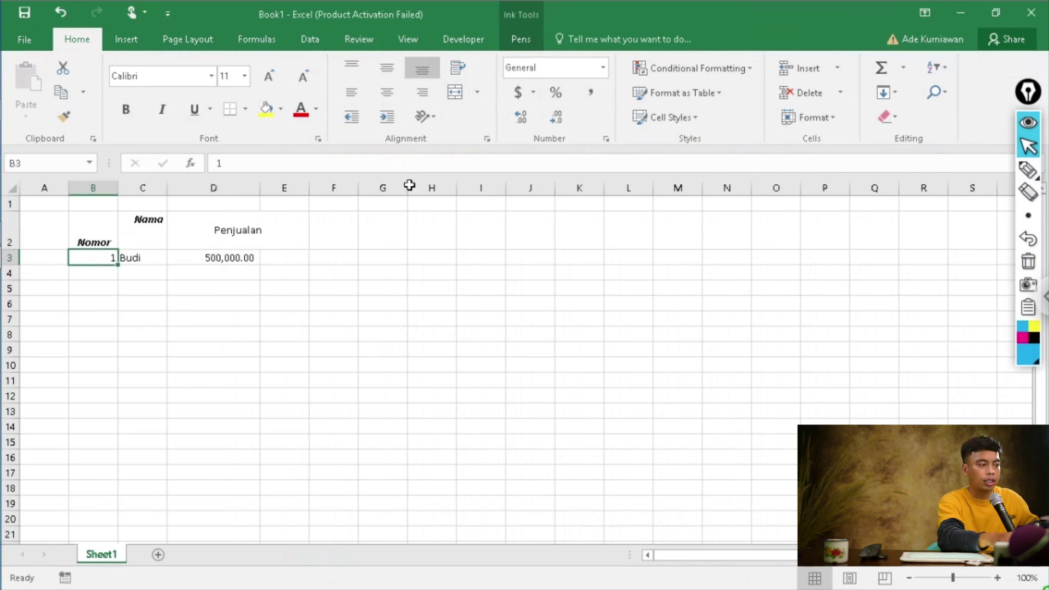
{"action": "key", "text": "Down"}
{"action": "type", "text": "2"}
{"action": "key", "text": "Return"}
{"action": "type", "text": "3"}
{"action": "key", "text": "Return"}
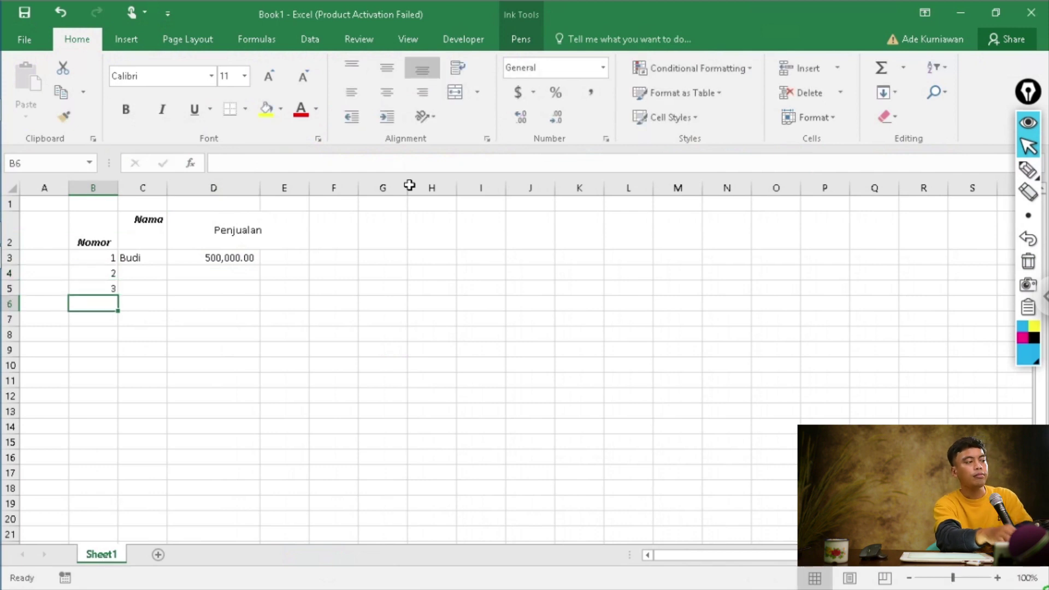
- Apply the green-yellow-red color scale conditional formatting to the numbers in B3:B5
{"action": "key", "text": "Up"}
{"action": "left_click_drag", "start_coordinate": [92, 258], "coordinate": [93, 289]}
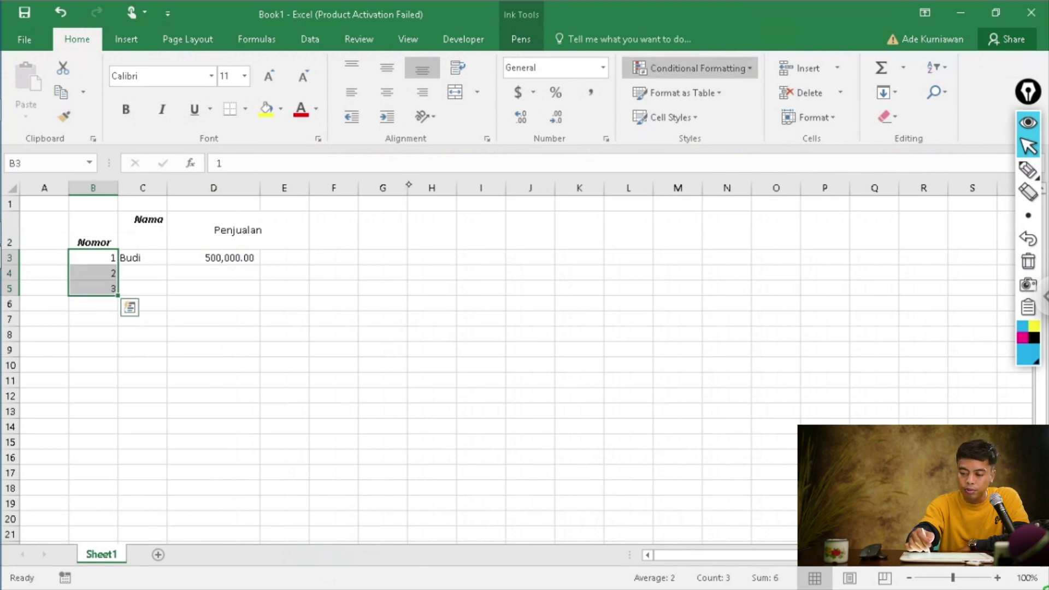
{"action": "left_click", "coordinate": [691, 68]}
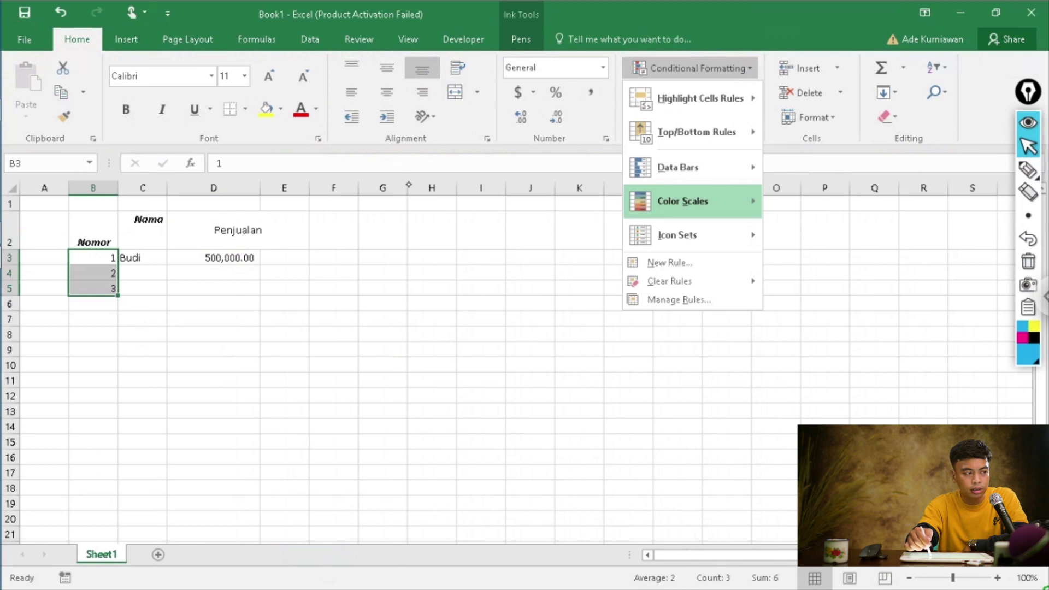
{"action": "mouse_move", "coordinate": [741, 203]}
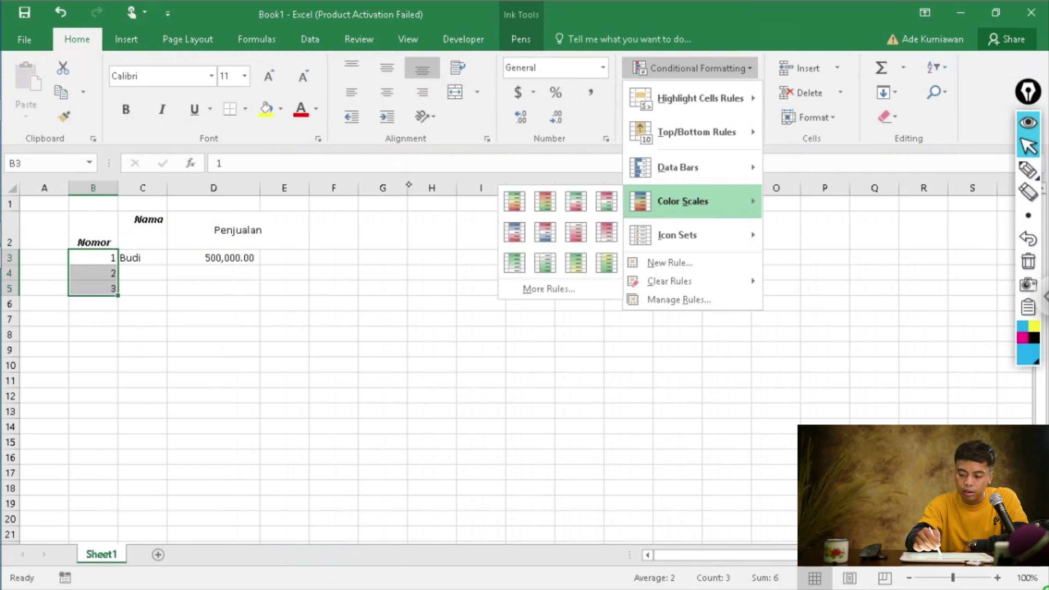
{"action": "left_click", "coordinate": [514, 201]}
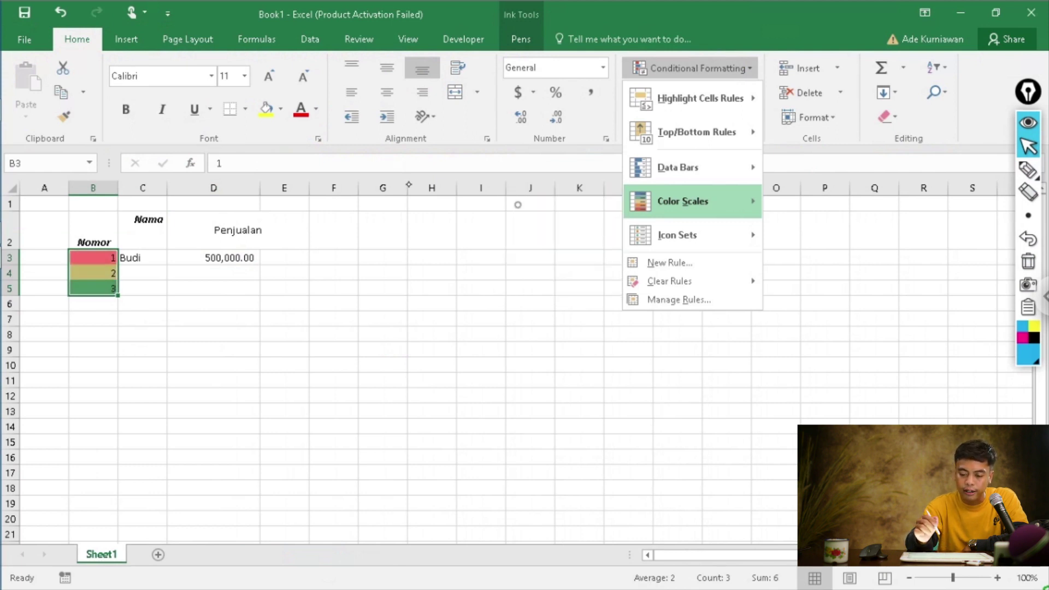
{"action": "left_click", "coordinate": [213, 395]}
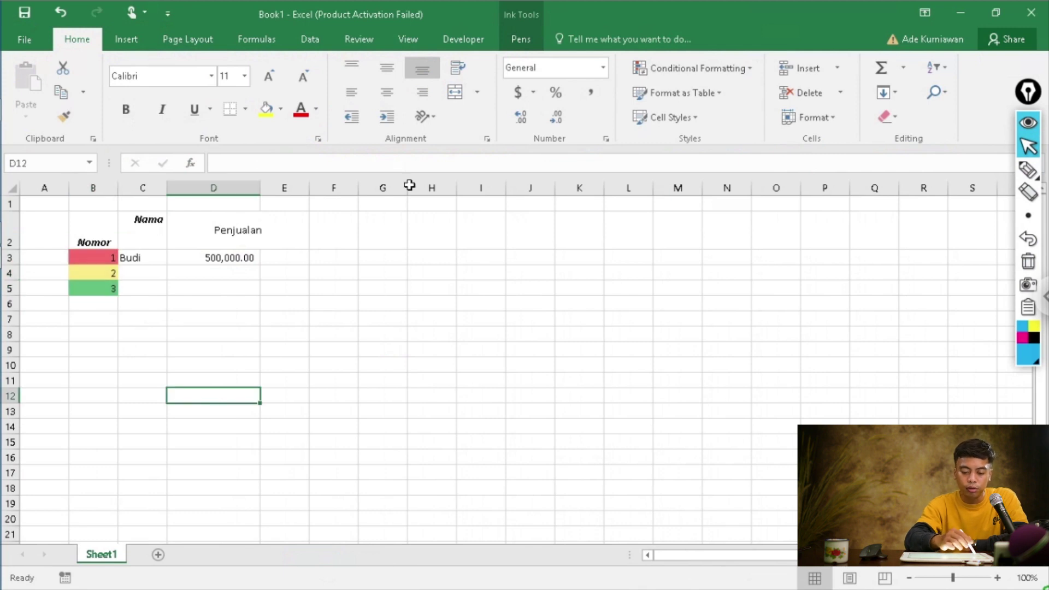
- Change the number in B3 to 5 to test the color scale
{"action": "left_click", "coordinate": [93, 257]}
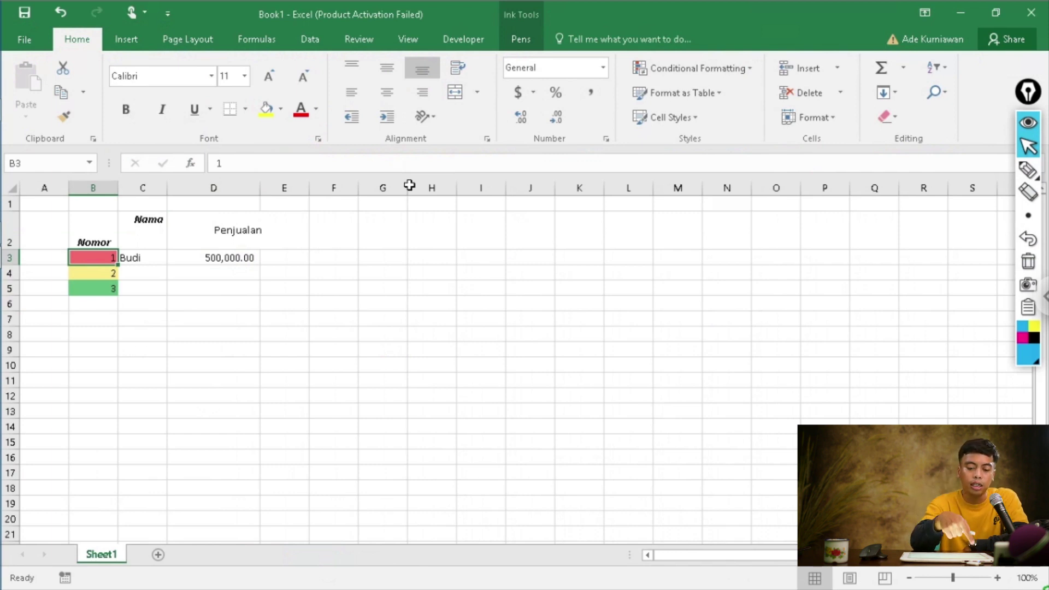
{"action": "type", "text": "5"}
{"action": "key", "text": "Return"}
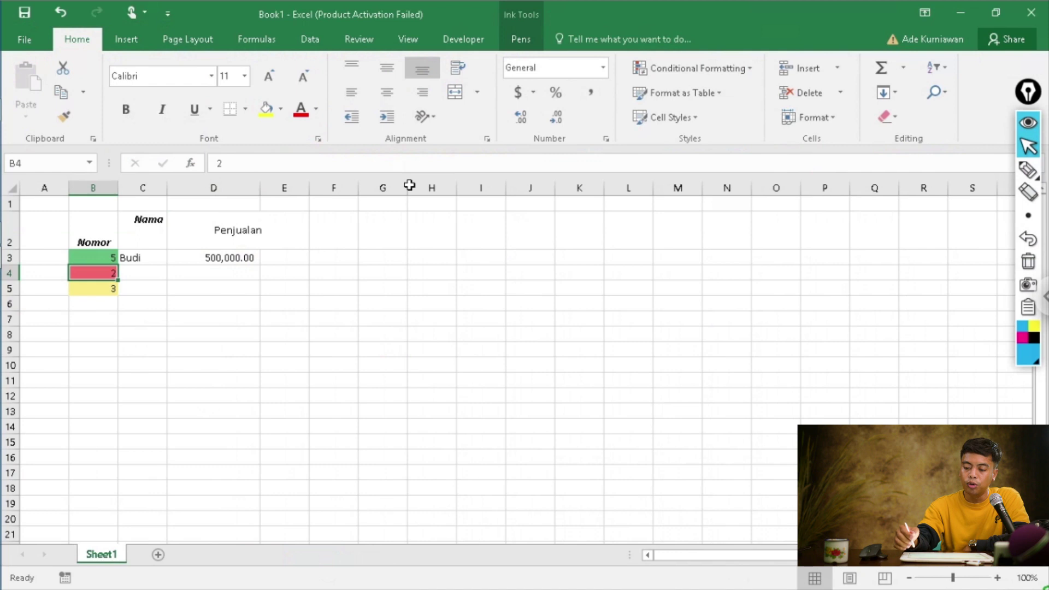
- Format the Nomor, Nama and Penjualan data as a table with the orange bordered light table style
{"action": "left_click", "coordinate": [156, 259]}
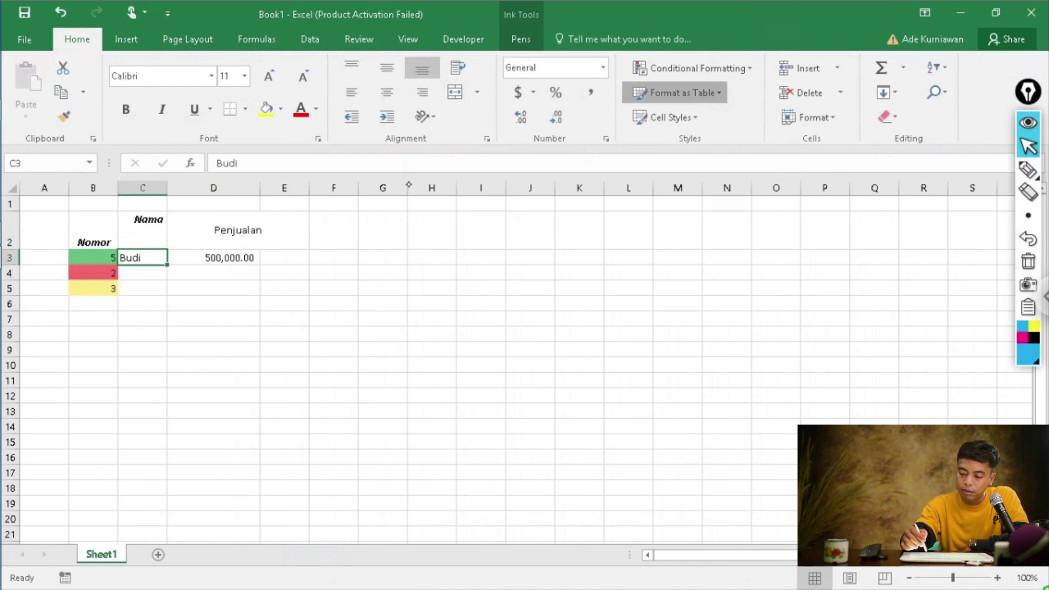
{"action": "left_click", "coordinate": [720, 93]}
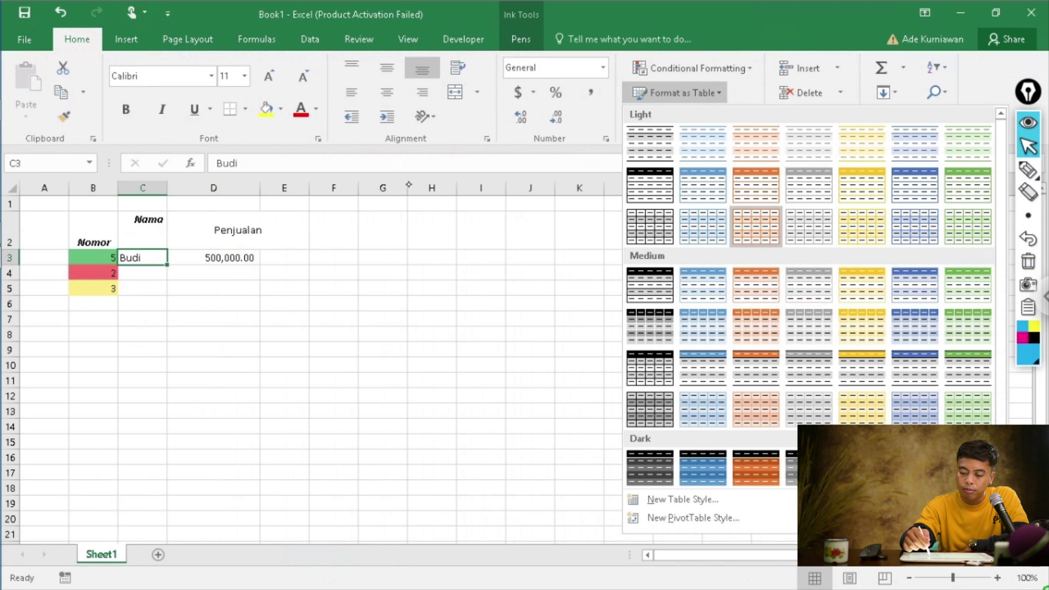
{"action": "left_click", "coordinate": [756, 224]}
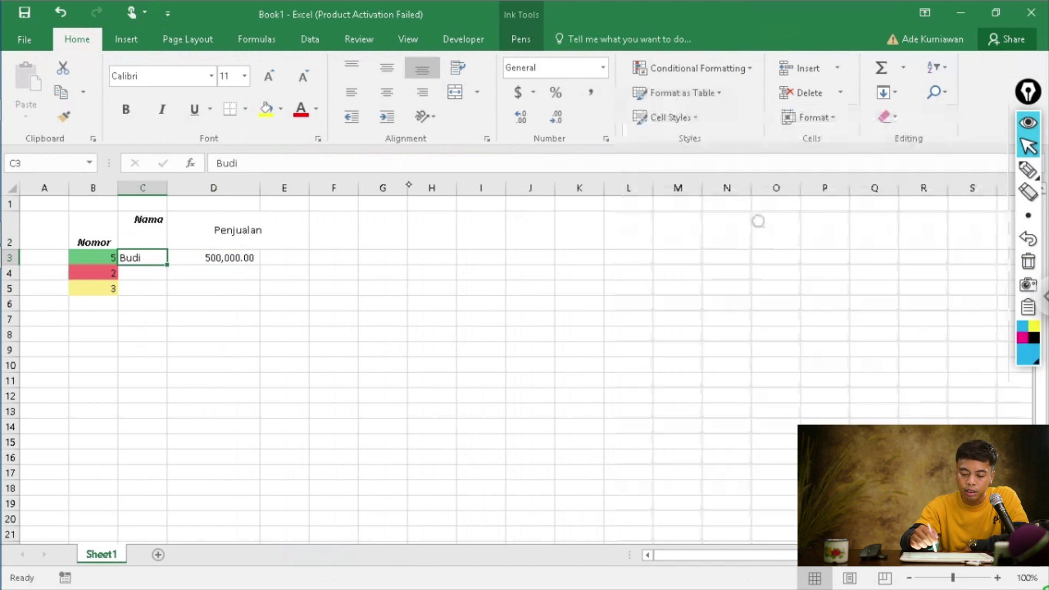
{"action": "left_click", "coordinate": [215, 450]}
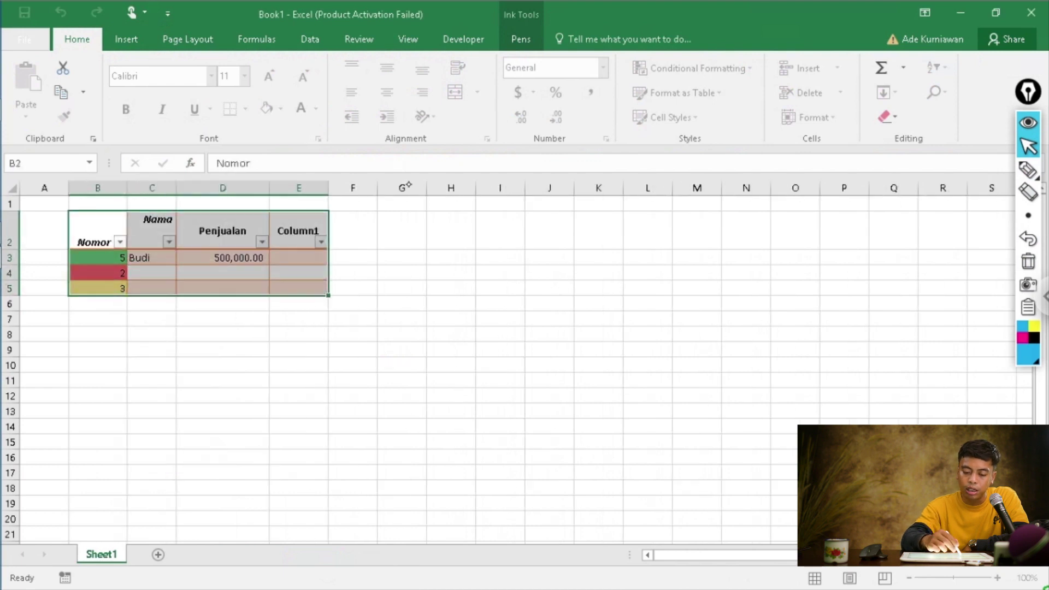
- Sort the table by the Nomor column from smallest to largest
{"action": "left_click", "coordinate": [402, 426]}
{"action": "left_click", "coordinate": [120, 242]}
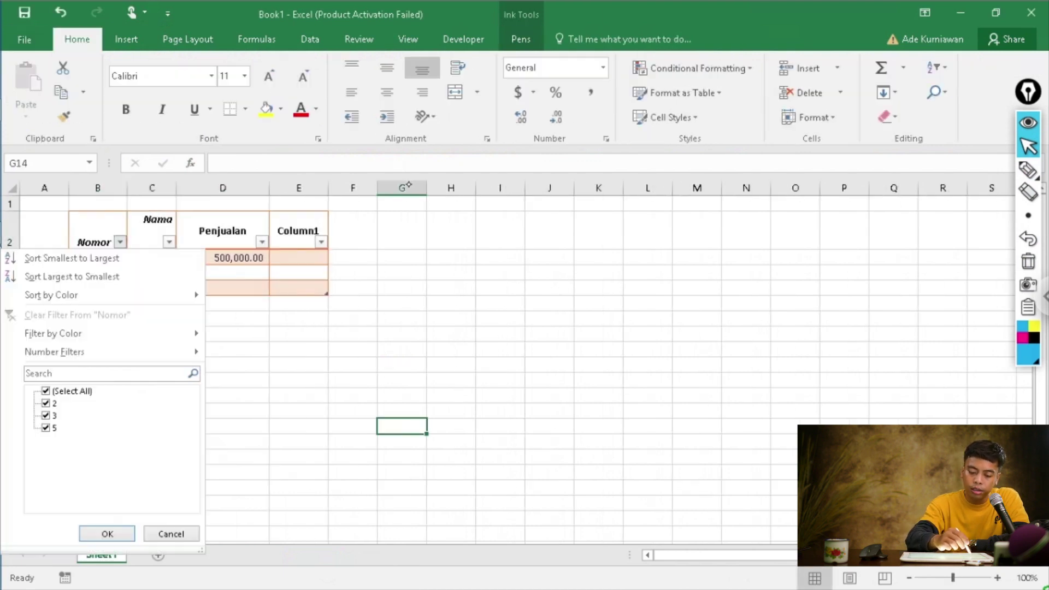
{"action": "left_click", "coordinate": [71, 258]}
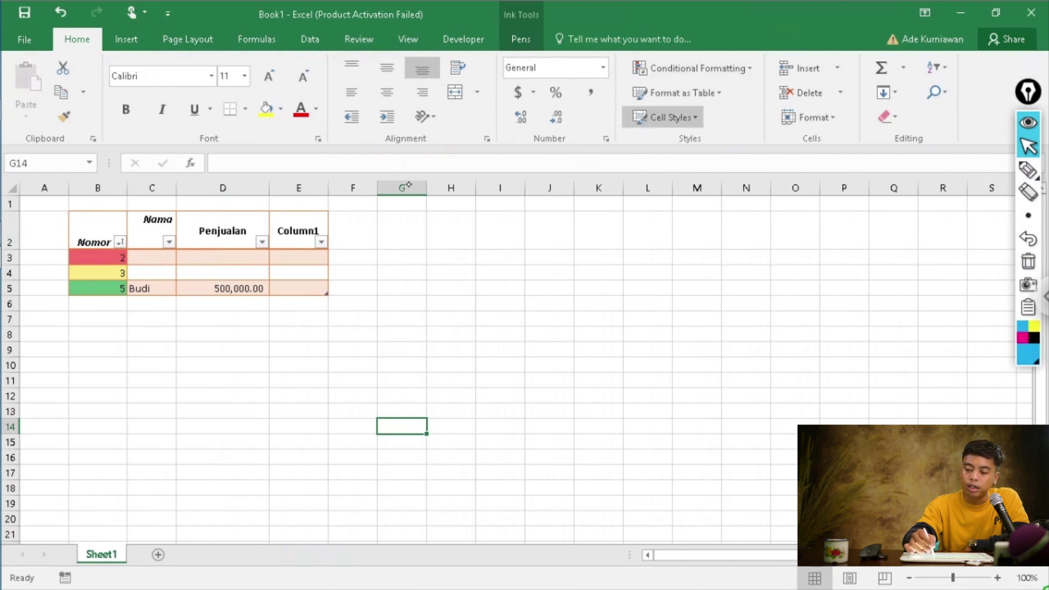
- Apply the 40% - Accent3 cell style to the sales amount in D5
{"action": "left_click", "coordinate": [222, 289]}
{"action": "left_click", "coordinate": [662, 117]}
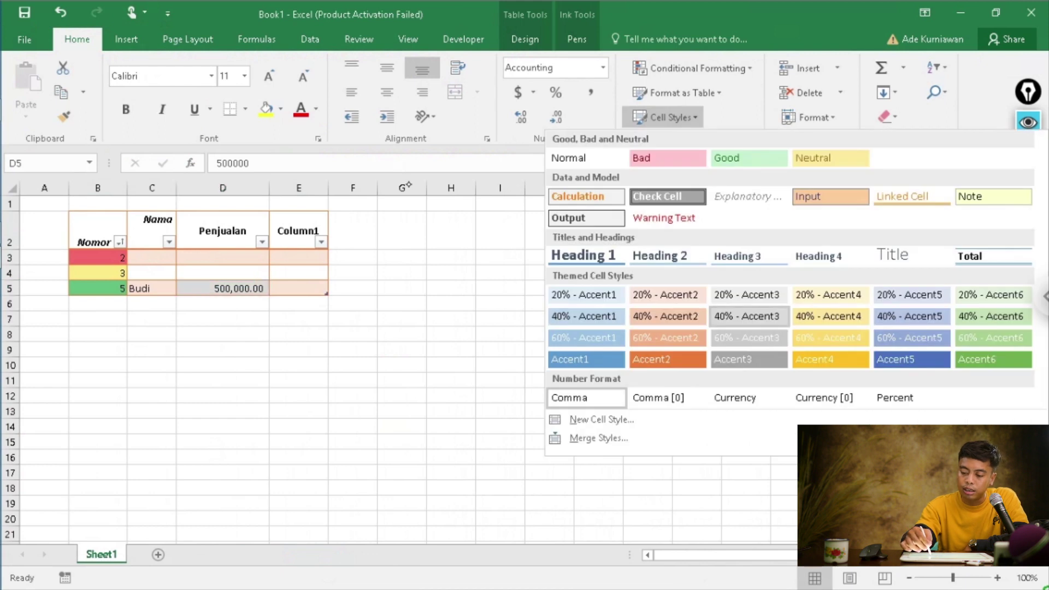
{"action": "left_click", "coordinate": [741, 319]}
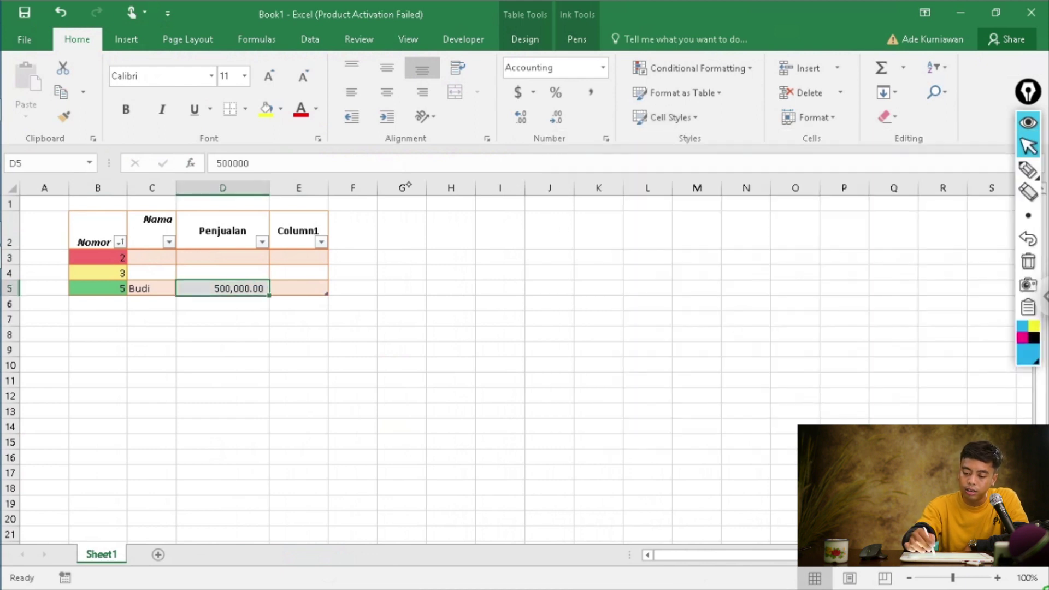
{"action": "left_click", "coordinate": [517, 317]}
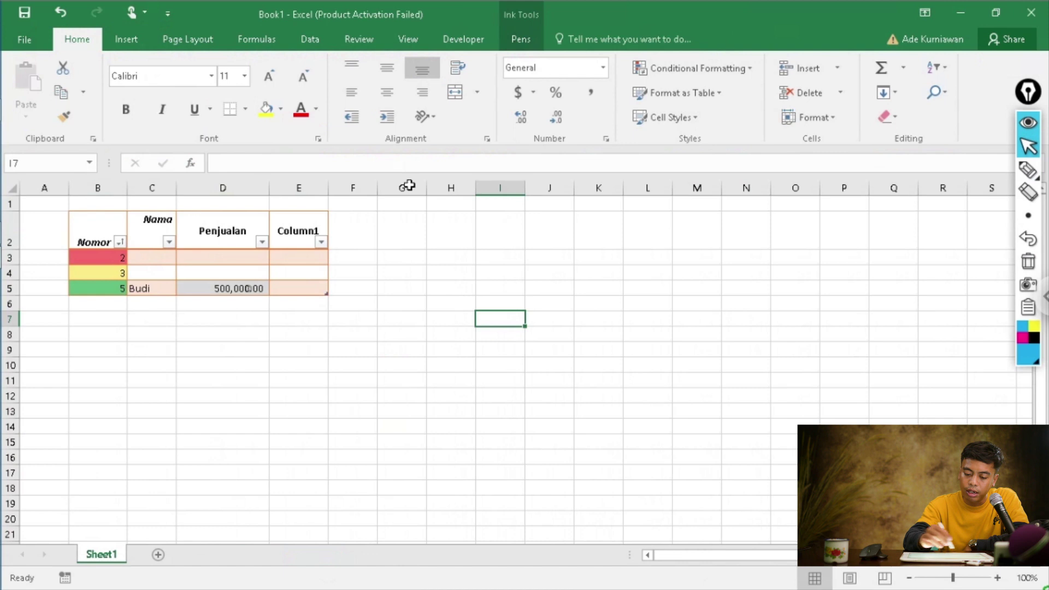
{"action": "left_click", "coordinate": [222, 288]}
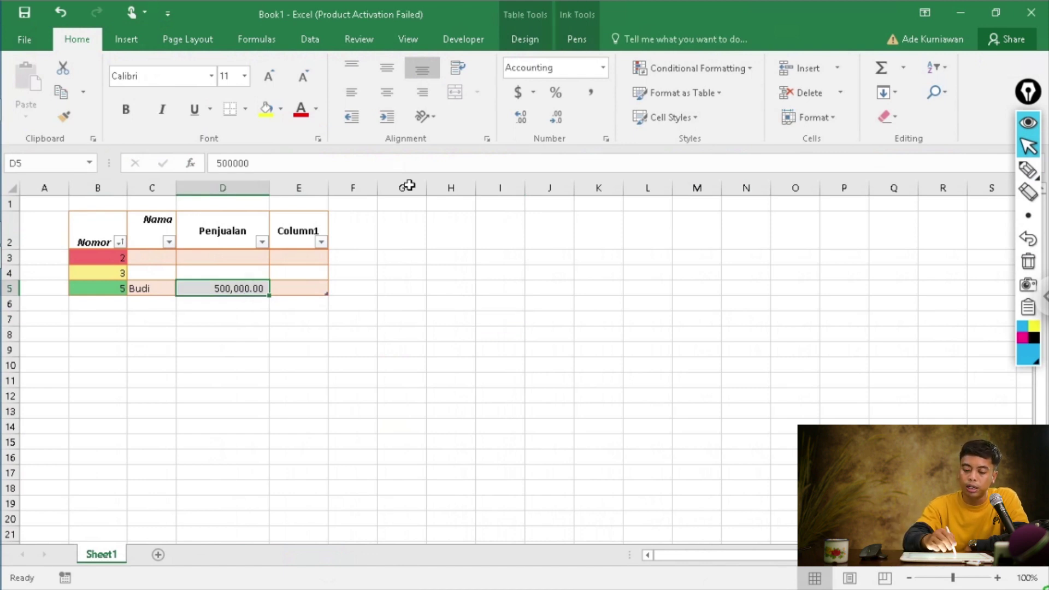
- Remove the empty Column1 column from the table
{"action": "left_click", "coordinate": [391, 291]}
{"action": "left_click", "coordinate": [299, 272]}
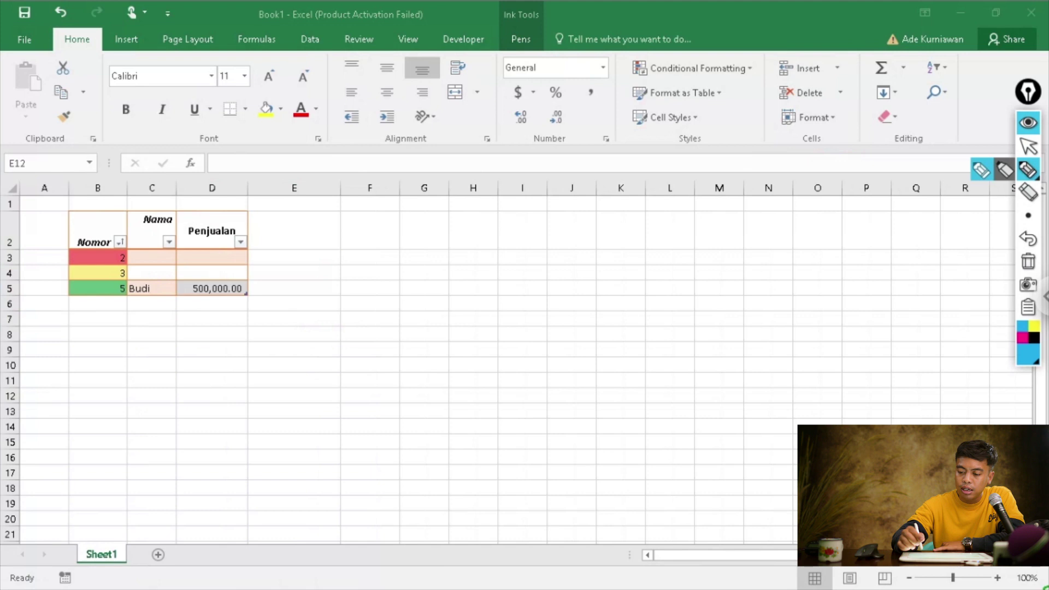
- Mark the Cells group and its Insert, Delete and Format commands with blue ink, and return to the cursor
{"action": "mouse_move", "coordinate": [763, 122]}
{"action": "left_mouse_down"}
{"action": "mouse_move", "coordinate": [808, 145]}
{"action": "mouse_move", "coordinate": [862, 118]}
{"action": "left_mouse_up"}
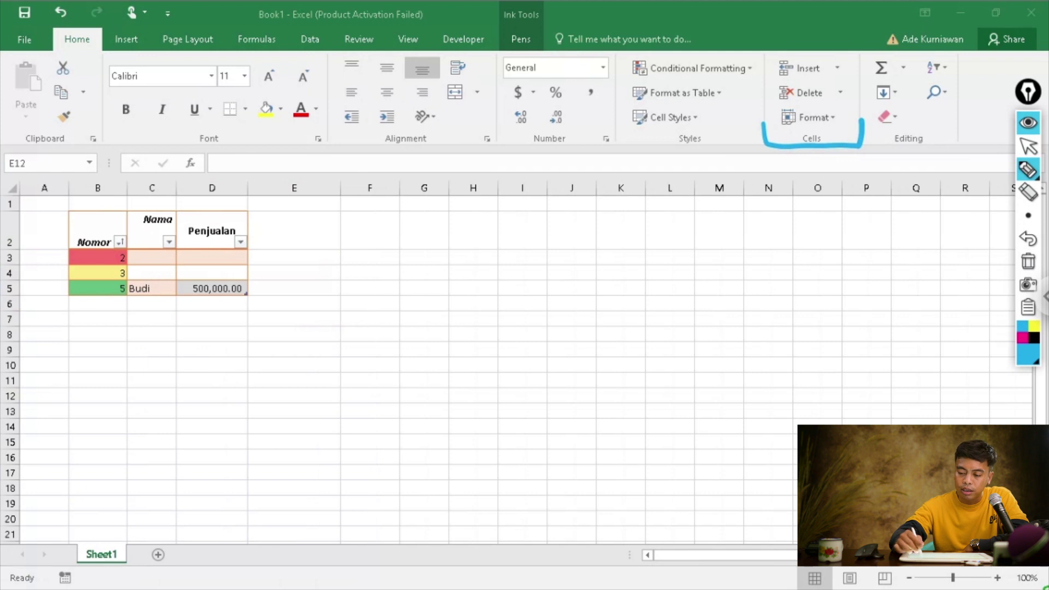
{"action": "mouse_move", "coordinate": [848, 39]}
{"action": "left_mouse_down"}
{"action": "mouse_move", "coordinate": [847, 81]}
{"action": "mouse_move", "coordinate": [836, 82]}
{"action": "left_mouse_up"}
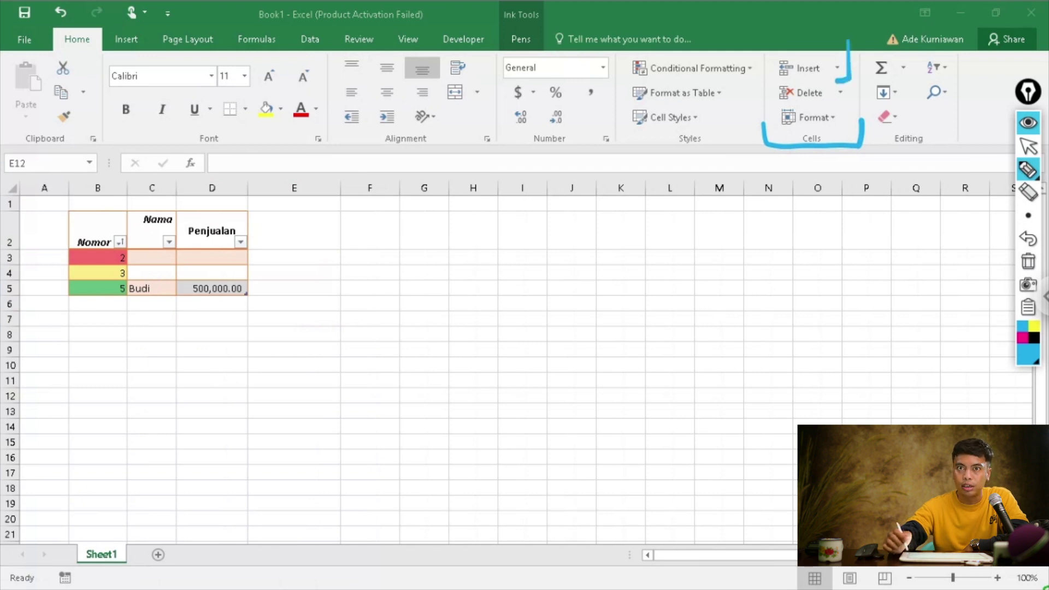
{"action": "left_click_drag", "start_coordinate": [756, 81], "coordinate": [764, 105]}
{"action": "left_click_drag", "start_coordinate": [854, 106], "coordinate": [841, 133]}
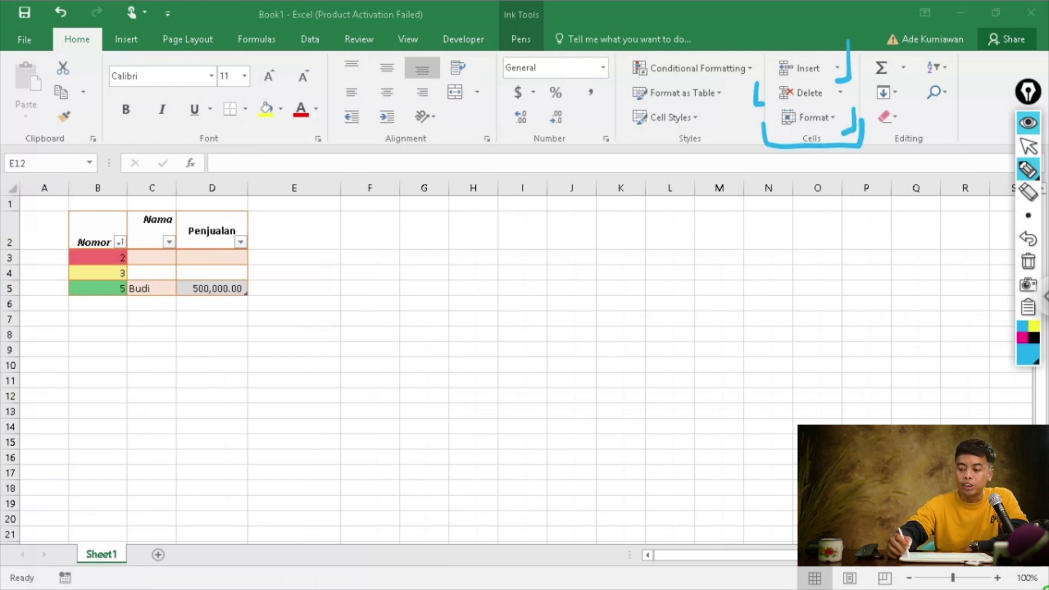
{"action": "left_click", "coordinate": [1028, 146]}
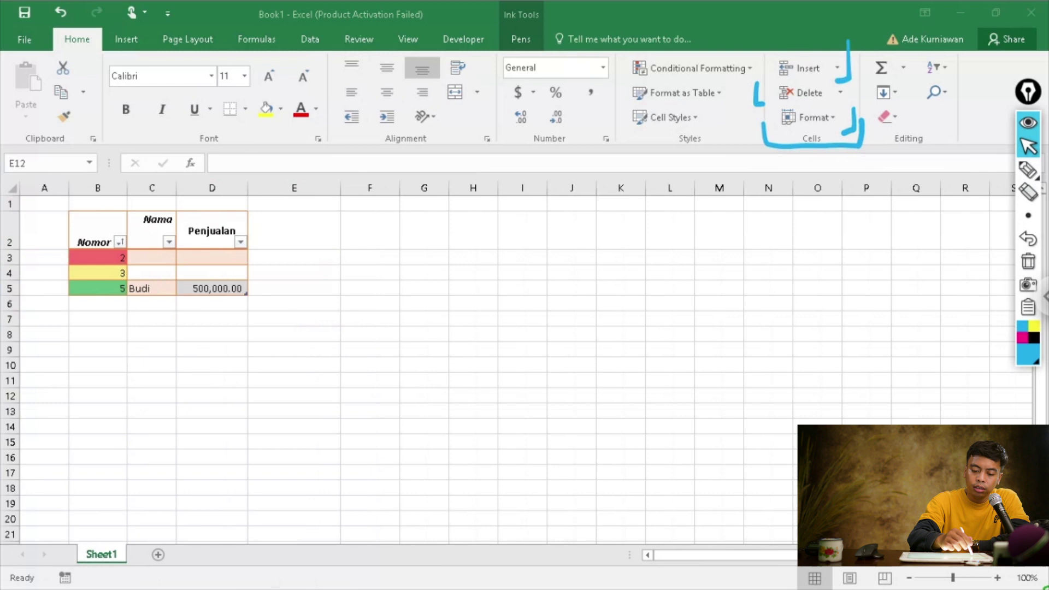
- Insert a sheet row at C4, between the rows numbered 2 and 3, and look over its cells
{"action": "left_click", "coordinate": [152, 274]}
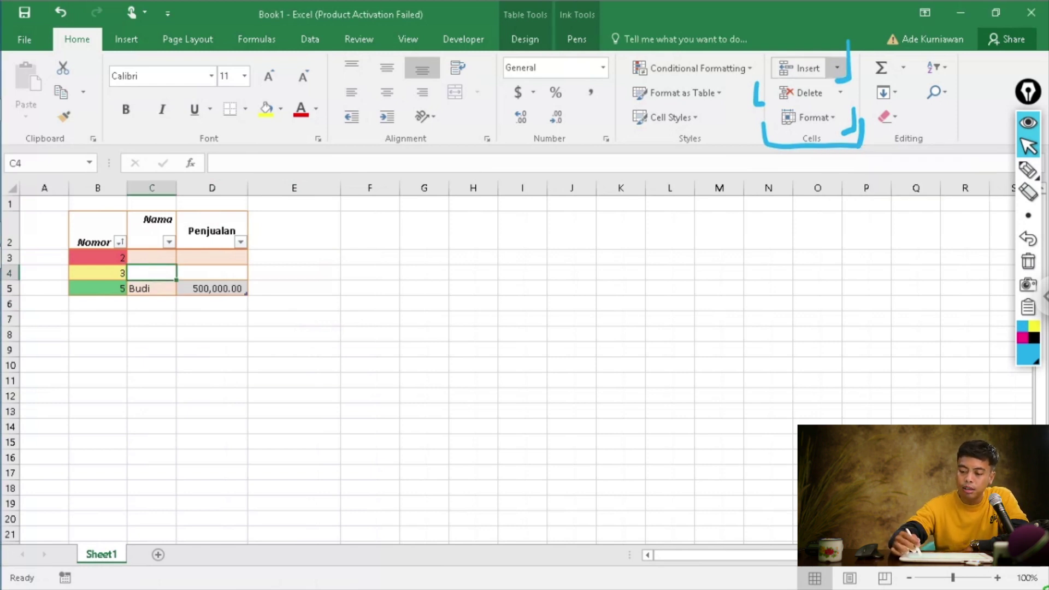
{"action": "left_click", "coordinate": [836, 68]}
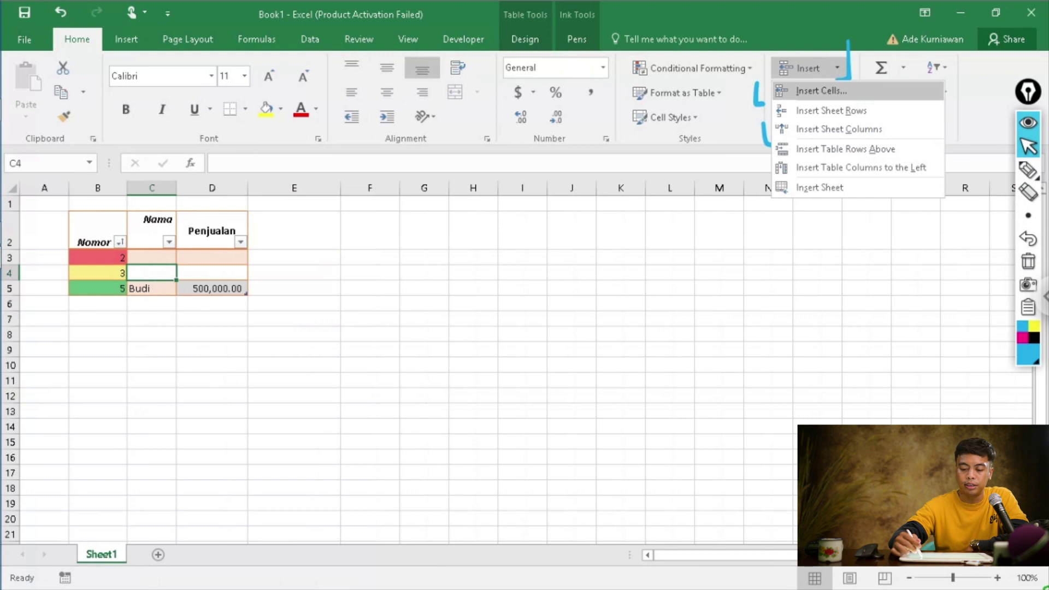
{"action": "left_click", "coordinate": [831, 110]}
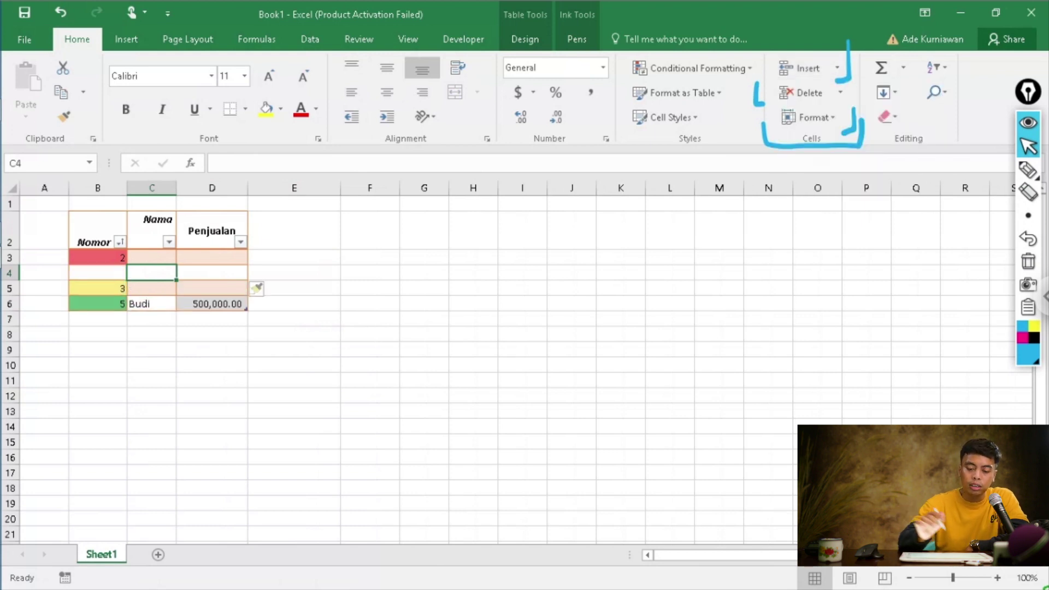
{"action": "left_click", "coordinate": [199, 273]}
{"action": "left_click", "coordinate": [152, 273]}
{"action": "left_click", "coordinate": [104, 273]}
- Insert a second sheet row at C4, above the blank table row
{"action": "left_click", "coordinate": [154, 273]}
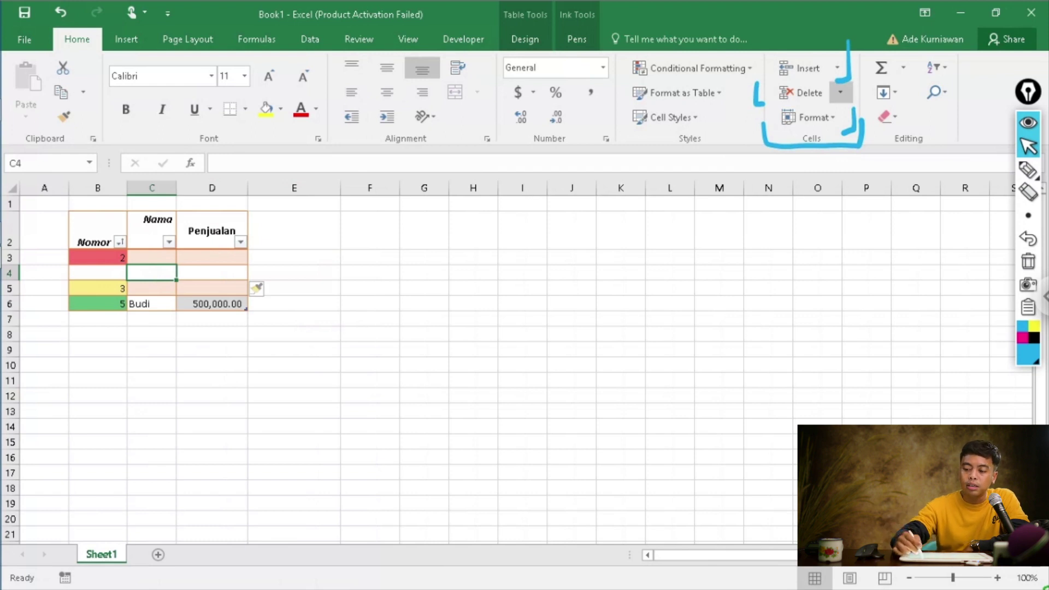
{"action": "left_click", "coordinate": [836, 68]}
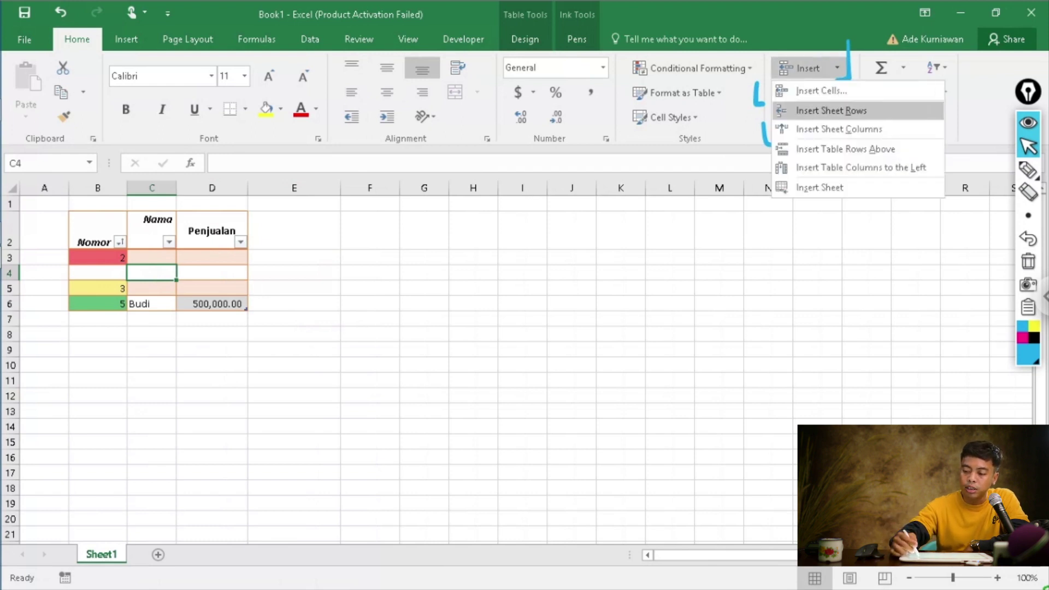
{"action": "left_click", "coordinate": [831, 110]}
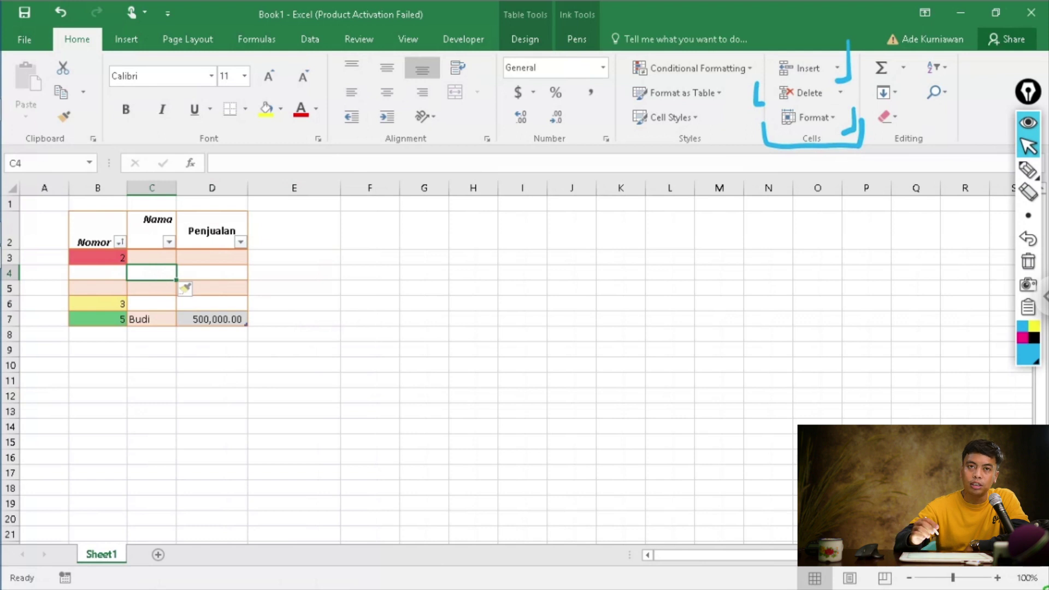
- Highlight row 4 from column A to R and the cells B4:B5 to examine the inserted rows
{"action": "left_click_drag", "start_coordinate": [44, 273], "coordinate": [964, 272]}
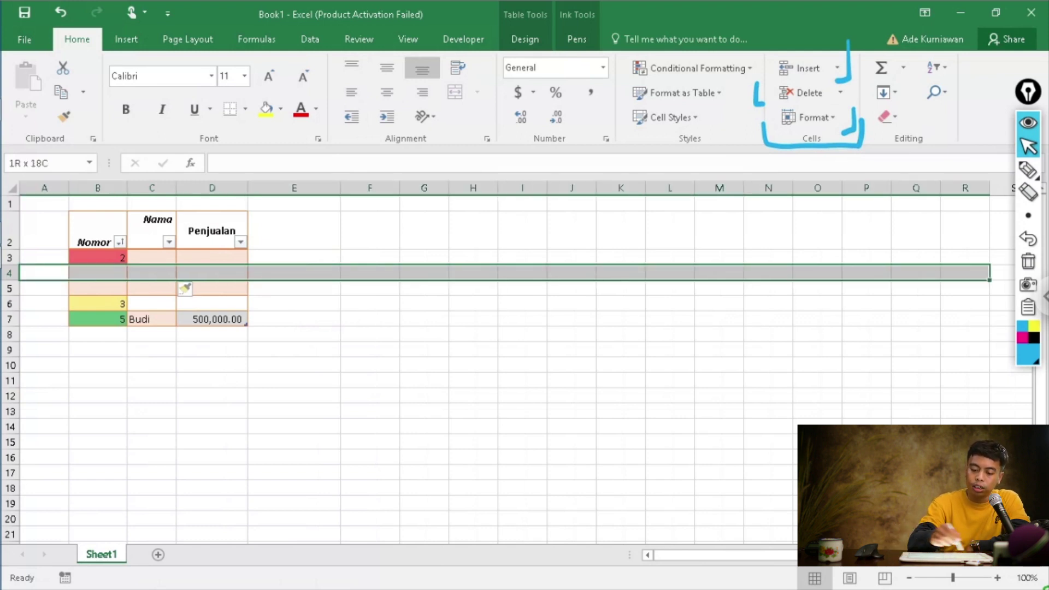
{"action": "left_click", "coordinate": [294, 364]}
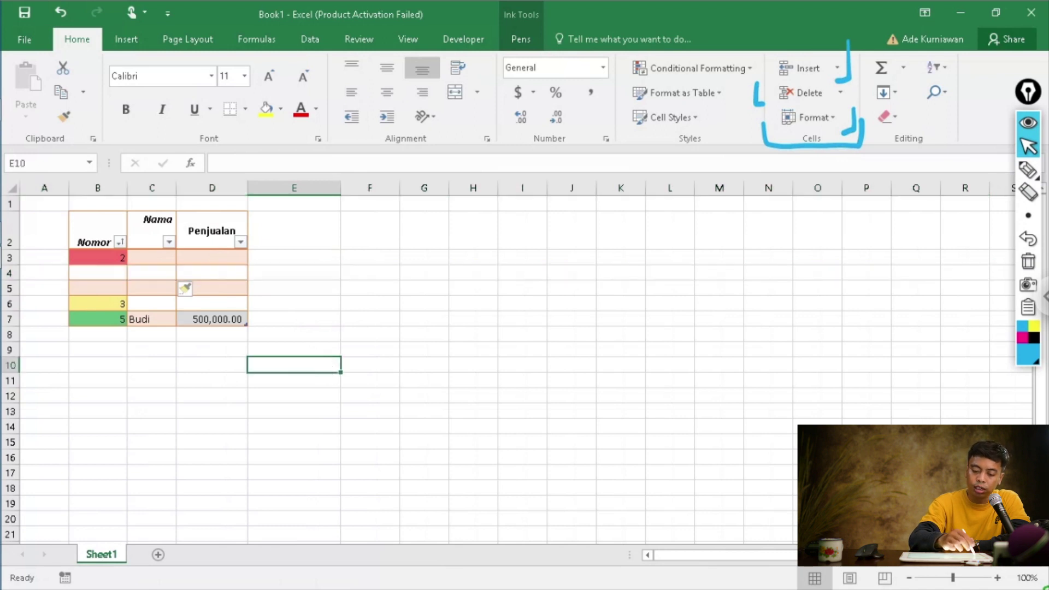
{"action": "left_click_drag", "start_coordinate": [98, 272], "coordinate": [98, 288]}
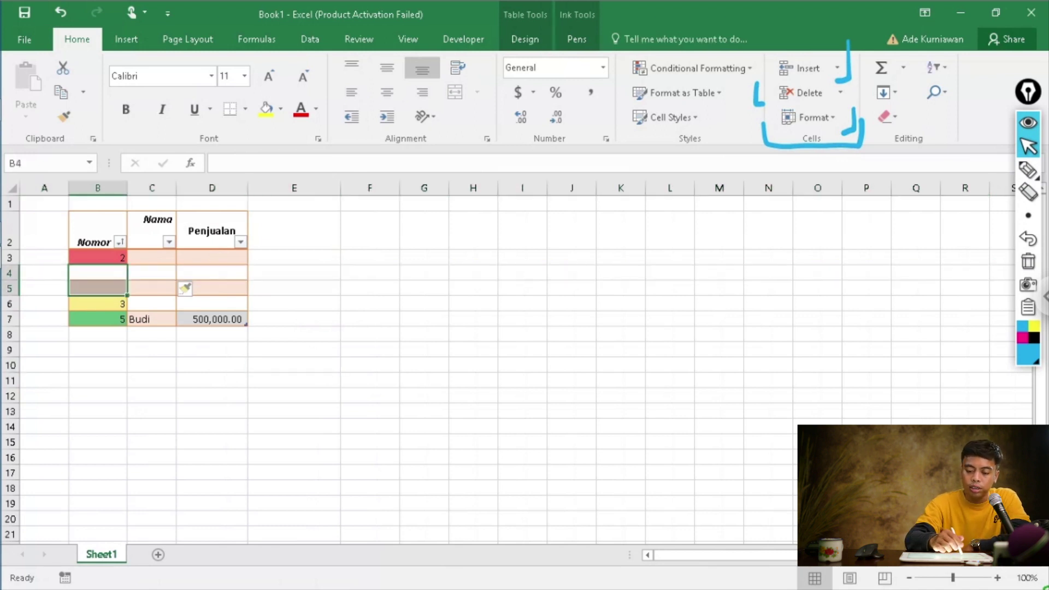
- Compare the insert options for E4 outside the table with those for C4 inside it
{"action": "left_click", "coordinate": [297, 270]}
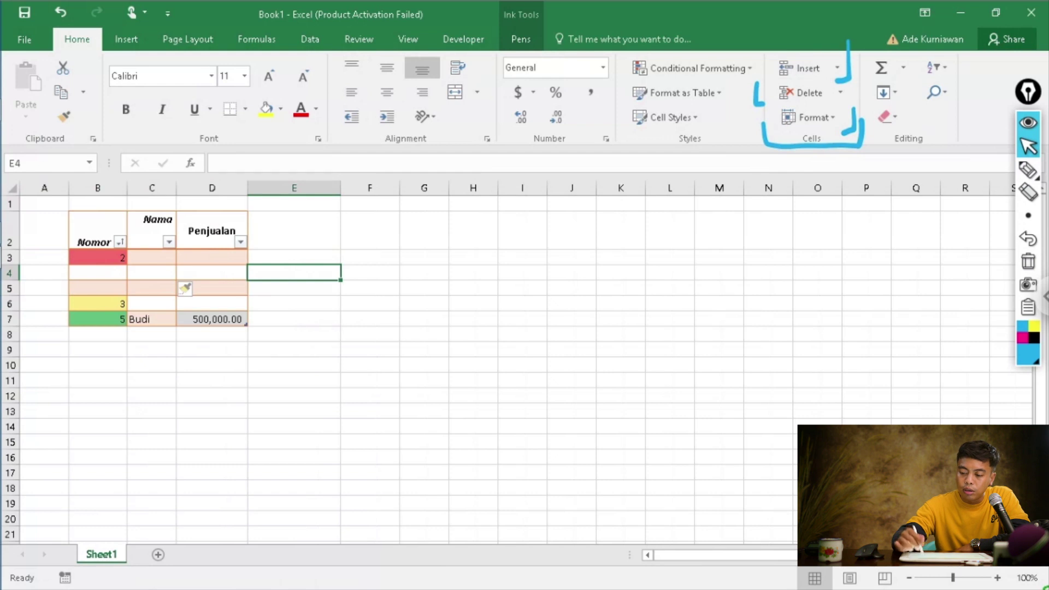
{"action": "left_click", "coordinate": [837, 68]}
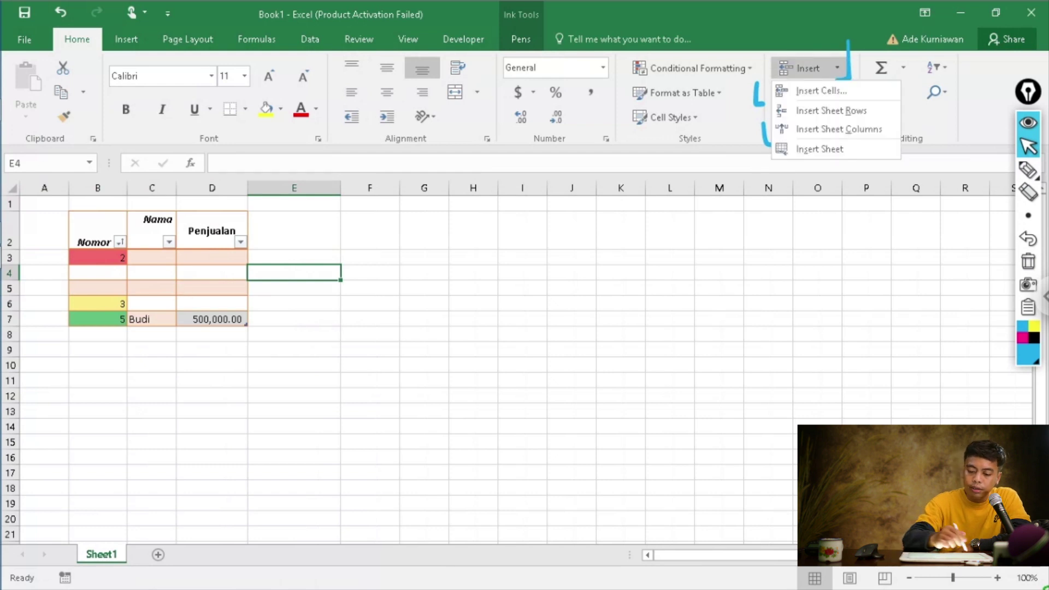
{"action": "left_click", "coordinate": [769, 257]}
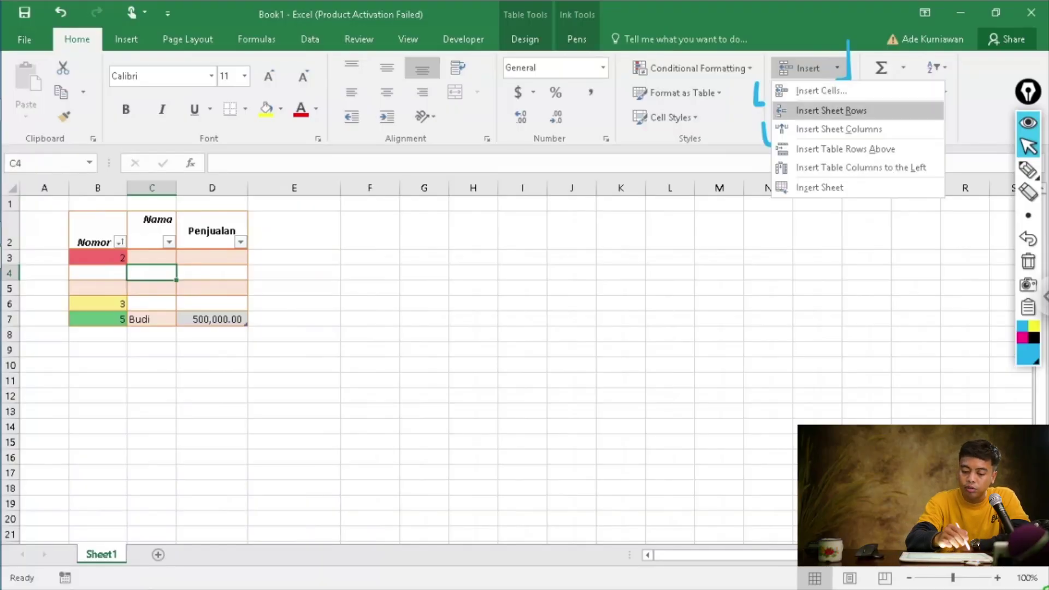
{"action": "left_click", "coordinate": [206, 280]}
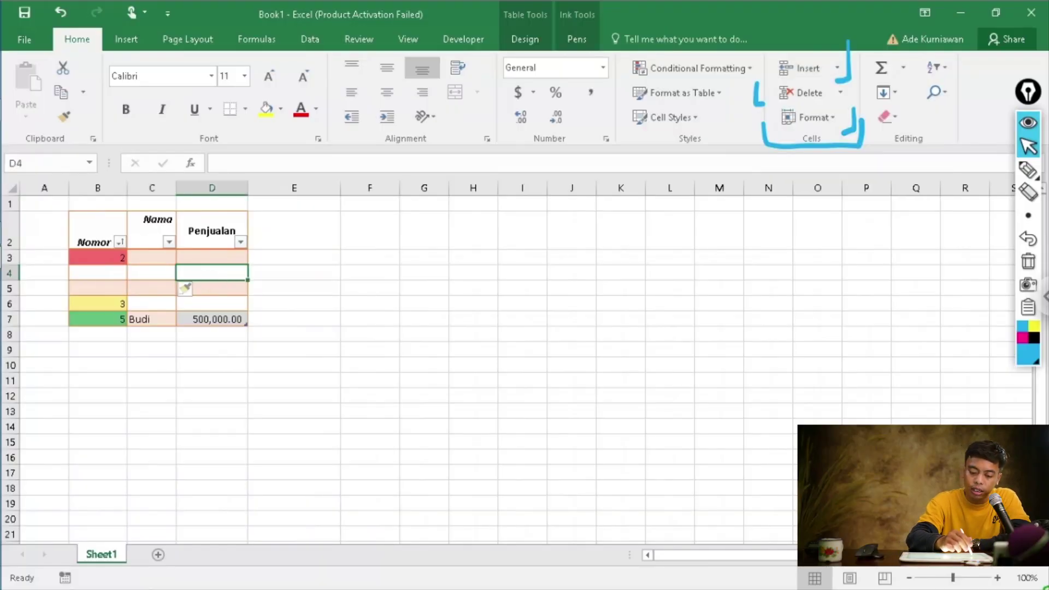
- Insert a table column to the left of the Nama column, using the cells C3:C7
{"action": "left_click_drag", "start_coordinate": [151, 257], "coordinate": [152, 303]}
{"action": "left_click", "coordinate": [159, 282]}
{"action": "left_click_drag", "start_coordinate": [151, 257], "coordinate": [152, 318]}
{"action": "left_click", "coordinate": [837, 68]}
{"action": "left_click", "coordinate": [814, 166]}
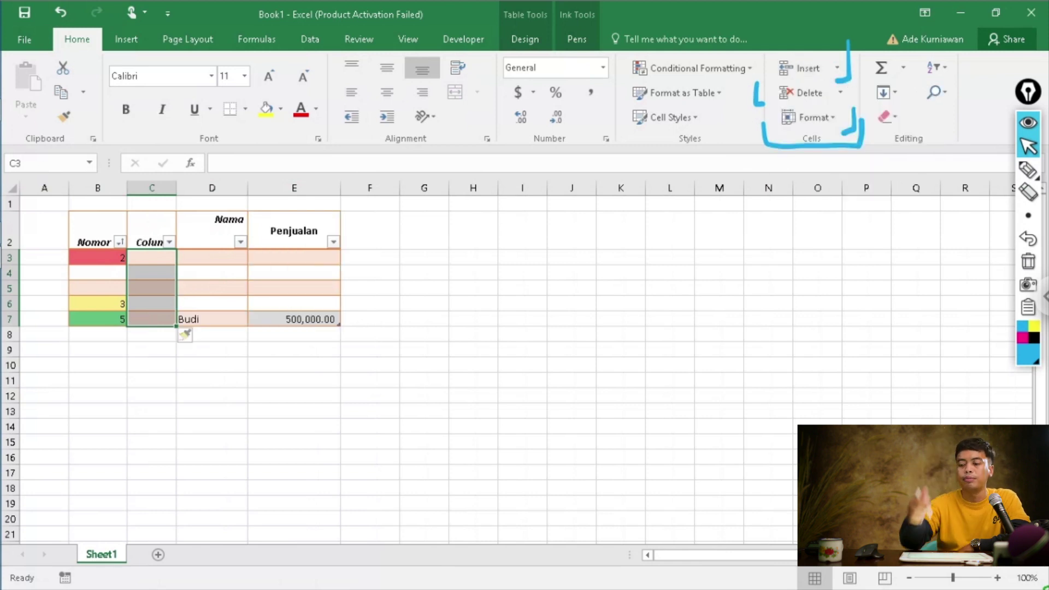
{"action": "left_click", "coordinate": [294, 364]}
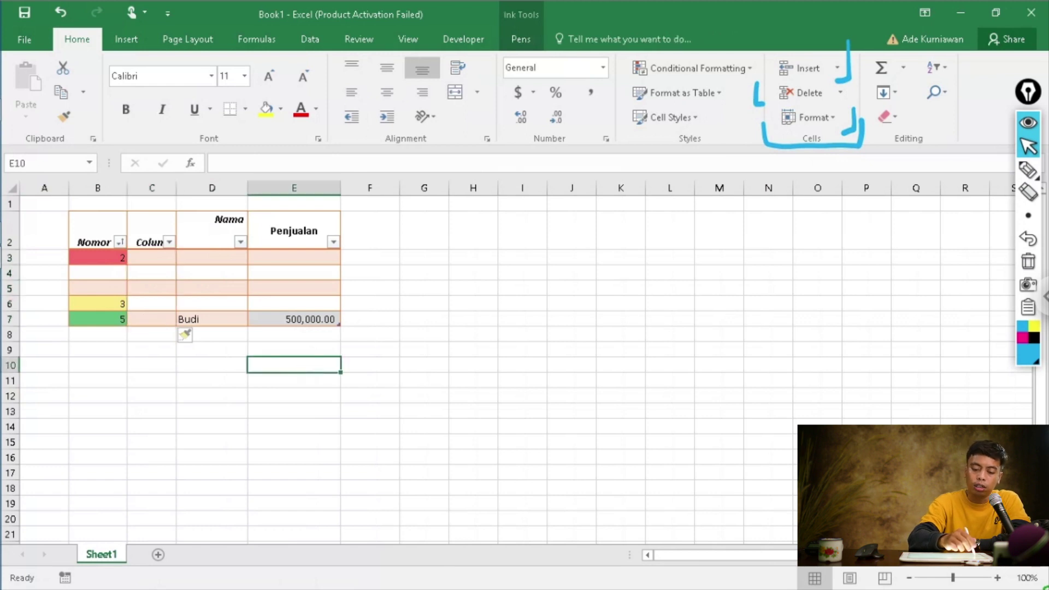
- Insert blank cells across the table at B5:E5, above the row numbered 3
{"action": "left_click_drag", "start_coordinate": [98, 288], "coordinate": [294, 288]}
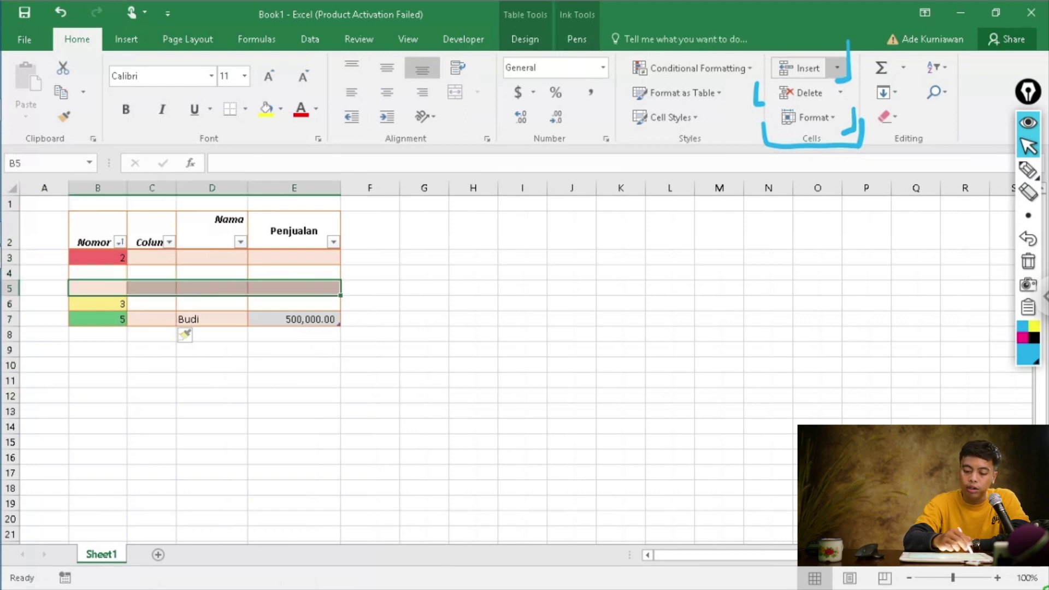
{"action": "left_click", "coordinate": [837, 68]}
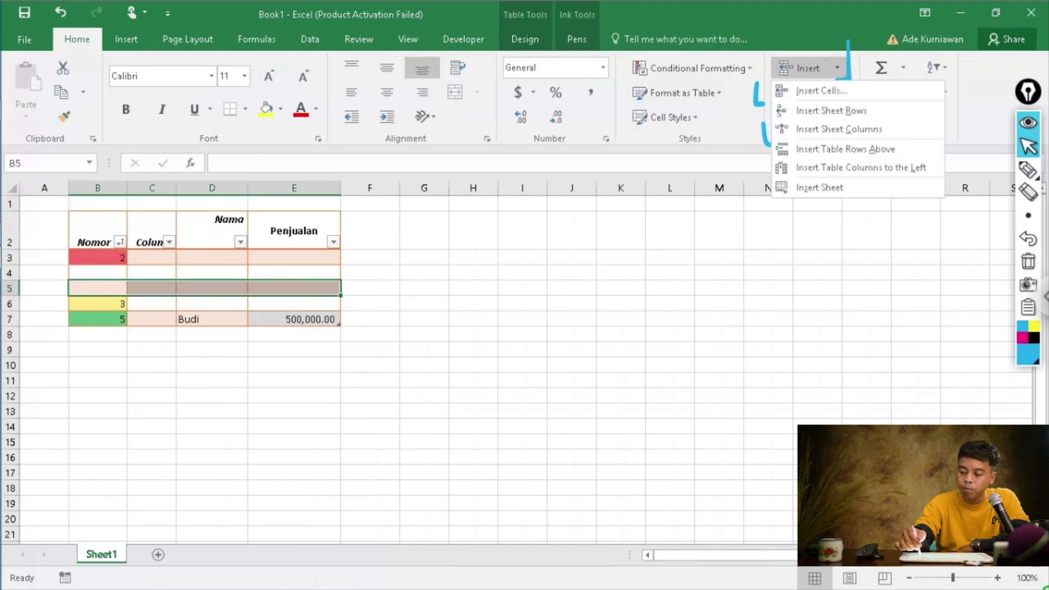
{"action": "left_click", "coordinate": [821, 91]}
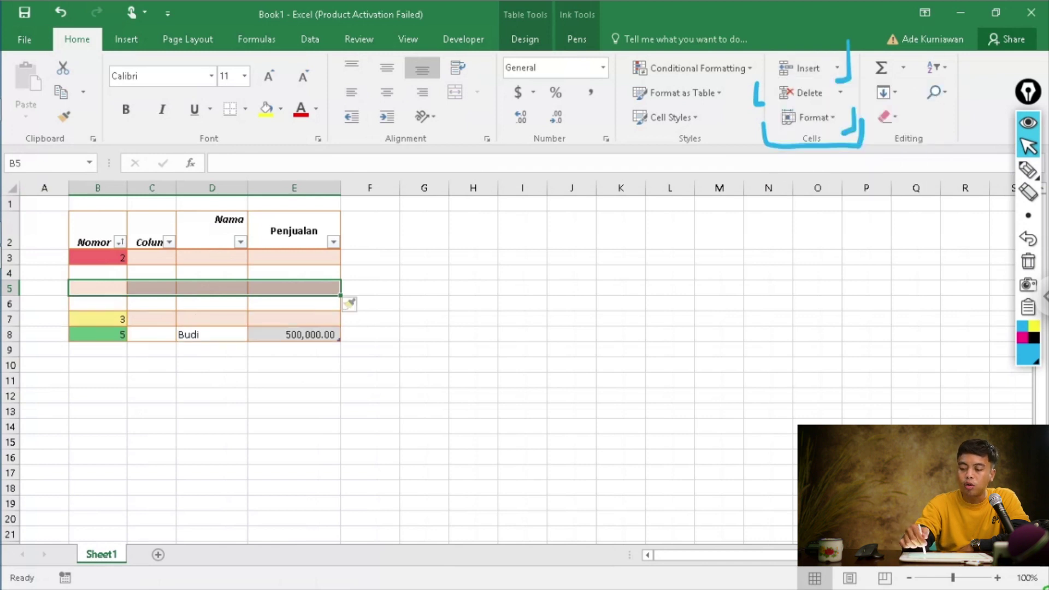
{"action": "left_click", "coordinate": [817, 230]}
- Insert a sheet row at D5 inside the table
{"action": "left_click", "coordinate": [212, 288]}
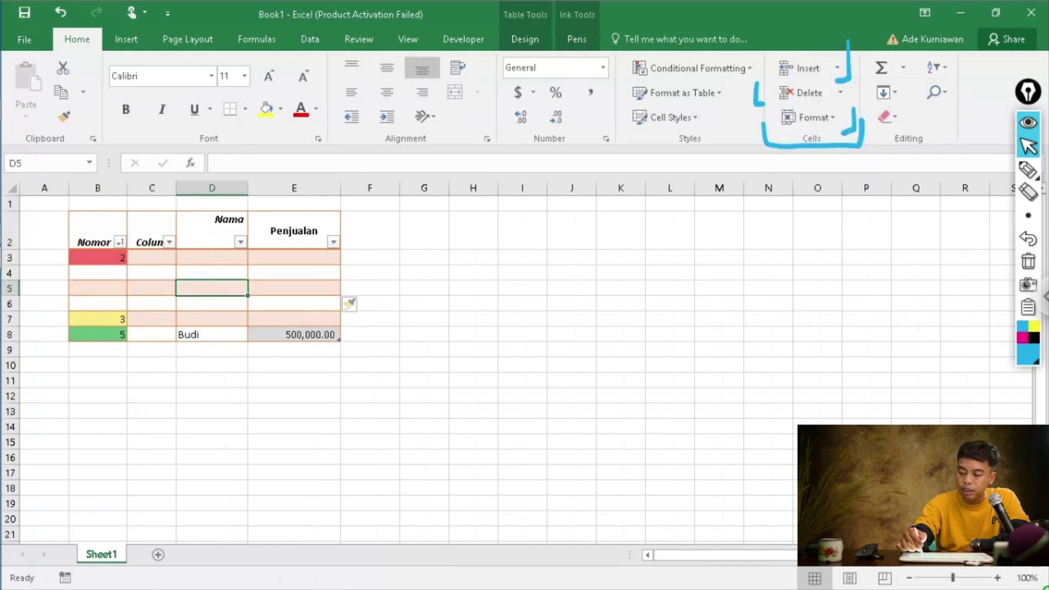
{"action": "left_click", "coordinate": [837, 68]}
{"action": "left_click", "coordinate": [831, 110]}
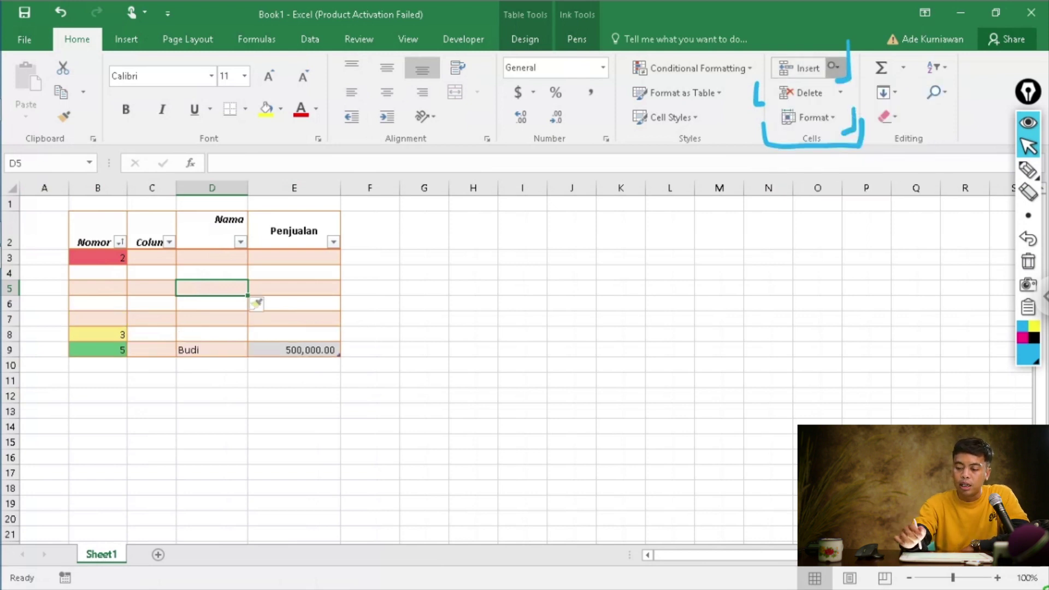
- Insert a sheet column at D5, adding a blank column before Nama in the table
{"action": "left_click", "coordinate": [836, 68]}
{"action": "left_click", "coordinate": [866, 130]}
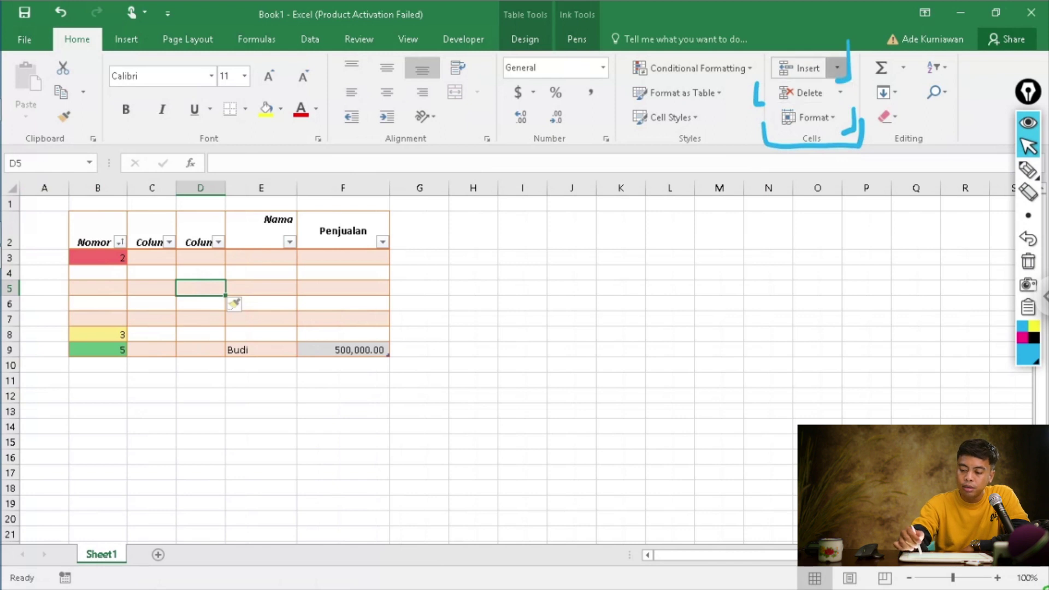
- Try inserting a table row above D5, and undo the insertion
{"action": "left_click", "coordinate": [836, 68]}
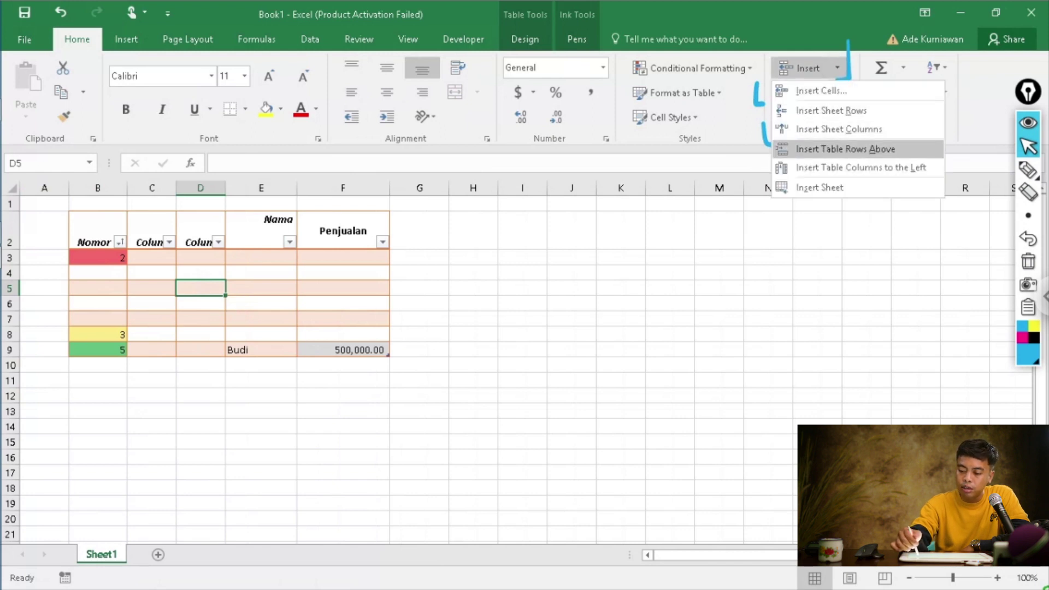
{"action": "left_click", "coordinate": [845, 149]}
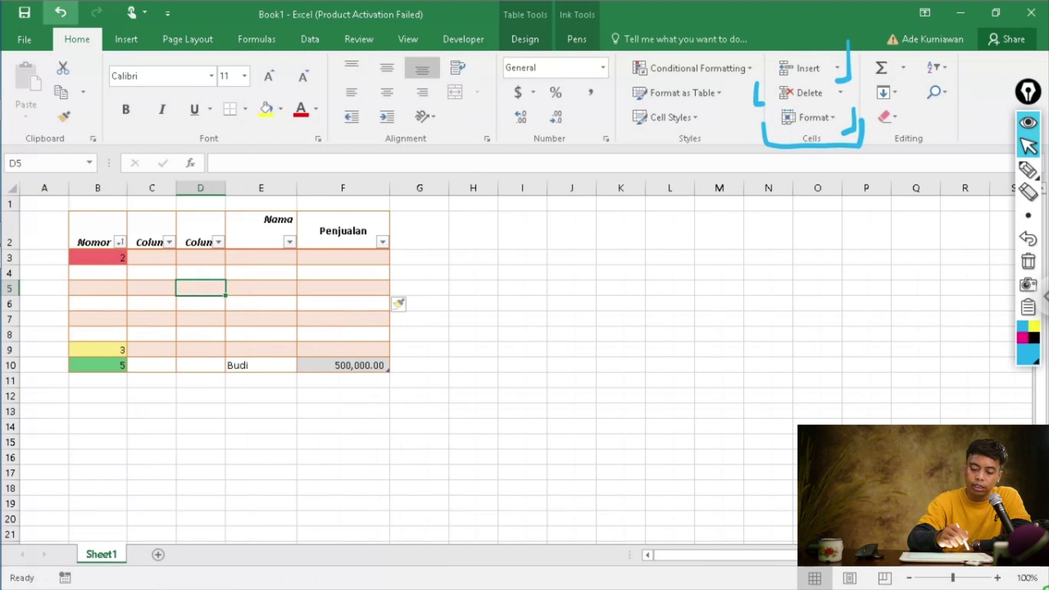
{"action": "key", "text": "ctrl+z"}
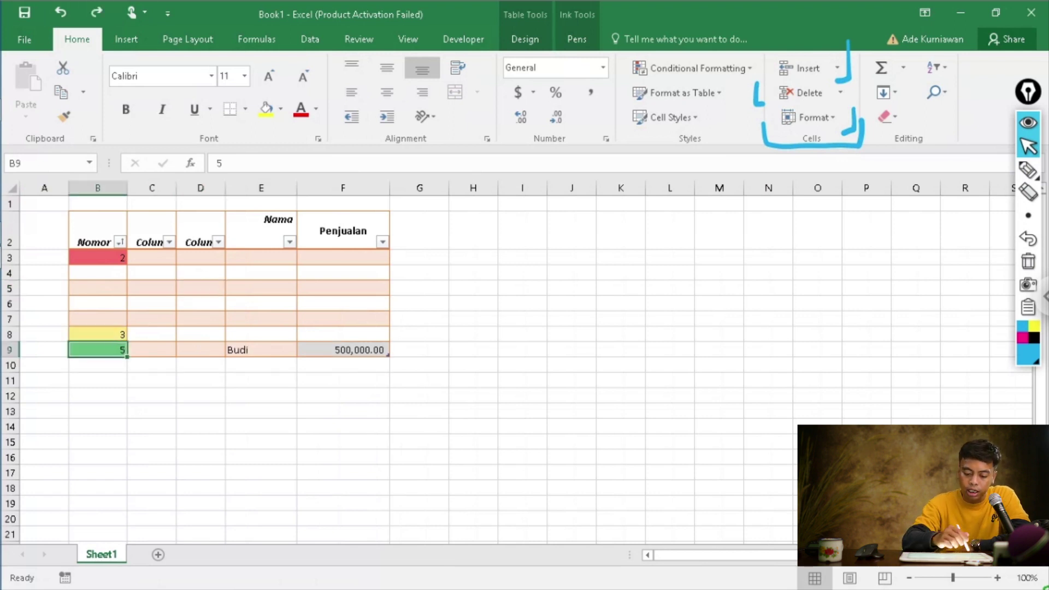
- Try inserting a sheet row at C9, in the table's last row, and undo the insertion
{"action": "key", "text": "ctrl+a"}
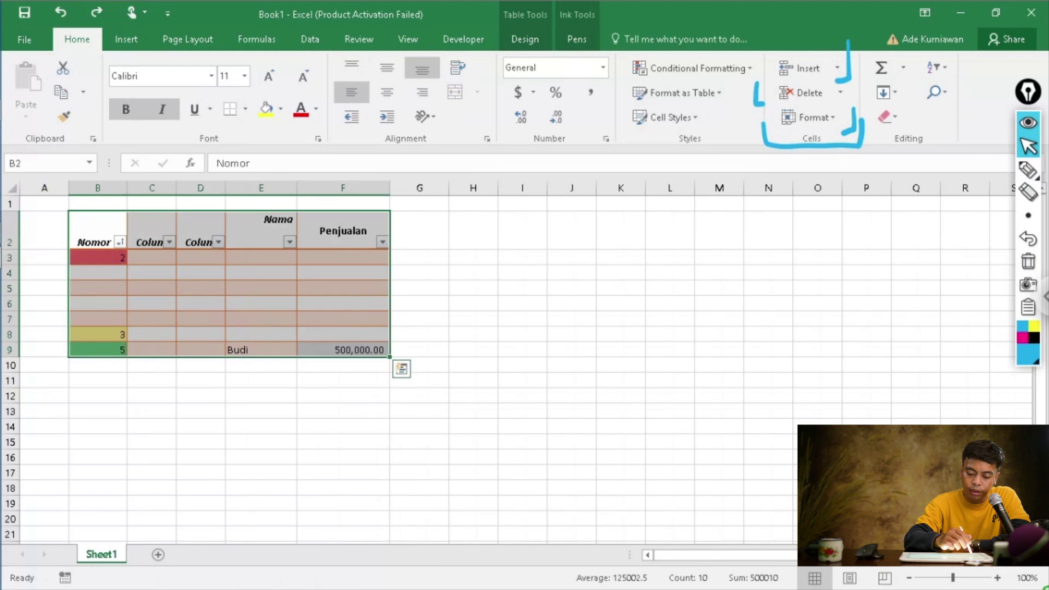
{"action": "left_click", "coordinate": [151, 355]}
{"action": "left_click_drag", "start_coordinate": [98, 350], "coordinate": [343, 349]}
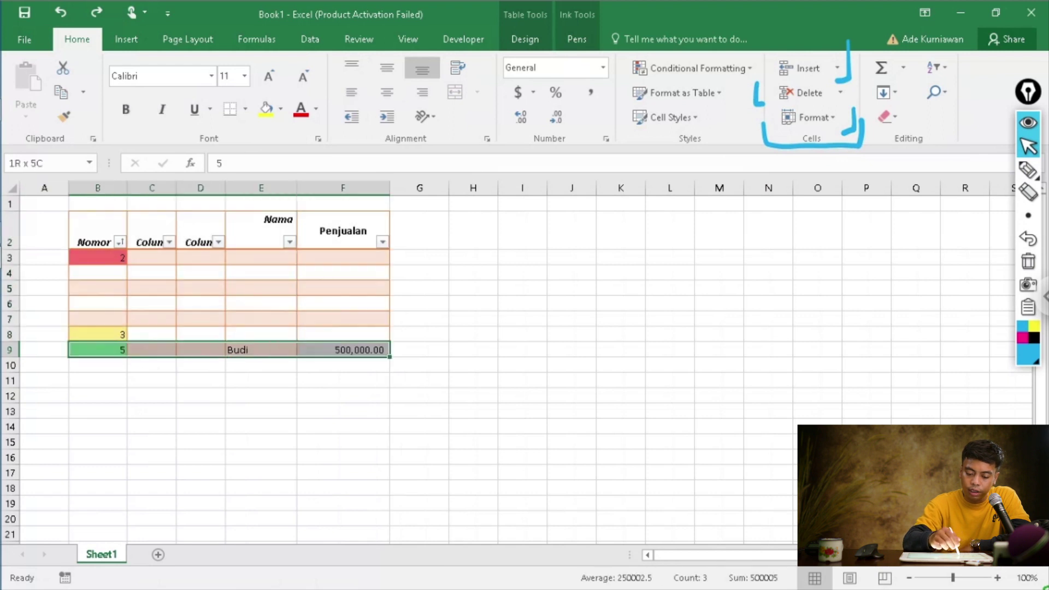
{"action": "left_click", "coordinate": [200, 395]}
{"action": "left_click", "coordinate": [153, 350]}
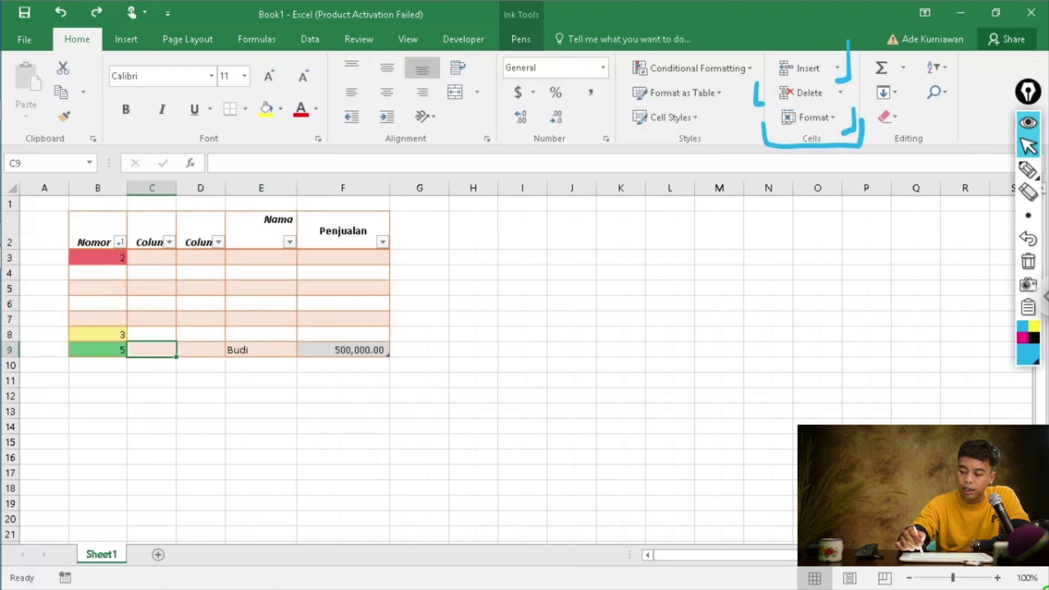
{"action": "left_click", "coordinate": [837, 68]}
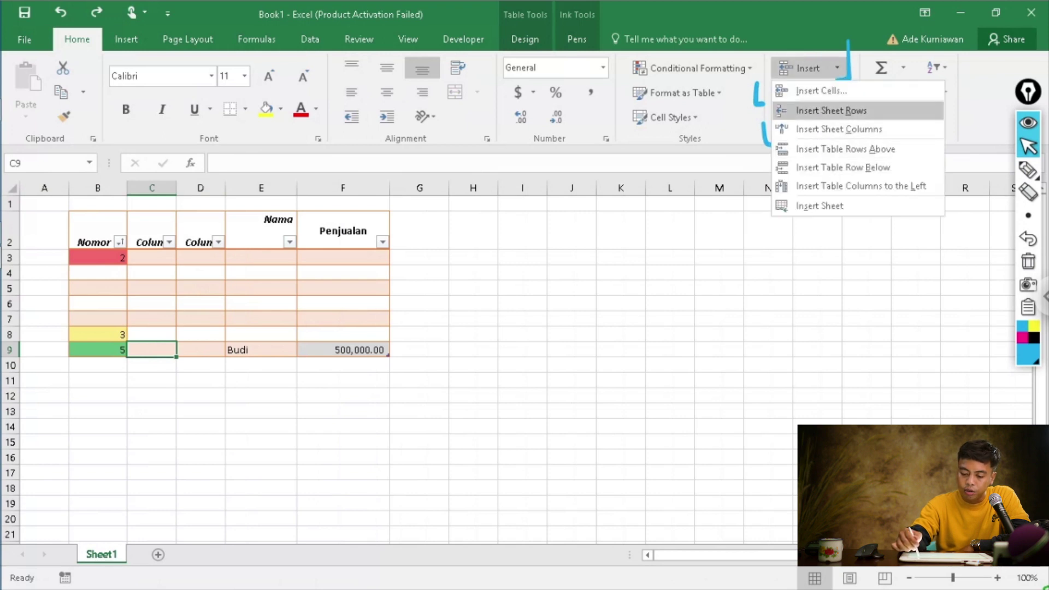
{"action": "left_click", "coordinate": [831, 111]}
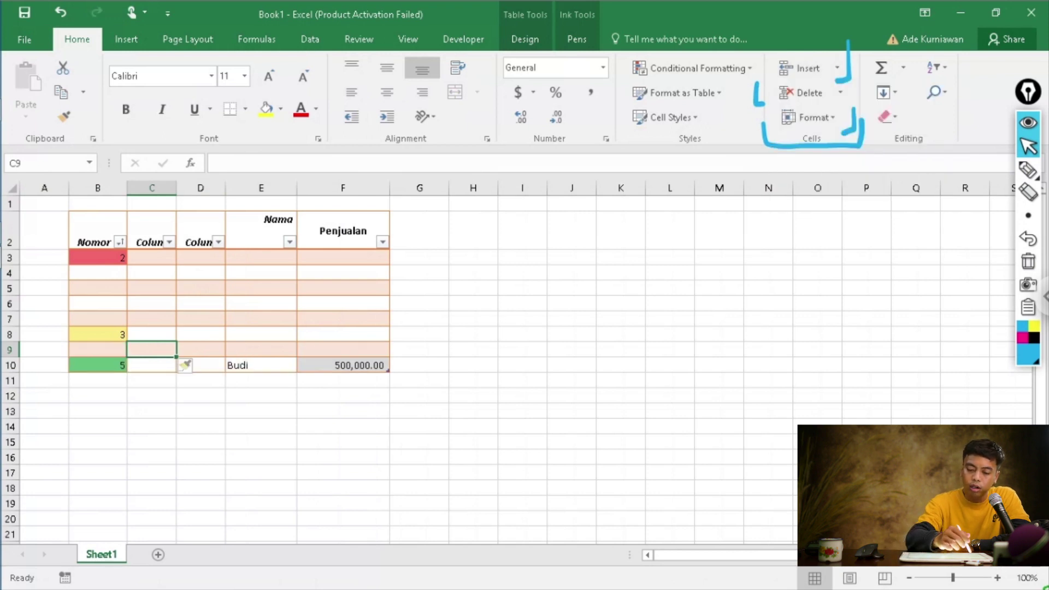
{"action": "key", "text": "ctrl+z"}
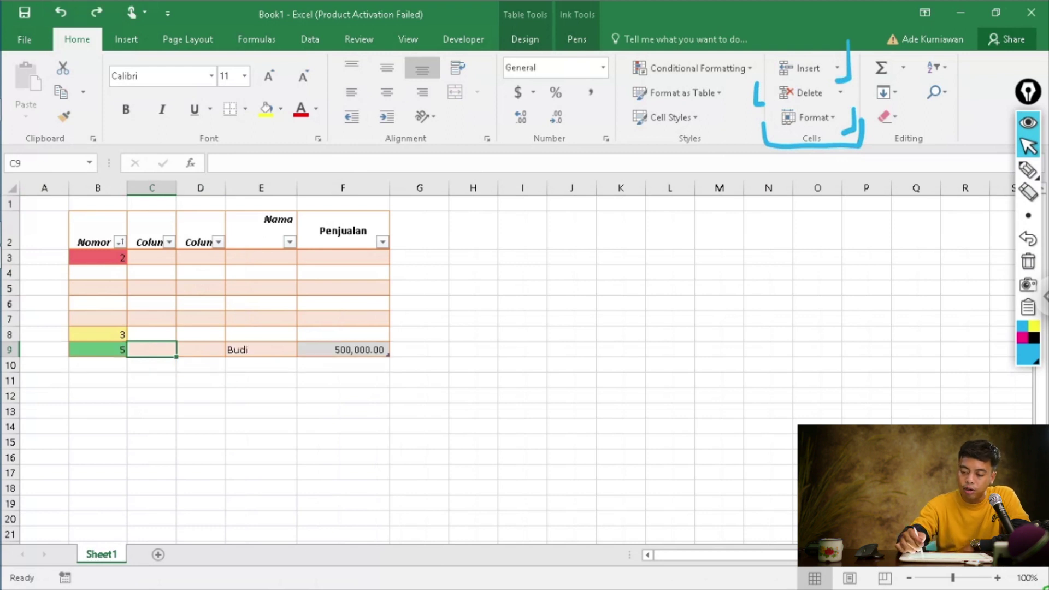
- Insert a table row below C9, the table's last row, and another table row above C10
{"action": "left_click", "coordinate": [836, 68]}
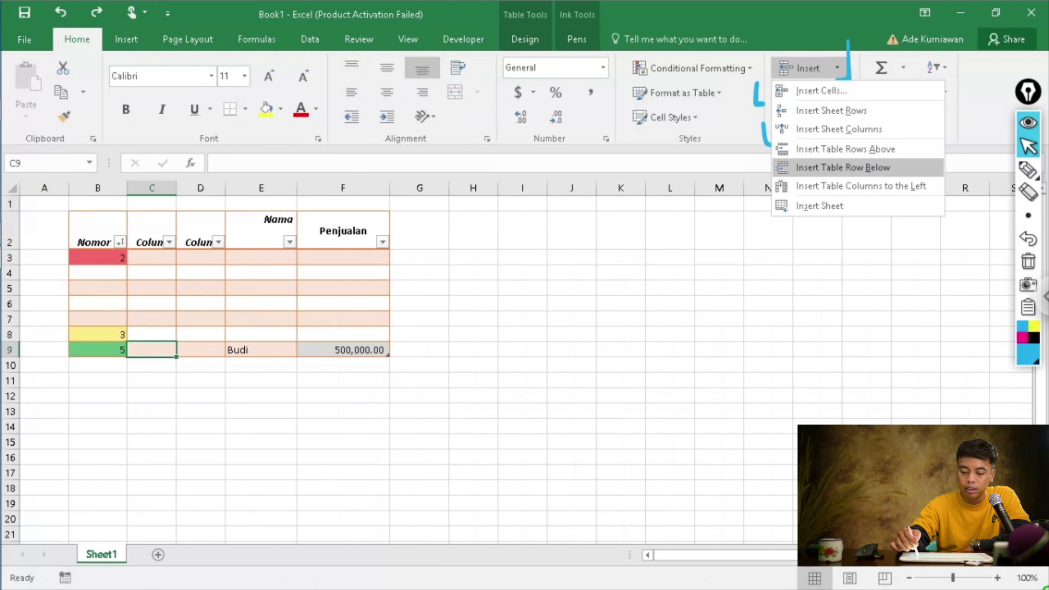
{"action": "left_click", "coordinate": [843, 167]}
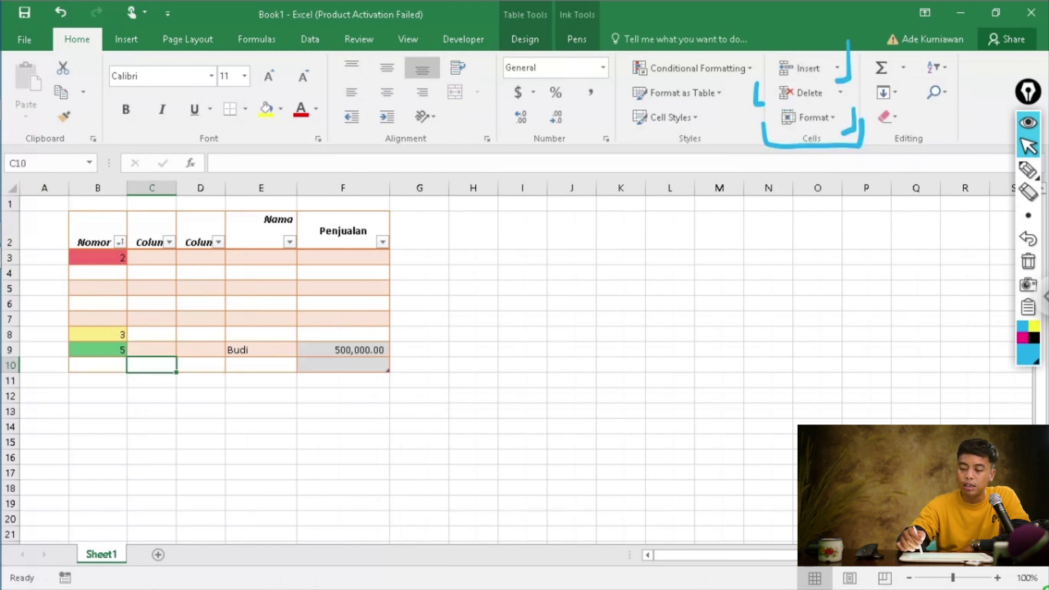
{"action": "left_click", "coordinate": [836, 68]}
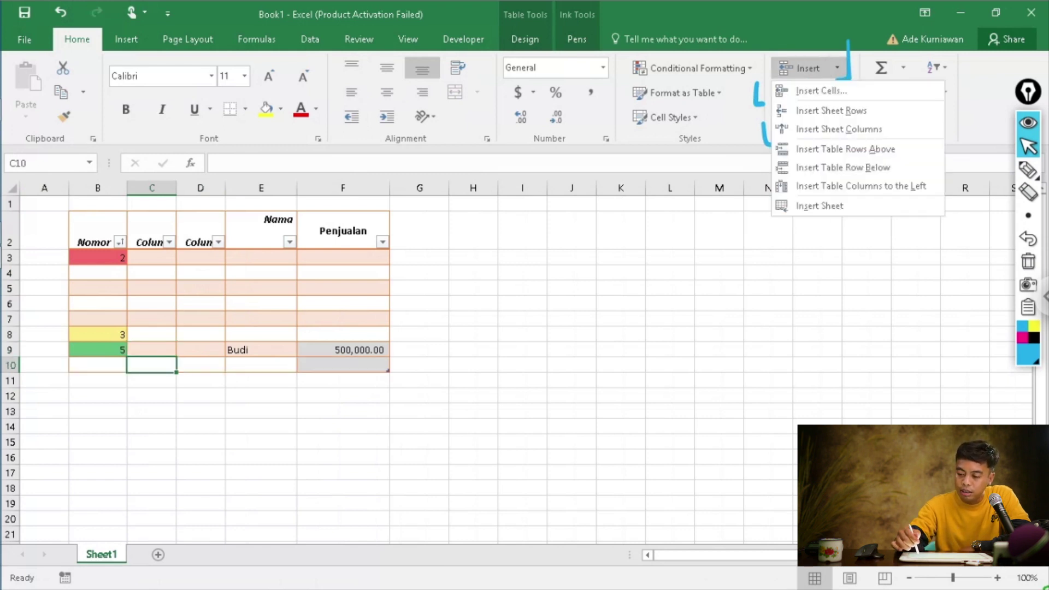
{"action": "left_click", "coordinate": [845, 148]}
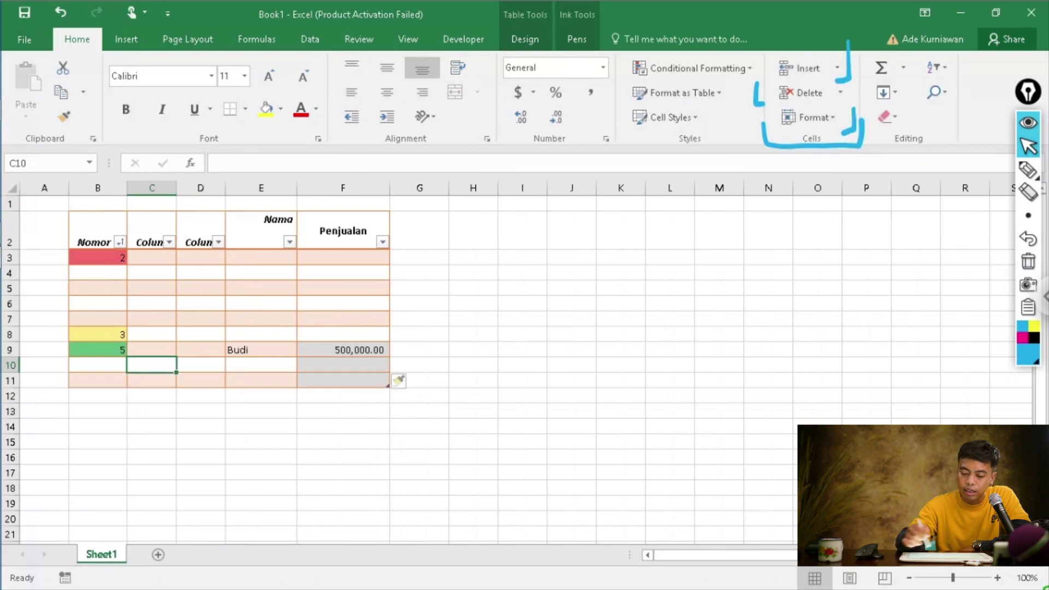
- Insert a table row above C9, the row numbered 5
{"action": "left_click", "coordinate": [152, 349]}
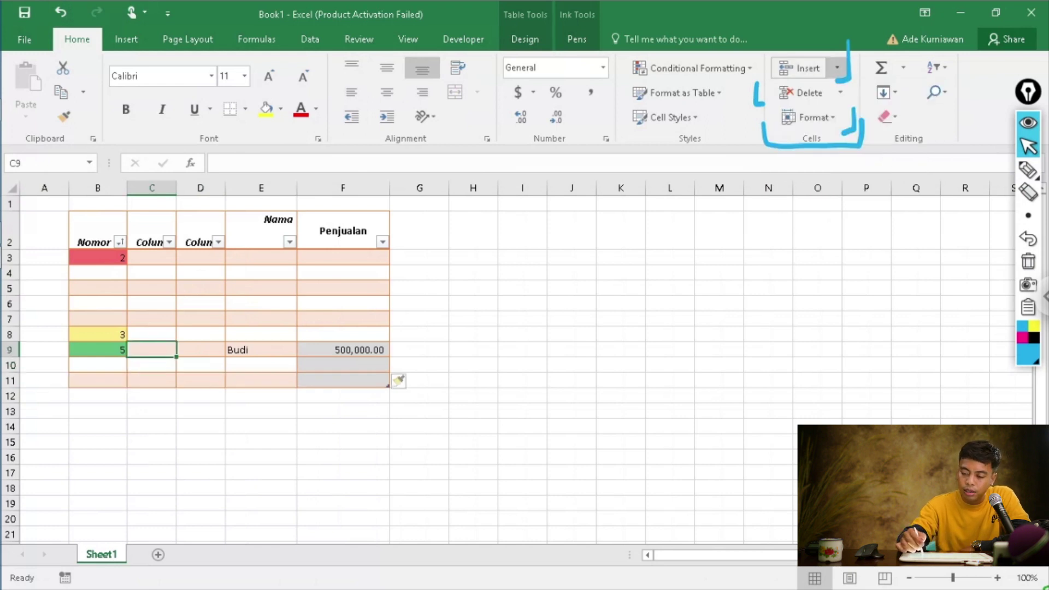
{"action": "left_click", "coordinate": [837, 68]}
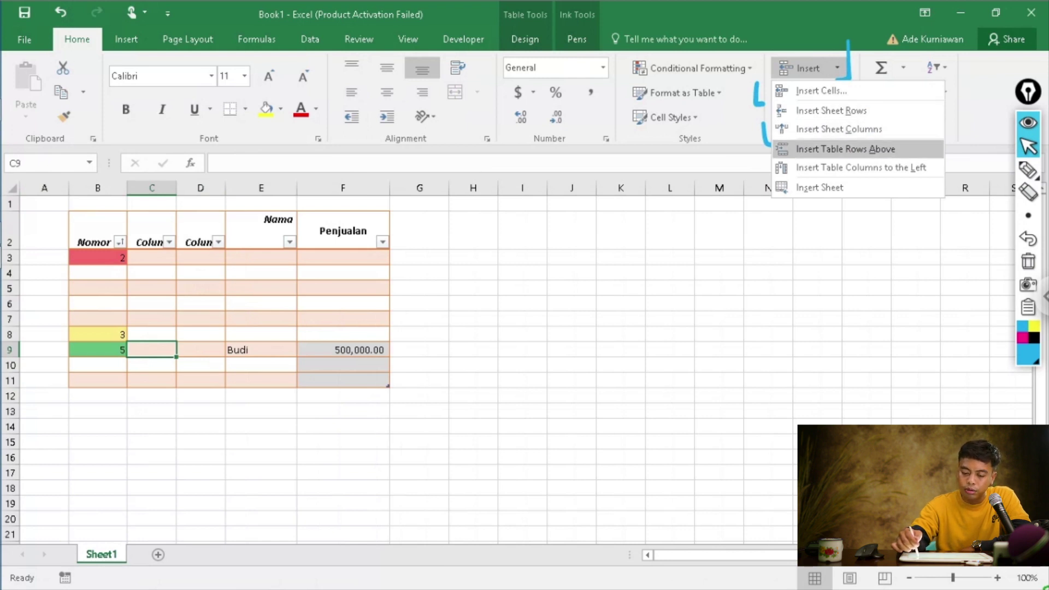
{"action": "left_click", "coordinate": [845, 149]}
- Try inserting a table column to the left from C12, and undo the insertion
{"action": "left_click", "coordinate": [151, 395]}
{"action": "left_click", "coordinate": [837, 68]}
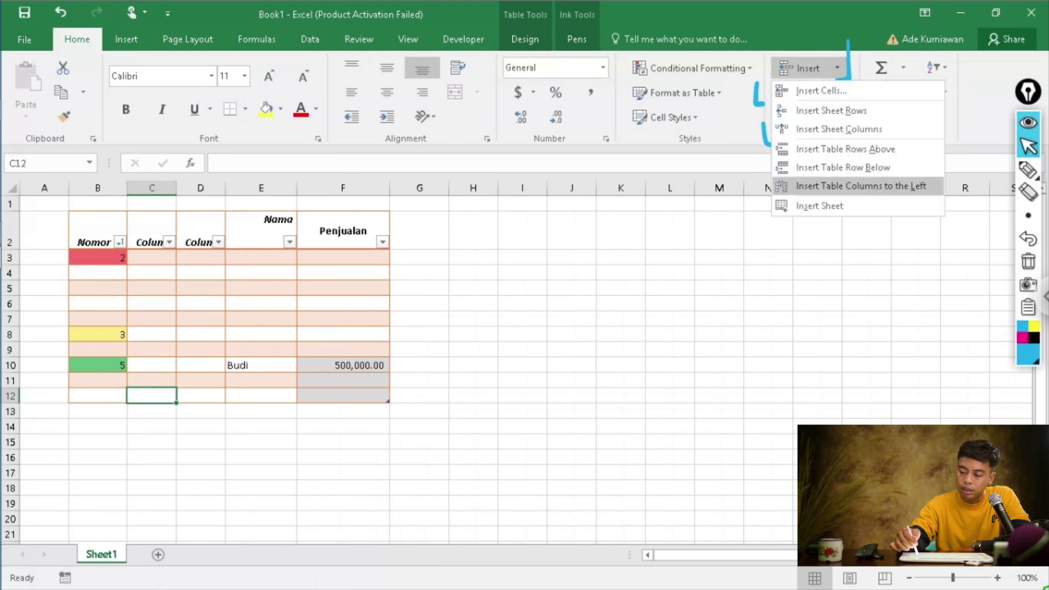
{"action": "left_click", "coordinate": [861, 186]}
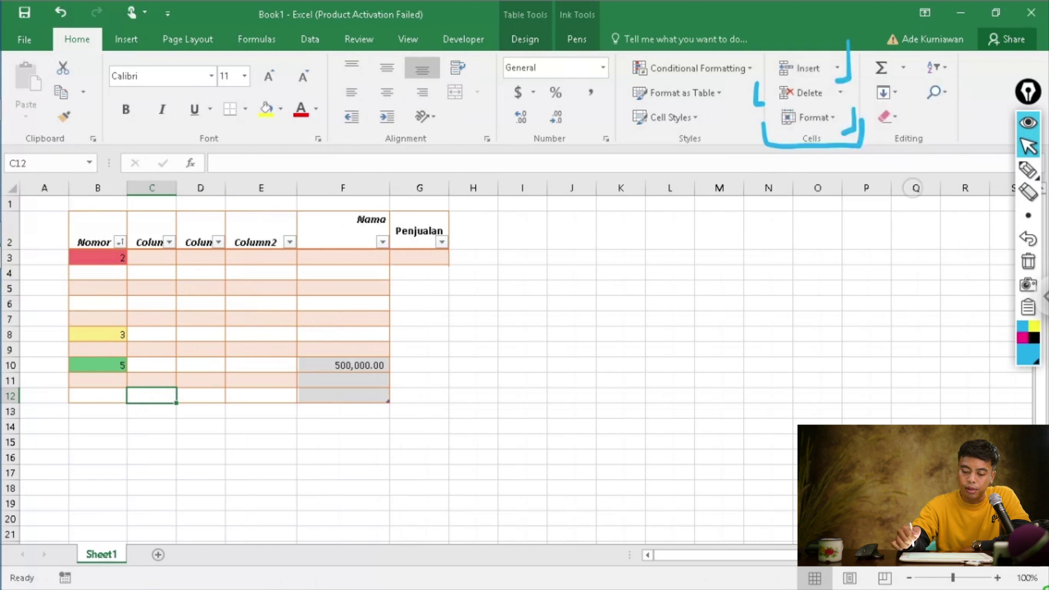
{"action": "left_click", "coordinate": [60, 12]}
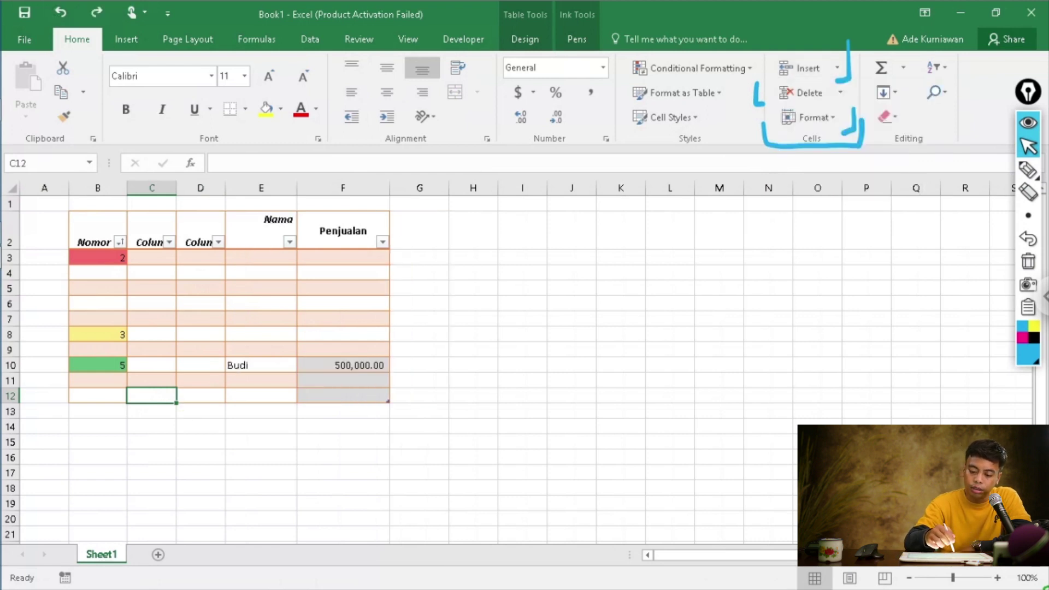
- Insert a table column to the left of the Penjualan column from cell F10
{"action": "left_click", "coordinate": [343, 365]}
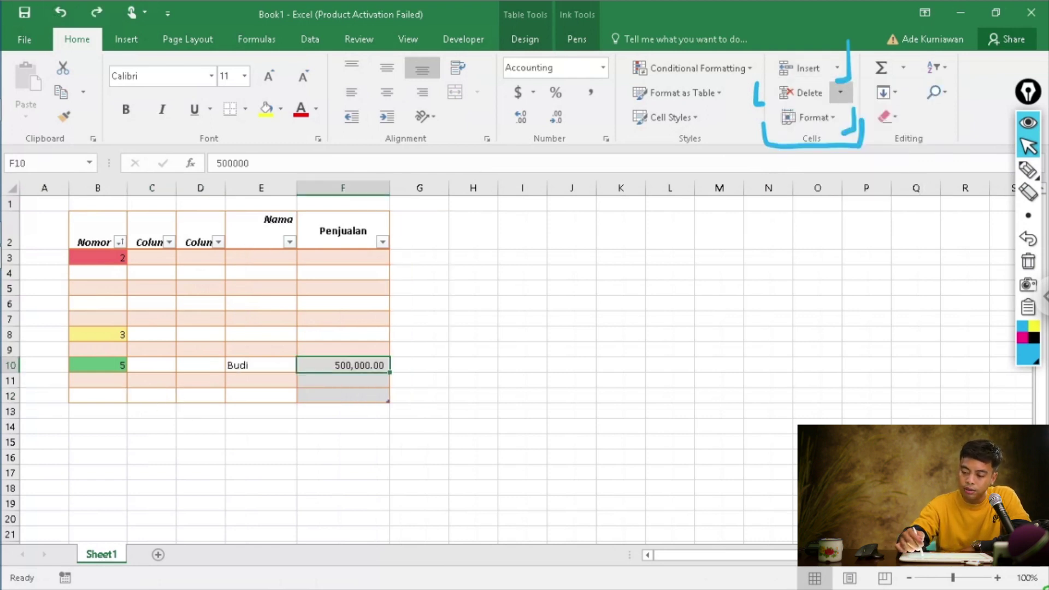
{"action": "left_click", "coordinate": [837, 68]}
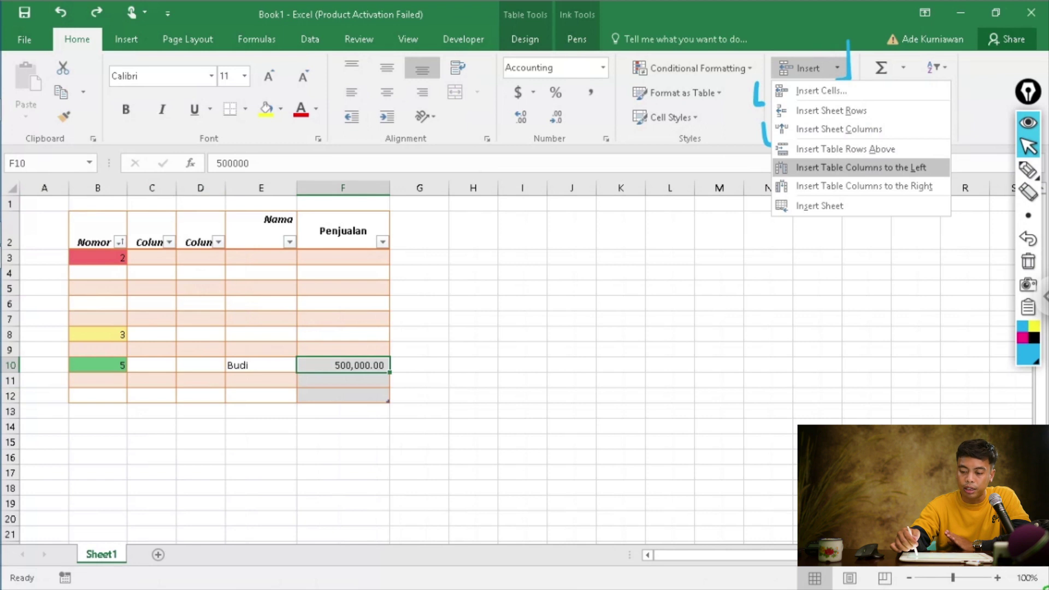
{"action": "left_click", "coordinate": [861, 167]}
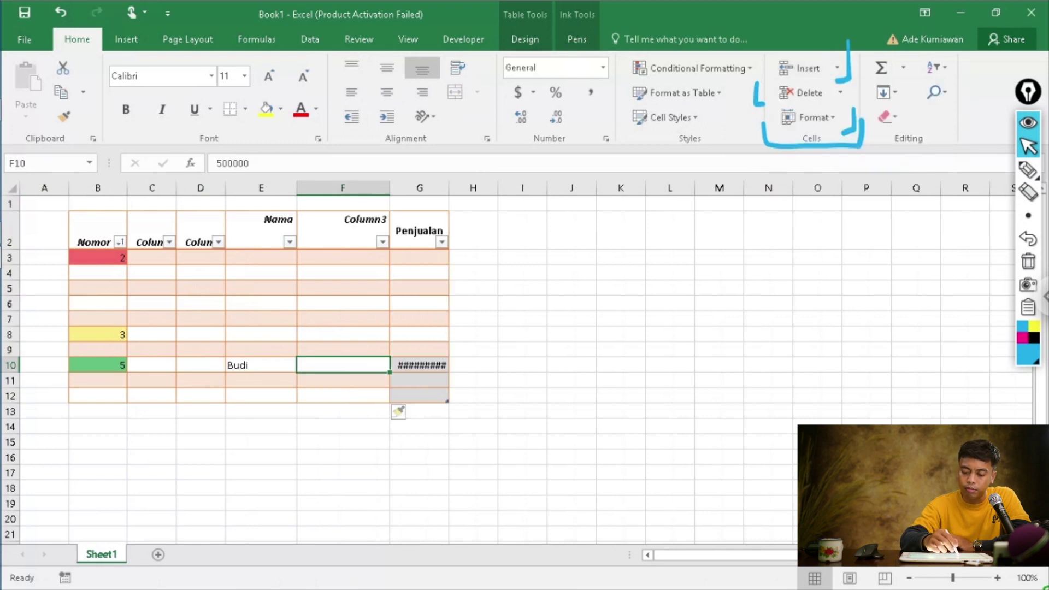
{"action": "left_click", "coordinate": [346, 230]}
{"action": "mouse_move", "coordinate": [345, 231]}
{"action": "left_mouse_down"}
{"action": "mouse_move", "coordinate": [345, 396]}
{"action": "mouse_move", "coordinate": [345, 235]}
{"action": "left_mouse_up"}
- Insert a table column to the right of the Penjualan column from cell G10
{"action": "left_click", "coordinate": [419, 366]}
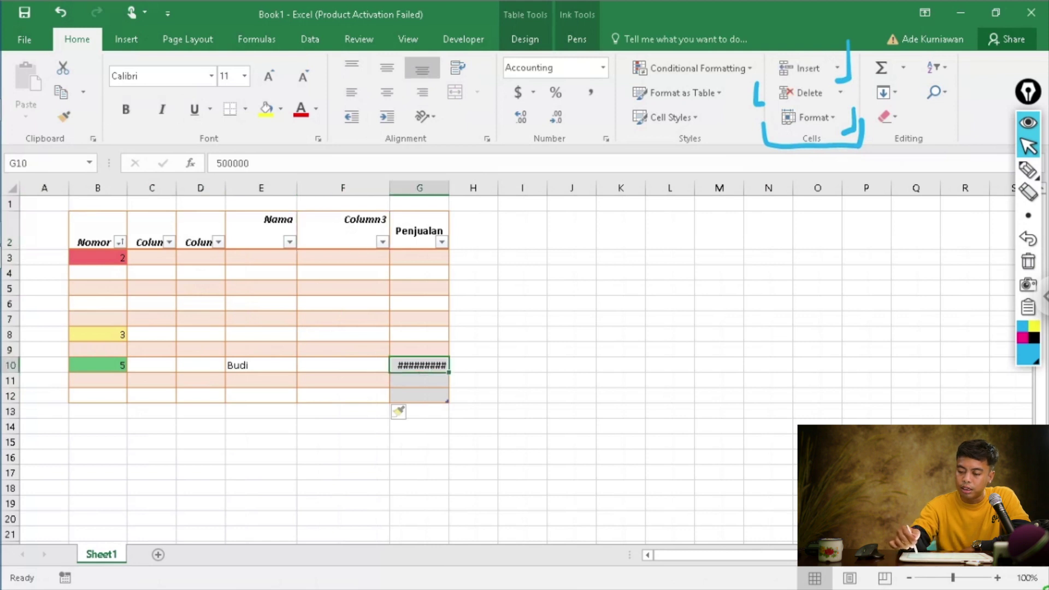
{"action": "left_click", "coordinate": [837, 68]}
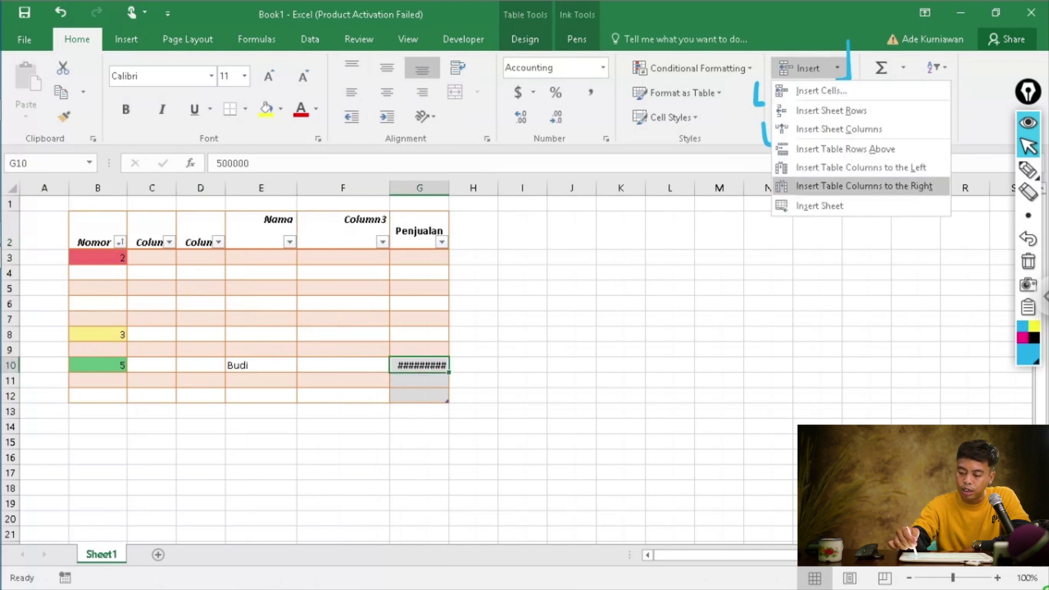
{"action": "left_click", "coordinate": [864, 186]}
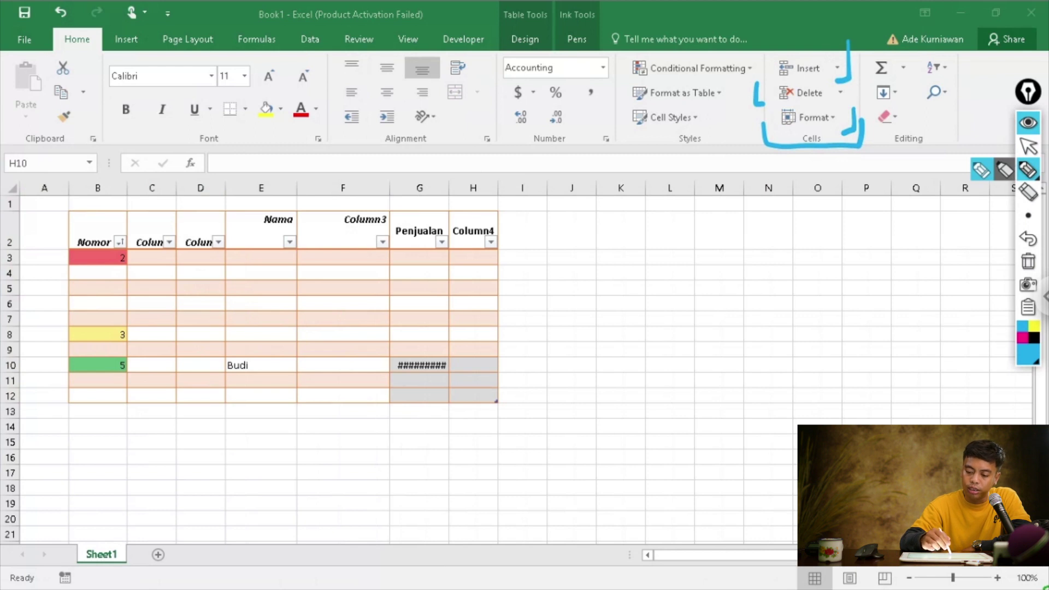
- Draw a blue ink arrow from below the Penjualan column toward Column4 and handwrite the label Right
{"action": "left_click_drag", "start_coordinate": [421, 407], "coordinate": [487, 426]}
{"action": "left_click_drag", "start_coordinate": [482, 468], "coordinate": [484, 491]}
{"action": "mouse_move", "coordinate": [473, 447]}
{"action": "left_mouse_down"}
{"action": "mouse_move", "coordinate": [499, 454]}
{"action": "mouse_move", "coordinate": [511, 483]}
{"action": "left_mouse_up"}
{"action": "left_click_drag", "start_coordinate": [516, 456], "coordinate": [517, 483]}
{"action": "left_click", "coordinate": [517, 440]}
{"action": "mouse_move", "coordinate": [557, 447]}
{"action": "left_mouse_down"}
{"action": "mouse_move", "coordinate": [530, 508]}
{"action": "mouse_move", "coordinate": [547, 493]}
{"action": "left_mouse_up"}
{"action": "mouse_move", "coordinate": [564, 418]}
{"action": "left_mouse_down"}
{"action": "mouse_move", "coordinate": [557, 473]}
{"action": "mouse_move", "coordinate": [586, 473]}
{"action": "left_mouse_up"}
{"action": "mouse_move", "coordinate": [596, 421]}
{"action": "left_mouse_down"}
{"action": "mouse_move", "coordinate": [593, 478]}
{"action": "mouse_move", "coordinate": [619, 440]}
{"action": "left_mouse_up"}
- Draw a blue ink arrow from below the Penjualan column toward Column3 and handwrite the label Left
{"action": "mouse_move", "coordinate": [420, 405]}
{"action": "left_mouse_down"}
{"action": "mouse_move", "coordinate": [366, 438]}
{"action": "mouse_move", "coordinate": [330, 406]}
{"action": "mouse_move", "coordinate": [322, 429]}
{"action": "left_mouse_up"}
{"action": "mouse_move", "coordinate": [295, 463]}
{"action": "left_mouse_down"}
{"action": "mouse_move", "coordinate": [285, 519]}
{"action": "mouse_move", "coordinate": [318, 516]}
{"action": "left_mouse_up"}
{"action": "left_click_drag", "start_coordinate": [319, 499], "coordinate": [349, 516]}
{"action": "left_click_drag", "start_coordinate": [367, 478], "coordinate": [364, 526]}
{"action": "left_click_drag", "start_coordinate": [349, 500], "coordinate": [379, 493]}
{"action": "mouse_move", "coordinate": [388, 463]}
{"action": "left_mouse_down"}
{"action": "mouse_move", "coordinate": [386, 511]}
{"action": "mouse_move", "coordinate": [409, 476]}
{"action": "left_mouse_up"}
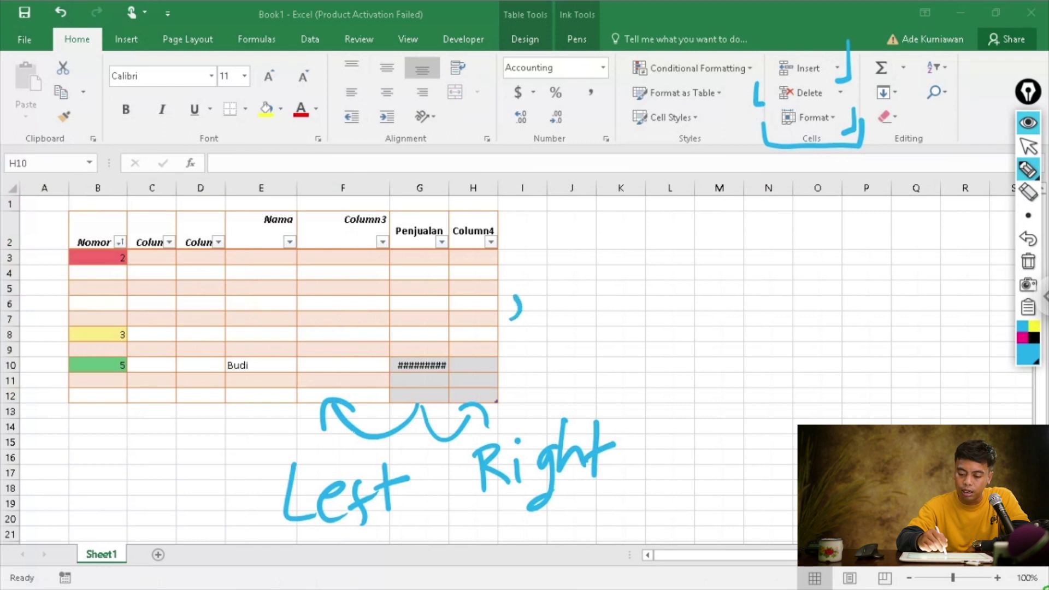
- Handwrite the blue ink label Above beside an upward arrow to the right of the table
{"action": "mouse_move", "coordinate": [555, 251]}
{"action": "left_mouse_down"}
{"action": "mouse_move", "coordinate": [545, 298]}
{"action": "mouse_move", "coordinate": [572, 274]}
{"action": "left_mouse_up"}
{"action": "mouse_move", "coordinate": [583, 247]}
{"action": "left_mouse_down"}
{"action": "mouse_move", "coordinate": [576, 291]}
{"action": "mouse_move", "coordinate": [600, 284]}
{"action": "left_mouse_up"}
{"action": "mouse_move", "coordinate": [617, 262]}
{"action": "left_mouse_down"}
{"action": "mouse_move", "coordinate": [608, 269]}
{"action": "mouse_move", "coordinate": [655, 252]}
{"action": "mouse_move", "coordinate": [681, 274]}
{"action": "left_mouse_up"}
{"action": "left_click", "coordinate": [665, 257]}
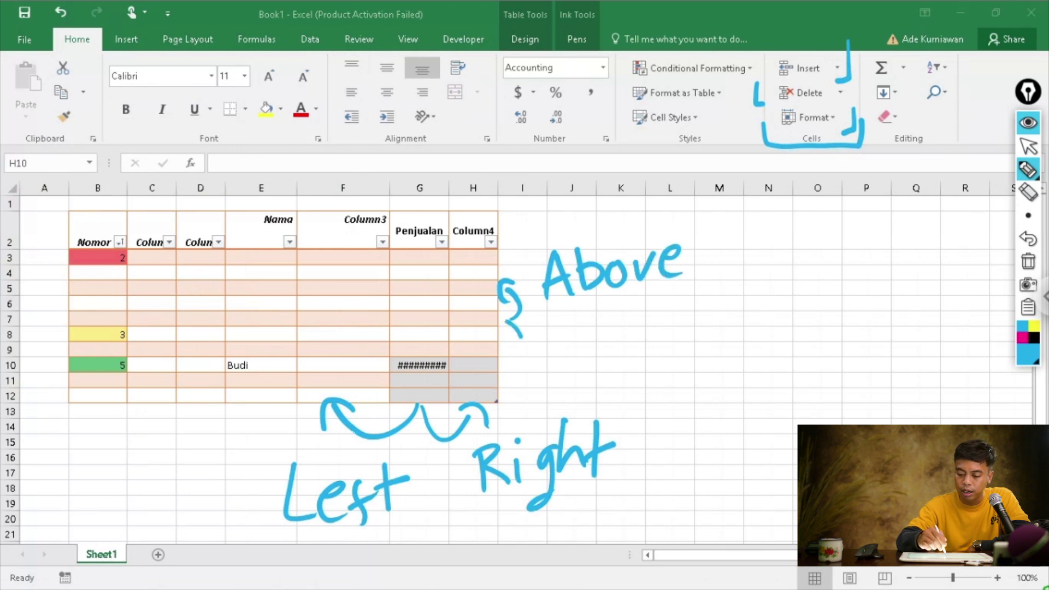
- Handwrite the blue ink label Bellow under the Above label, beside a downward arrow
{"action": "left_click_drag", "start_coordinate": [558, 331], "coordinate": [563, 380]}
{"action": "mouse_move", "coordinate": [558, 330]}
{"action": "left_mouse_down"}
{"action": "mouse_move", "coordinate": [578, 338]}
{"action": "mouse_move", "coordinate": [565, 381]}
{"action": "mouse_move", "coordinate": [614, 377]}
{"action": "left_mouse_up"}
{"action": "left_click_drag", "start_coordinate": [634, 328], "coordinate": [627, 370]}
{"action": "mouse_move", "coordinate": [647, 319]}
{"action": "left_mouse_down"}
{"action": "mouse_move", "coordinate": [640, 363]}
{"action": "mouse_move", "coordinate": [726, 330]}
{"action": "left_mouse_up"}
- Return to pointer mode and review the insert options for B12 in the table's last row
{"action": "left_click", "coordinate": [1028, 146]}
{"action": "left_click", "coordinate": [98, 395]}
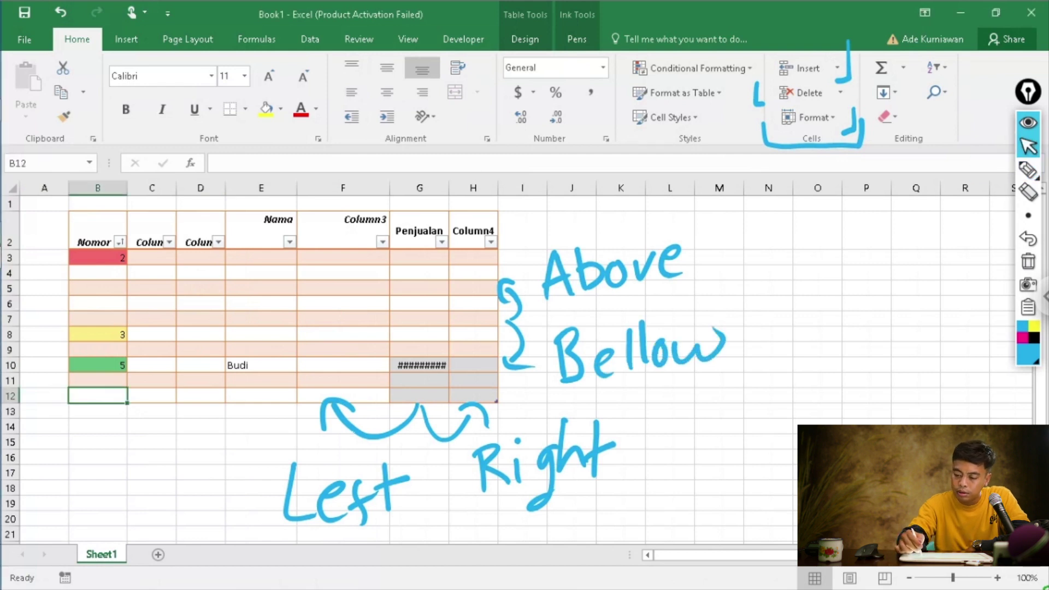
{"action": "left_click", "coordinate": [837, 68]}
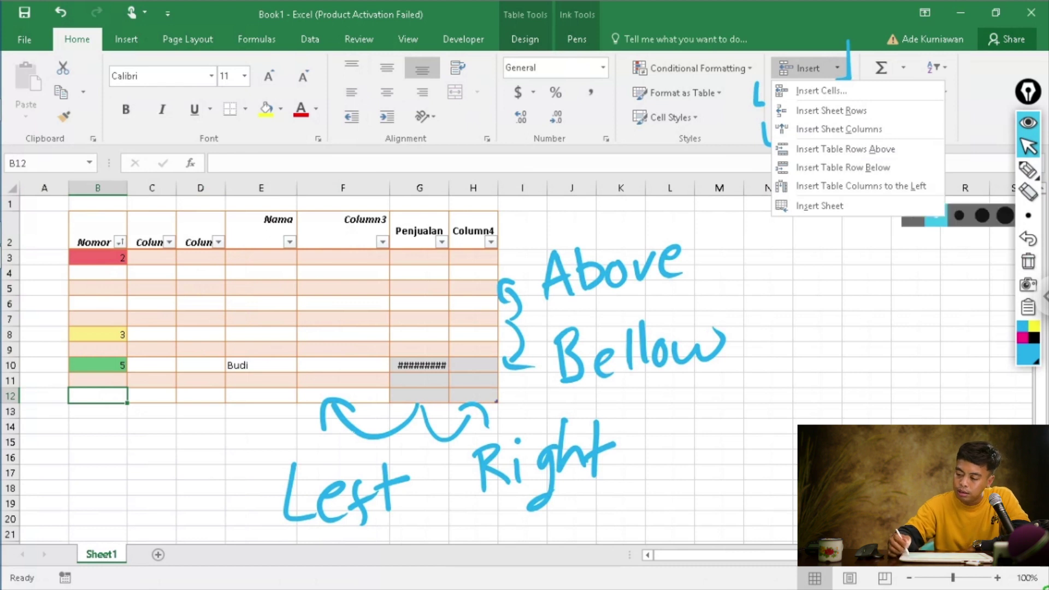
- Erase the surplus letter l from the handwritten Bellow label so it reads Below, and return to pointer mode
{"action": "left_click", "coordinate": [1028, 192]}
{"action": "left_click", "coordinate": [644, 341]}
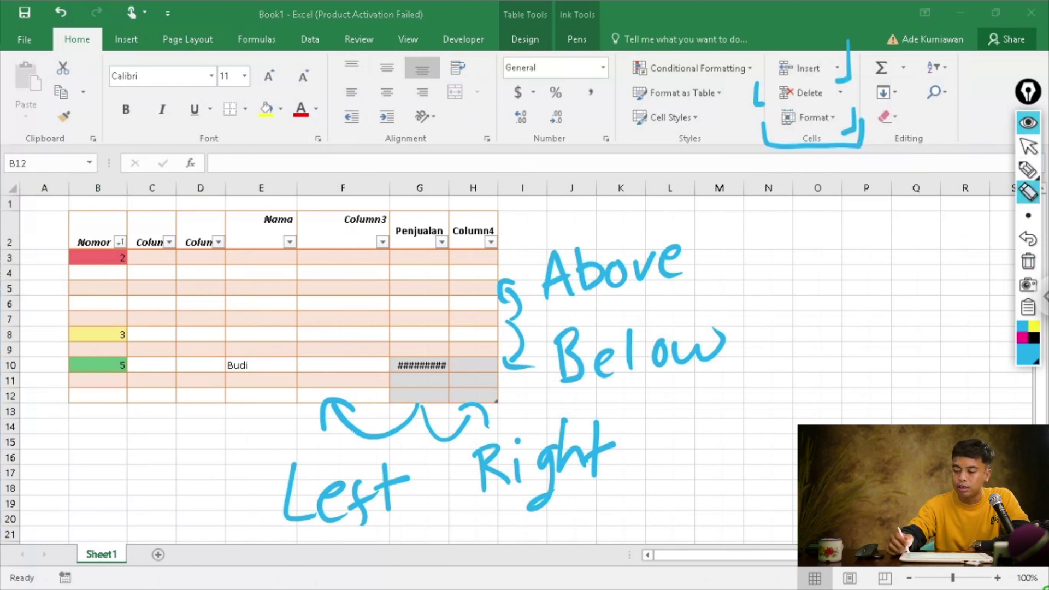
{"action": "left_click", "coordinate": [1028, 146]}
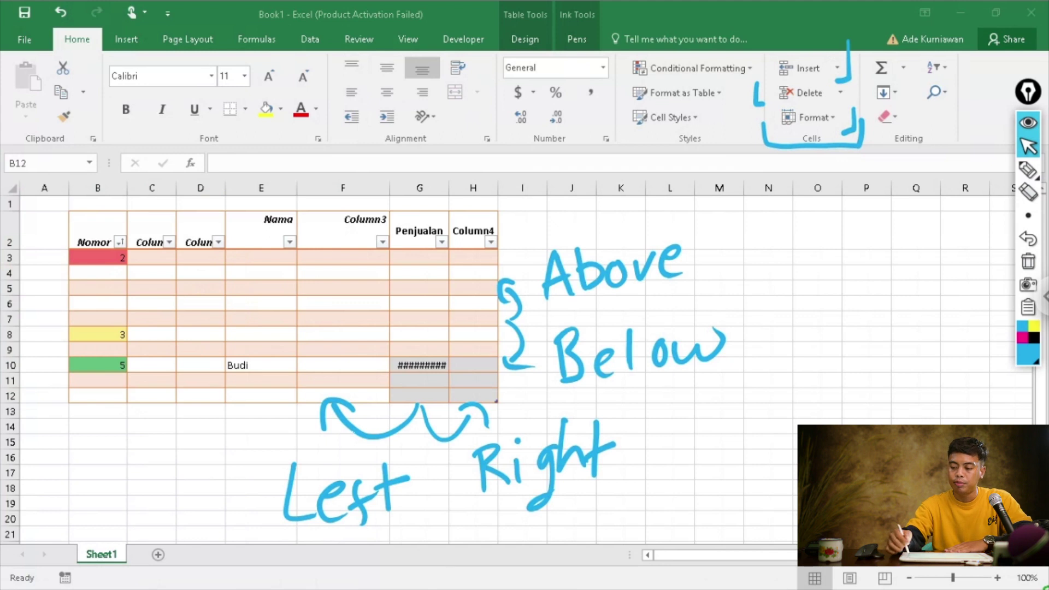
- Clear all ink annotations, and mark the Editing group in blue with a bracket underneath and circles around AutoSum and Fill
{"action": "left_click", "coordinate": [1028, 262]}
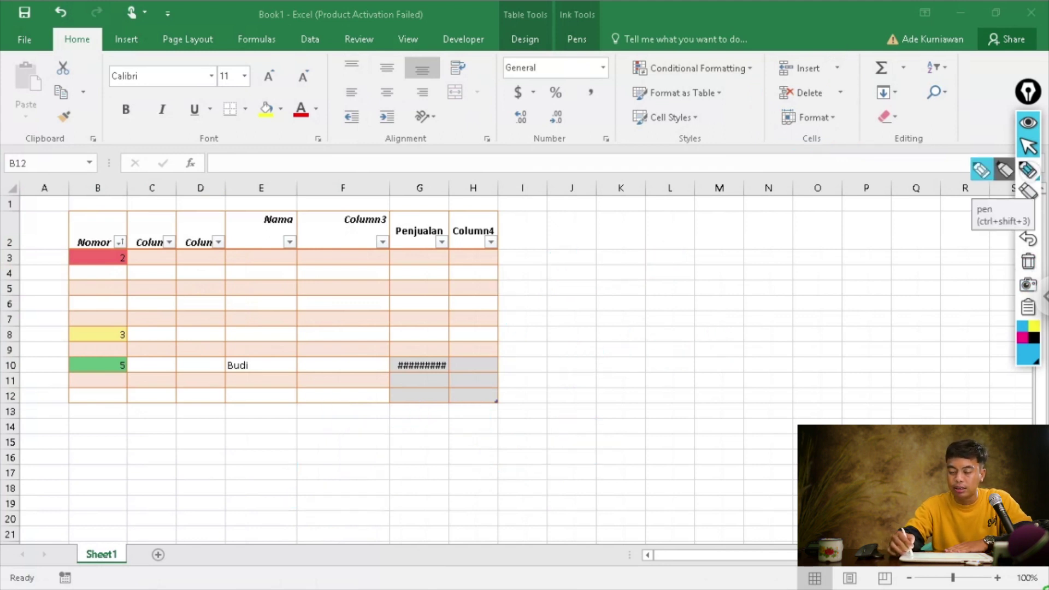
{"action": "left_click", "coordinate": [1028, 169]}
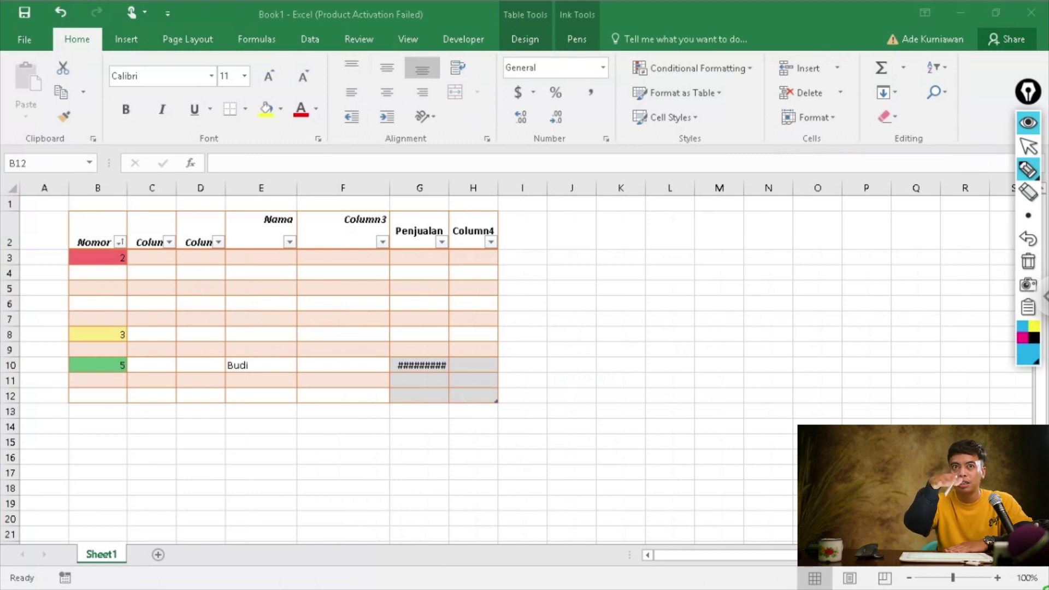
{"action": "left_click_drag", "start_coordinate": [853, 131], "coordinate": [976, 133]}
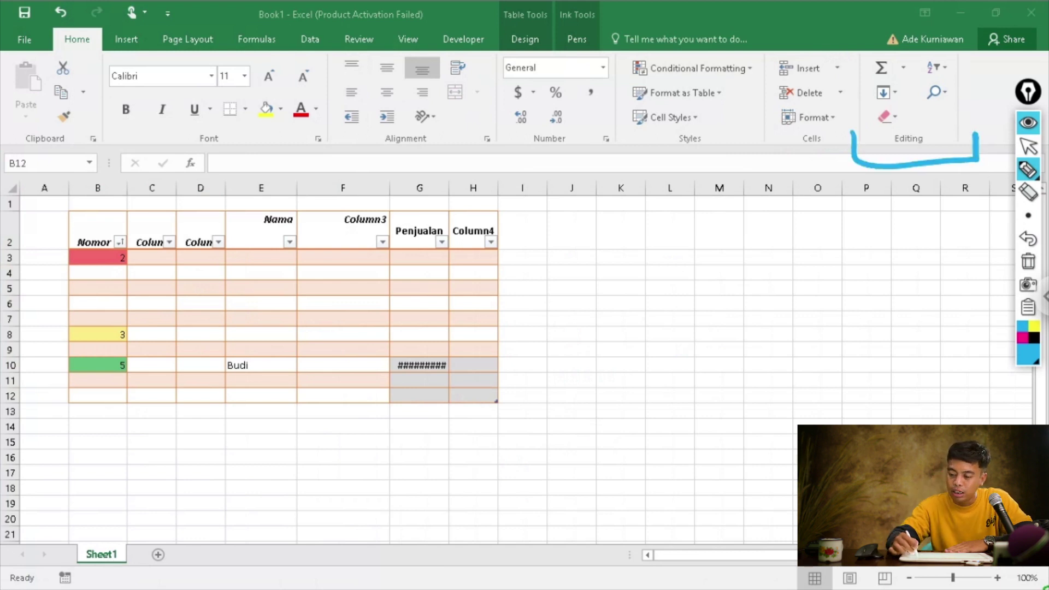
{"action": "mouse_move", "coordinate": [904, 50]}
{"action": "left_mouse_down"}
{"action": "mouse_move", "coordinate": [873, 111]}
{"action": "mouse_move", "coordinate": [907, 94]}
{"action": "mouse_move", "coordinate": [904, 75]}
{"action": "left_mouse_up"}
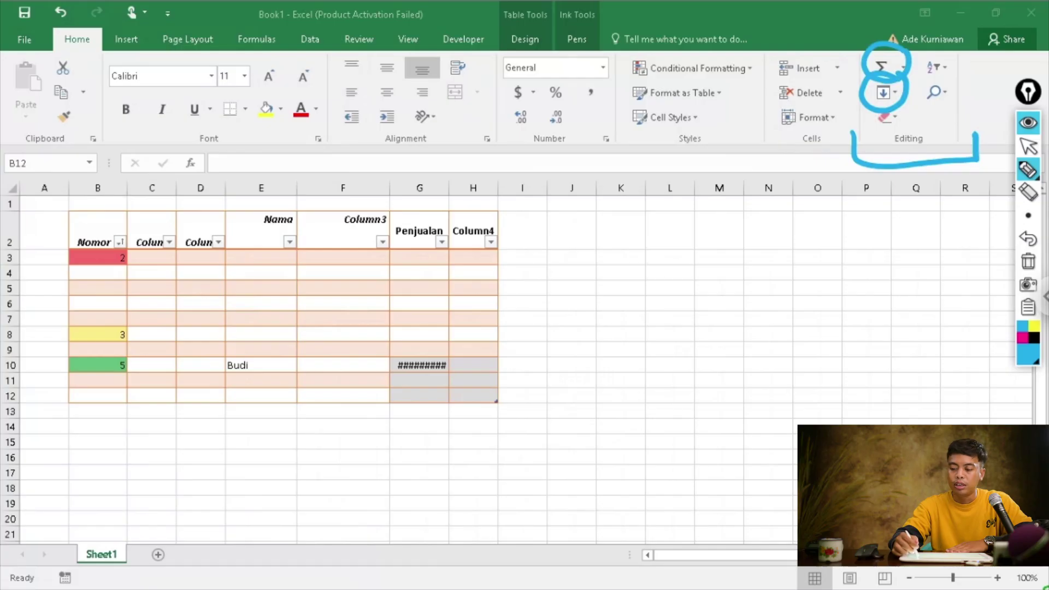
- Circle Clear, Sort & Filter and Find & Select in the Editing group in blue ink, and clear all ink annotations
{"action": "mouse_move", "coordinate": [898, 99]}
{"action": "left_mouse_down"}
{"action": "mouse_move", "coordinate": [865, 102]}
{"action": "mouse_move", "coordinate": [894, 141]}
{"action": "mouse_move", "coordinate": [903, 105]}
{"action": "left_mouse_up"}
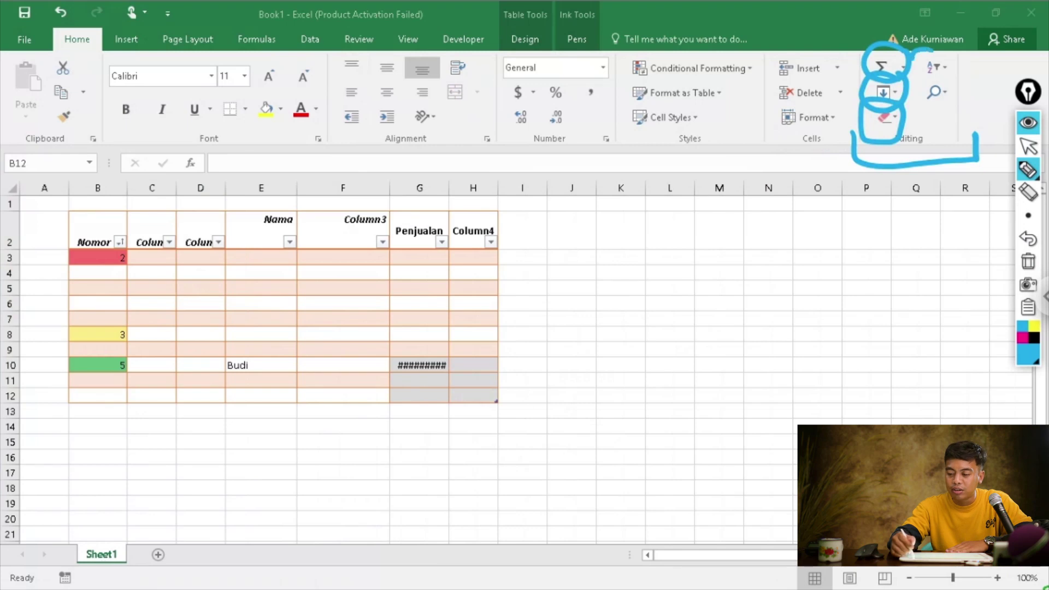
{"action": "mouse_move", "coordinate": [922, 55]}
{"action": "left_mouse_down"}
{"action": "mouse_move", "coordinate": [957, 85]}
{"action": "mouse_move", "coordinate": [926, 50]}
{"action": "mouse_move", "coordinate": [941, 109]}
{"action": "left_mouse_up"}
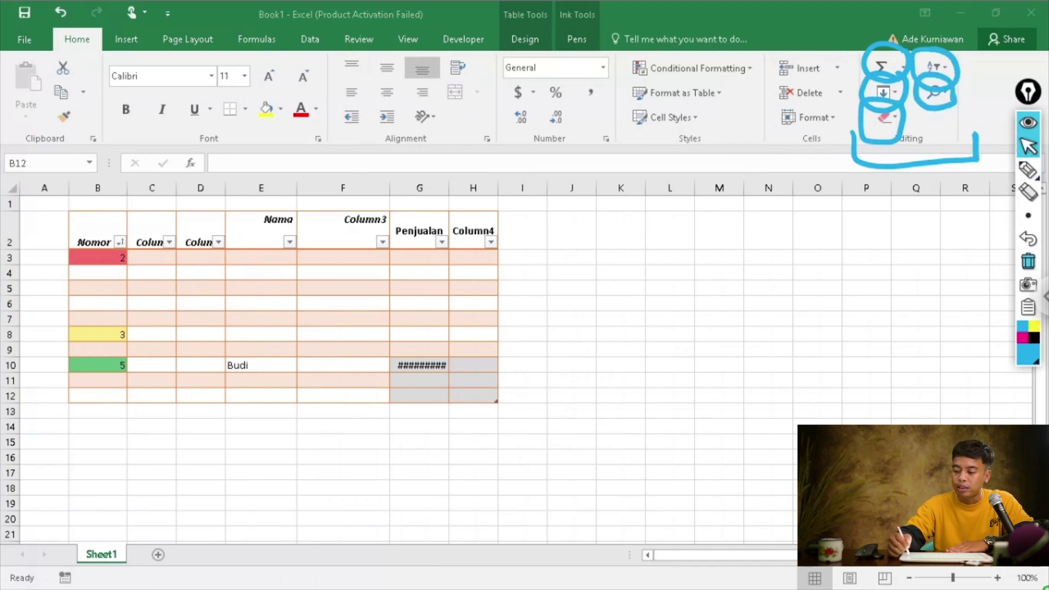
{"action": "left_click", "coordinate": [1028, 261]}
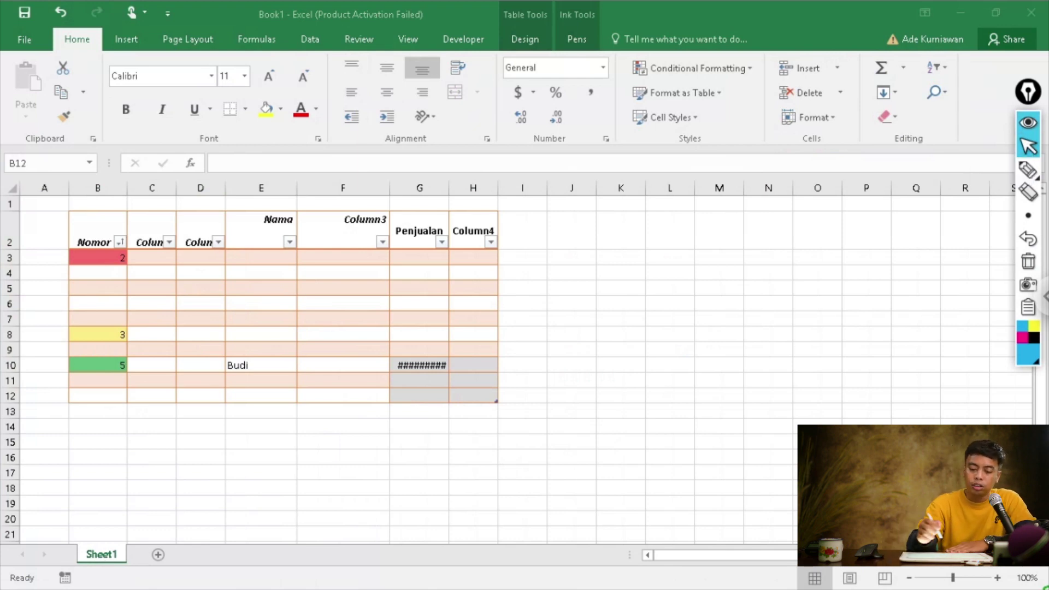
- Review the AutoSum functions and the Fill direction options with B3 in the Nomor column selected
{"action": "left_click", "coordinate": [97, 257]}
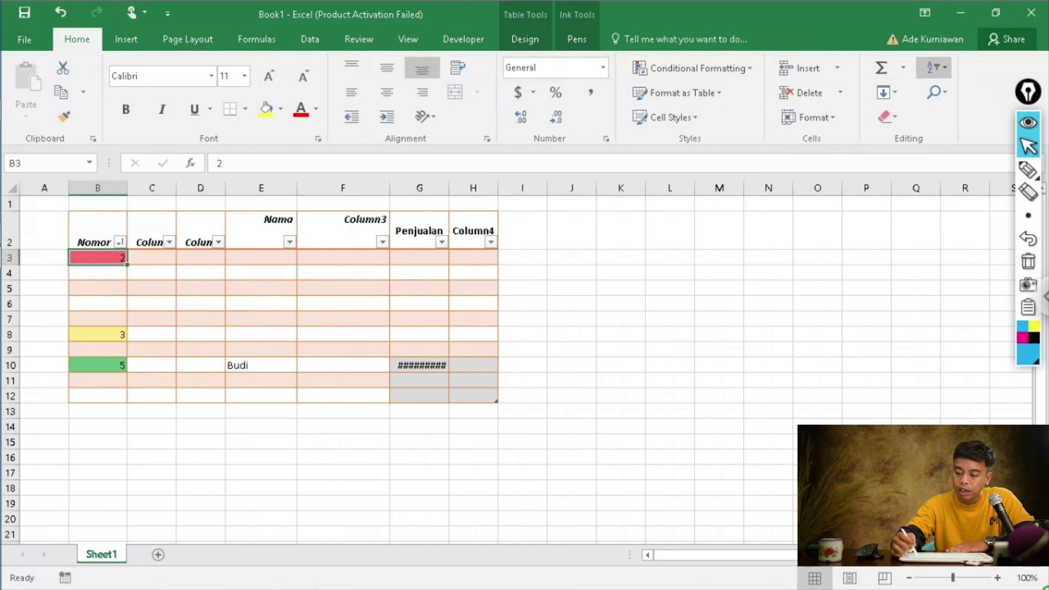
{"action": "left_click", "coordinate": [903, 68]}
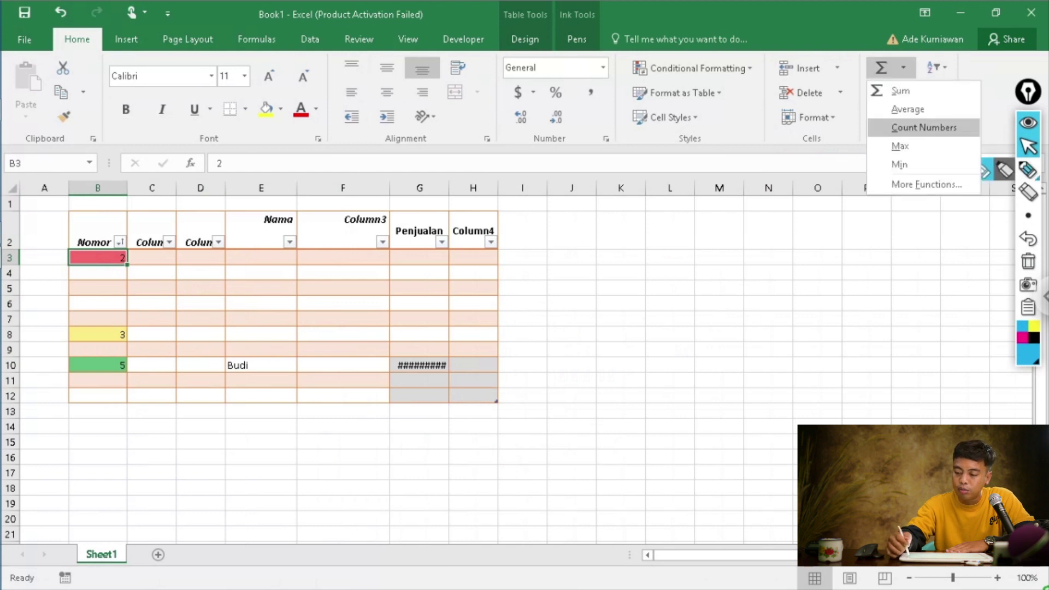
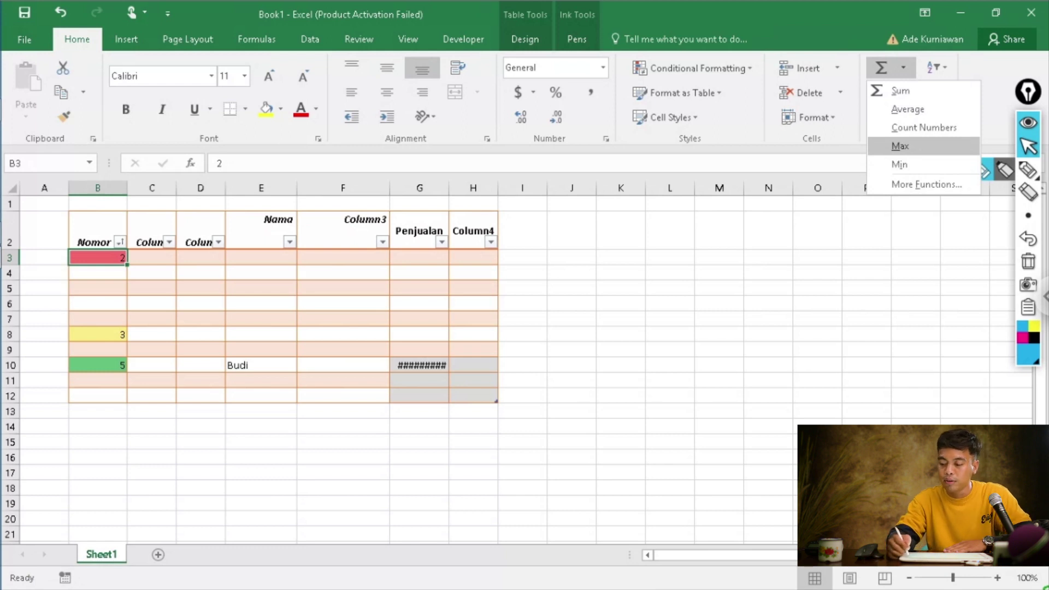
{"action": "left_click", "coordinate": [1028, 147]}
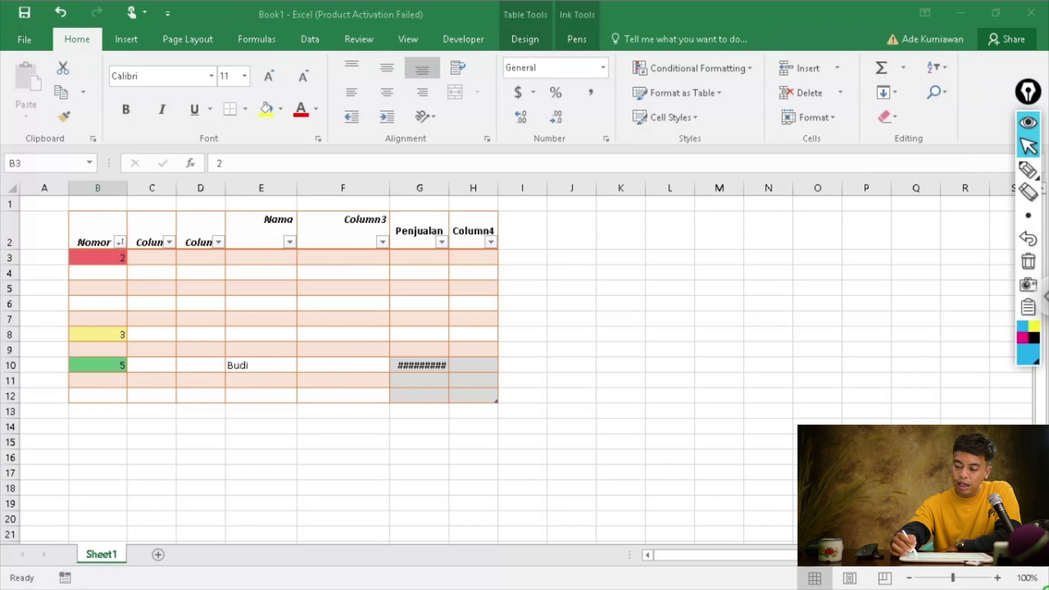
{"action": "left_click", "coordinate": [884, 92]}
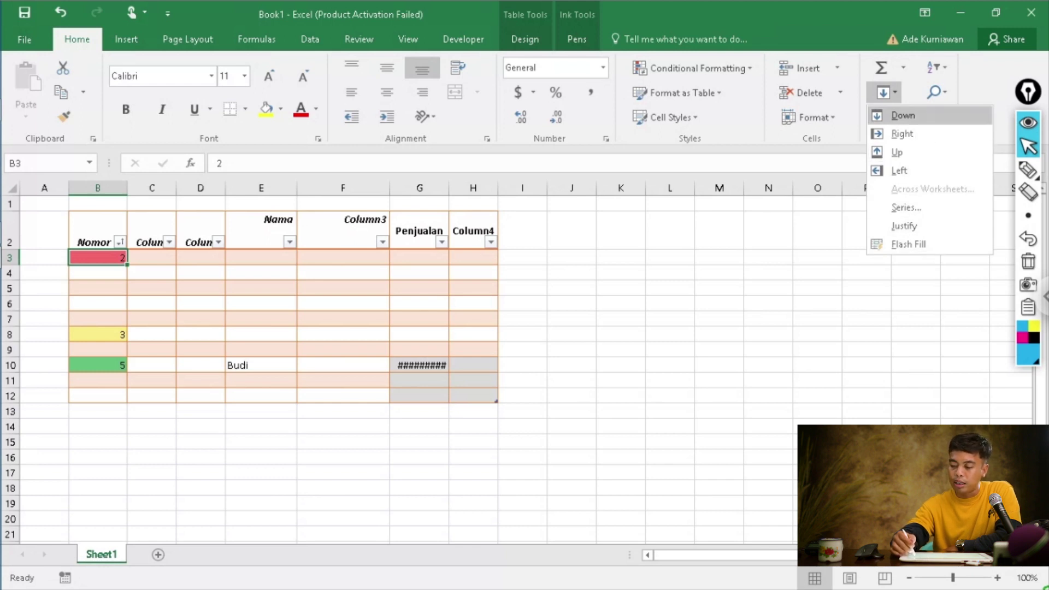
{"action": "left_click", "coordinate": [1028, 170]}
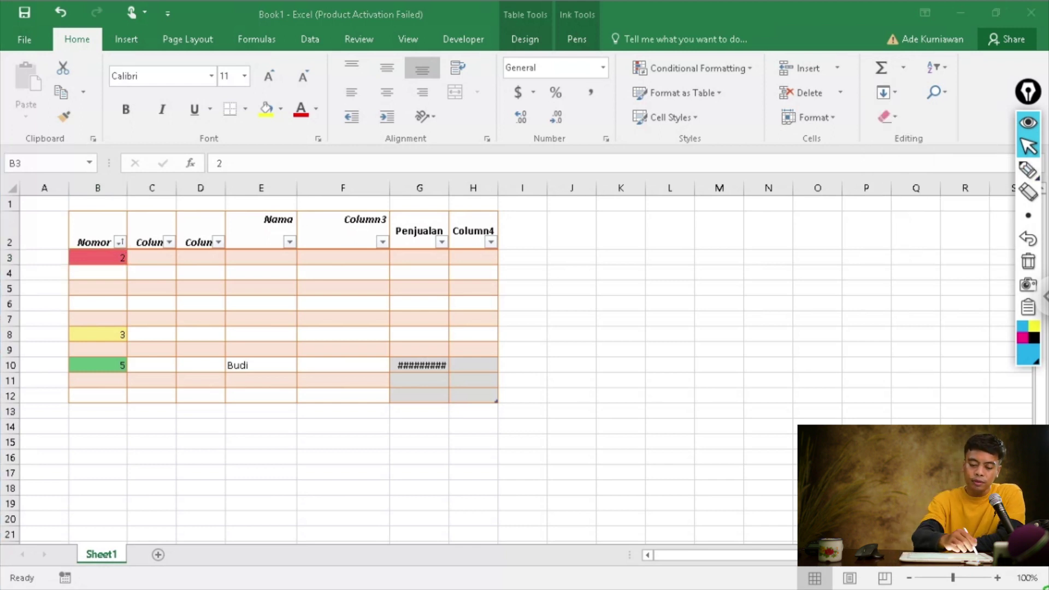
- Fill B3:B12 in the Nomor column downward from B3, and undo the fill
{"action": "left_click", "coordinate": [248, 425]}
{"action": "left_click", "coordinate": [98, 257]}
{"action": "left_click_drag", "start_coordinate": [98, 257], "coordinate": [98, 396]}
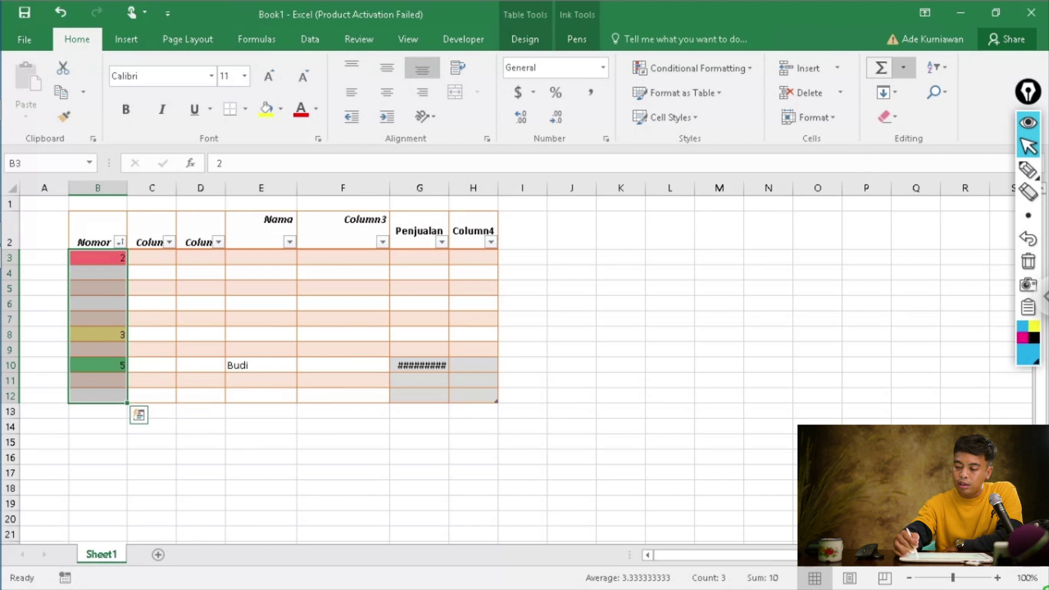
{"action": "left_click", "coordinate": [885, 93]}
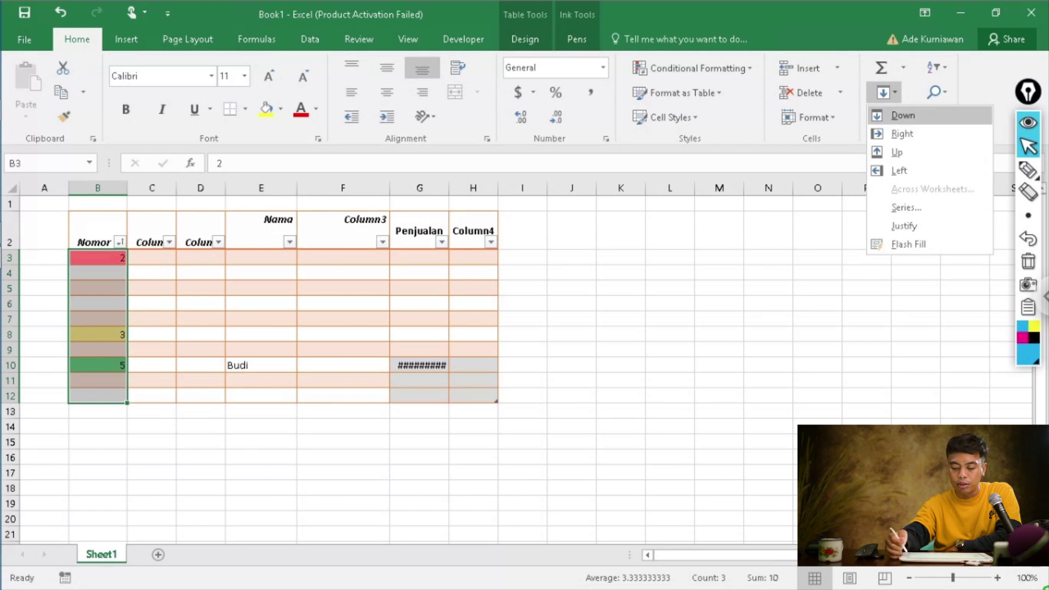
{"action": "left_click", "coordinate": [902, 116]}
{"action": "mouse_move", "coordinate": [1025, 216]}
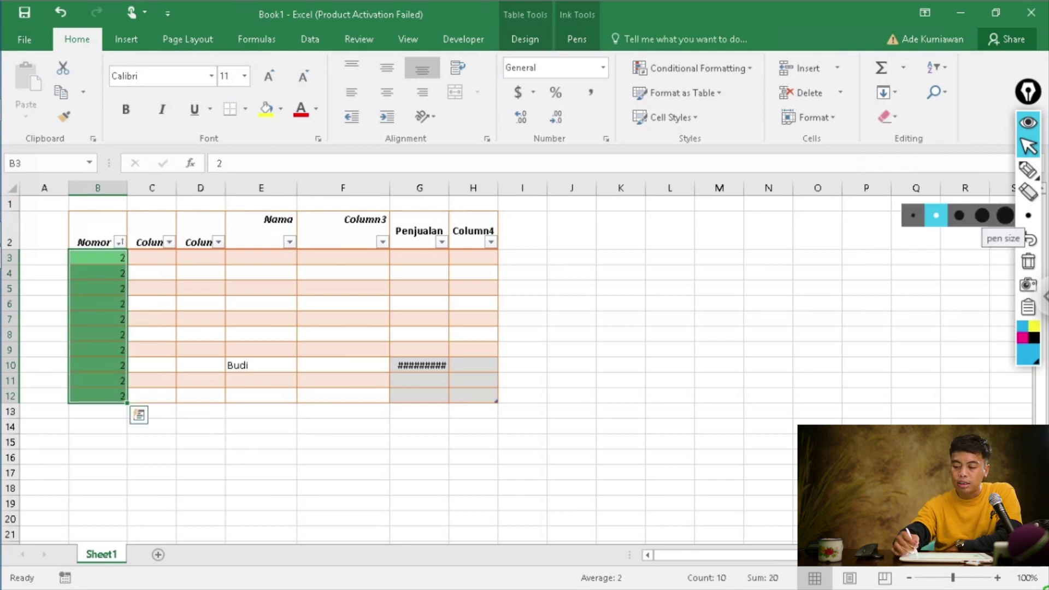
{"action": "left_click", "coordinate": [886, 92]}
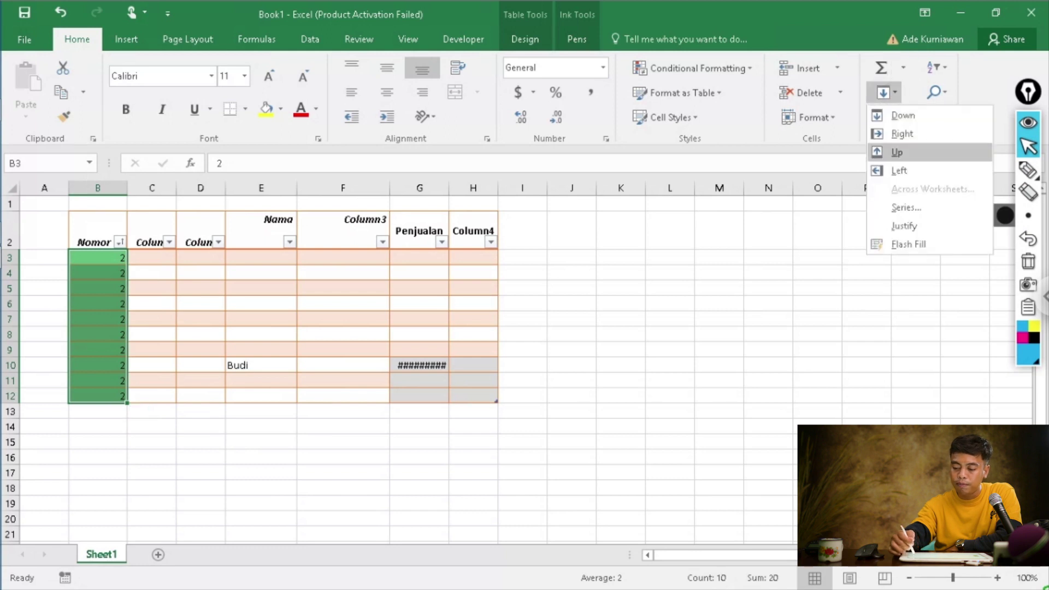
{"action": "left_click", "coordinate": [866, 288]}
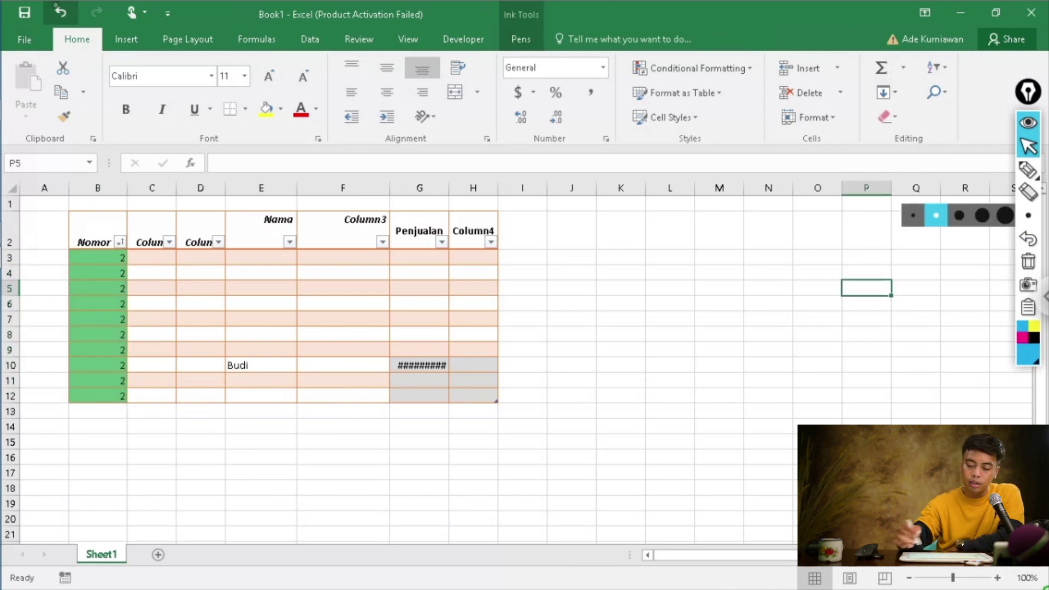
{"action": "left_click", "coordinate": [60, 11]}
- Try to fill B3:B12 upward from the empty cell B12, and undo the attempt
{"action": "left_click", "coordinate": [886, 93]}
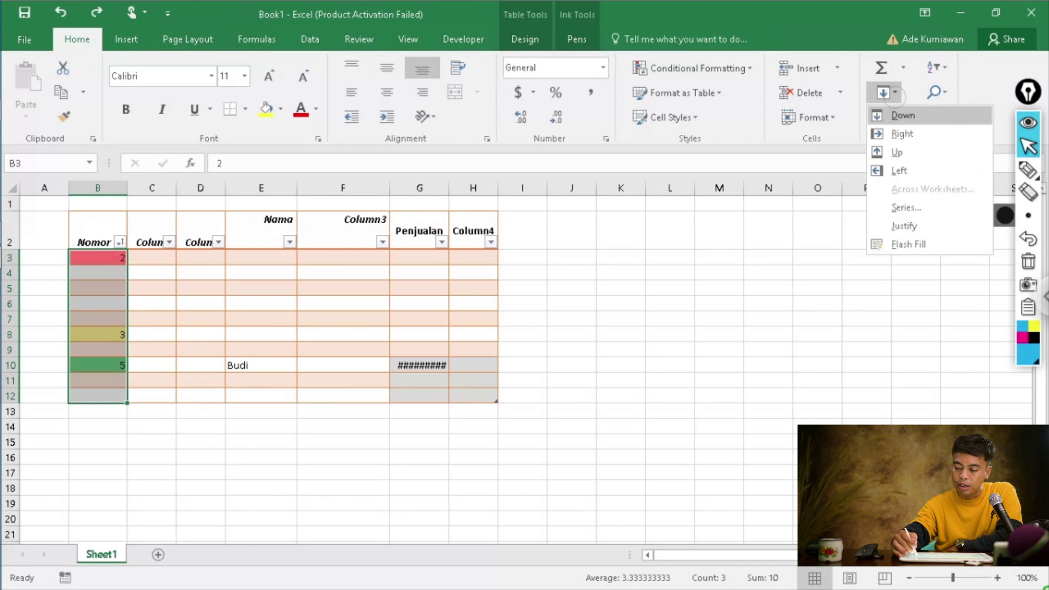
{"action": "left_click", "coordinate": [895, 152]}
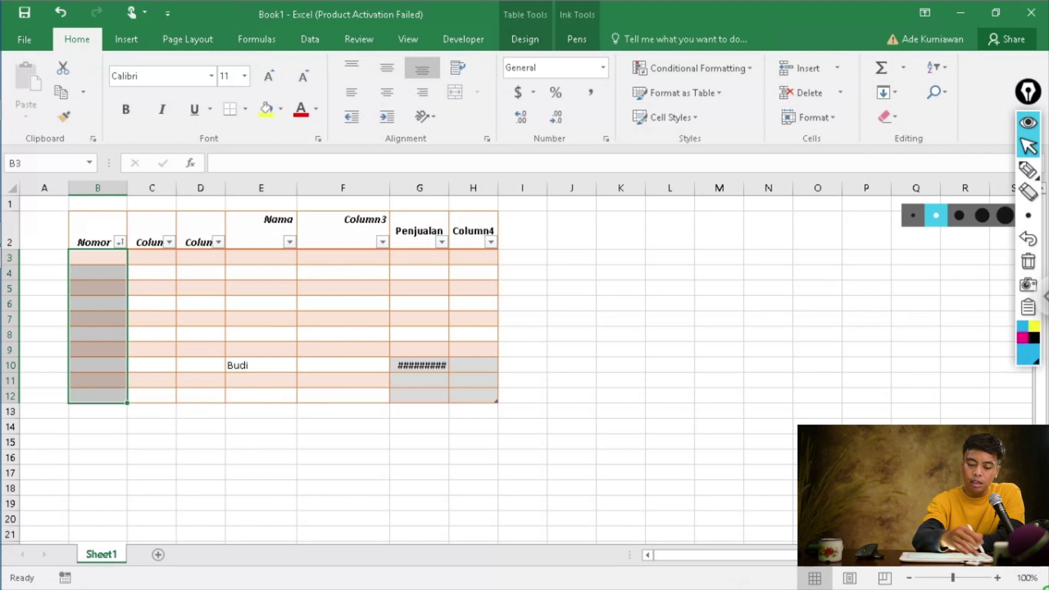
{"action": "key", "text": "ctrl+z"}
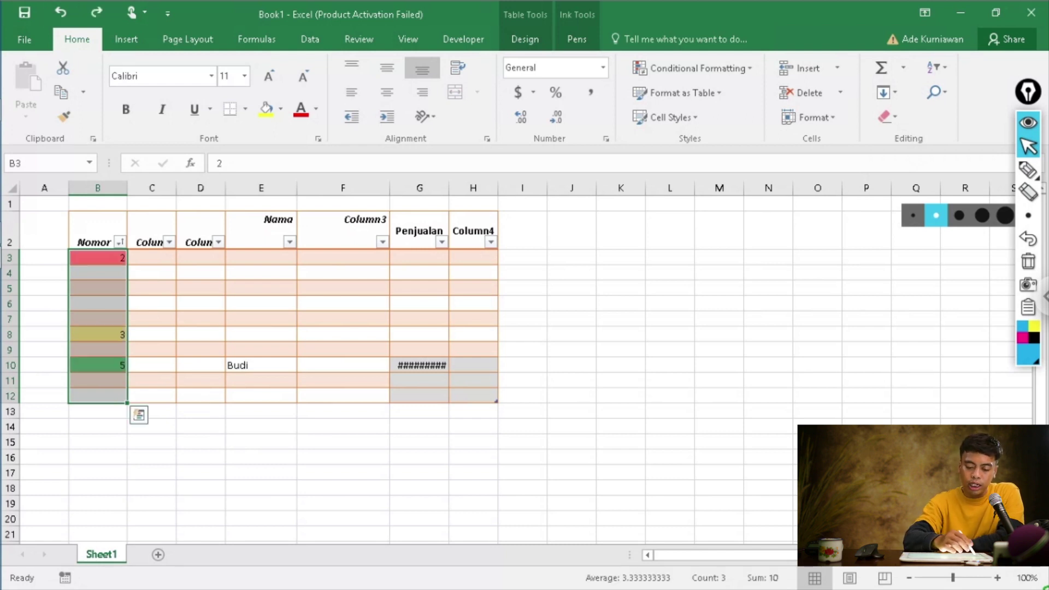
- Enter 8 in B12 and fill it upward through B3:B12 of the Nomor column
{"action": "left_click", "coordinate": [100, 257]}
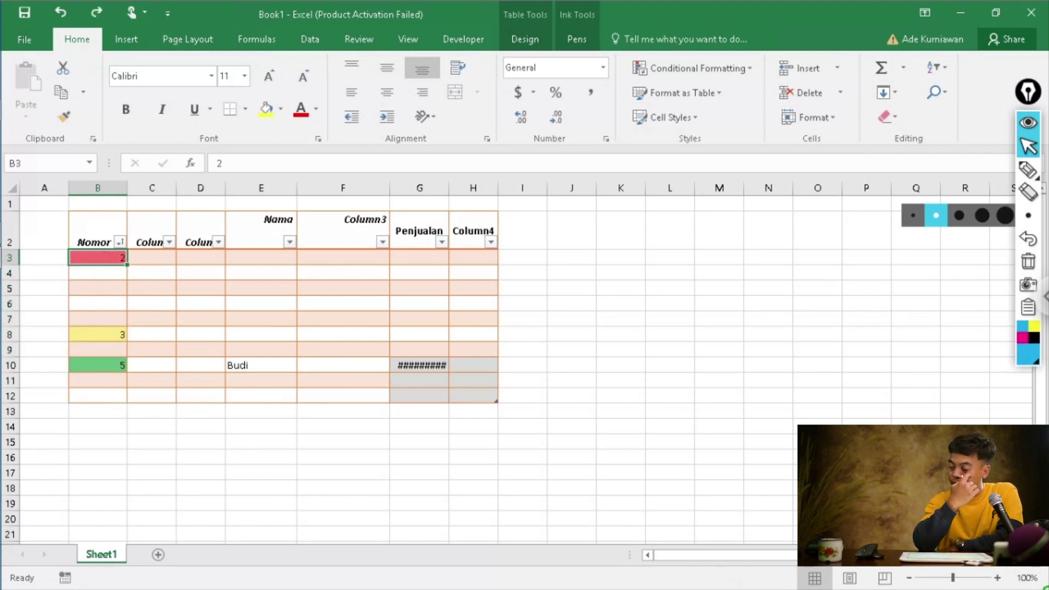
{"action": "left_click", "coordinate": [112, 397]}
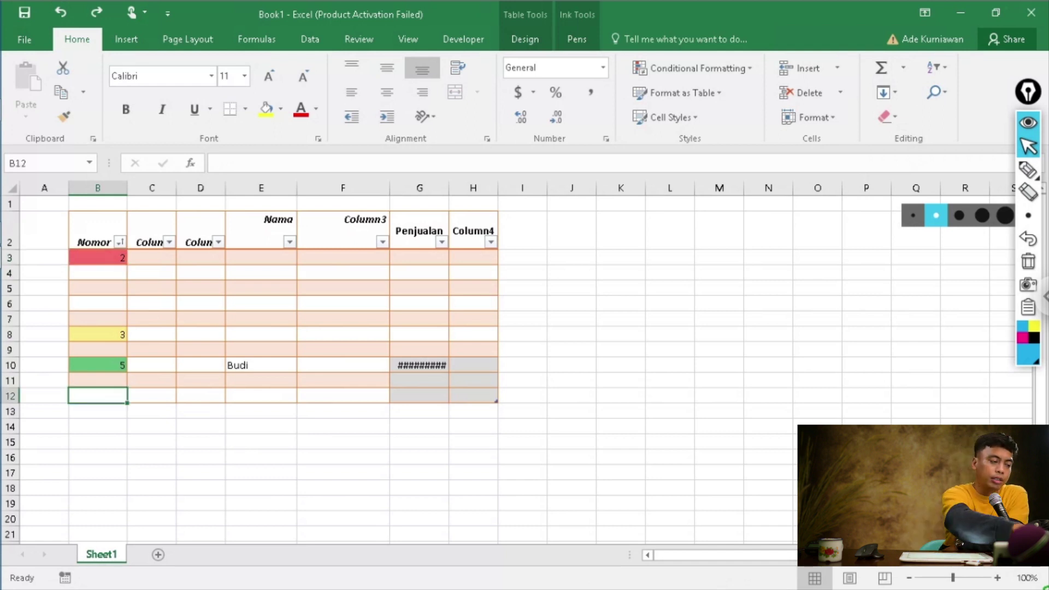
{"action": "type", "text": "8"}
{"action": "key", "text": "Return"}
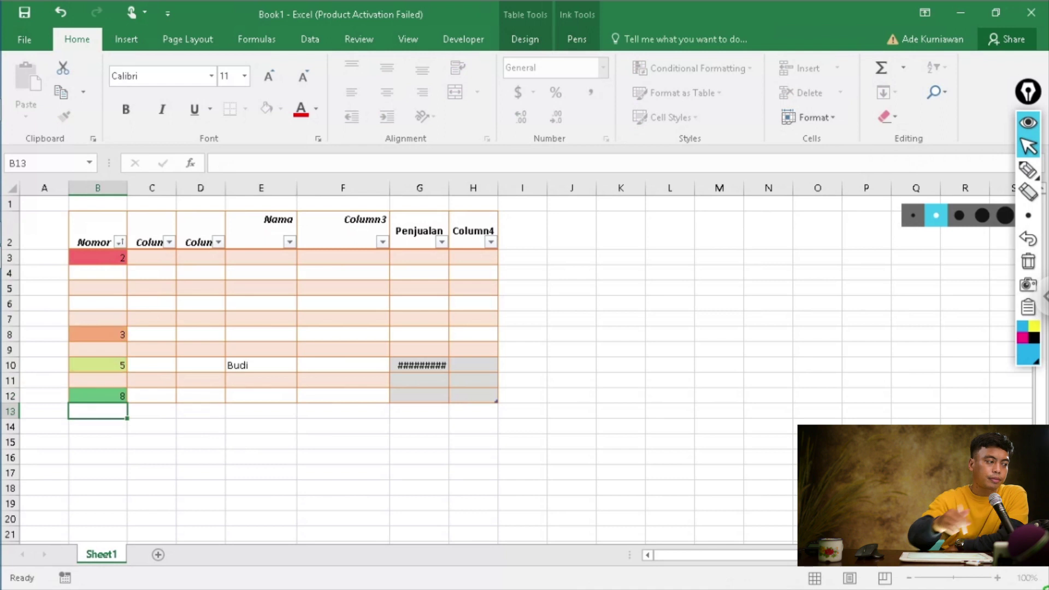
{"action": "left_click_drag", "start_coordinate": [98, 257], "coordinate": [99, 396]}
{"action": "left_click", "coordinate": [884, 92]}
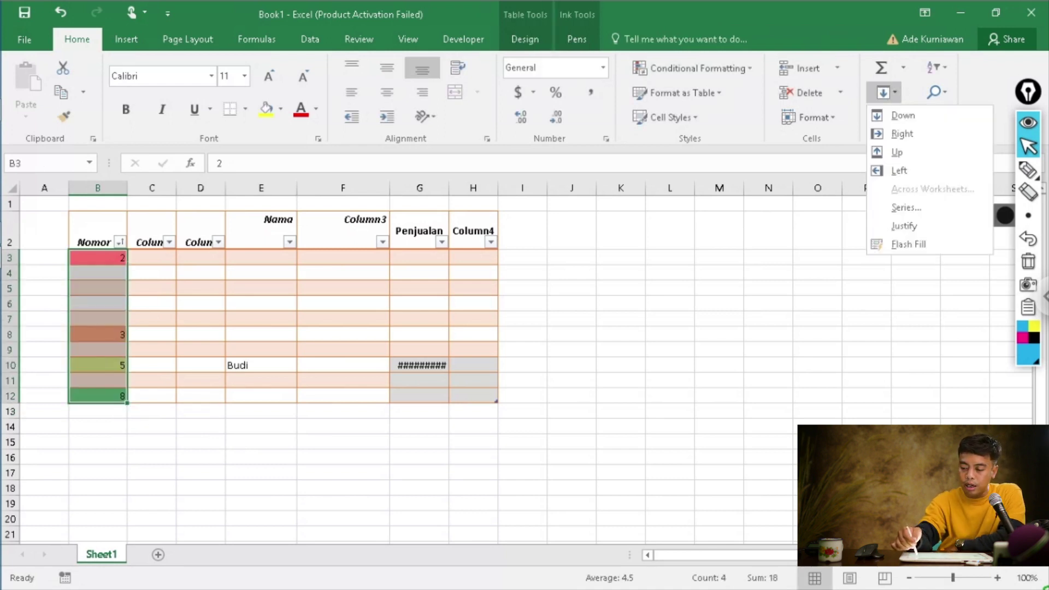
{"action": "left_click", "coordinate": [907, 151]}
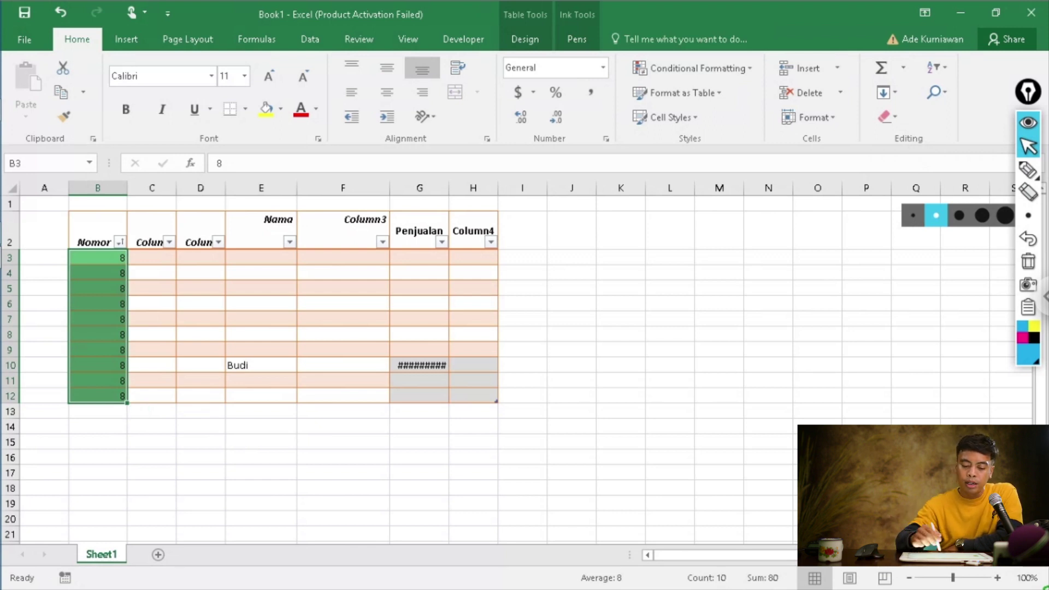
- Try to fill rightward with only B3:B12 selected, and undo the attempt
{"action": "left_click", "coordinate": [884, 92]}
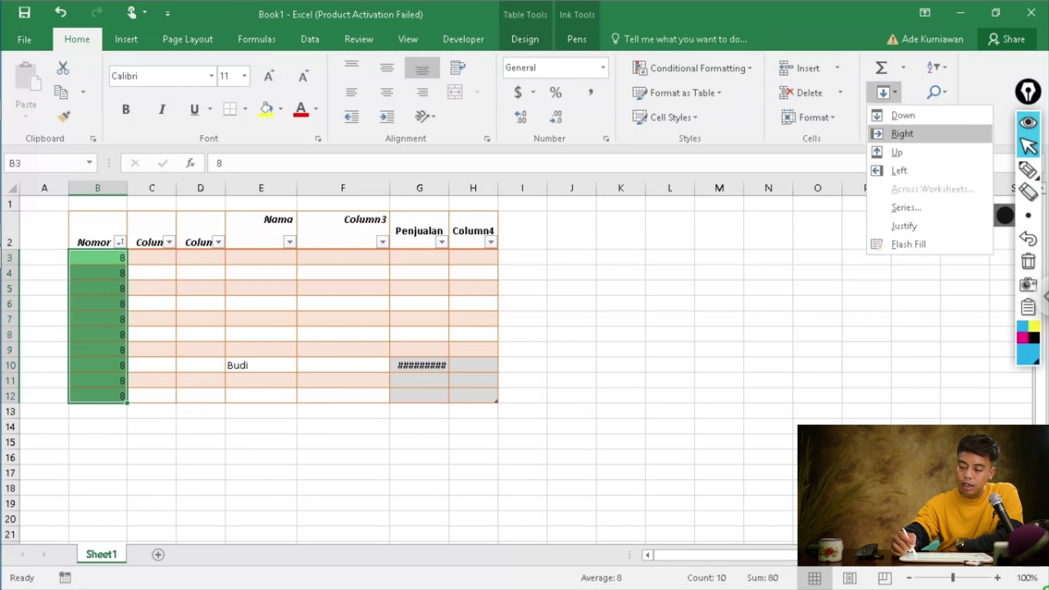
{"action": "left_click", "coordinate": [902, 133]}
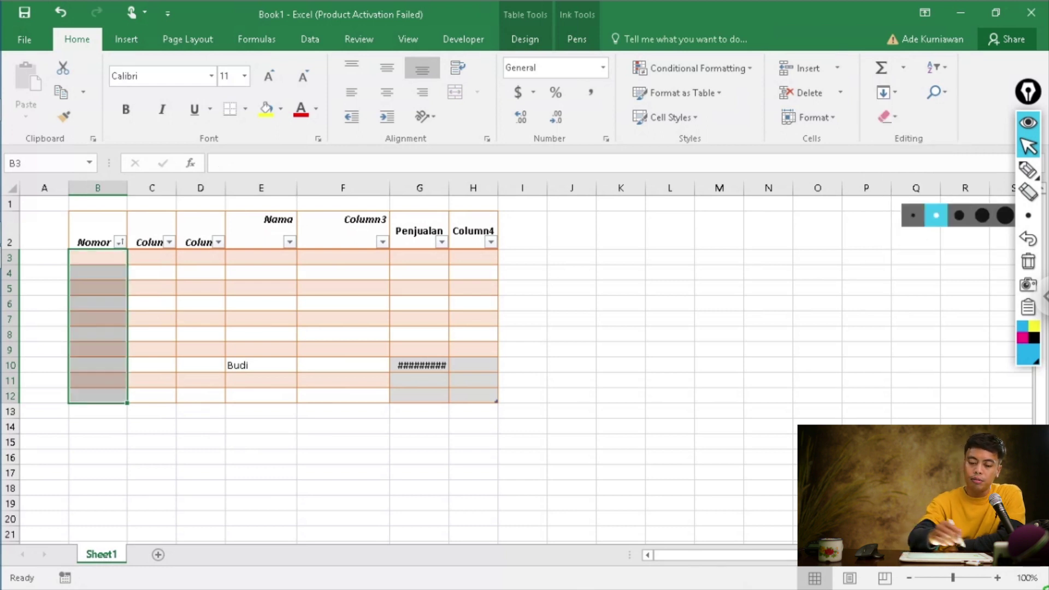
{"action": "left_click", "coordinate": [60, 12]}
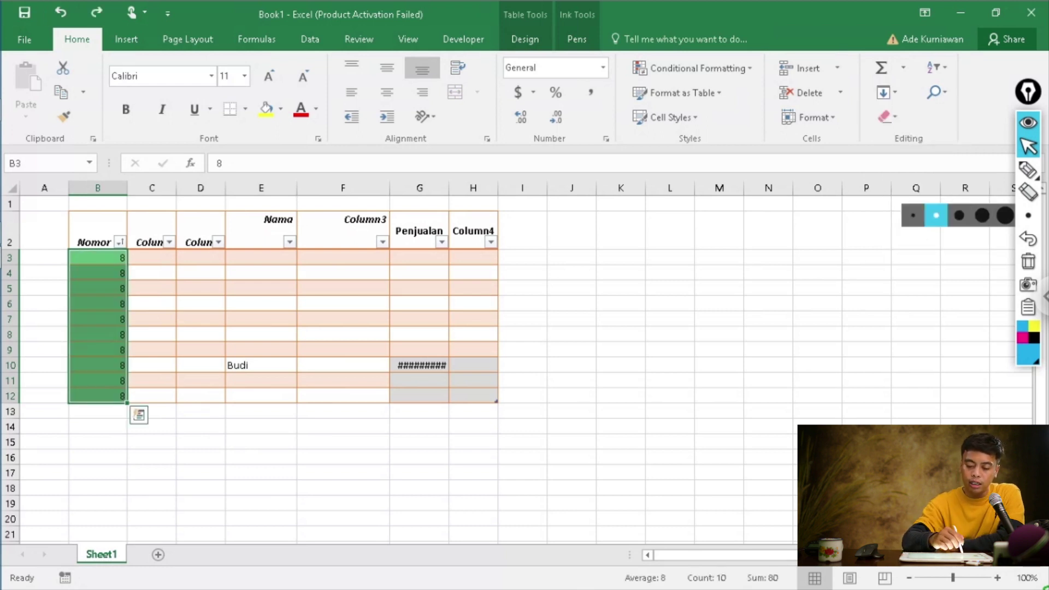
- Try to fill the table body B3:H12 leftward from column H, and undo the attempt
{"action": "left_click", "coordinate": [268, 441]}
{"action": "left_click_drag", "start_coordinate": [98, 257], "coordinate": [473, 257]}
{"action": "left_click", "coordinate": [261, 442]}
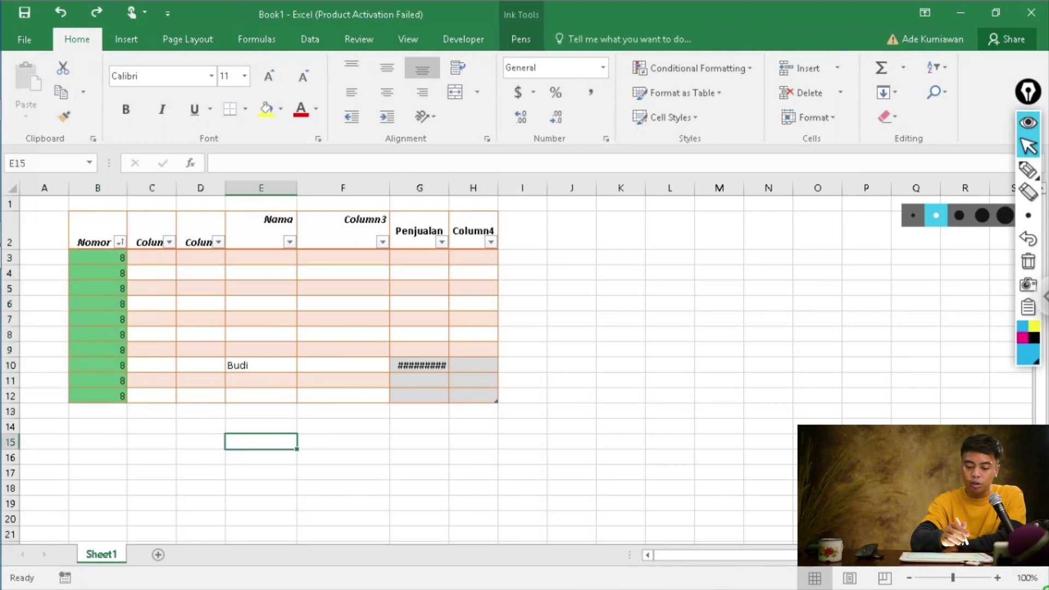
{"action": "left_click_drag", "start_coordinate": [99, 258], "coordinate": [98, 396]}
{"action": "left_click", "coordinate": [152, 288]}
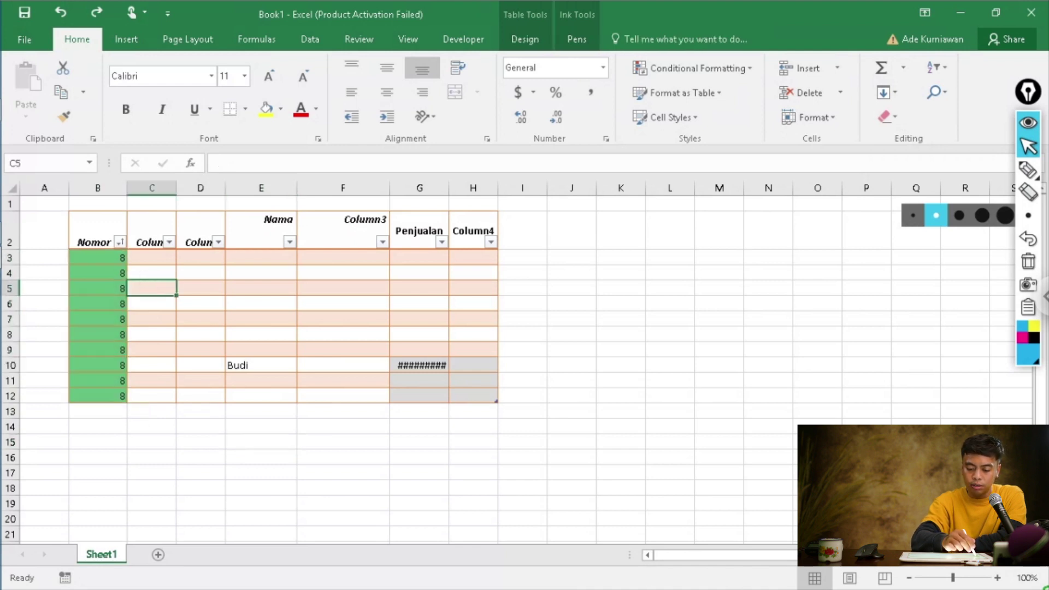
{"action": "left_click_drag", "start_coordinate": [98, 257], "coordinate": [473, 396]}
{"action": "left_click", "coordinate": [884, 91]}
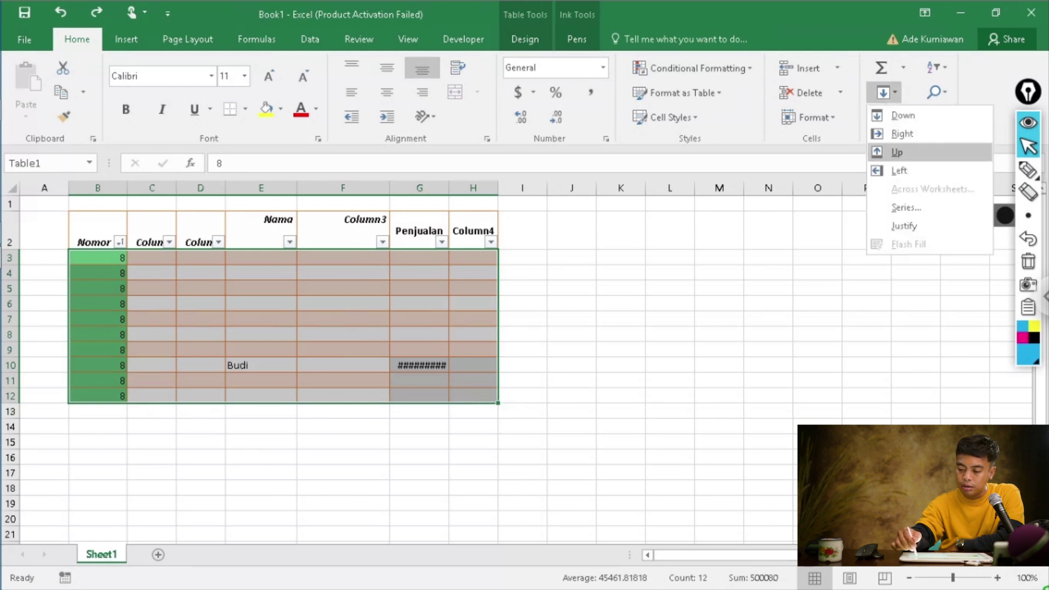
{"action": "left_click", "coordinate": [917, 170]}
{"action": "key", "text": "Delete"}
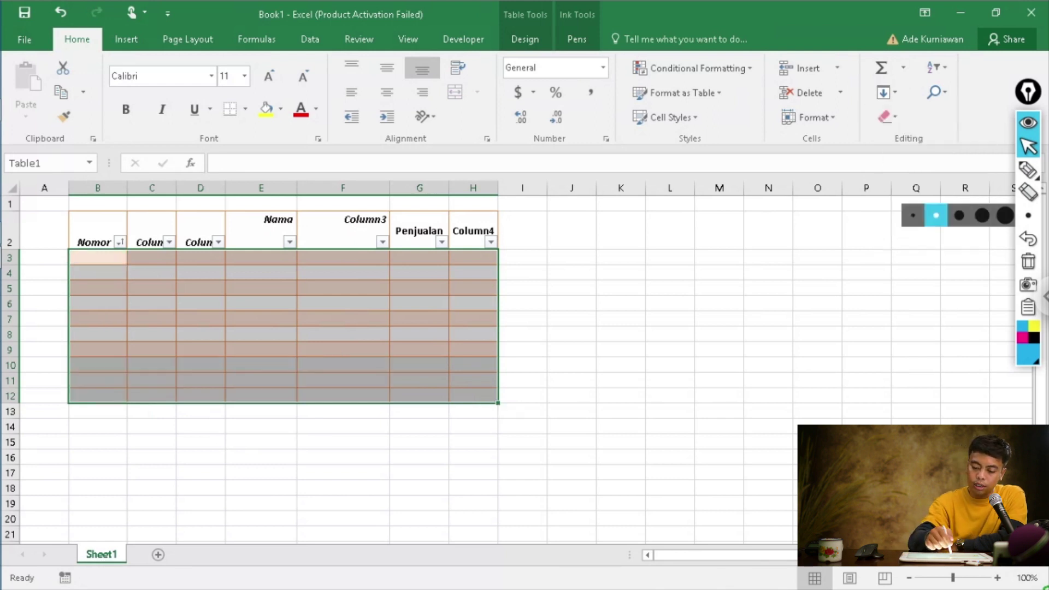
{"action": "key", "text": "ctrl+z"}
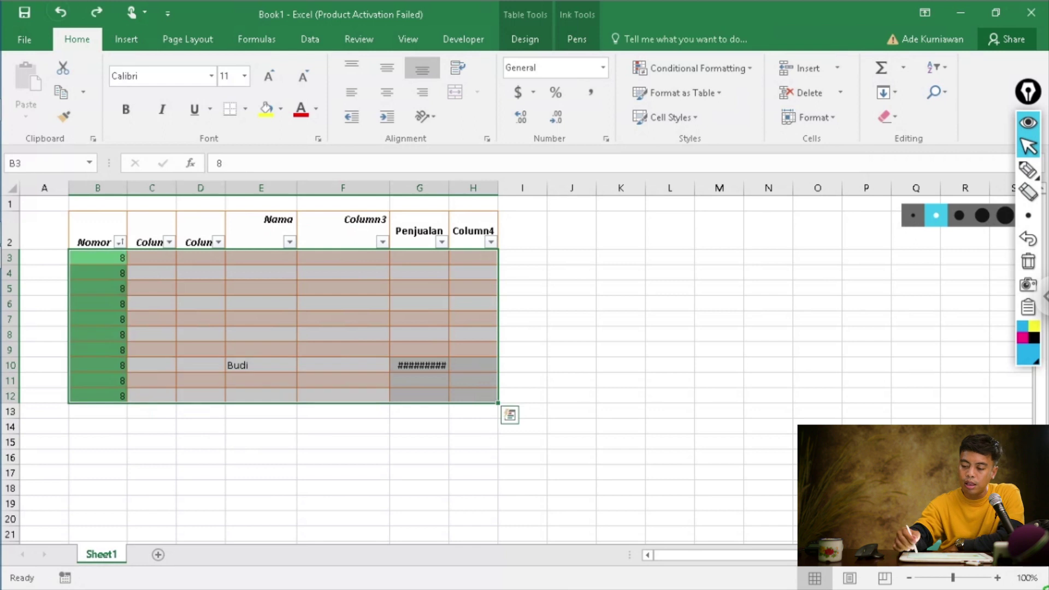
- Circle the Column4 cells from H3 to H12 in blue ink, and return to pointer mode
{"action": "left_click", "coordinate": [1028, 169]}
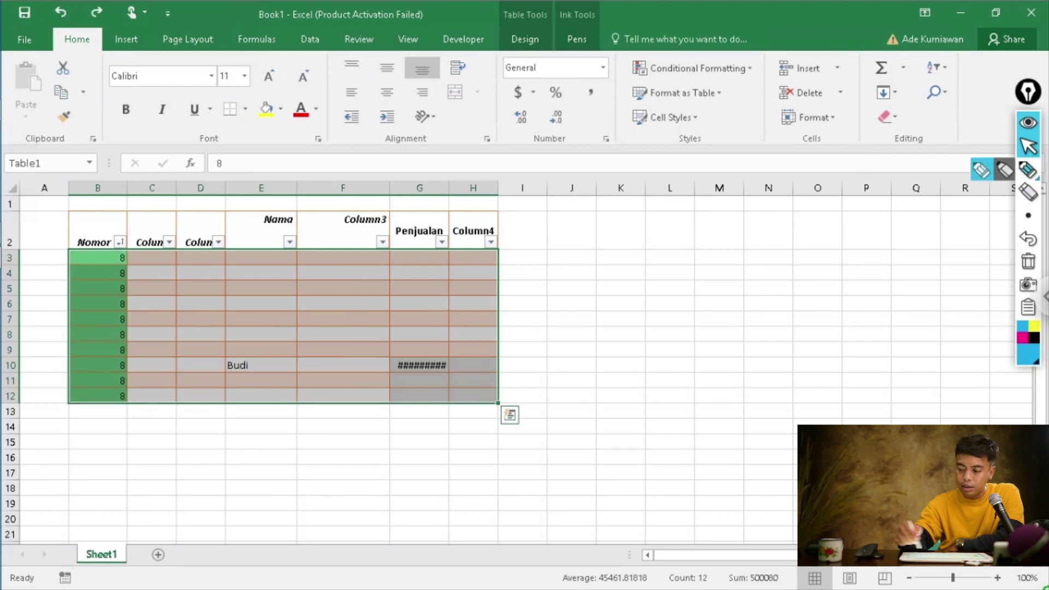
{"action": "mouse_move", "coordinate": [508, 240]}
{"action": "left_mouse_down"}
{"action": "mouse_move", "coordinate": [445, 377]}
{"action": "mouse_move", "coordinate": [541, 303]}
{"action": "mouse_move", "coordinate": [501, 232]}
{"action": "left_mouse_up"}
{"action": "left_click", "coordinate": [1027, 146]}
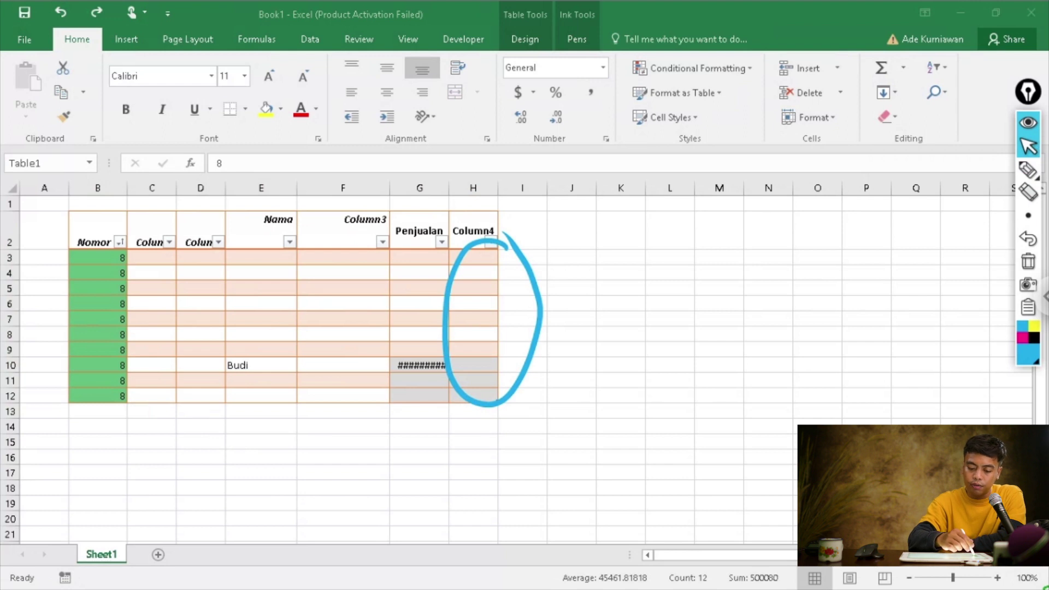
- Fill the table body B3:H12 rightward from the Nomor column, and undo the fill
{"action": "left_click", "coordinate": [152, 273]}
{"action": "left_click_drag", "start_coordinate": [99, 257], "coordinate": [473, 395]}
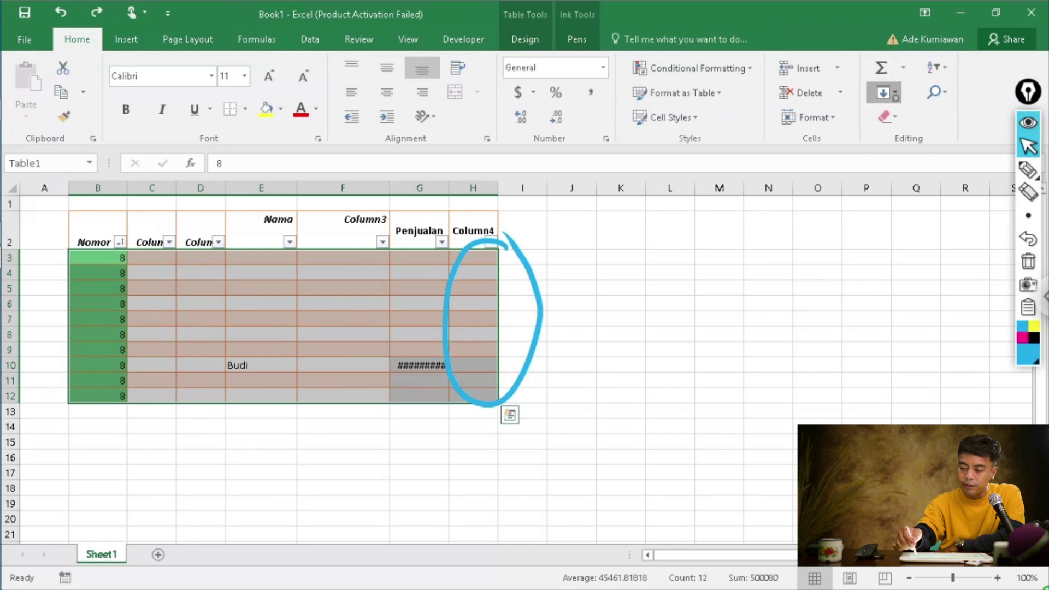
{"action": "left_click", "coordinate": [884, 93]}
{"action": "left_click", "coordinate": [929, 130]}
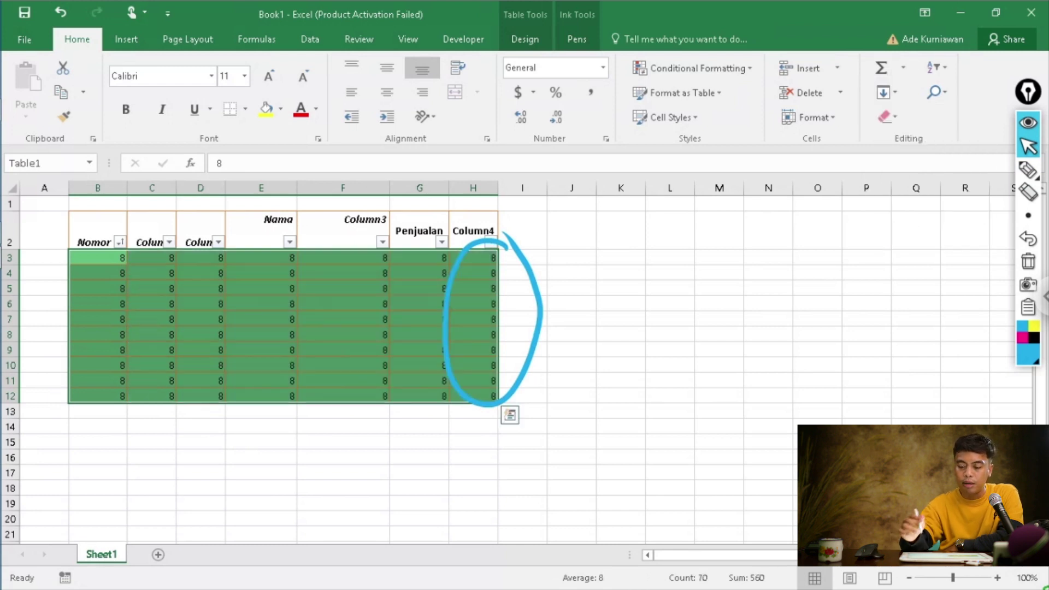
{"action": "left_click", "coordinate": [60, 12]}
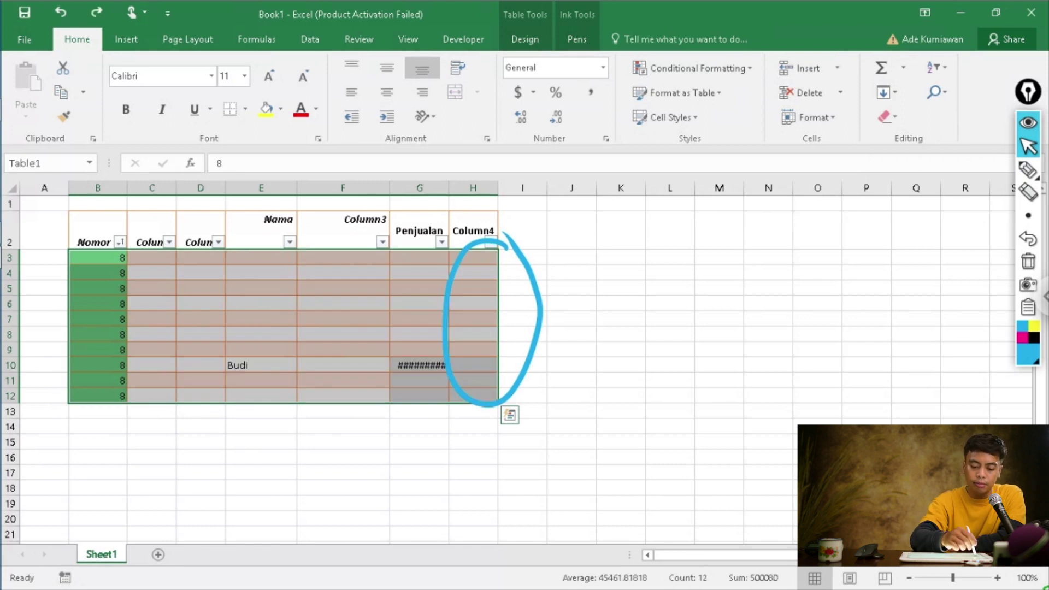
- Set the first Nomor cell, B3, to 1 as the starting number for a series
{"action": "left_click", "coordinate": [112, 260]}
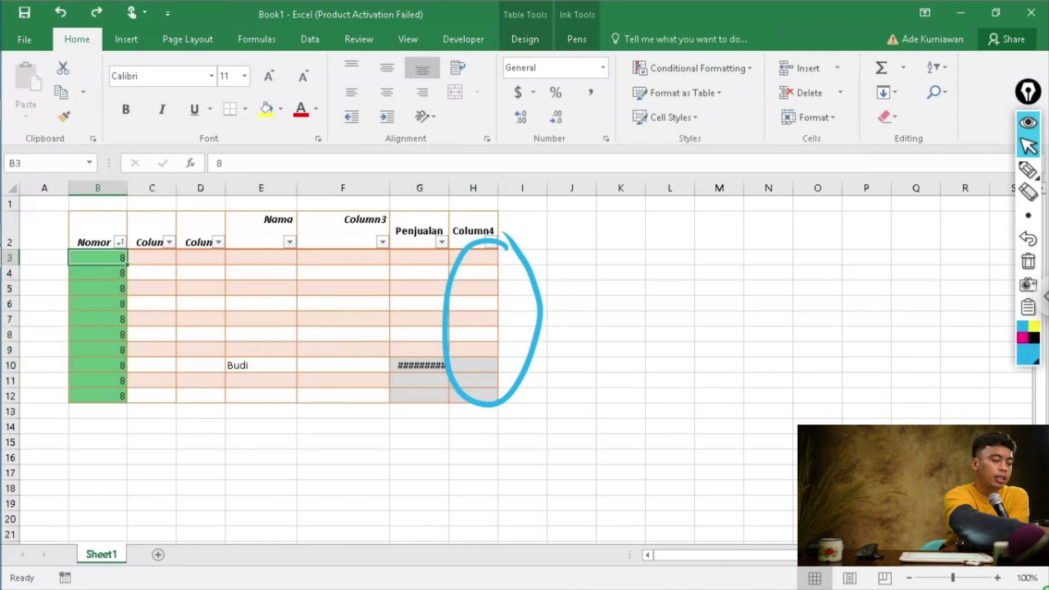
{"action": "type", "text": "1"}
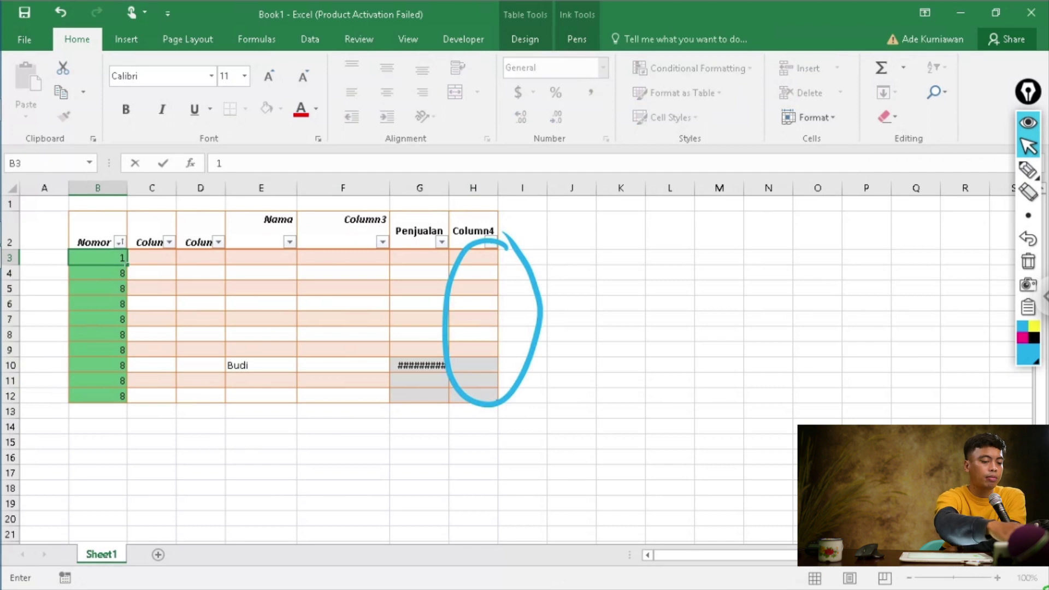
{"action": "key", "text": "ctrl+Return"}
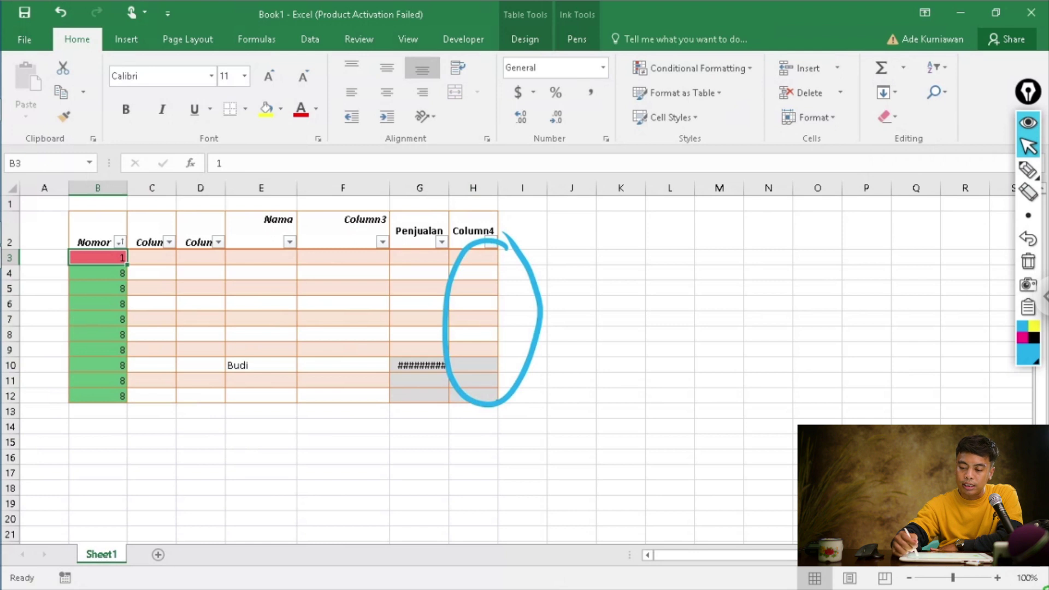
{"action": "left_click", "coordinate": [228, 315]}
{"action": "mouse_move", "coordinate": [98, 257]}
{"action": "left_mouse_down"}
{"action": "mouse_move", "coordinate": [97, 396]}
{"action": "mouse_move", "coordinate": [98, 257]}
{"action": "left_mouse_up"}
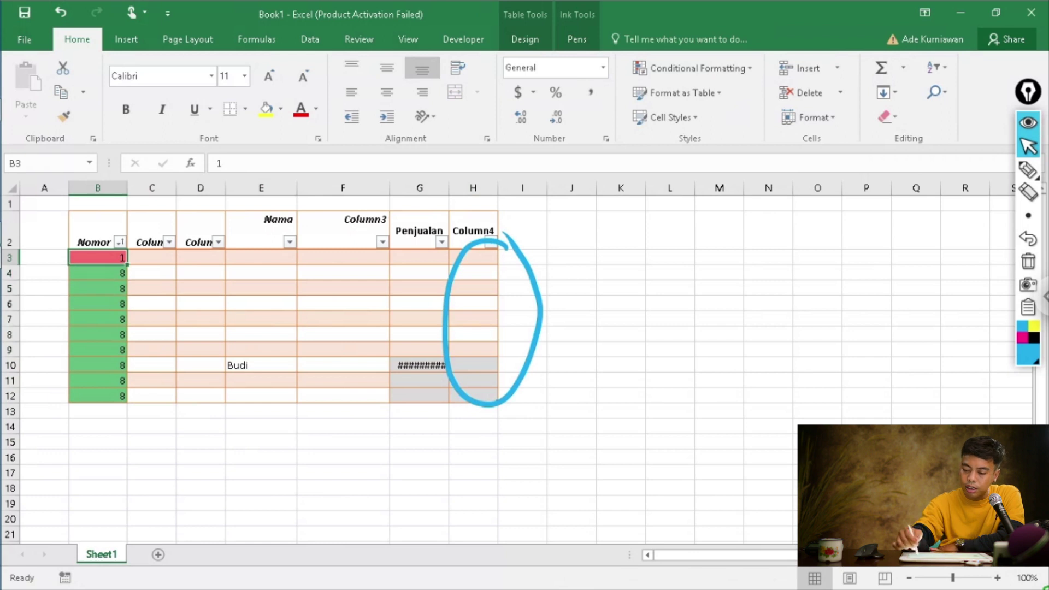
- Fill a linear series down the Nomor column from B3, in columns, with step value 1 and stop value 10
{"action": "left_click", "coordinate": [888, 93]}
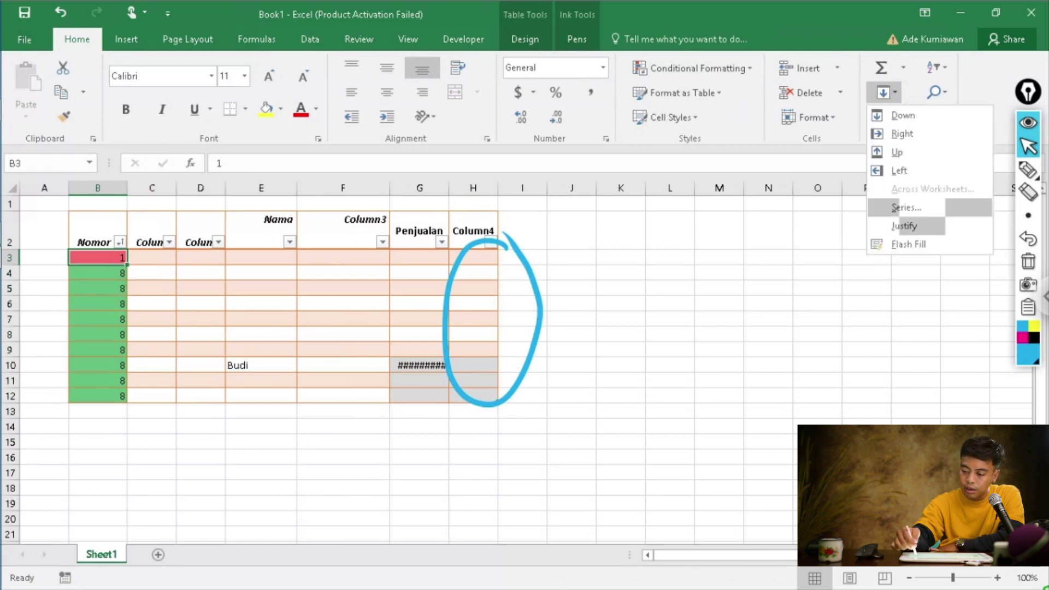
{"action": "left_click", "coordinate": [923, 207]}
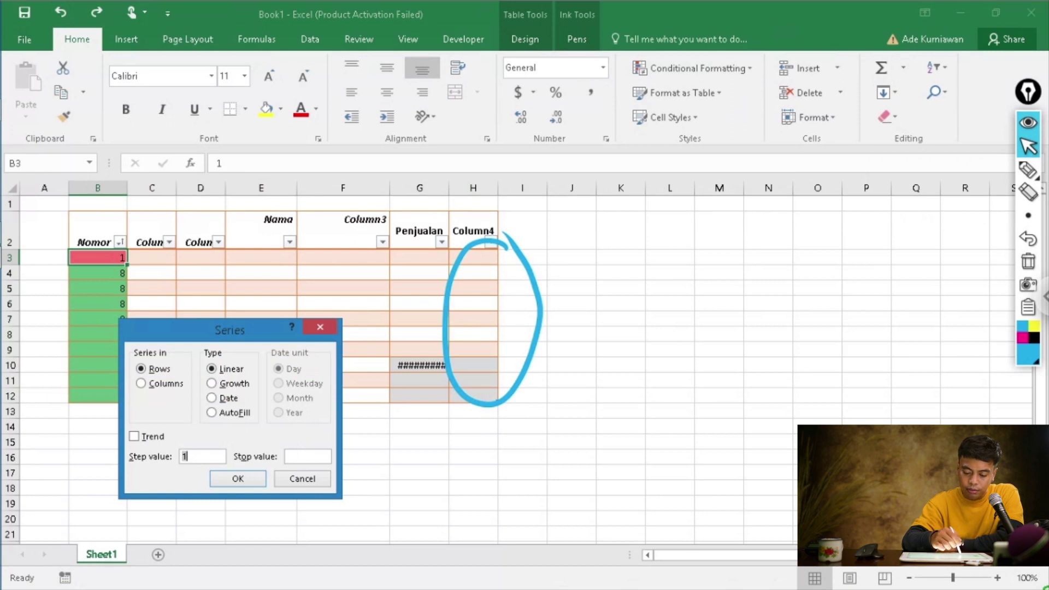
{"action": "left_click", "coordinate": [298, 456]}
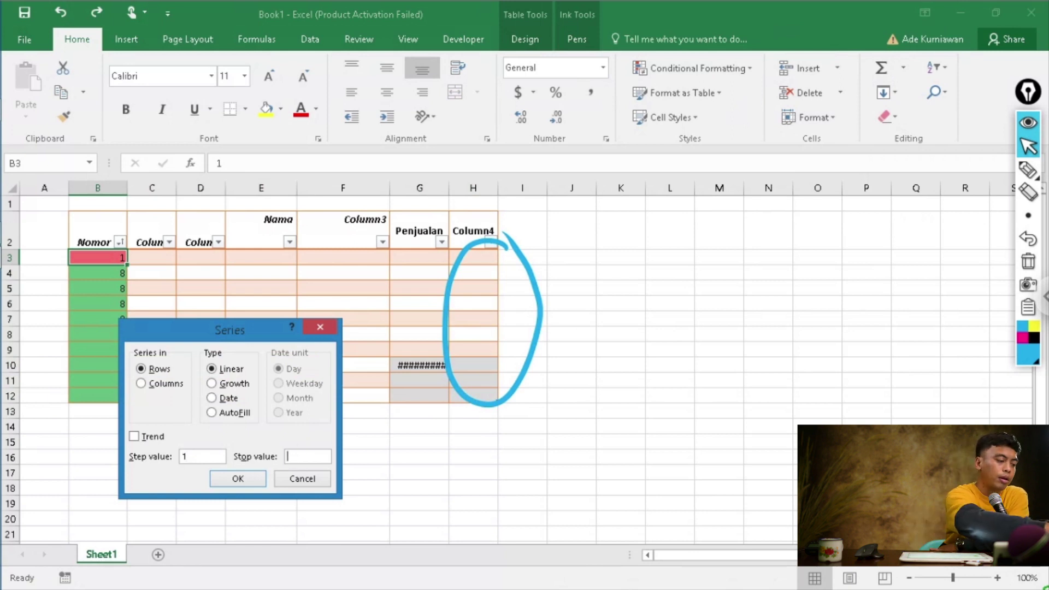
{"action": "type", "text": "10"}
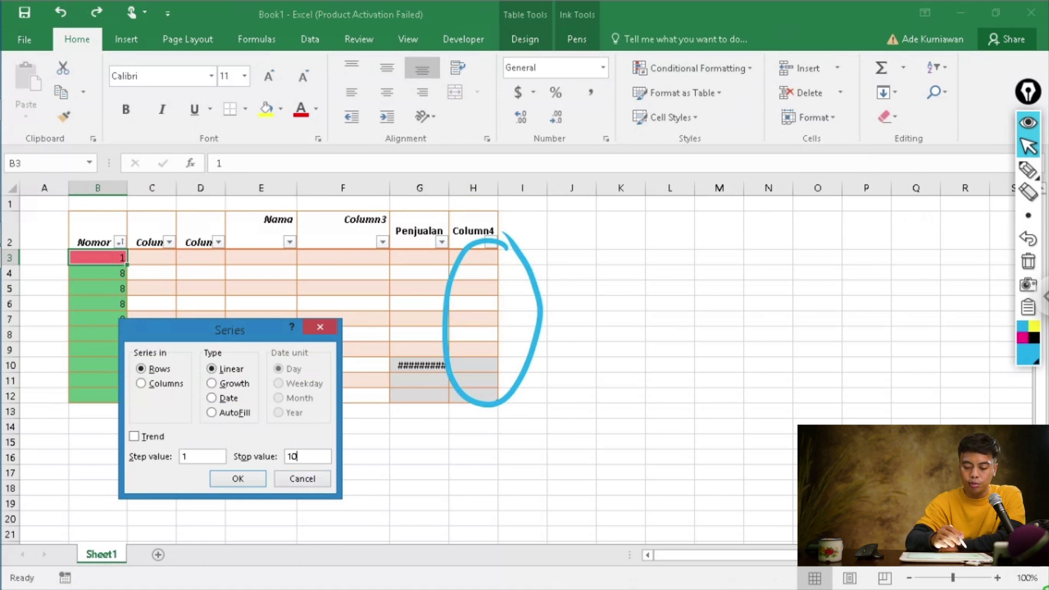
{"action": "left_click", "coordinate": [167, 384]}
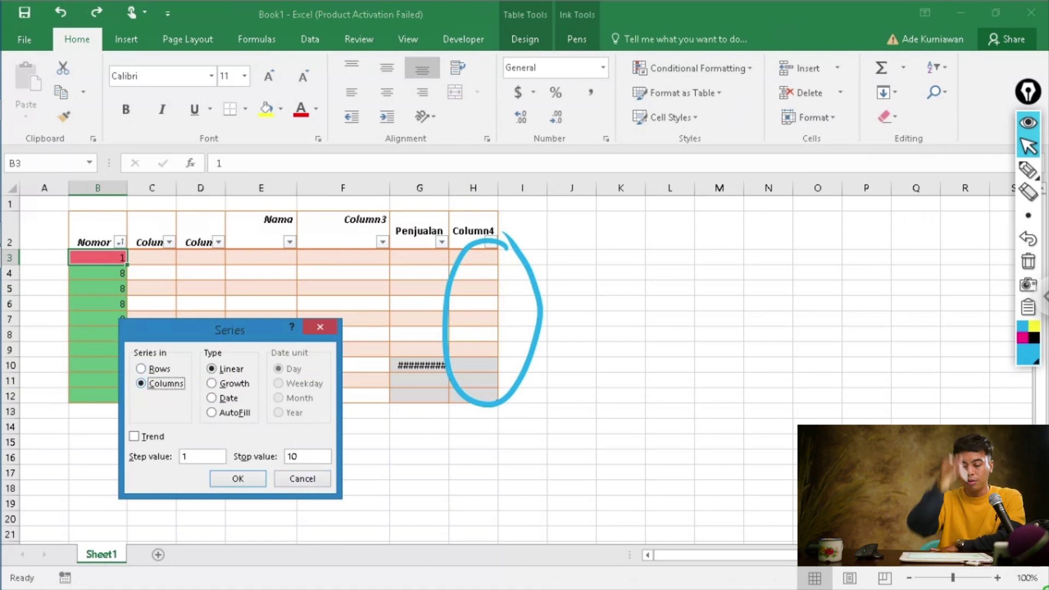
{"action": "left_click", "coordinate": [238, 479]}
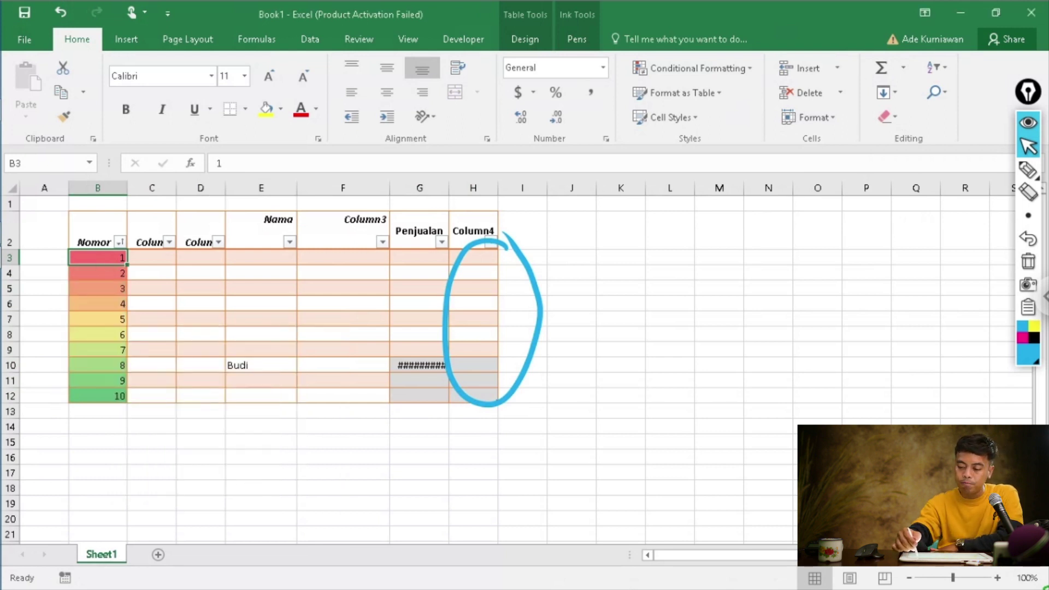
- Fill a linear series across row 3 from B3, in rows, with step value 1 and stop value 7
{"action": "left_click", "coordinate": [884, 92]}
{"action": "left_click", "coordinate": [907, 208]}
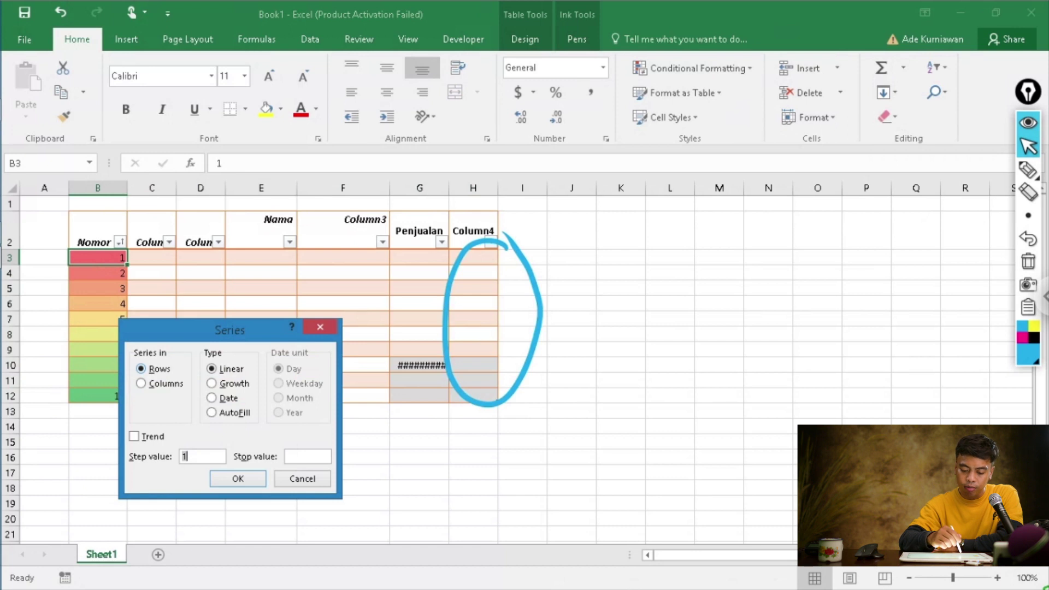
{"action": "left_click", "coordinate": [308, 456]}
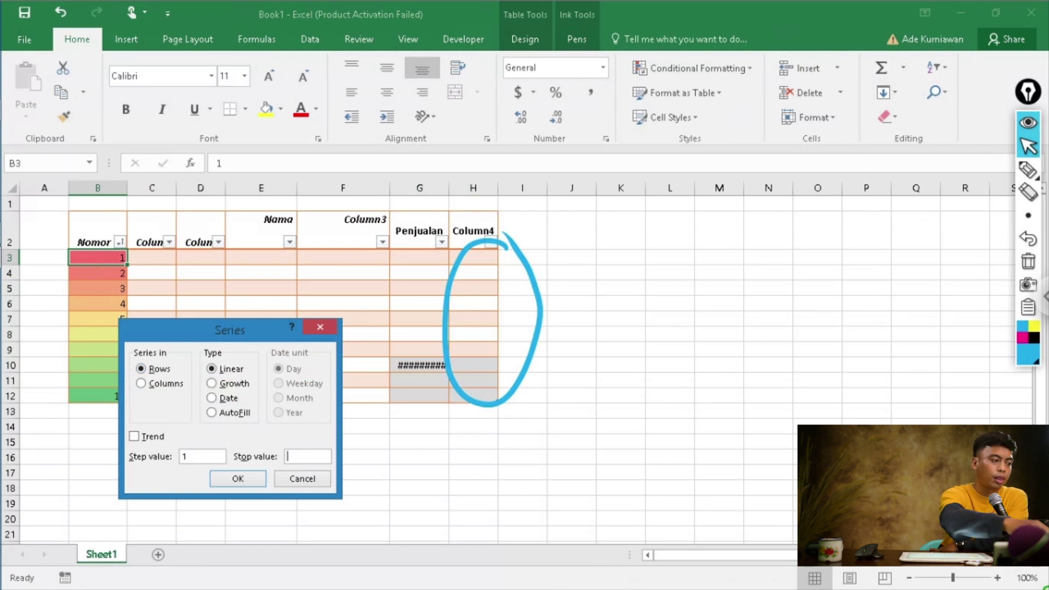
{"action": "type", "text": "7"}
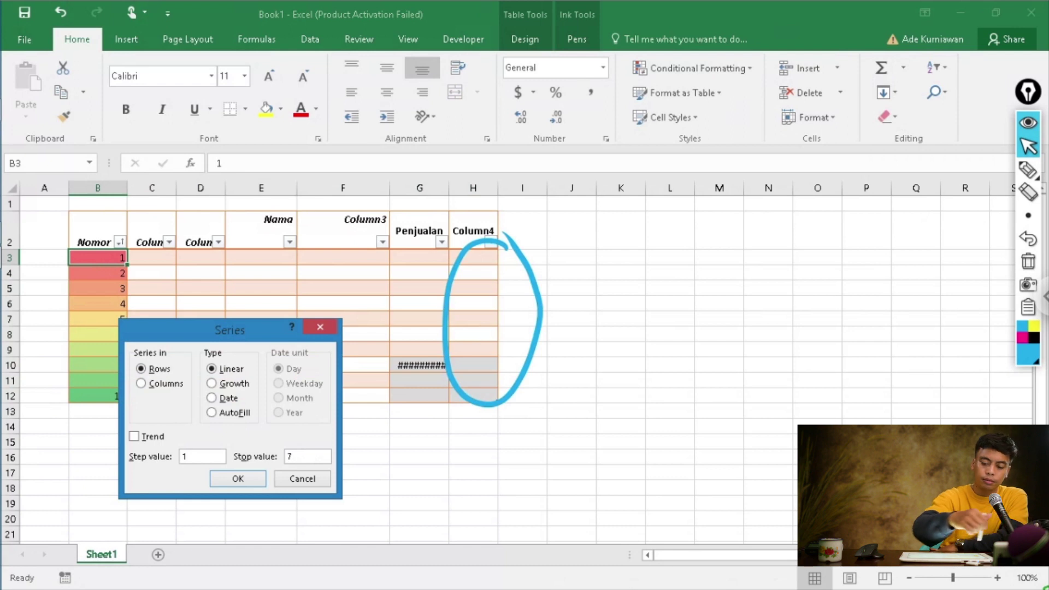
{"action": "left_click", "coordinate": [239, 478]}
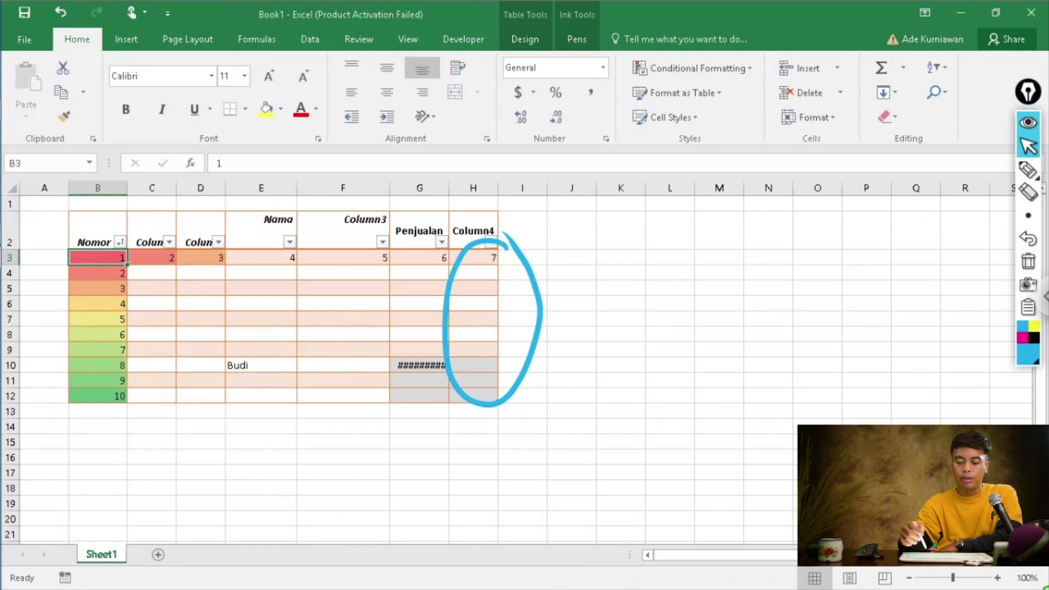
{"action": "left_click", "coordinate": [719, 334]}
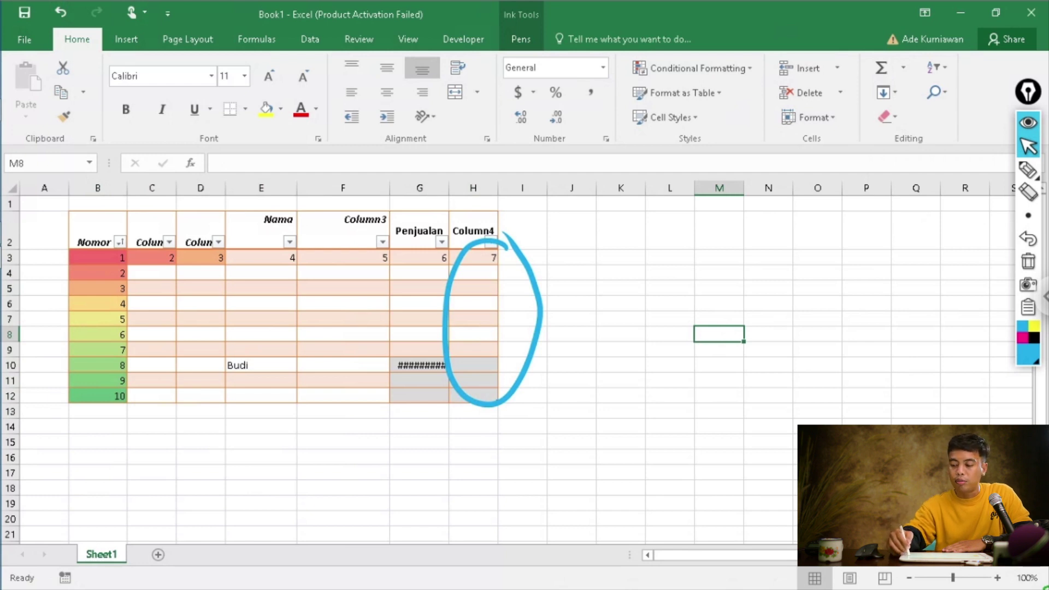
- Replace the blue circle with handwritten blue ink beside the table, reading "DM" above the social media handle, and return to pointer mode
{"action": "left_click", "coordinate": [1028, 261]}
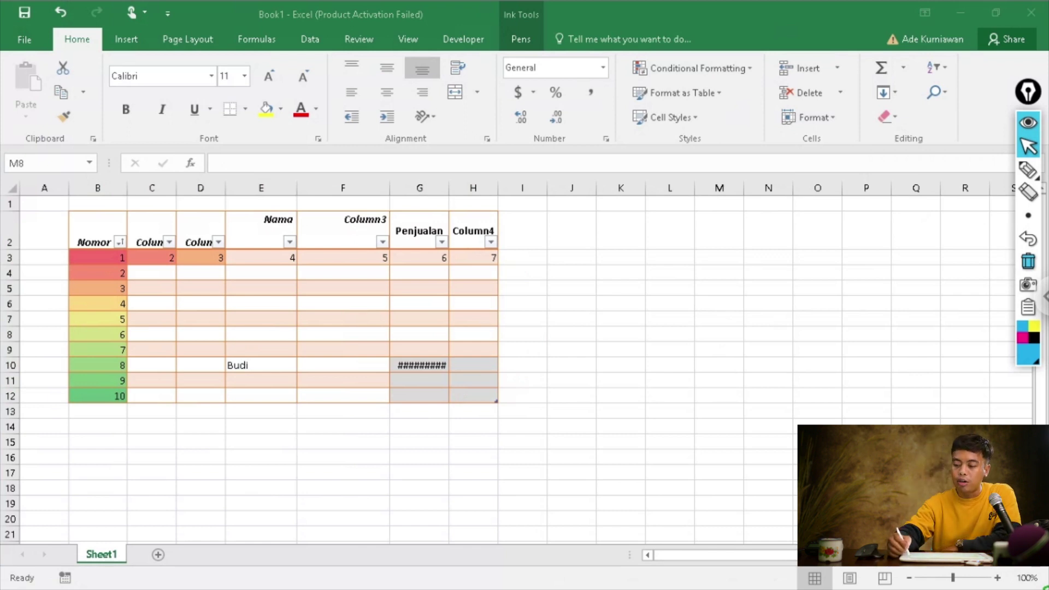
{"action": "left_click", "coordinate": [1028, 170]}
{"action": "left_click_drag", "start_coordinate": [642, 322], "coordinate": [612, 376]}
{"action": "mouse_move", "coordinate": [710, 328]}
{"action": "left_mouse_down"}
{"action": "mouse_move", "coordinate": [689, 350]}
{"action": "mouse_move", "coordinate": [714, 361]}
{"action": "left_mouse_up"}
{"action": "left_click", "coordinate": [741, 352]}
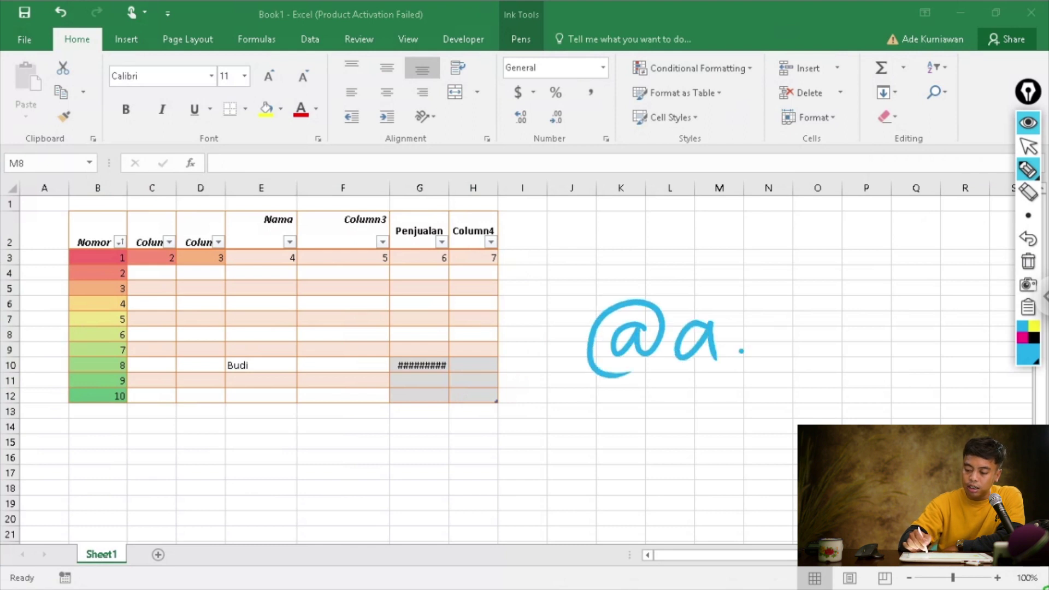
{"action": "left_click_drag", "start_coordinate": [772, 298], "coordinate": [789, 358]}
{"action": "mouse_move", "coordinate": [797, 315]}
{"action": "left_mouse_down"}
{"action": "mouse_move", "coordinate": [829, 317]}
{"action": "mouse_move", "coordinate": [869, 358]}
{"action": "left_mouse_up"}
{"action": "left_click", "coordinate": [842, 351]}
{"action": "left_click_drag", "start_coordinate": [873, 322], "coordinate": [901, 310]}
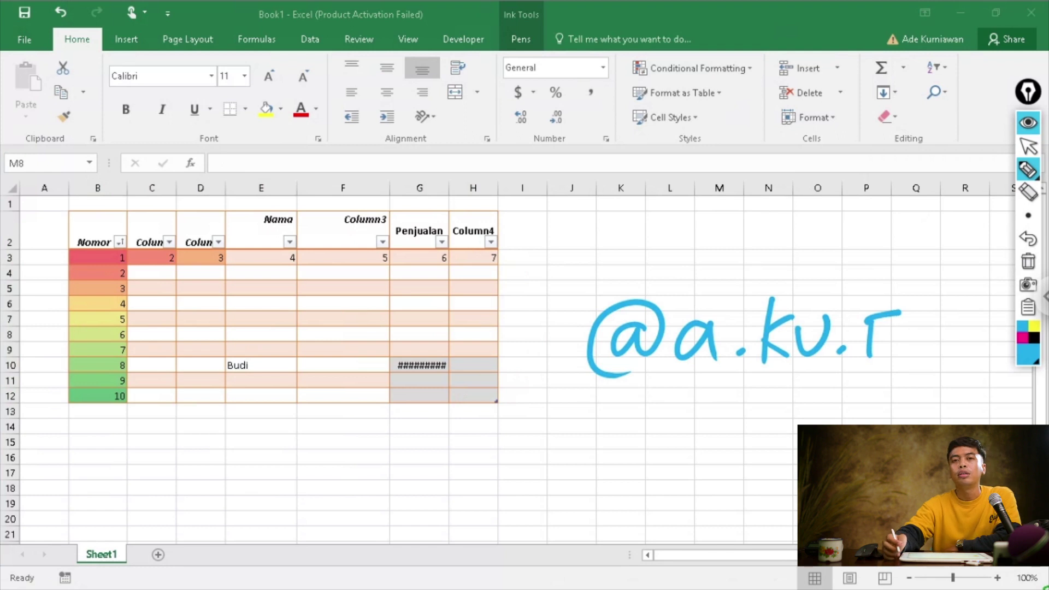
{"action": "mouse_move", "coordinate": [587, 222]}
{"action": "left_mouse_down"}
{"action": "mouse_move", "coordinate": [596, 274]}
{"action": "mouse_move", "coordinate": [662, 233]}
{"action": "mouse_move", "coordinate": [691, 255]}
{"action": "left_mouse_up"}
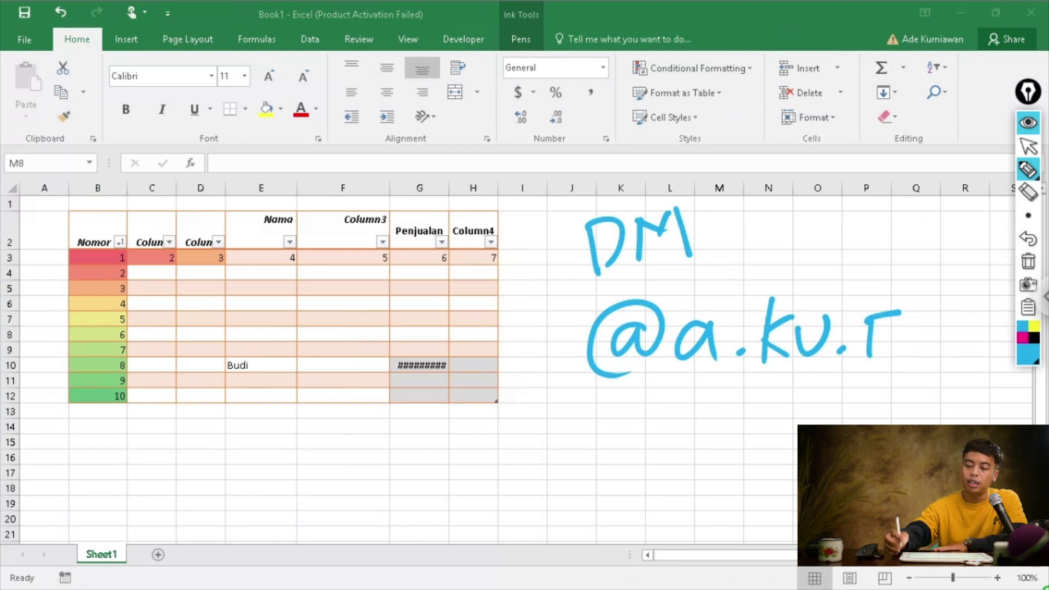
{"action": "left_click", "coordinate": [1029, 147]}
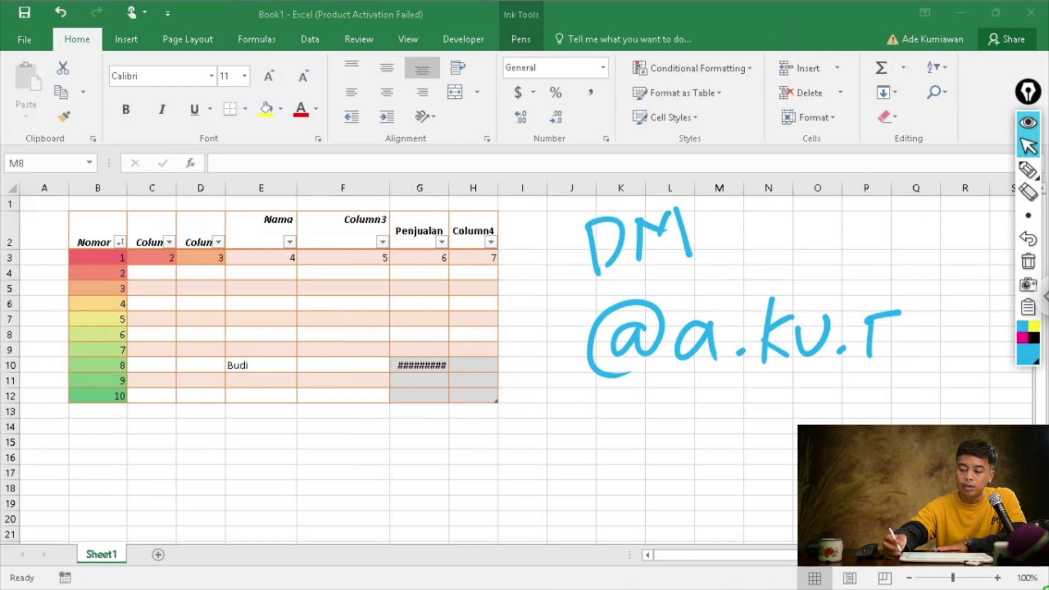